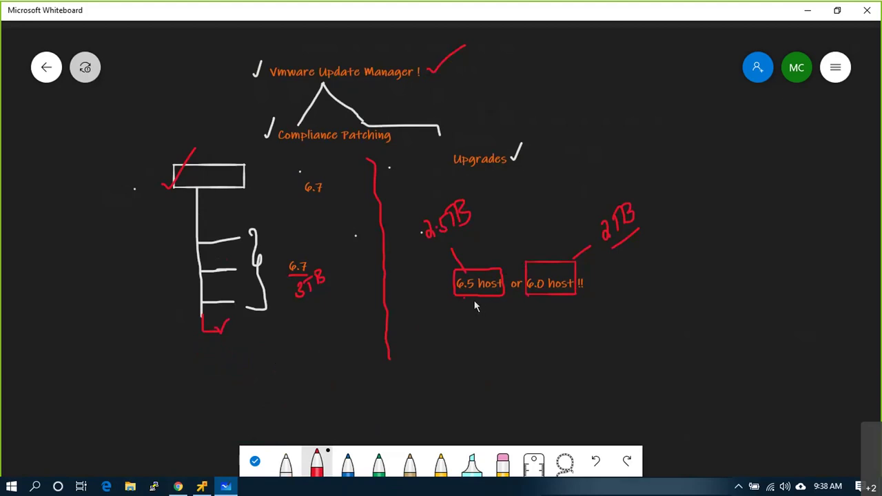
- Circle Upgrades in red, tick the host boxes, then bring up Chrome's Understanding Update Manager page
mouse_move(522, 170)
left_mouse_down()
mouse_move(514, 149)
mouse_move(455, 172)
mouse_move(519, 162)
left_mouse_up()
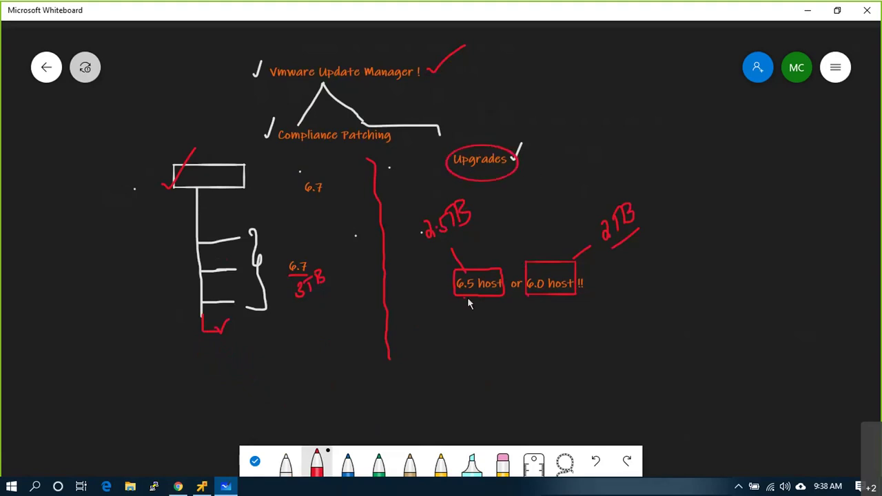
left_click_drag(459, 305, 475, 296)
key("alt+Tab")
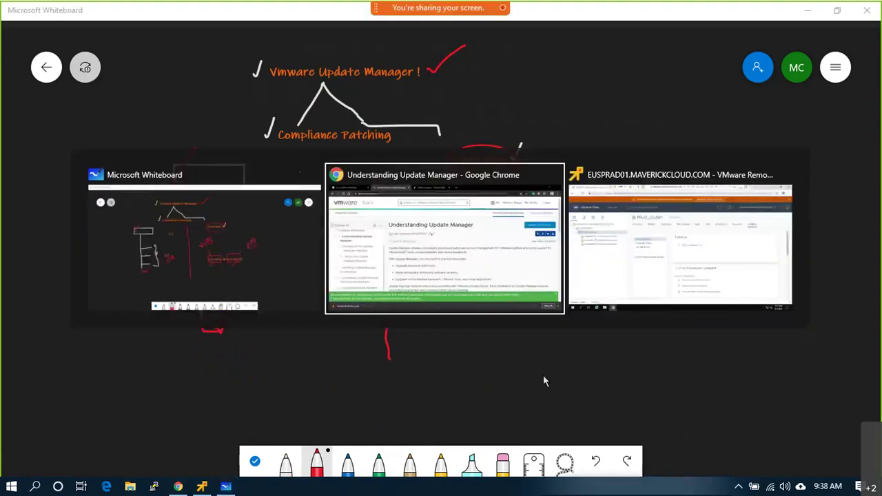
key("Tab")
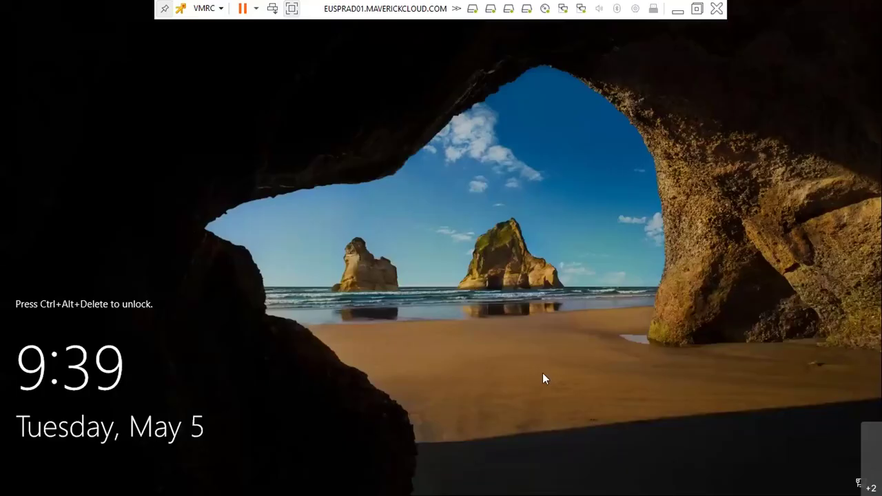
left_click(672, 10)
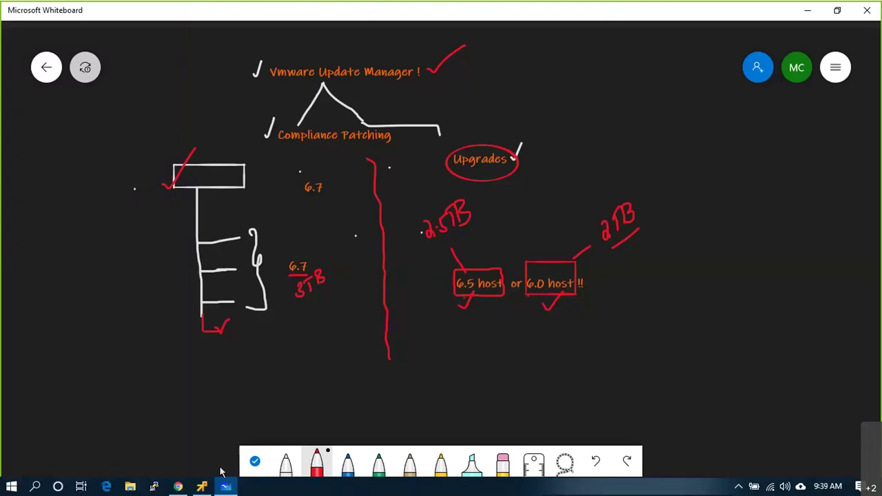
left_click(226, 486)
left_click(673, 10)
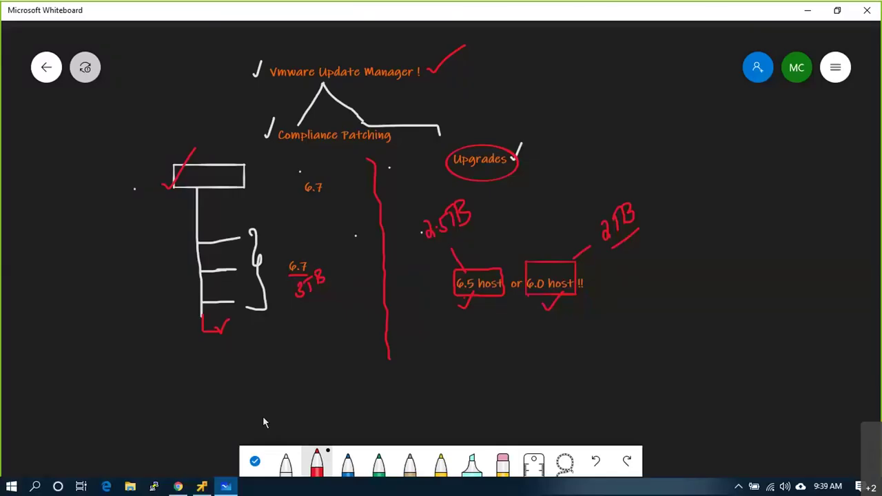
left_click(178, 487)
scroll(259, 265, "down", 2)
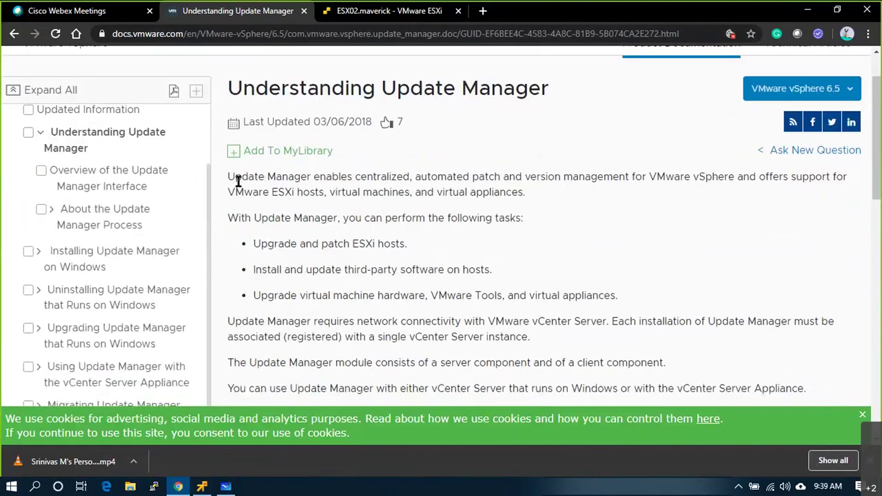
- Highlight the intro and task bullets: upgrading ESXi hosts, third-party software, VM hardware
left_click_drag(235, 179, 514, 194)
left_click(319, 218)
left_click_drag(369, 217, 532, 255)
left_click(531, 254)
left_click_drag(251, 244, 408, 246)
left_click_drag(262, 270, 487, 268)
left_click_drag(268, 295, 607, 294)
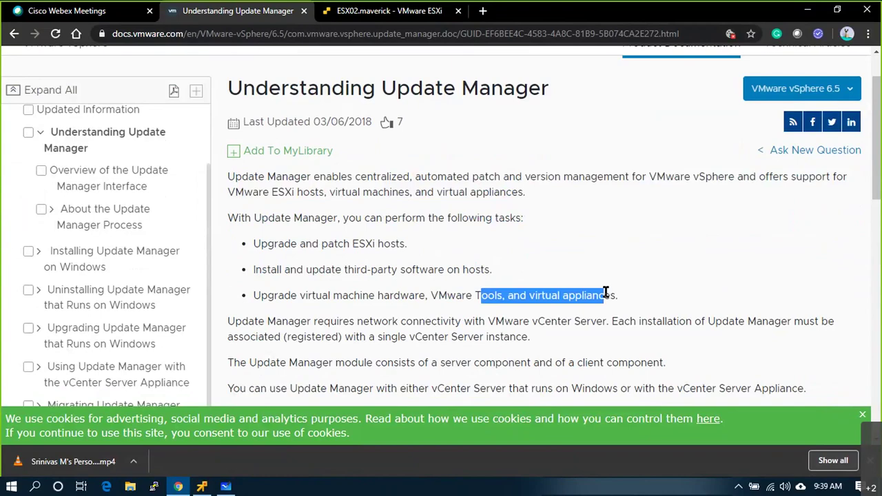
scroll(606, 297, "down", 5)
scroll(606, 296, "up", 4)
left_click_drag(619, 229, 279, 185)
left_click(386, 251)
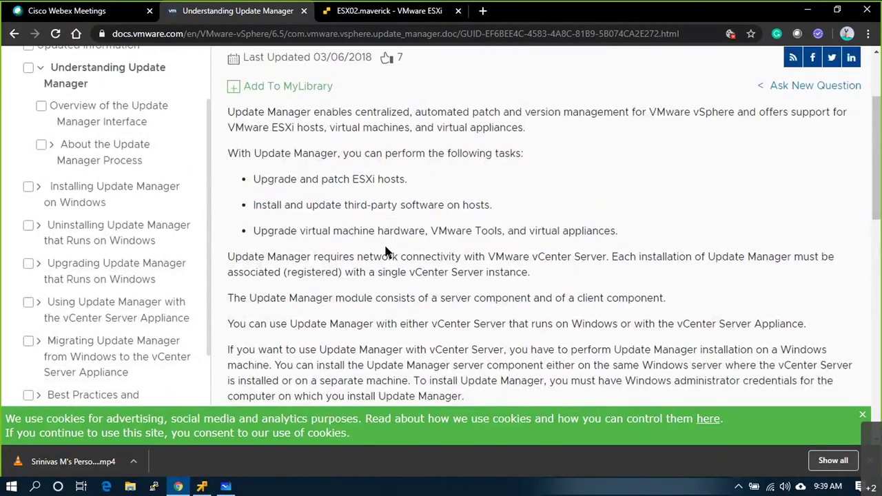
scroll(386, 252, "up", 3)
- Switch to the ESX02.maverick host client tab
left_click(67, 11)
left_click(270, 9)
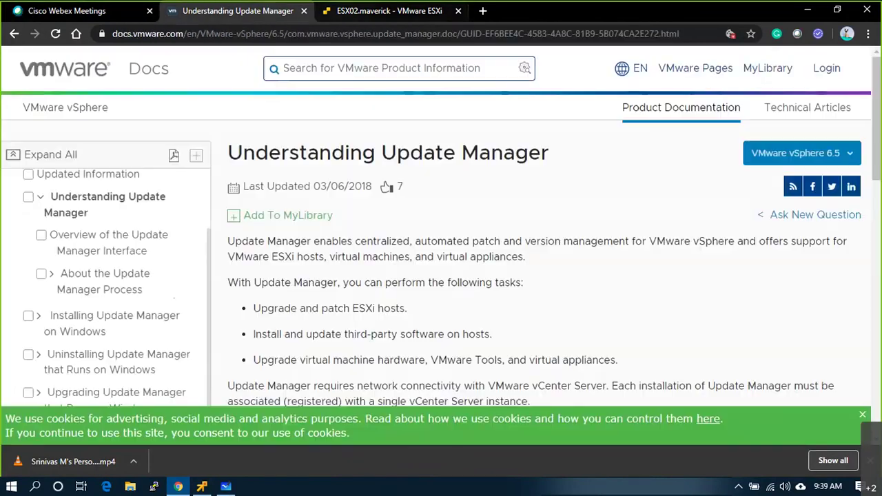
left_click(339, 8)
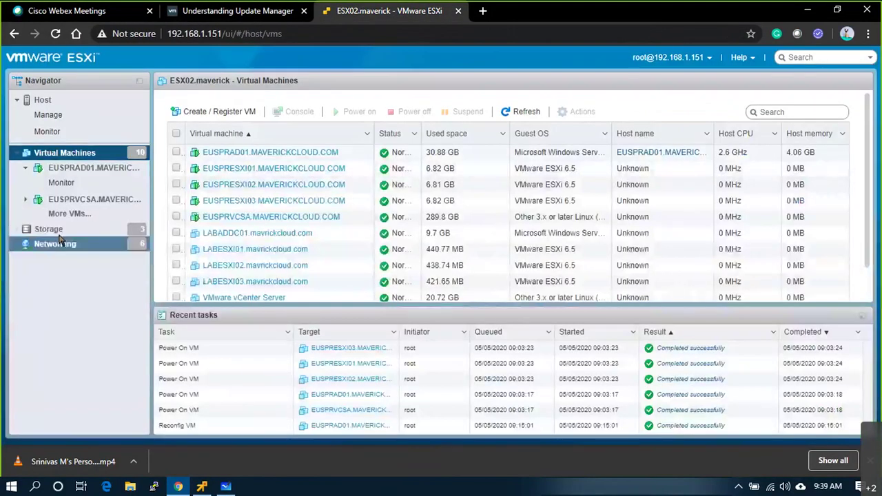
- Sign in to the host client as root with the administrator password
left_click(56, 100)
left_click(173, 268)
type("root")
key("Tab")
type("***********")
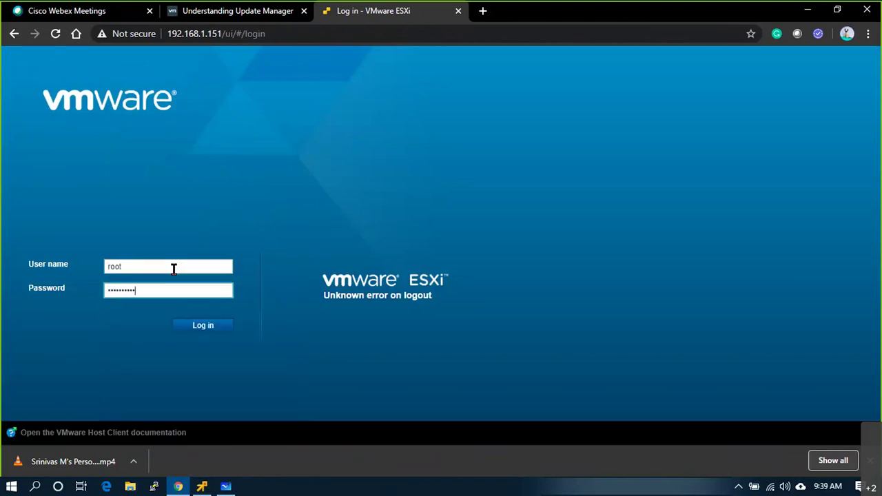
key("Return")
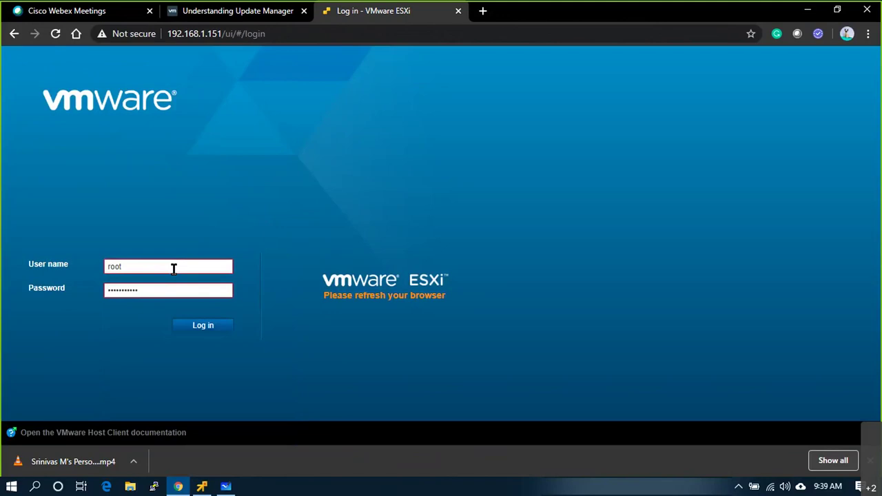
- Reload the host client, get past the certificate warning, and sign in again as root
left_click(47, 34)
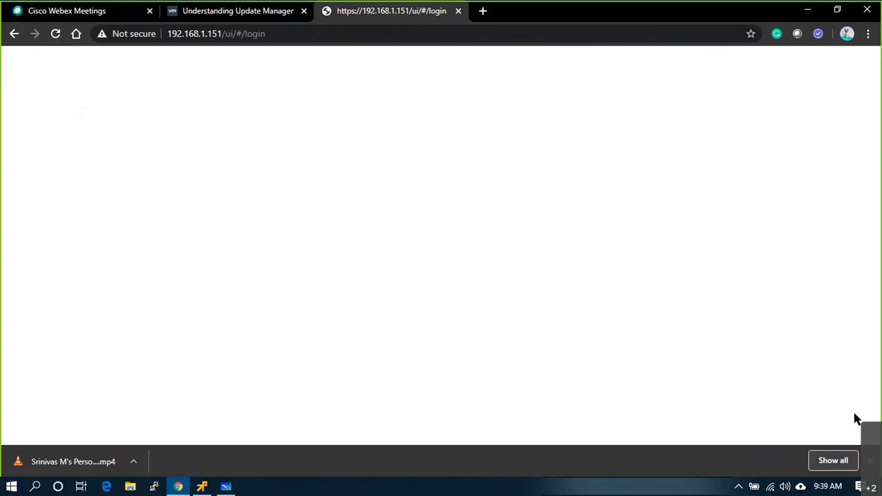
left_click(871, 460)
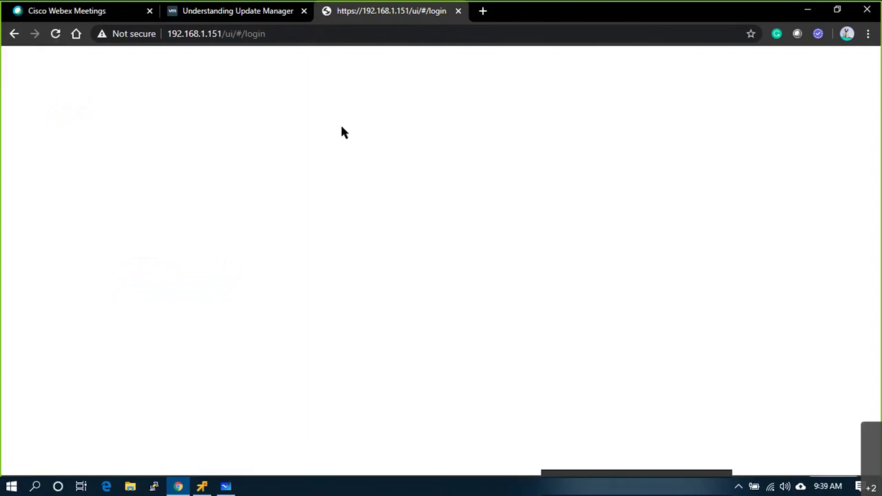
left_click(57, 35)
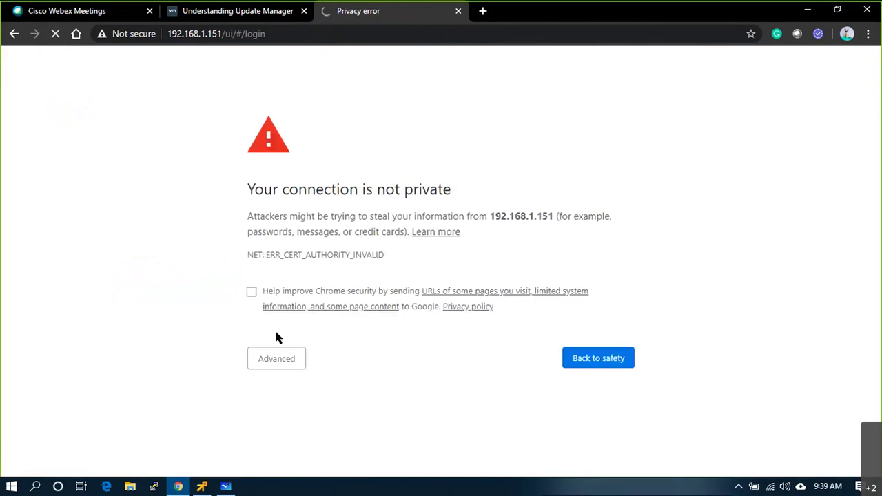
left_click(276, 358)
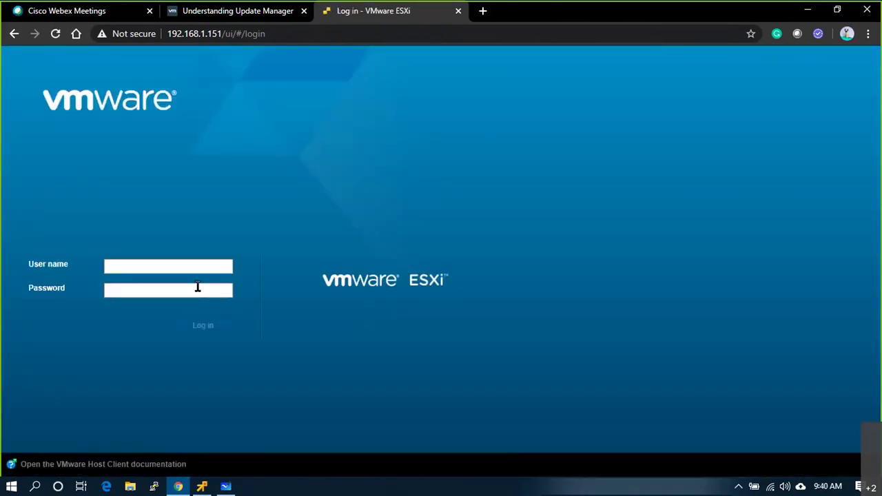
left_click(175, 266)
left_click(176, 288)
left_click(170, 290)
type("***********")
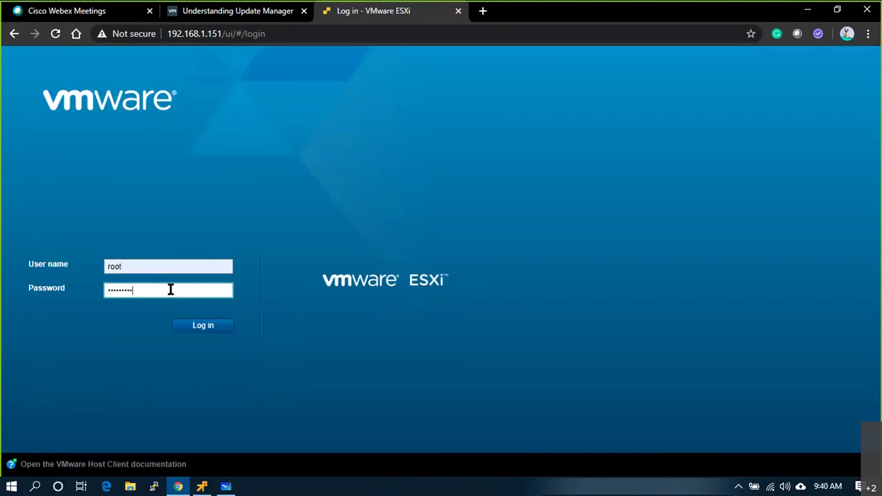
key("Return")
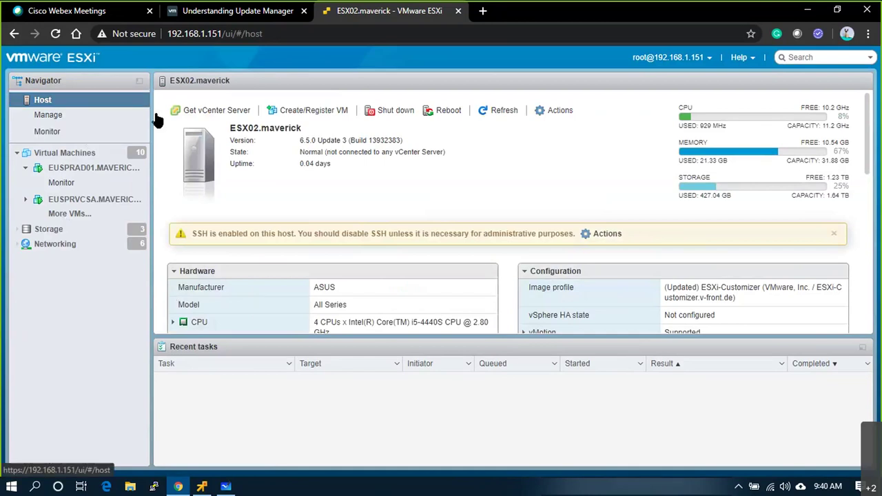
- Start a new VM deployed from an OVF/OVA, named EUSPRESXI6.5.Maverickcloud.com
left_click(297, 113)
left_click(386, 191)
left_click(609, 419)
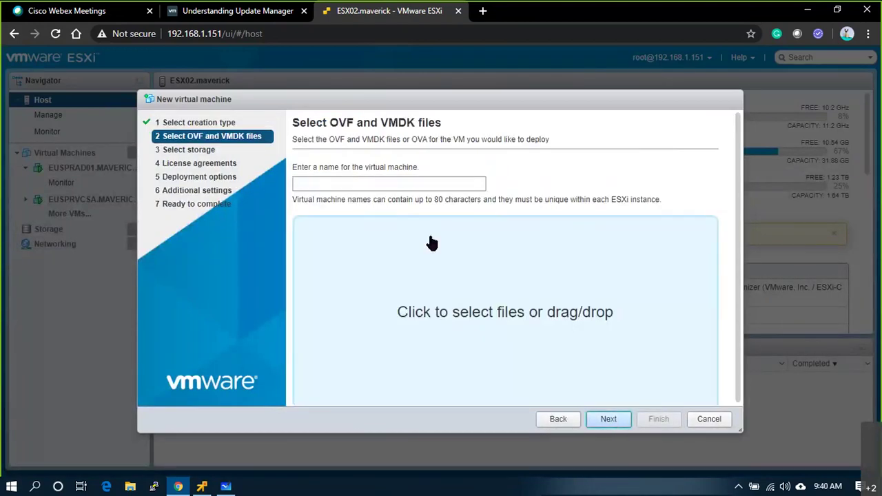
left_click(367, 185)
type("ESX")
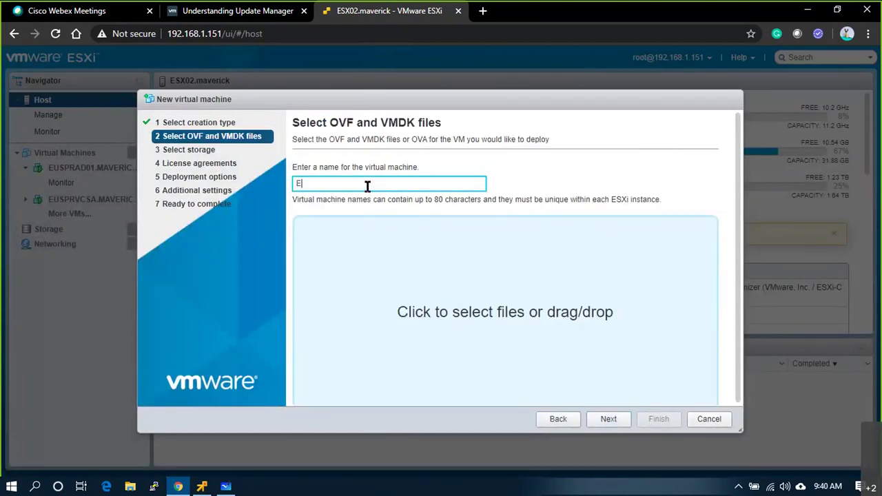
key("BackSpace")
key("BackSpace")
type("USPRESXI6")
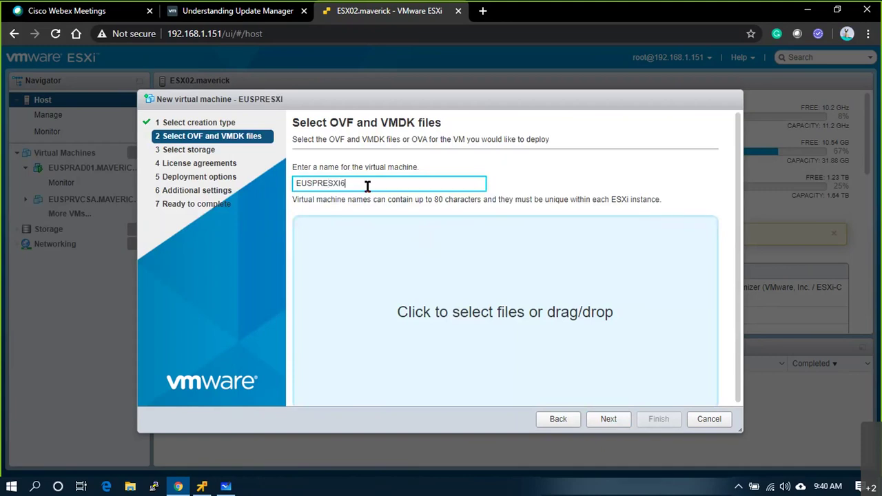
type(".5.Maverickcloud.o")
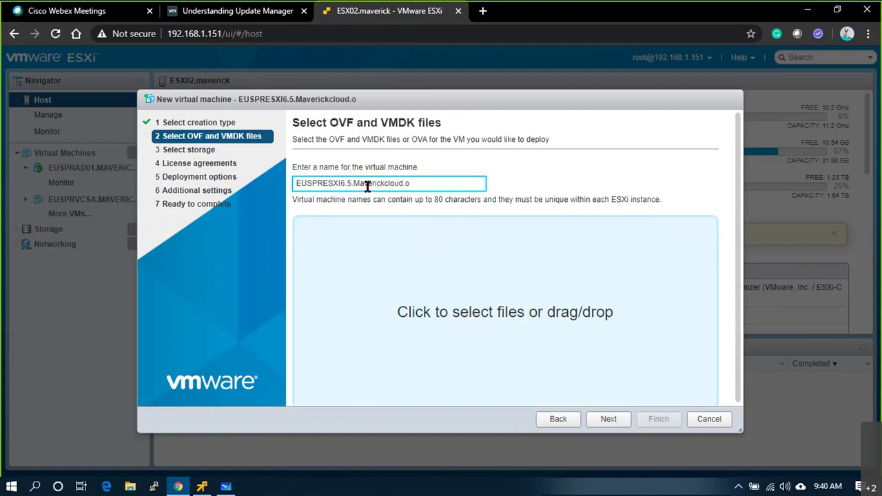
type("om")
- Attach Nested_ESXi6.5u1_Appliance_Template_v1.0.ova from the Downloads > Software folder
left_click(495, 302)
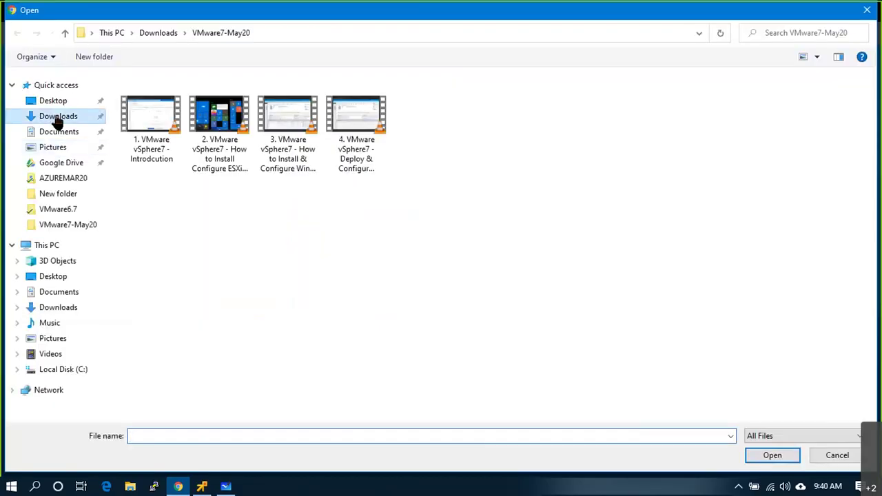
left_click(58, 117)
left_click(169, 162)
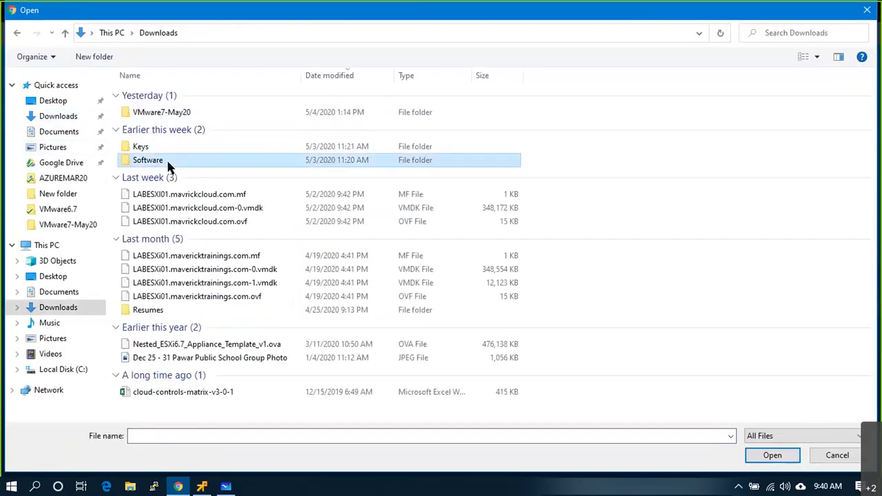
double_click(168, 162)
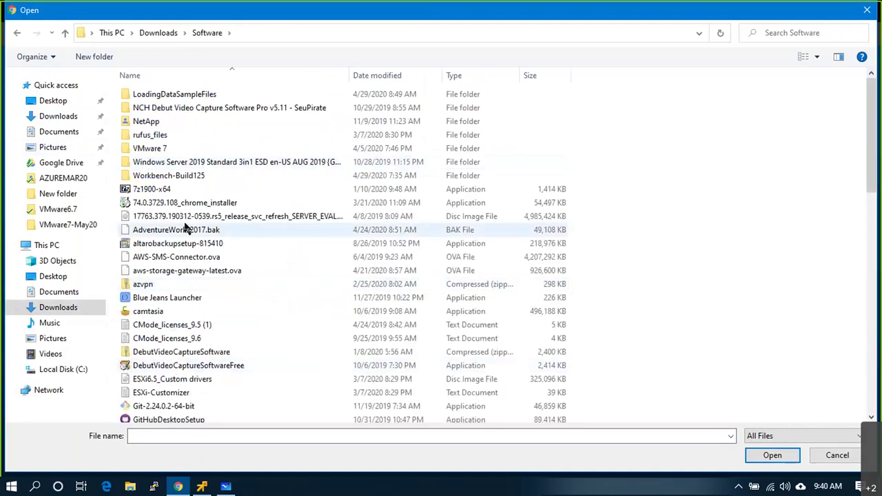
scroll(184, 230, "down", 3)
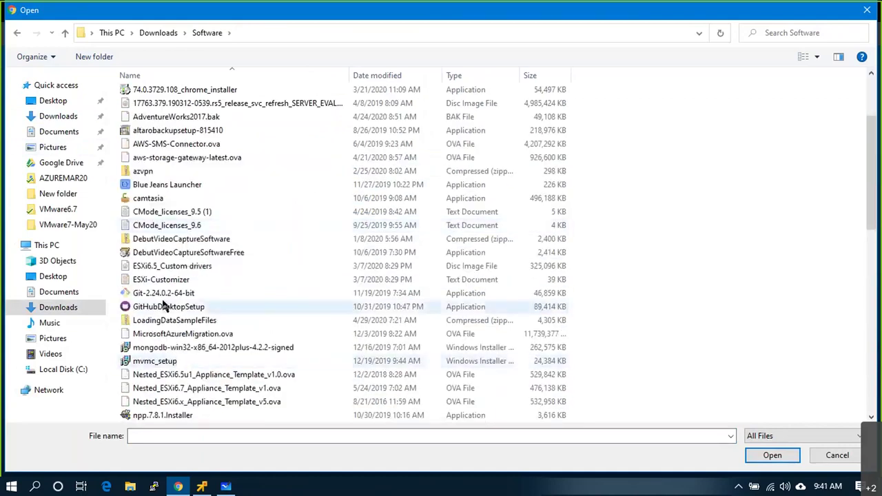
left_click(169, 268)
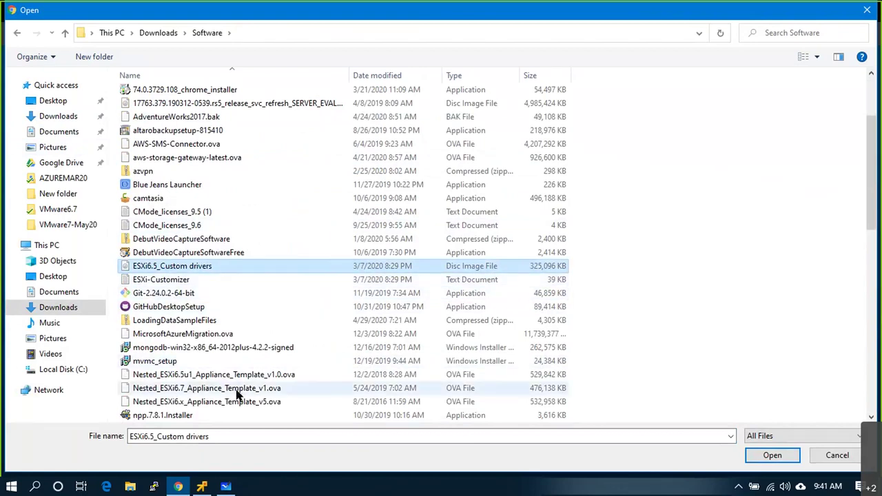
key("n")
scroll(227, 402, "down", 1)
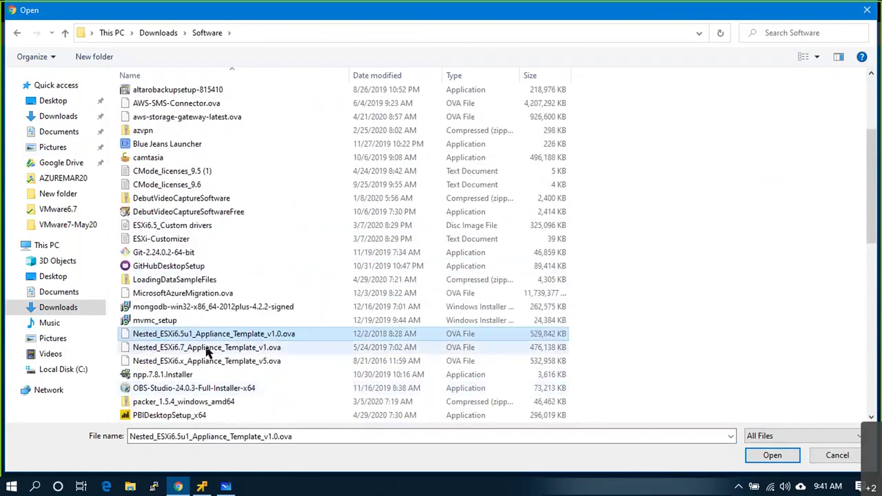
double_click(243, 335)
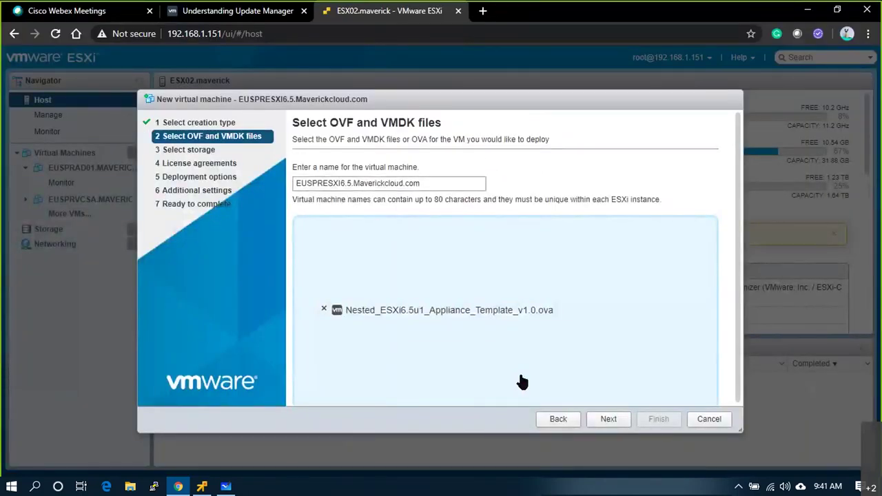
- Place the new VM on the SSD datastore
left_click(607, 419)
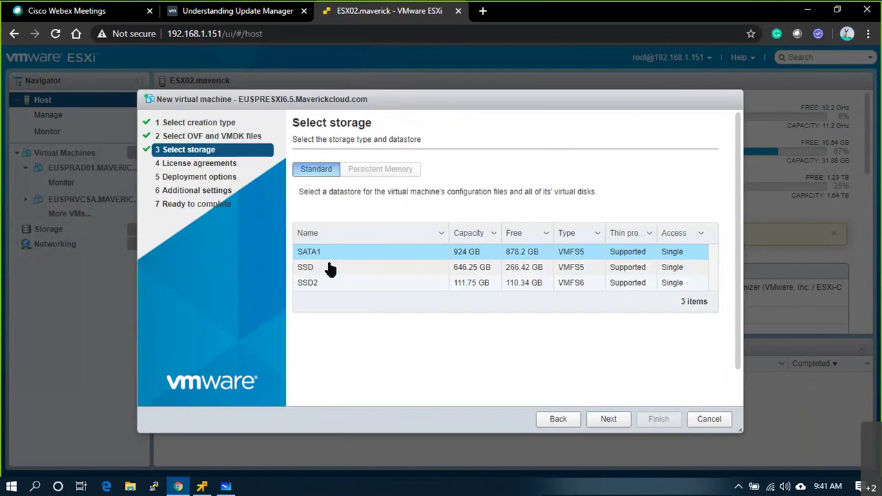
left_click(330, 269)
left_click(609, 419)
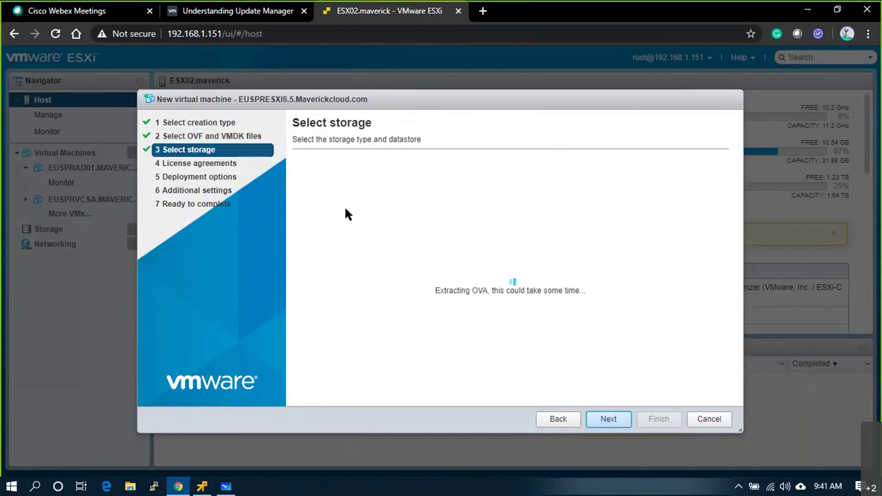
left_click(616, 419)
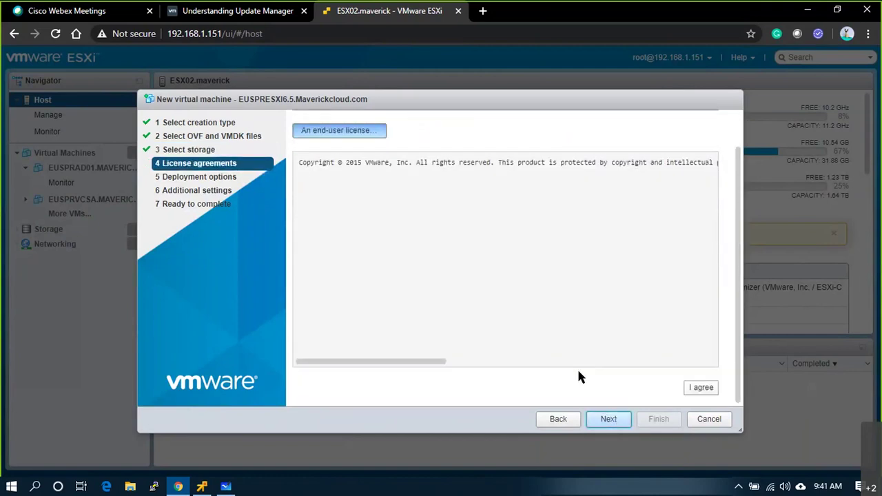
- Accept the license, map VM Network to VLAN30, and finish the deployment
left_click(702, 387)
left_click(607, 420)
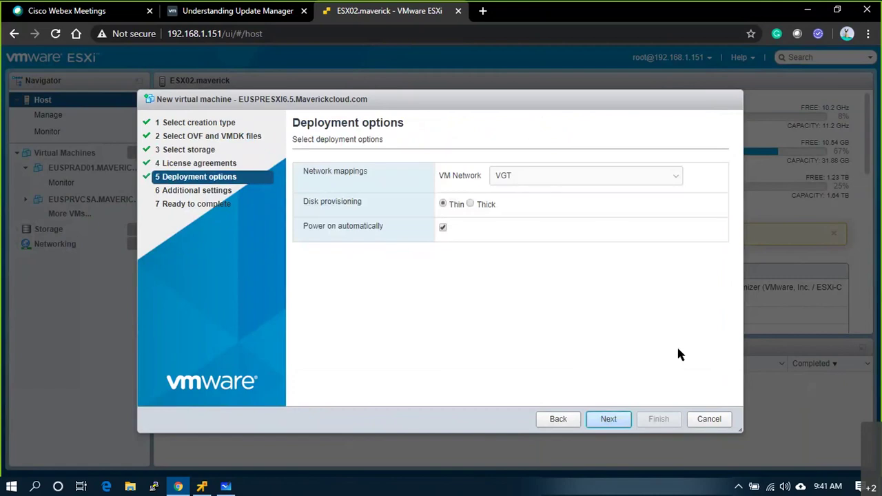
left_click(543, 178)
key("Escape")
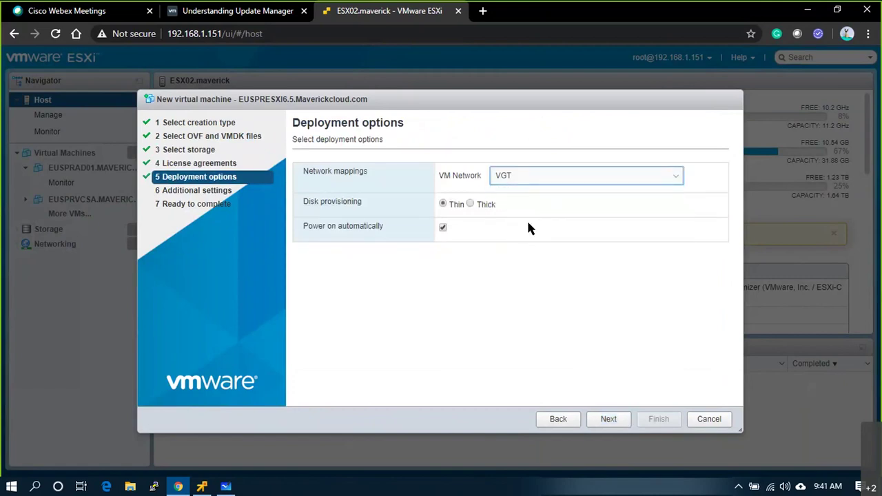
left_click(606, 420)
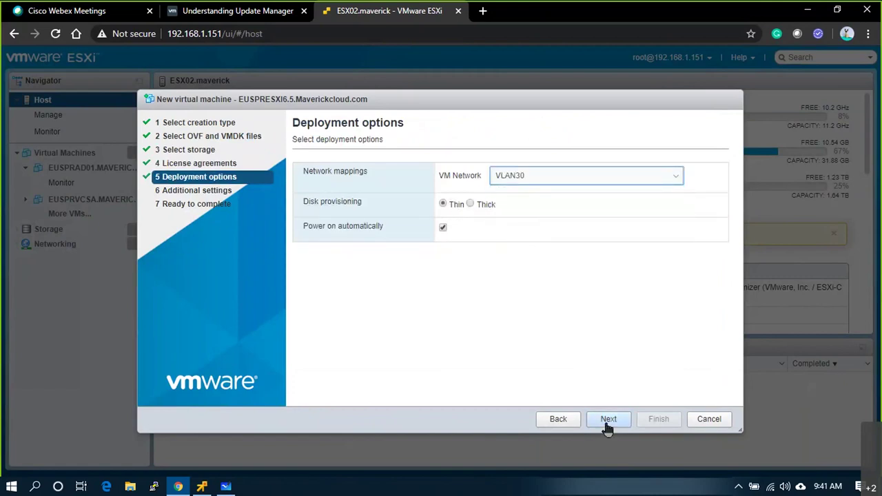
left_click(618, 422)
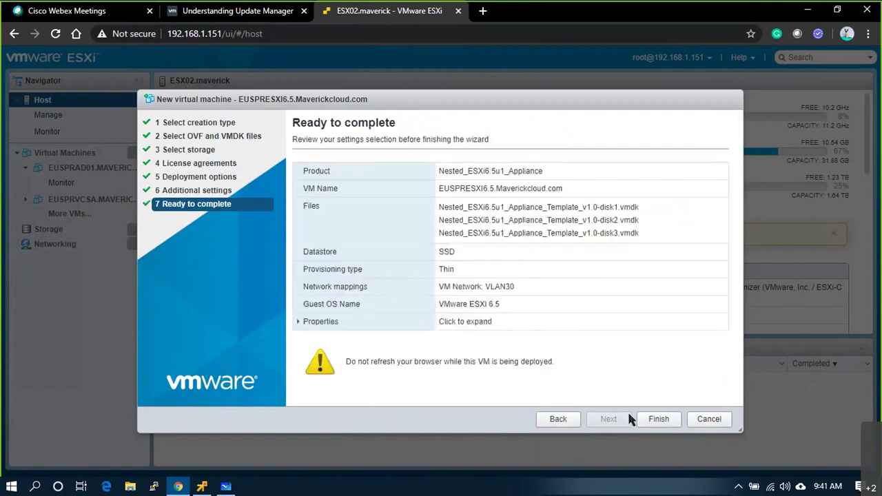
left_click(645, 418)
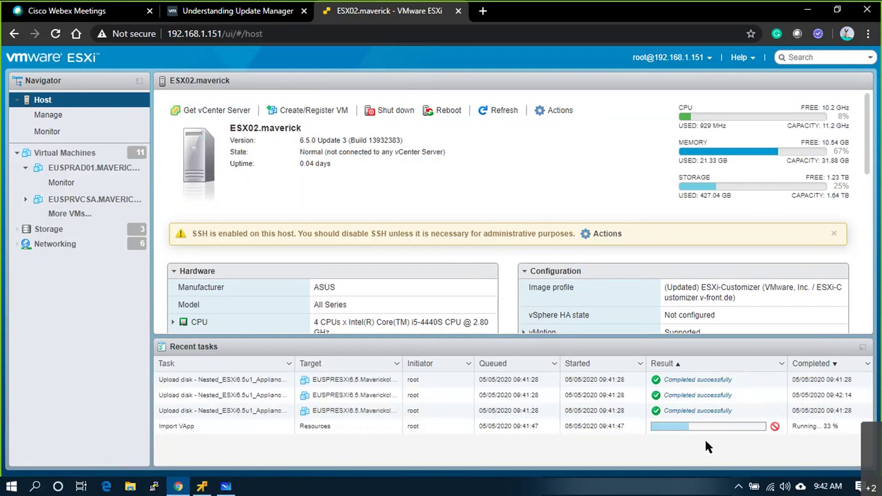
- Launch the VMware Remote Console for EUSPRESXi6.5.Maverickcloud.com, then show the desktop
left_click(90, 157)
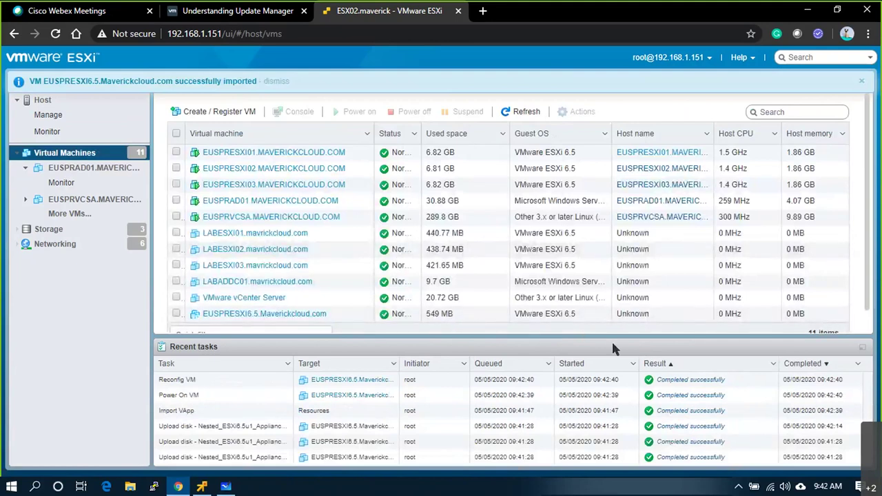
left_click(275, 315)
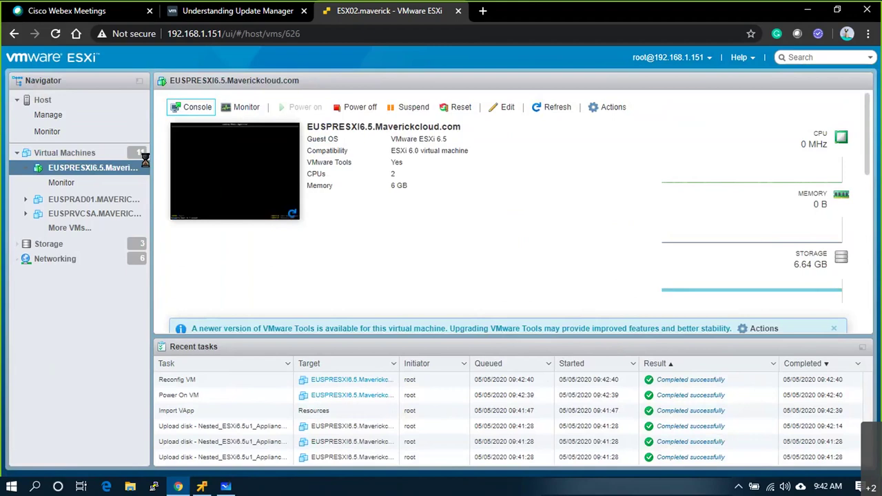
left_click(192, 107)
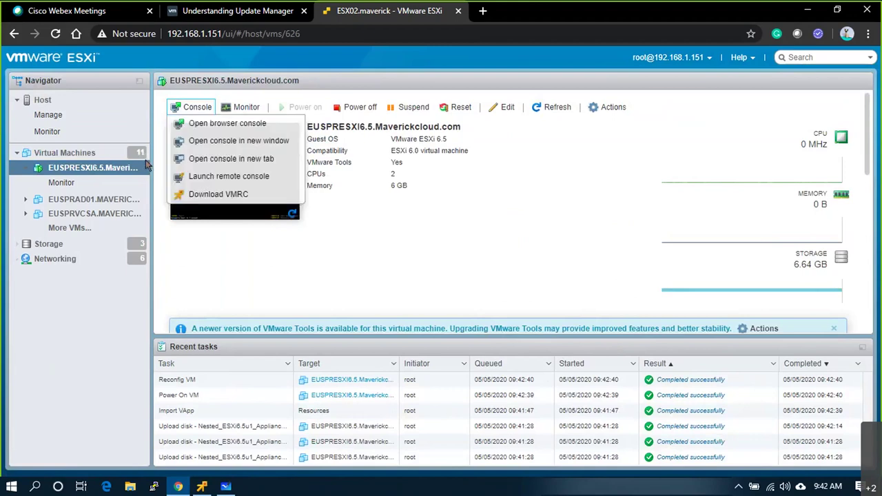
left_click(207, 175)
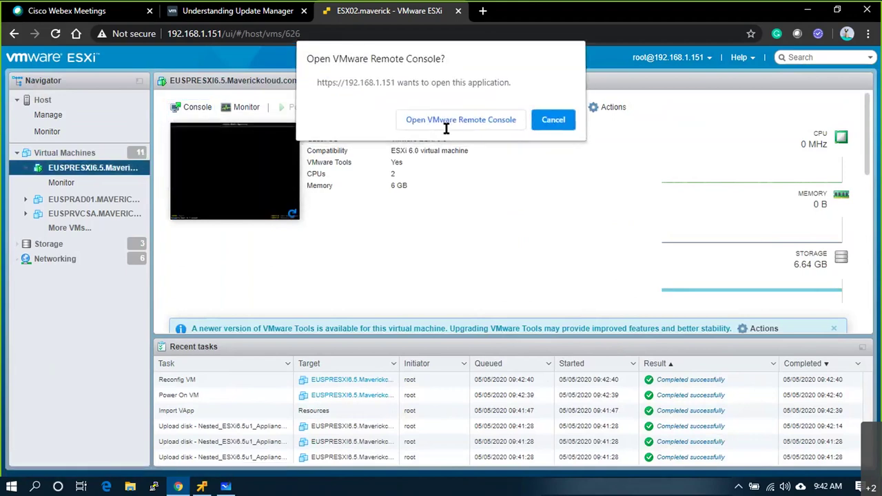
left_click(449, 124)
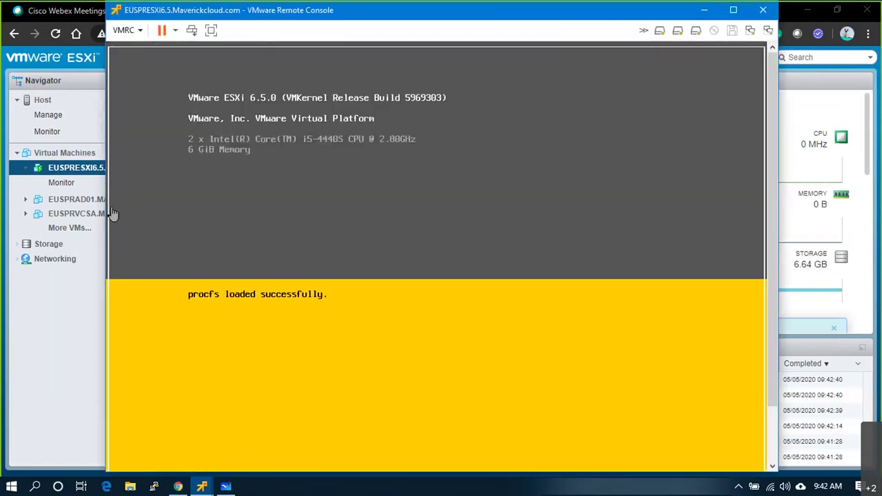
key("super+d")
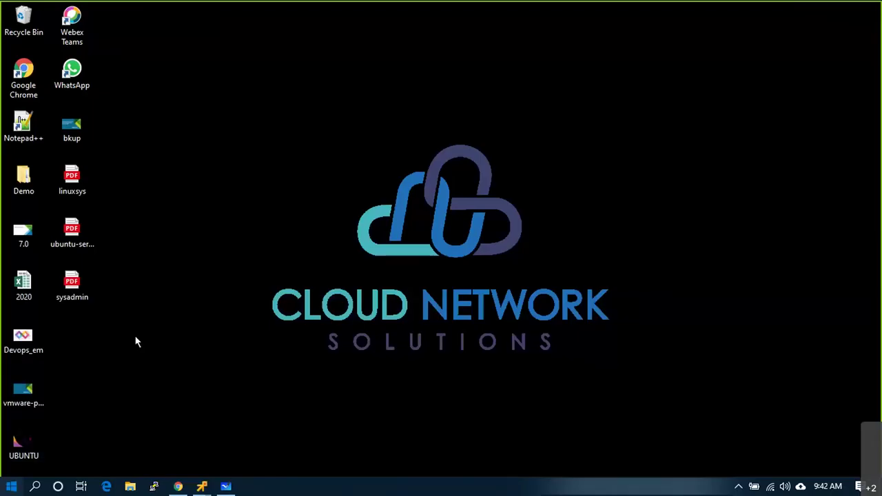
- Search the Start menu for 'ipsca', find no scanner, and return to Chrome
key("super")
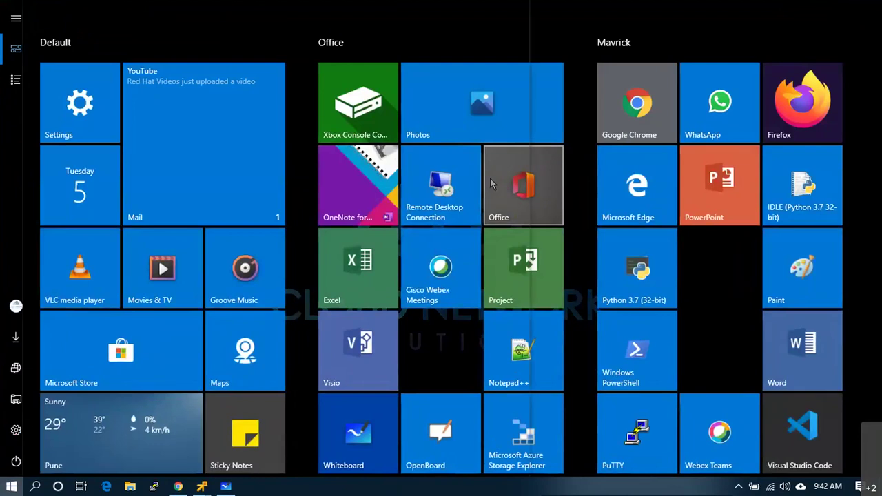
type("ips")
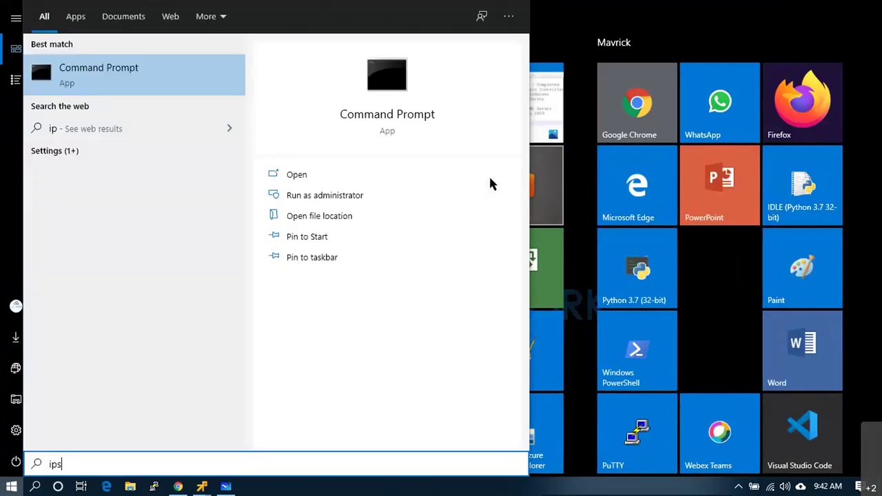
type("c")
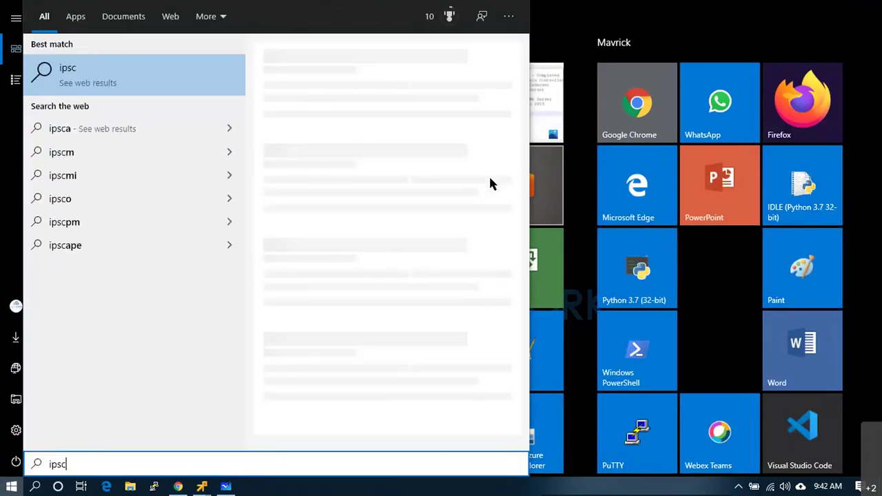
type("a")
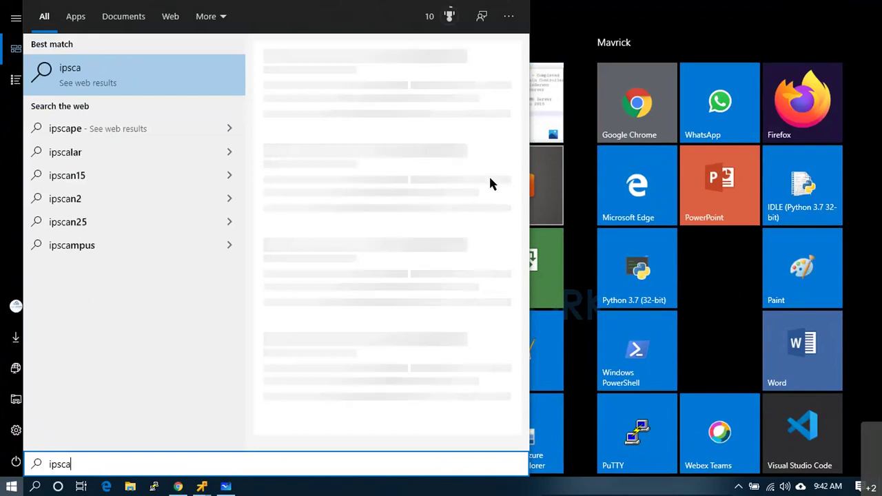
left_click(745, 9)
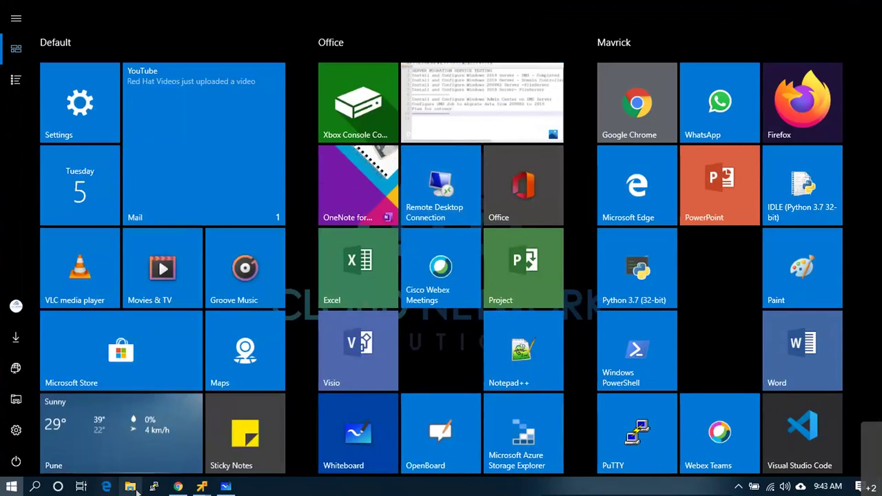
left_click(178, 487)
- Web-search 'ip scanner' and open the Advanced IP Scanner website
left_click(241, 11)
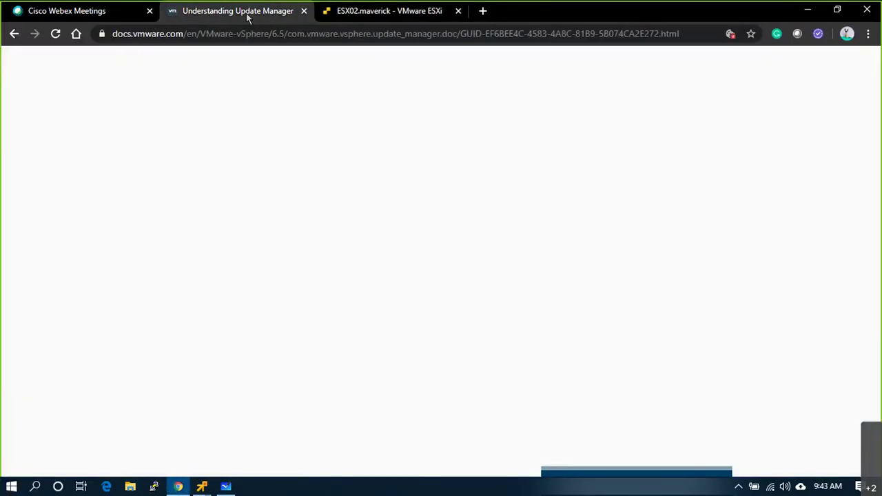
left_click(220, 36)
type("ip ")
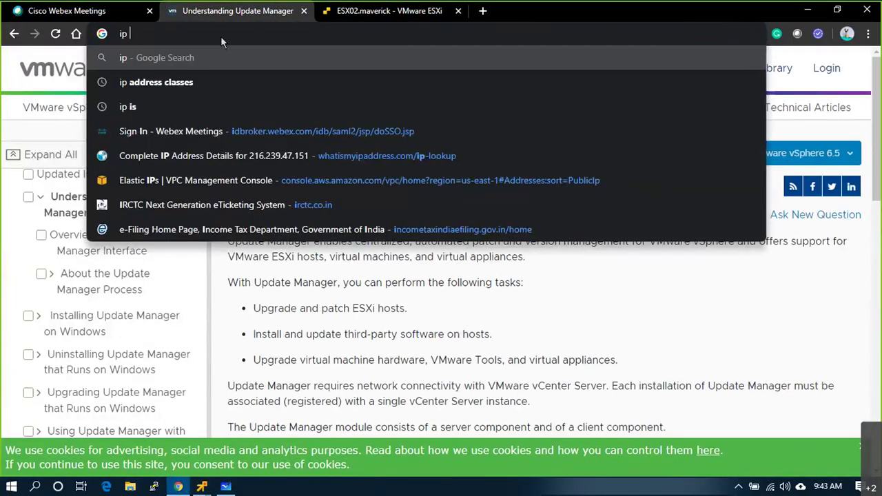
type("scanner")
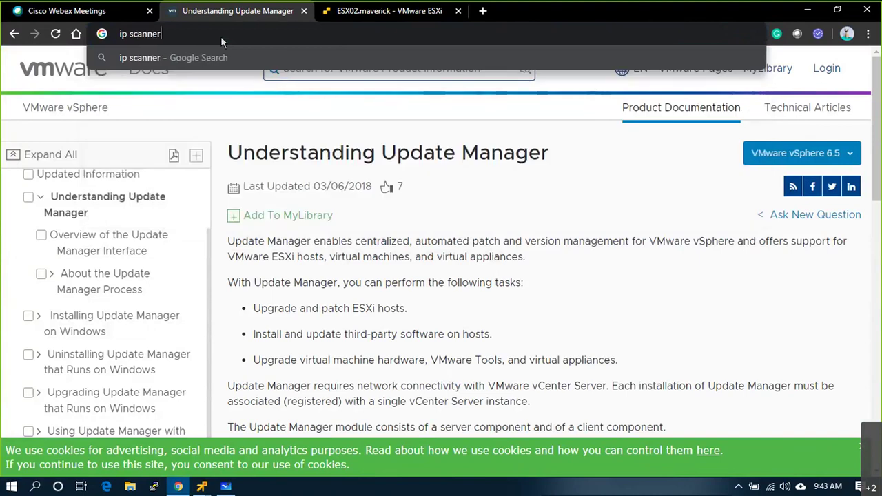
key("Return")
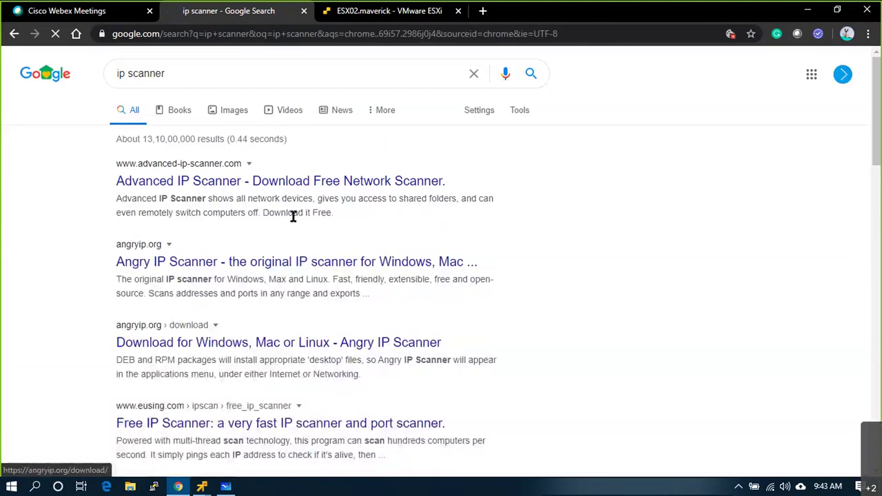
left_click(330, 264)
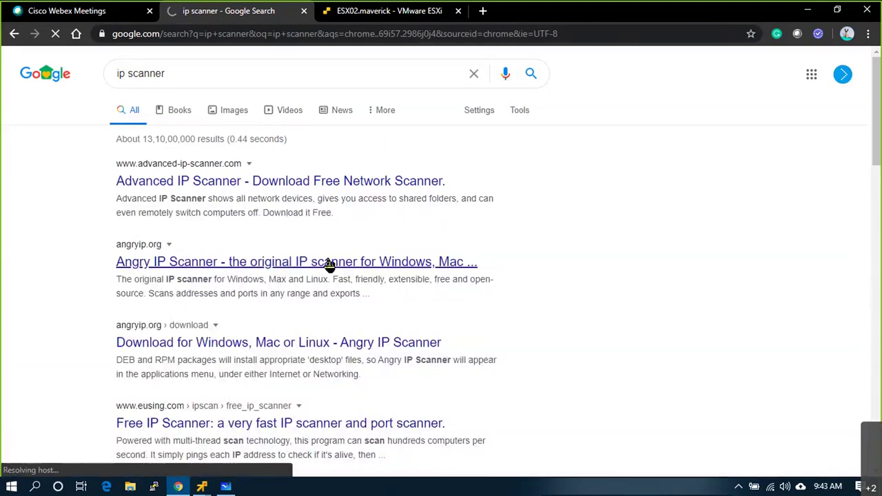
- Briefly check the VM's remote console, then return to the Advanced IP Scanner site
mouse_move(202, 486)
left_click(231, 444)
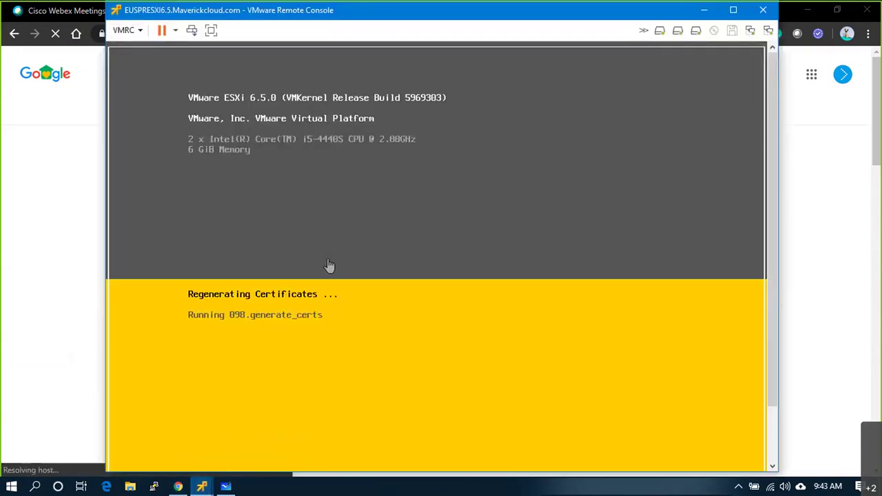
left_click(10, 167)
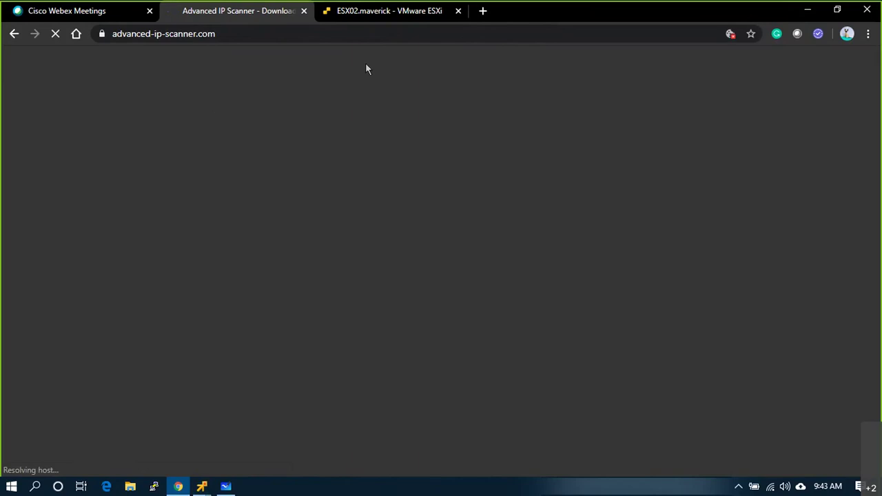
scroll(466, 317, "down", 3)
scroll(466, 310, "down", 1)
scroll(466, 310, "up", 1)
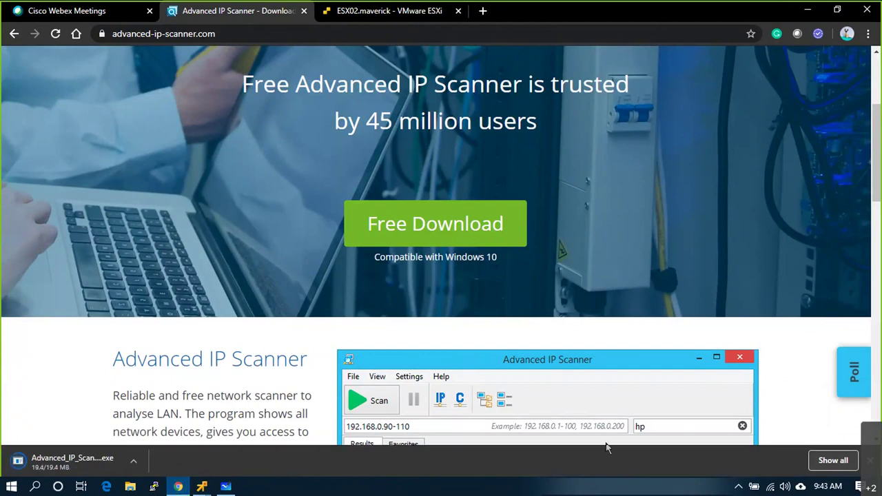
- Find the downloaded Advanced_IP_Scanner installer in its folder and run it as administrator
left_click(834, 461)
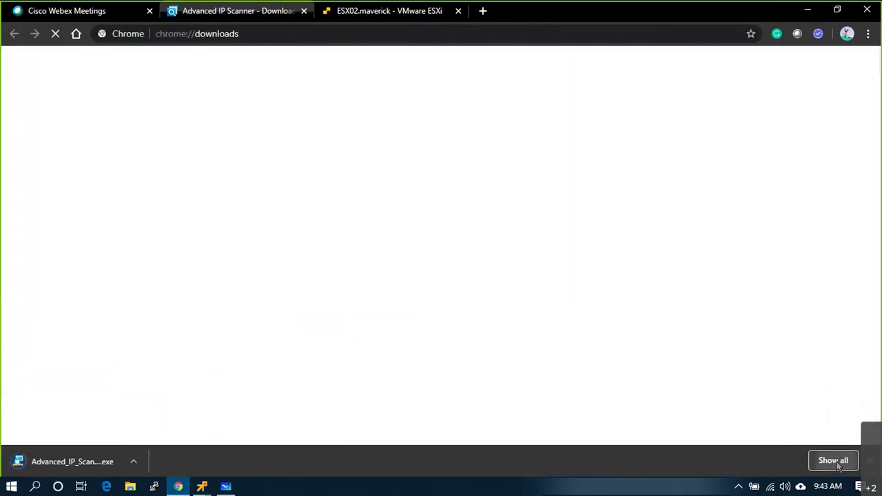
left_click(330, 188)
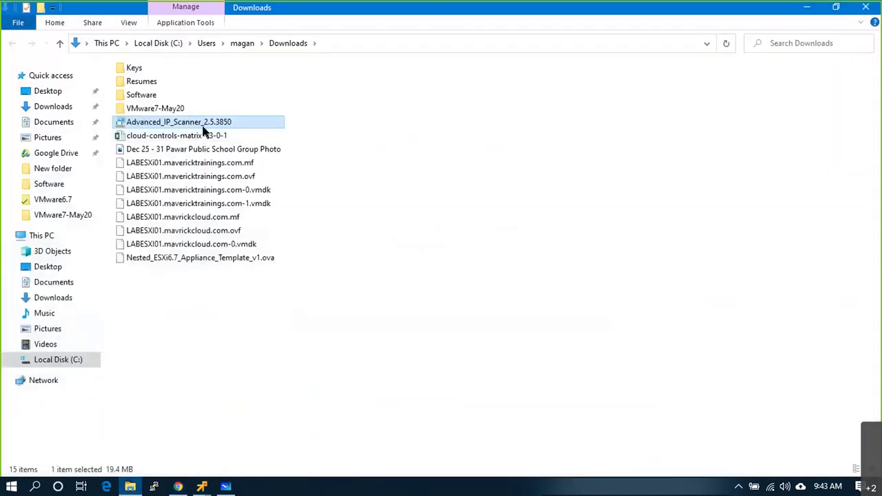
right_click(207, 125)
left_click(222, 146)
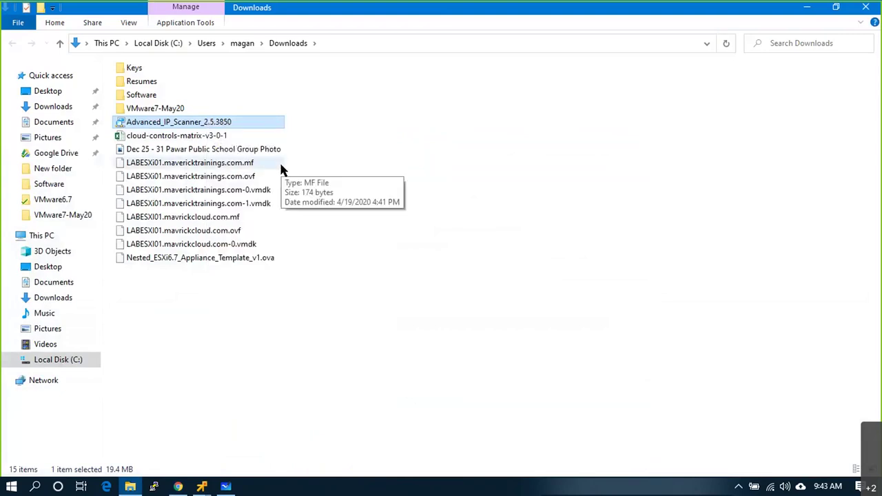
- Choose to run without installing, accept the license, then close Explorer and minimize Chrome
left_click(450, 273)
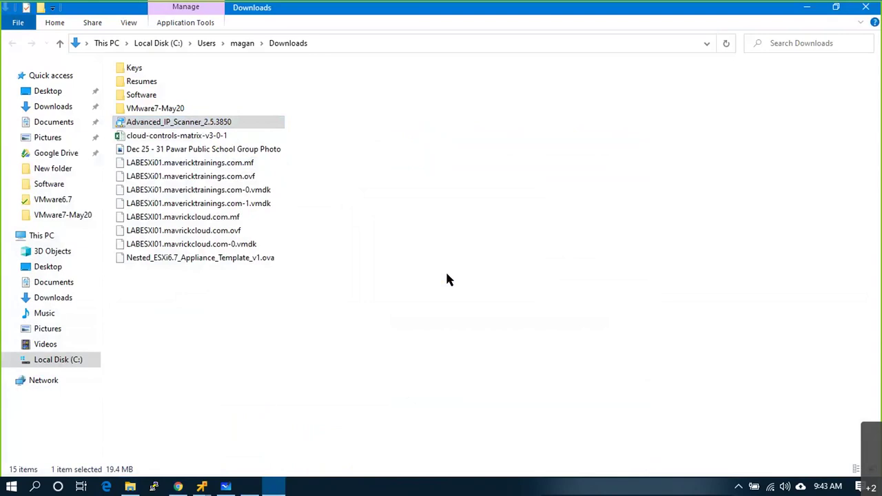
left_click(322, 233)
left_click(512, 349)
left_click(369, 310)
left_click(512, 348)
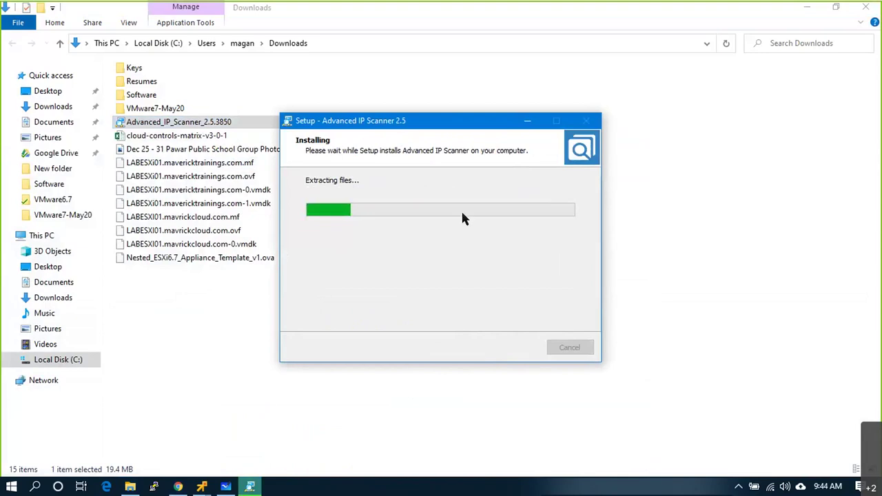
left_click(867, 9)
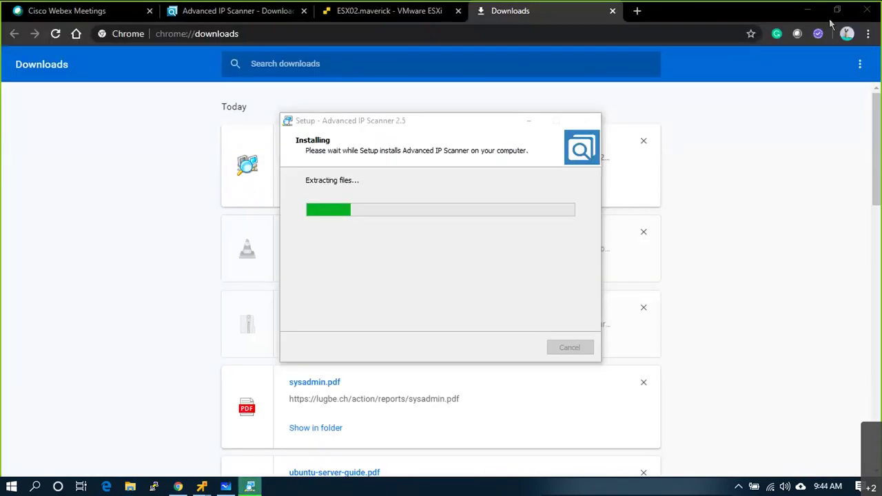
left_click(814, 8)
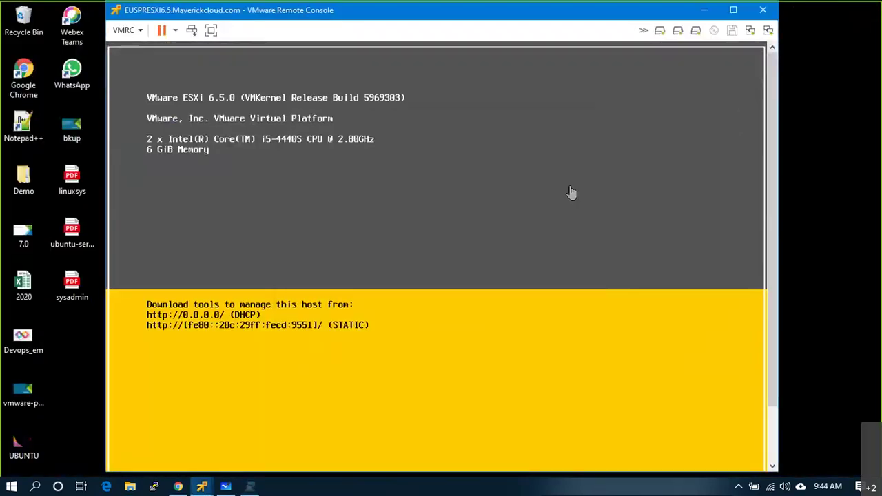
- Change the IP range from 192.168.1.1-254 to 192.168.30.1-254 and scan it
left_click(59, 231)
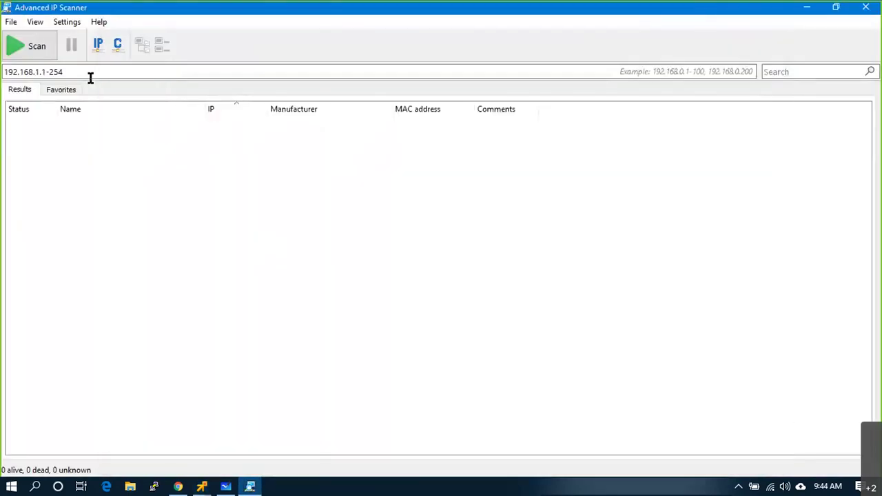
left_click(84, 74)
left_click(39, 72)
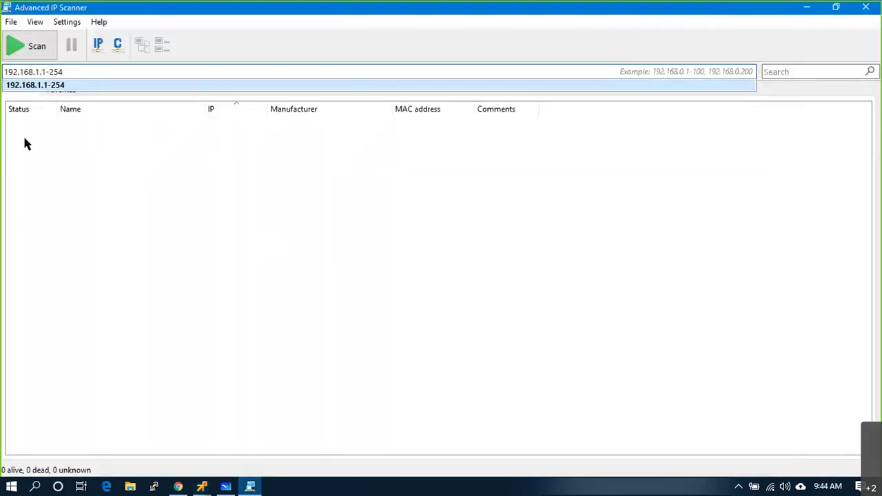
key("BackSpace")
type("20")
key("BackSpace")
key("BackSpace")
type("30")
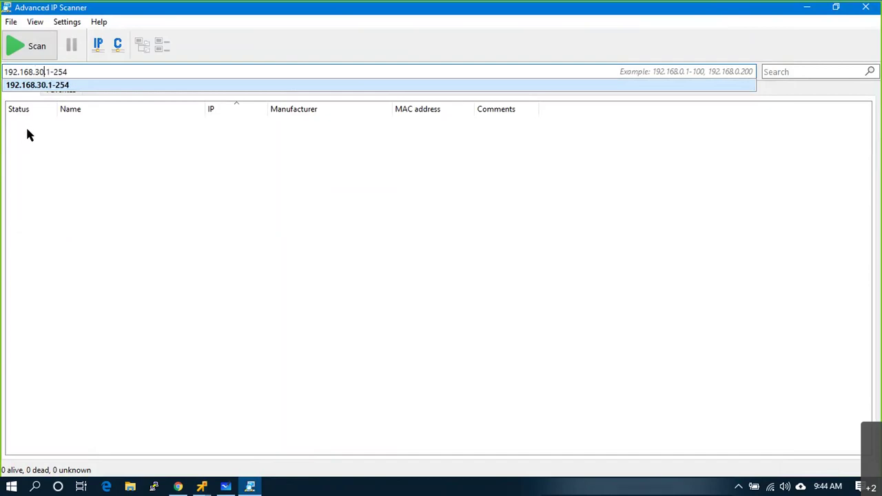
left_click(34, 51)
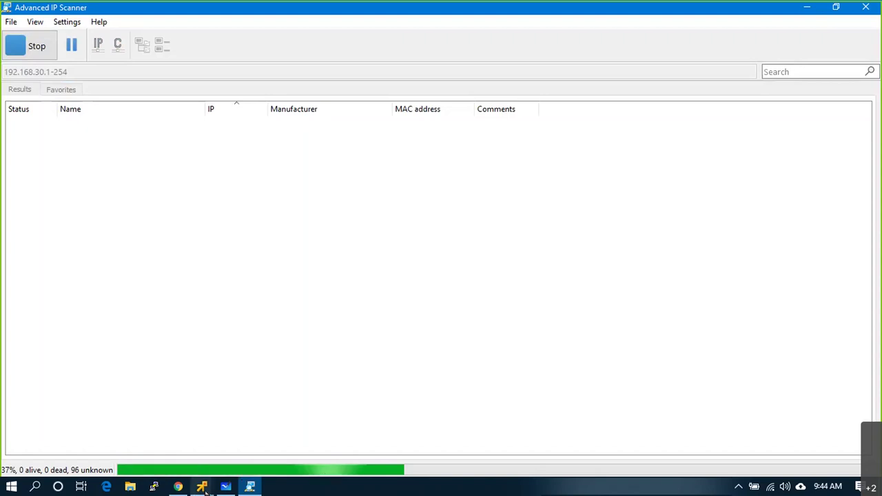
mouse_move(203, 488)
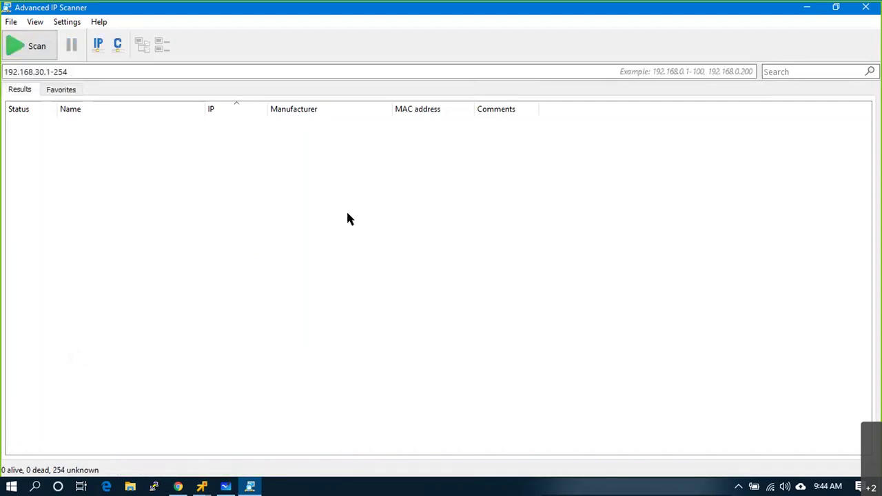
mouse_move(770, 488)
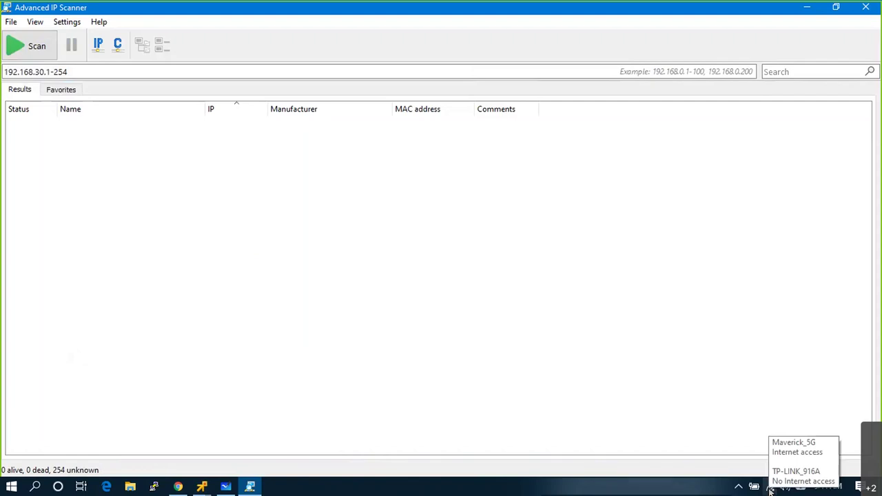
- Open the Wi-Fi network list to check the current network connection
left_click(771, 489)
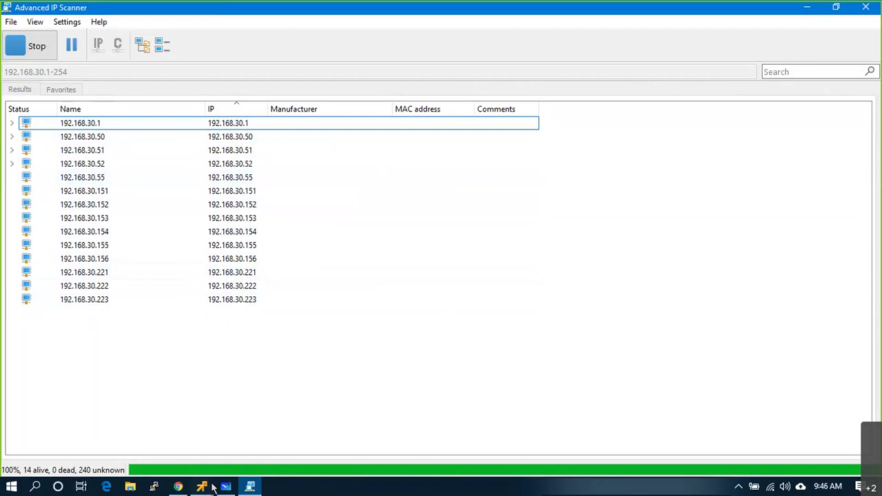
- Bring the ESXi host's remote console full screen and log in to the system console
mouse_move(202, 487)
left_click(291, 402)
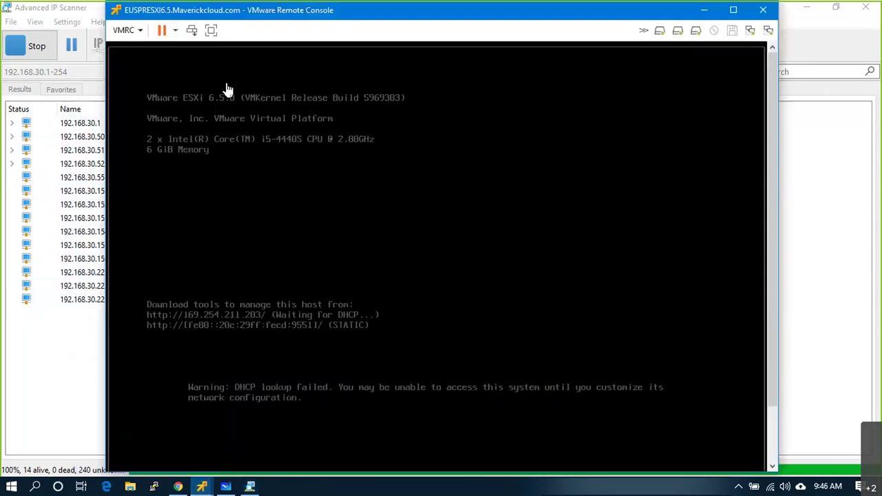
left_click(210, 30)
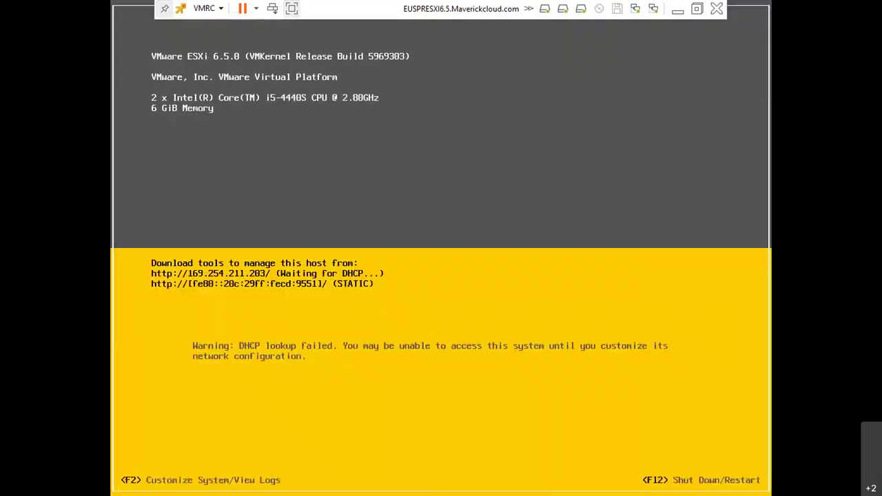
key("F2")
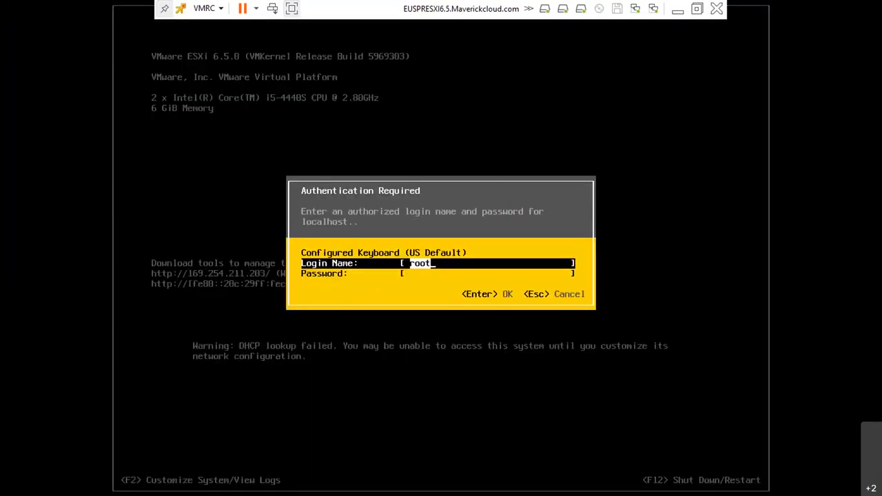
key("Tab")
type("****")
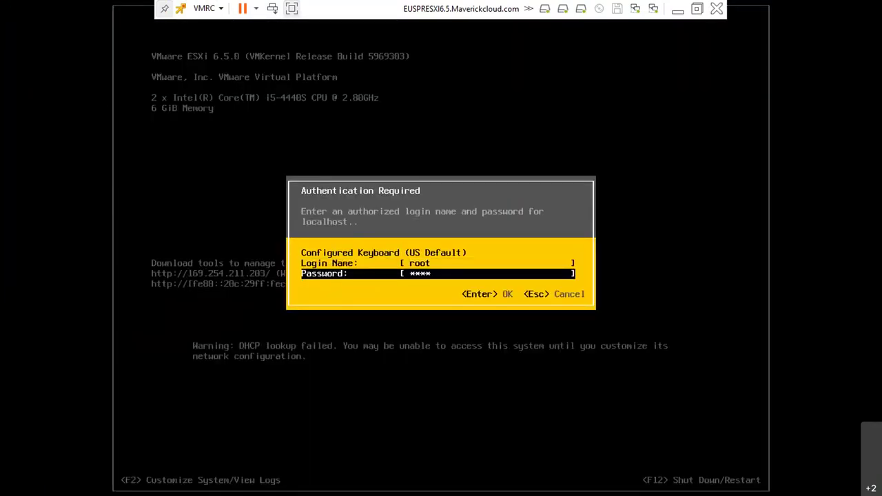
type("*****")
key("Return")
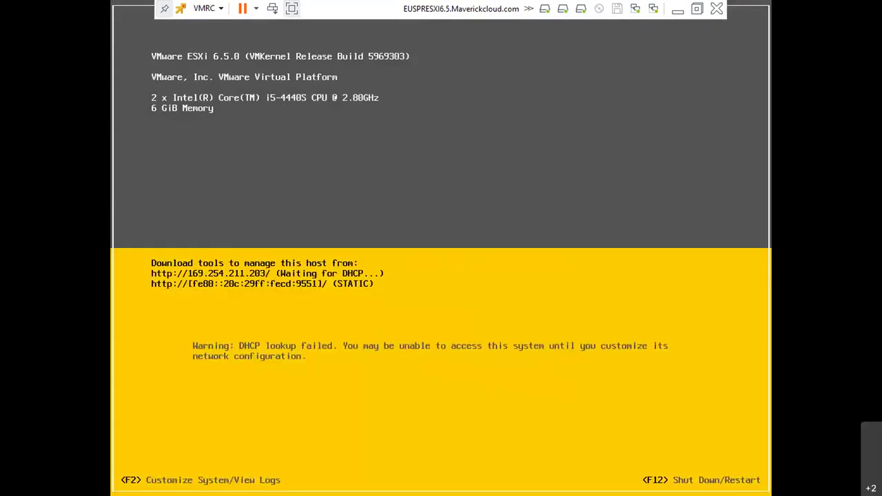
- Switch the management network's IPv4 to static and enter address 192.168.30.60
key("Down")
key("Down")
key("Return")
key("Down")
key("Down")
key("Return")
key("Down")
key("Down")
key("space")
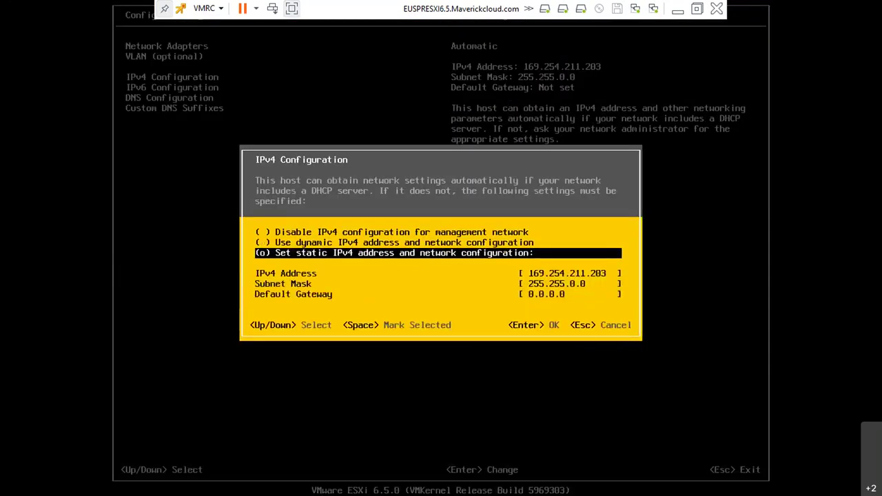
key("Down")
type("192.168")
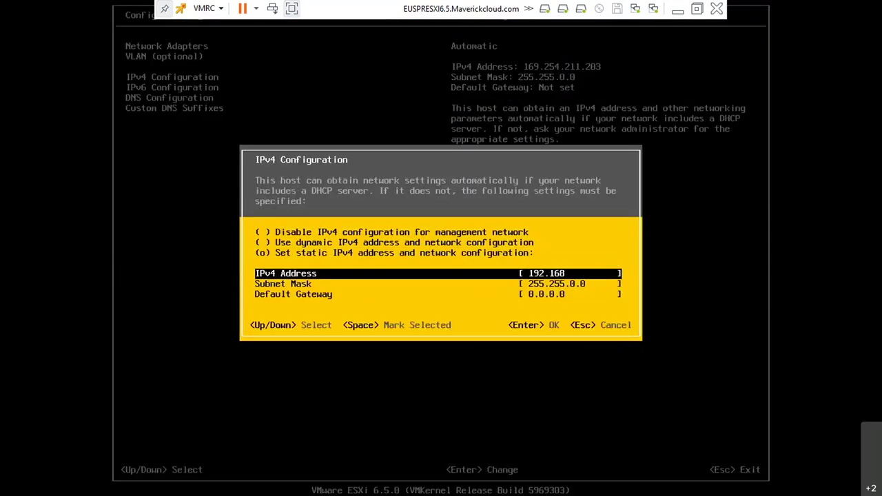
type(".30.60")
- Enter subnet mask 255.255.255.0 and default gateway 192.168.30.1, then accept the IPv4 settings
key("Down")
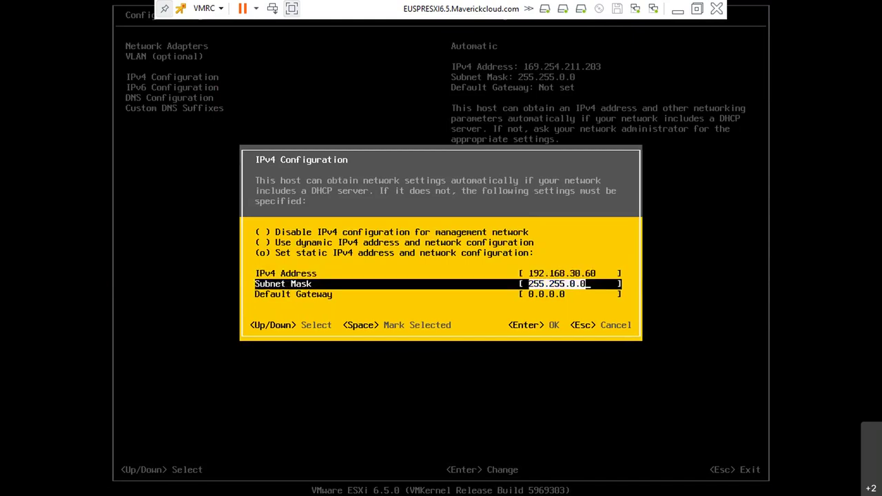
type("255.255.255.0")
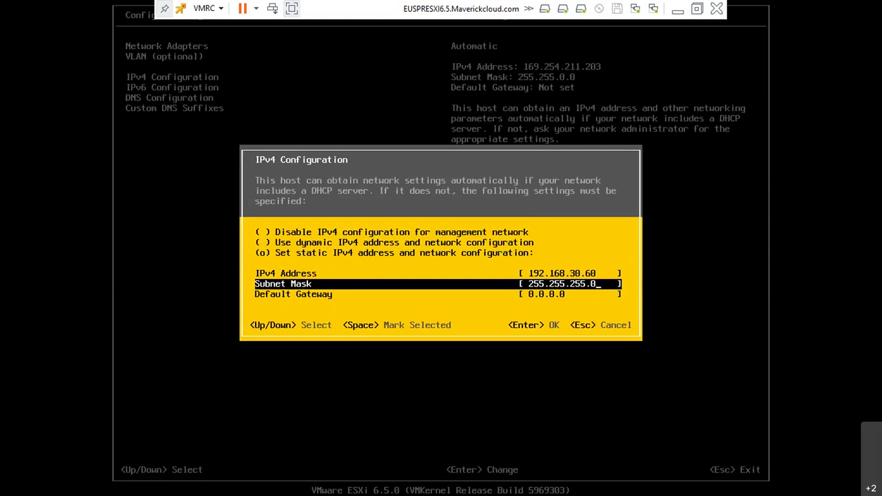
key("Down")
type("192.168.30.5")
key("BackSpace")
type("1")
key("Return")
key("Down")
key("Return")
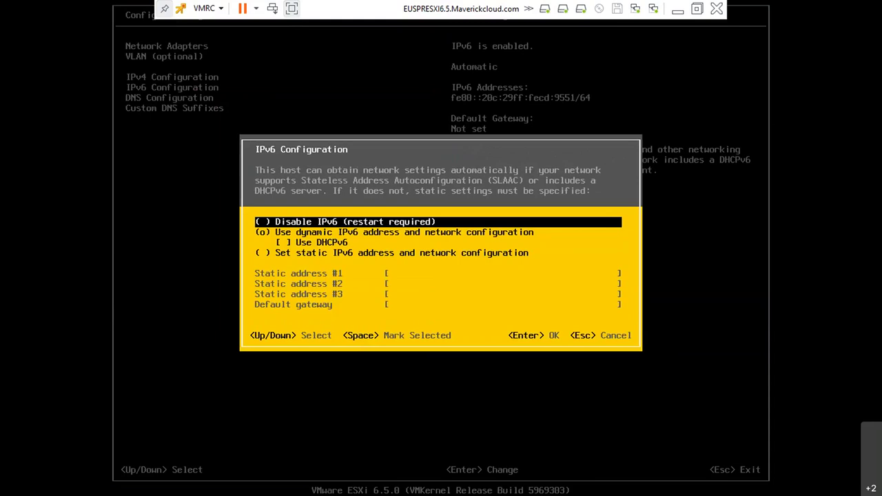
- Set primary DNS server 192.168.30.55 and hostname EUSPRESX6.5 in DNS Configuration
key("Escape")
key("Down")
key("Return")
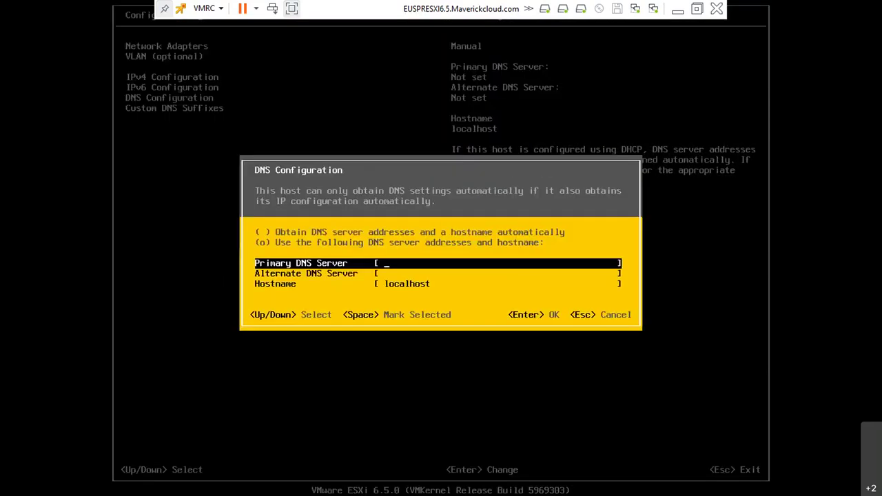
key("Down")
key("Up")
type("192.168.30.55")
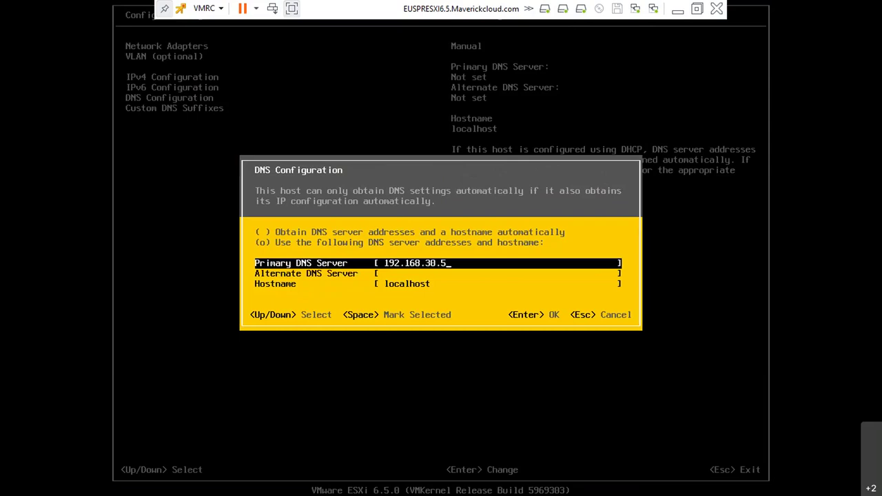
key("Down")
key("Down")
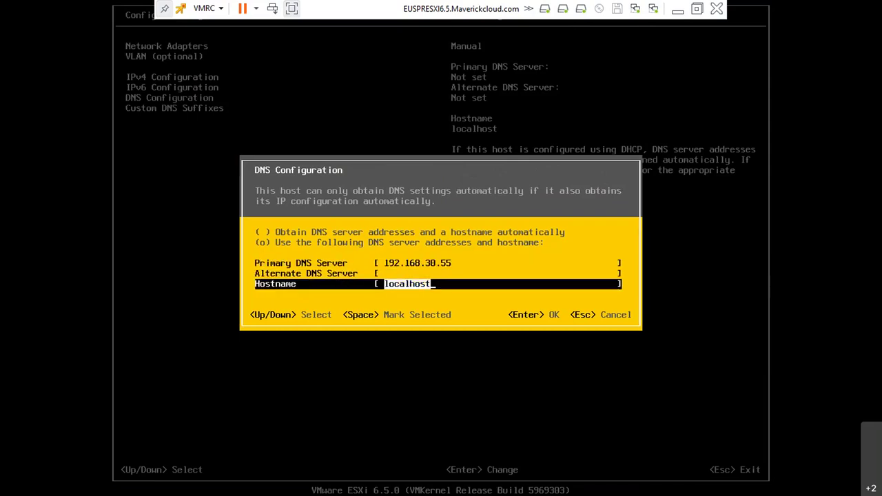
key("BackSpace")
type("E")
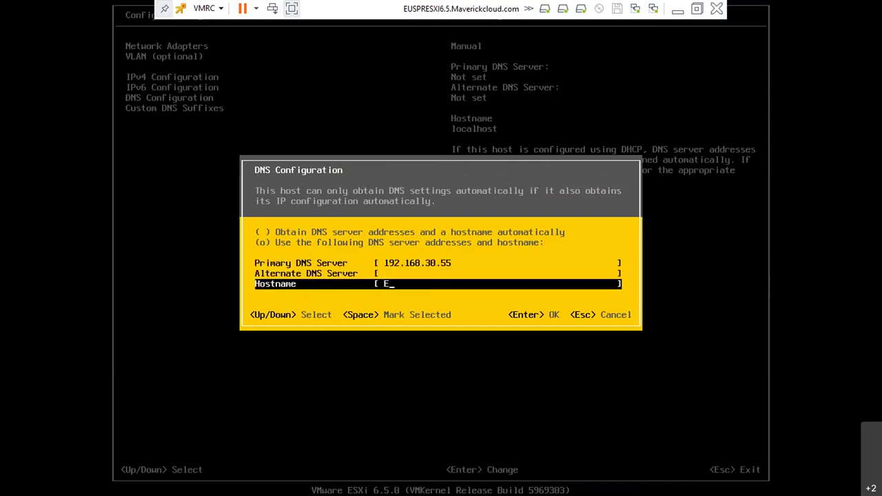
type("USPRESX")
key("BackSpace")
type("SX6.5")
key("Return")
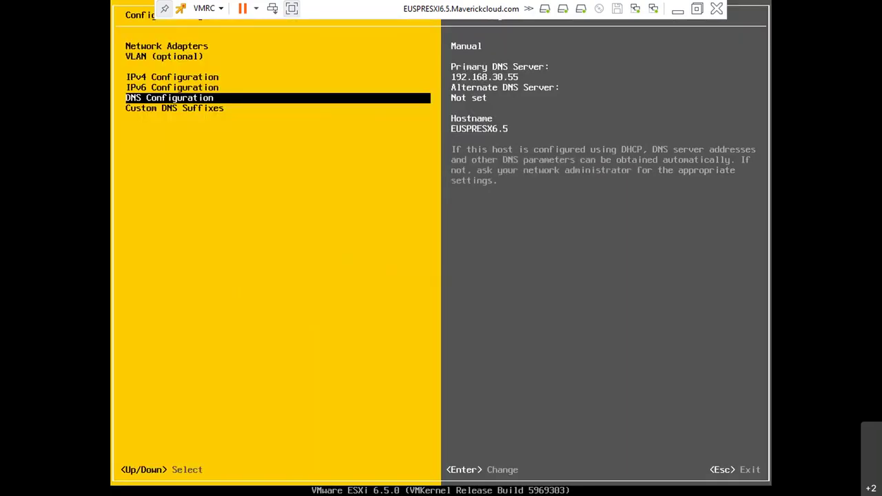
- Apply the changes, restart the management network, and close the ESXi host's console
key("Escape")
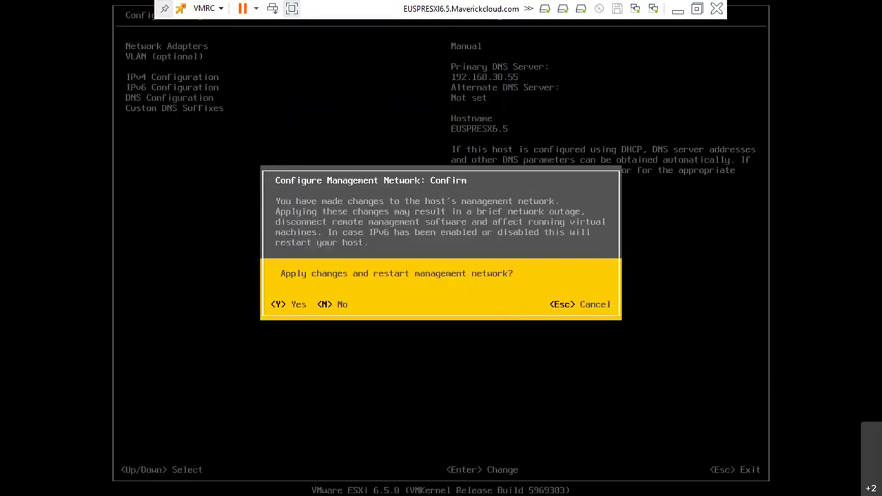
key("y")
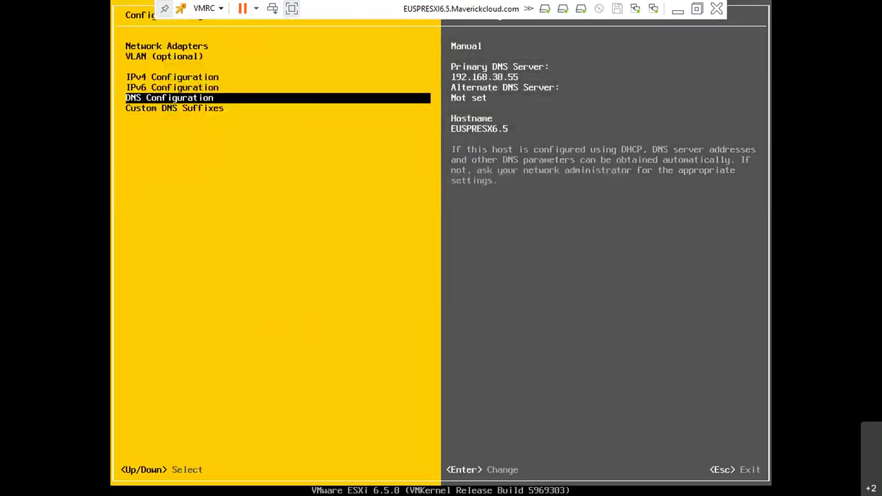
key("Escape")
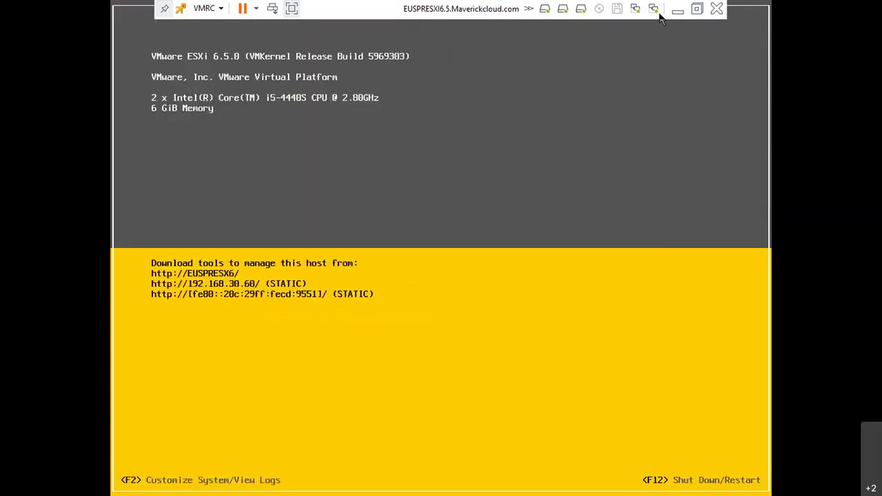
left_click(717, 9)
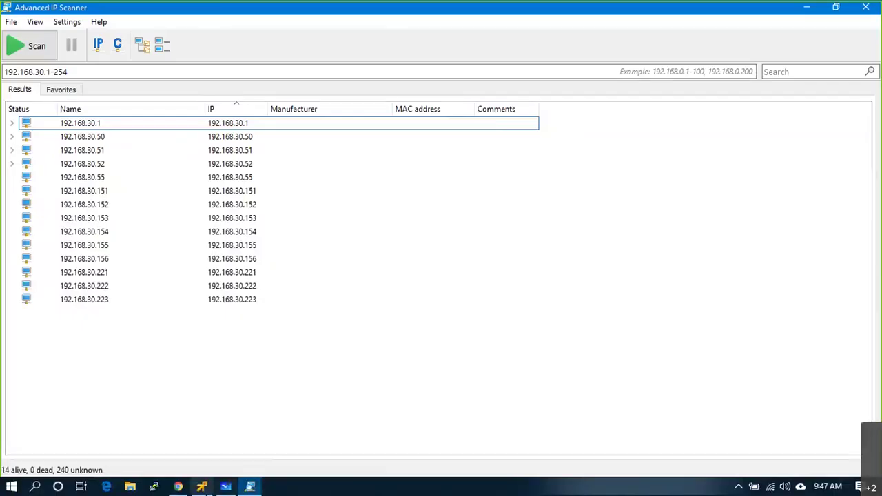
left_click(201, 487)
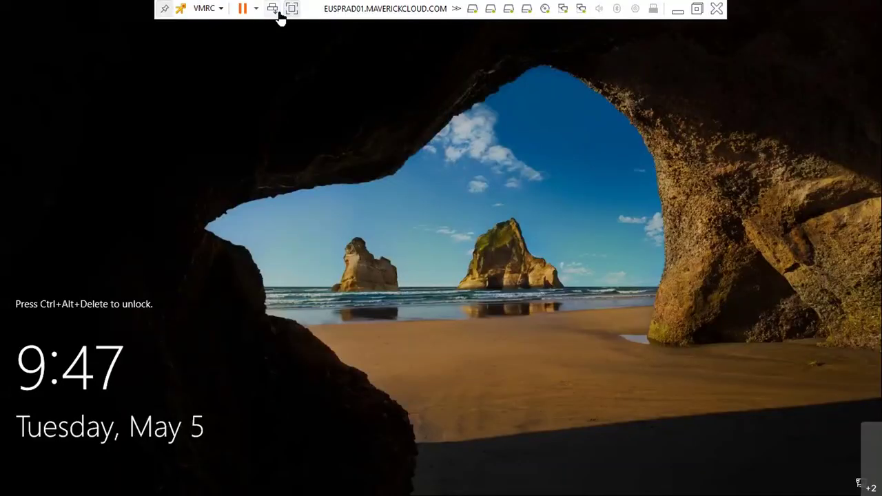
- Sign in to the EUSPRAD01 server as Administrator and launch DNS Manager by searching 'dns'
left_click(273, 10)
type("****")
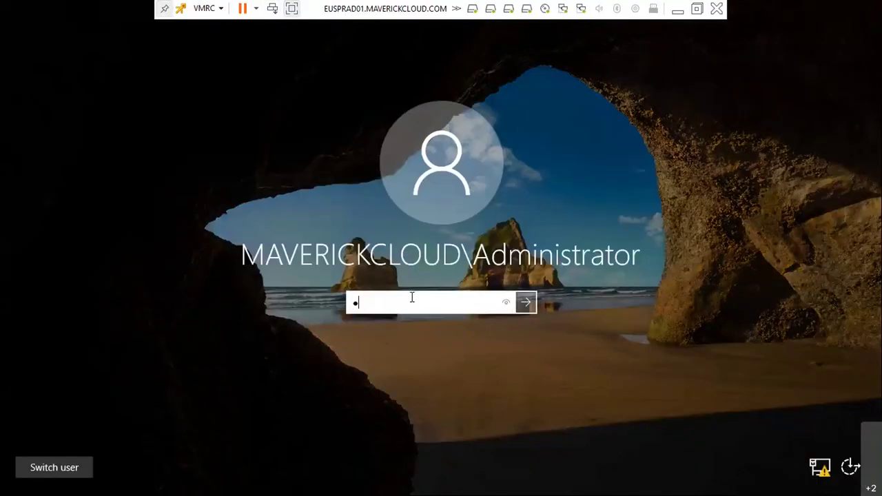
type("*****")
key("Return")
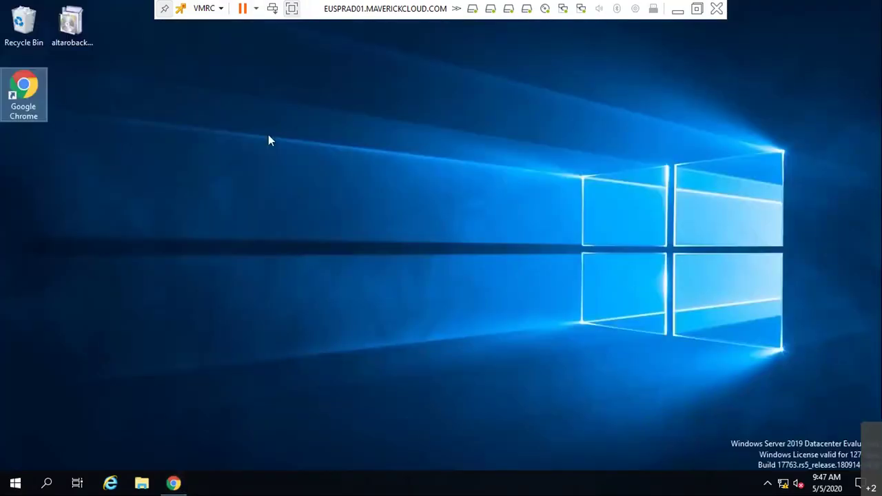
left_click(15, 482)
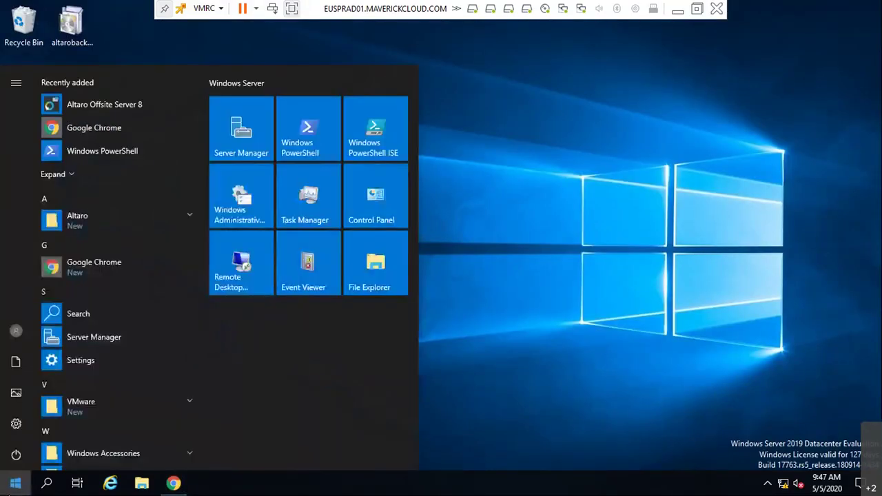
type("dns")
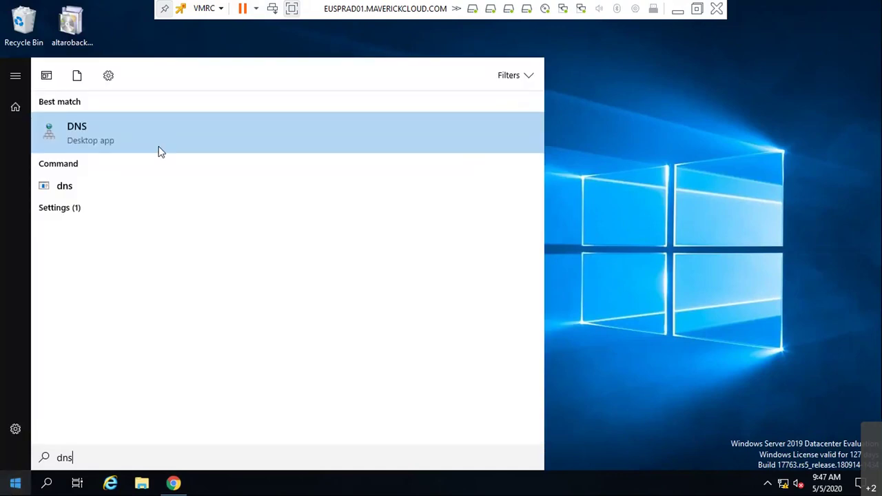
left_click(159, 151)
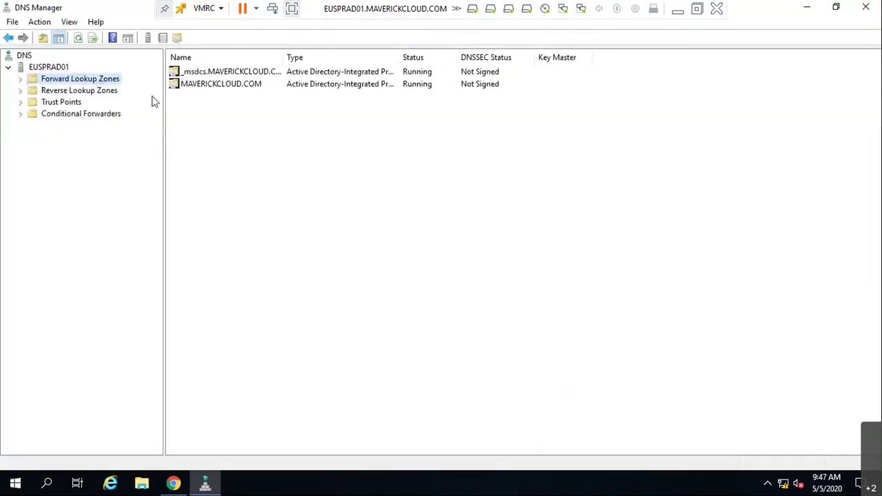
double_click(177, 87)
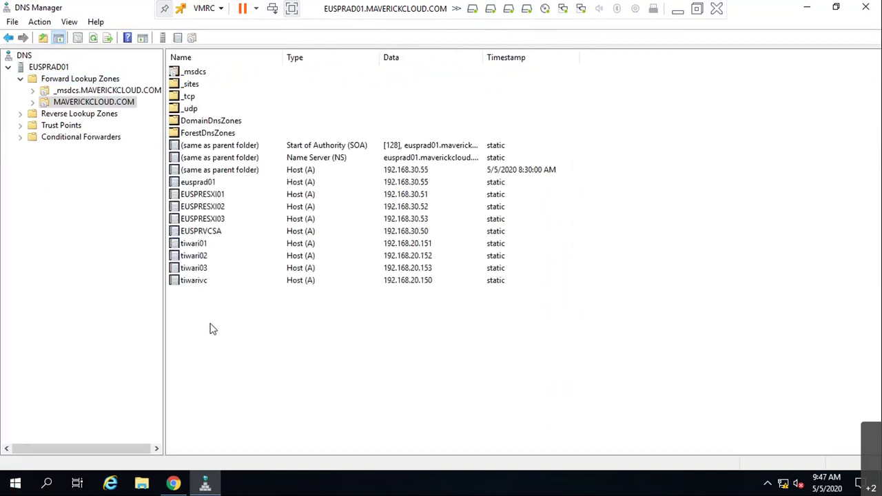
right_click(211, 329)
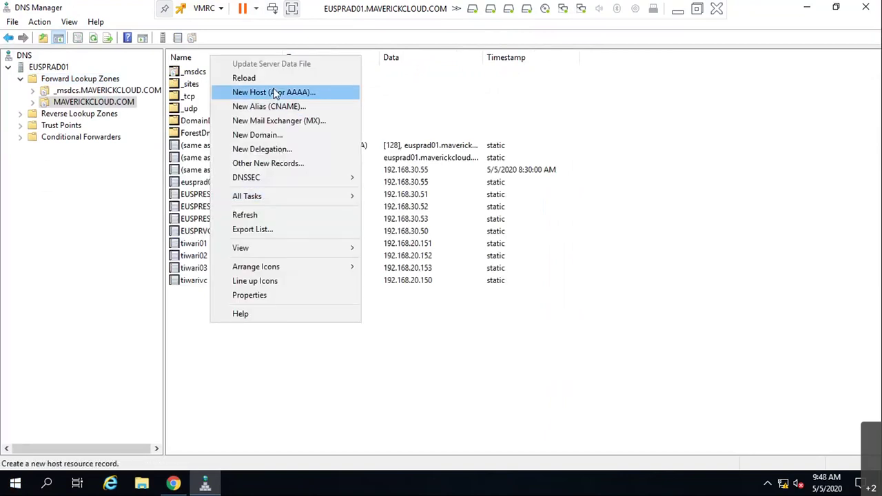
left_click(274, 92)
type("EUSPRESX6.5")
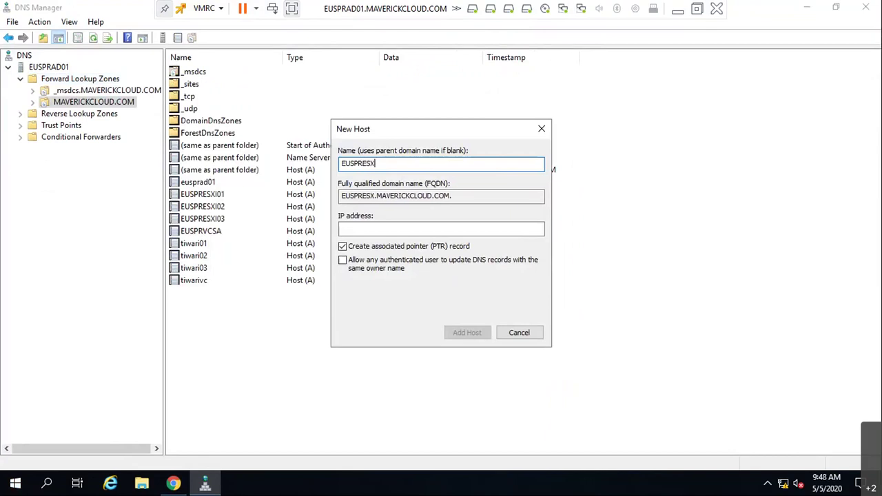
key("Tab")
key("Tab")
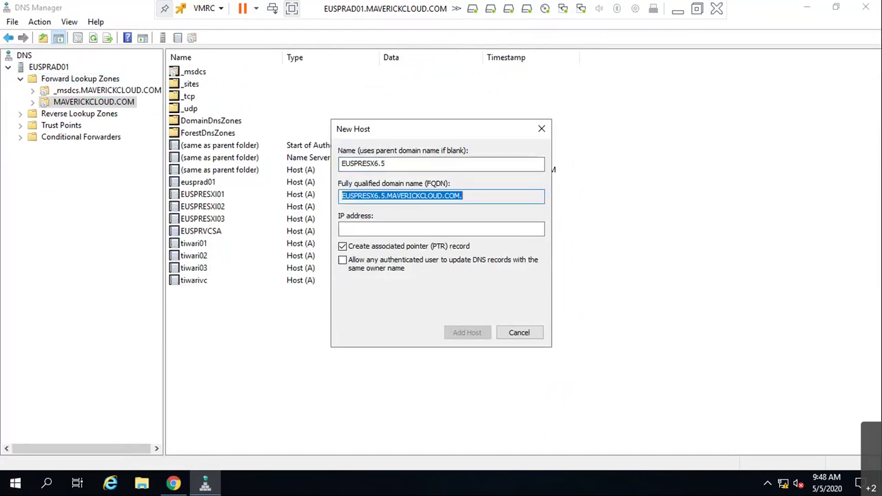
type("192.168.30.60")
key("Return")
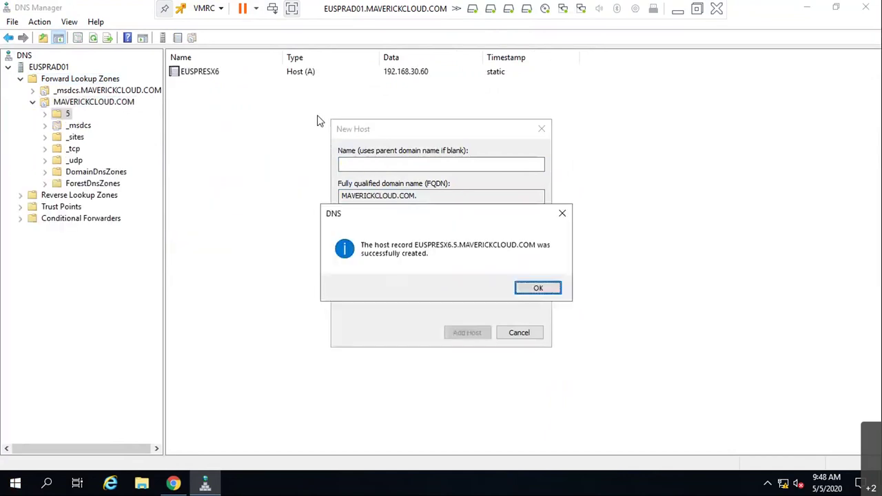
left_click(557, 289)
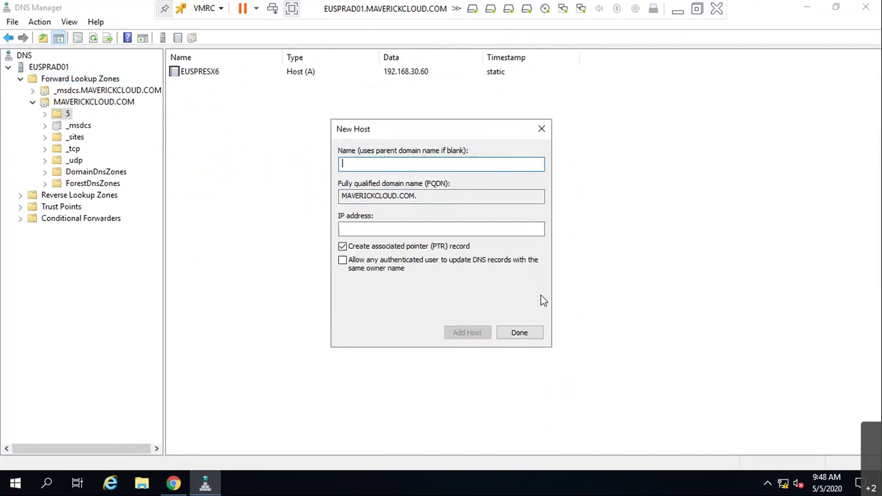
left_click(520, 332)
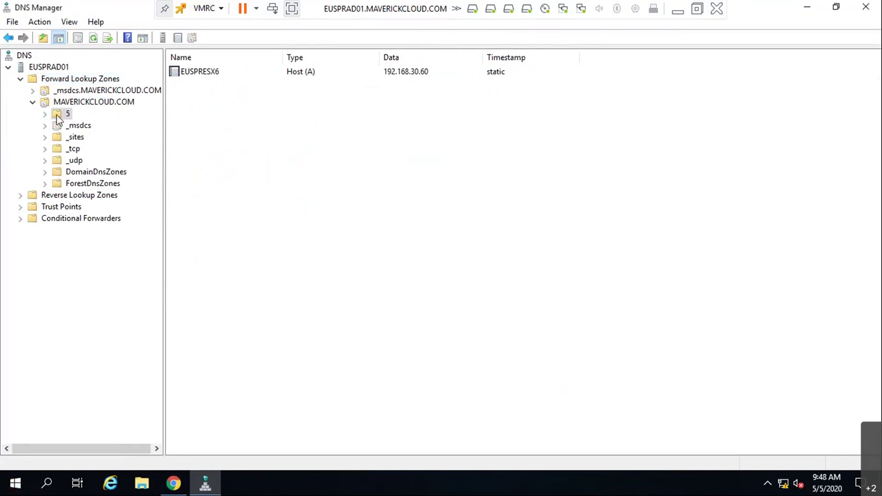
left_click(88, 93)
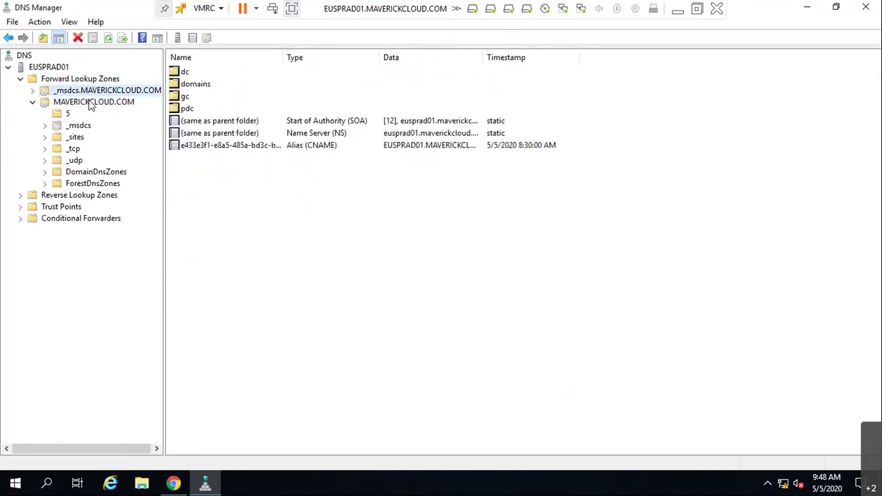
left_click(88, 102)
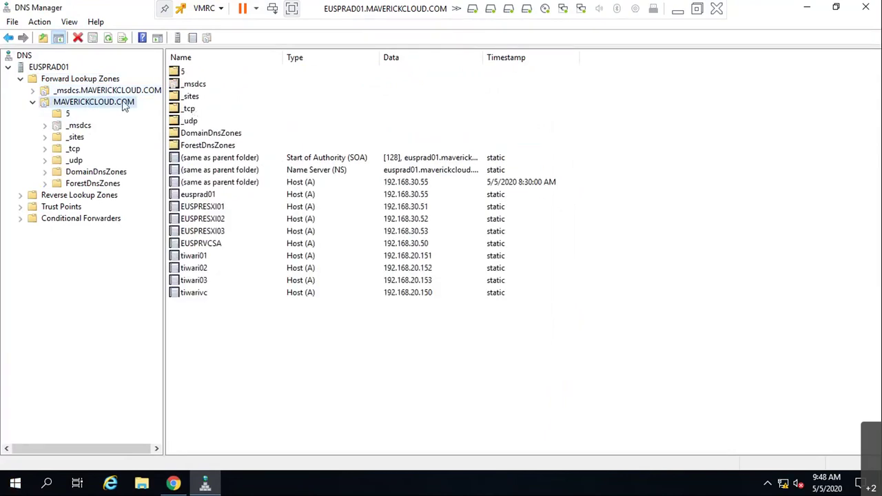
left_click(69, 115)
key("Tab")
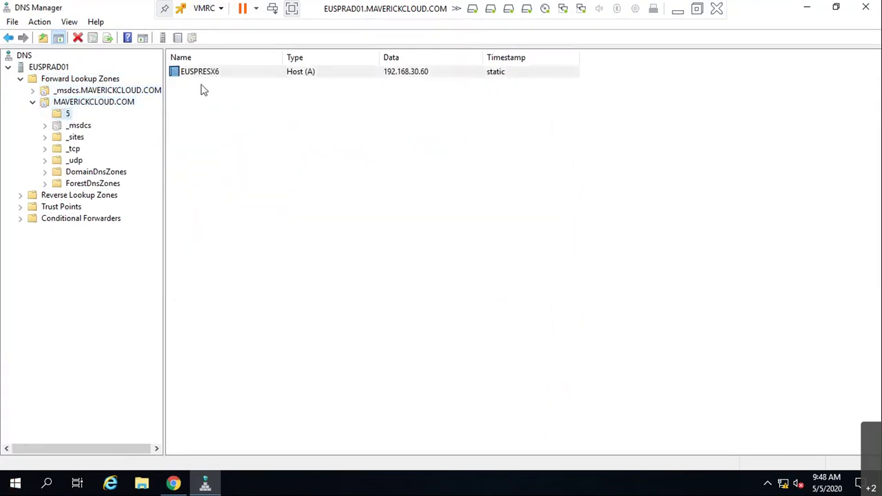
right_click(204, 71)
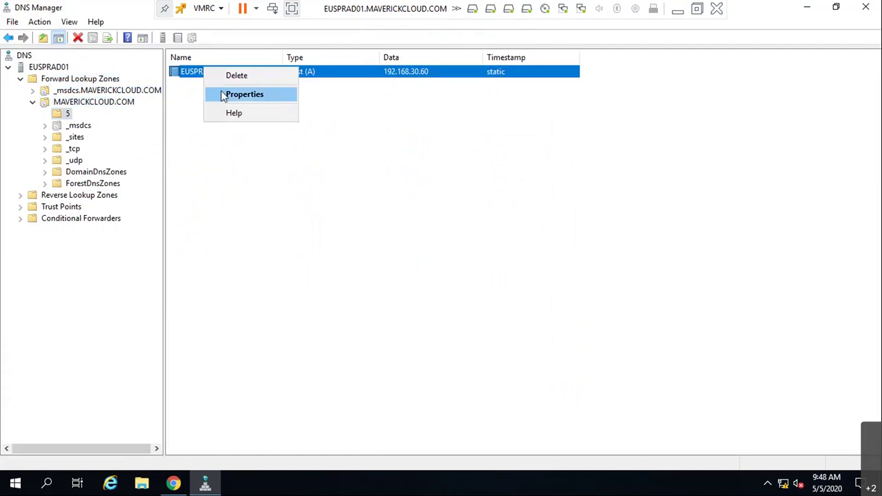
left_click(234, 78)
key("Return")
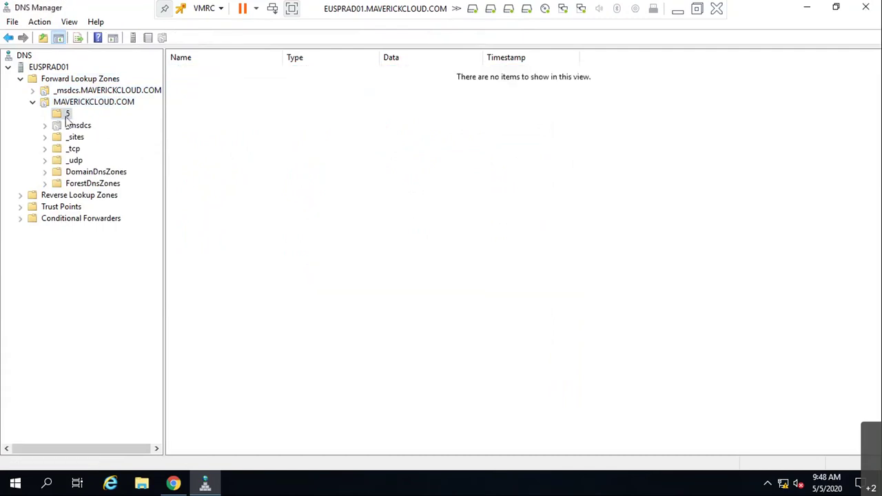
right_click(69, 114)
left_click(125, 231)
key("Return")
right_click(219, 319)
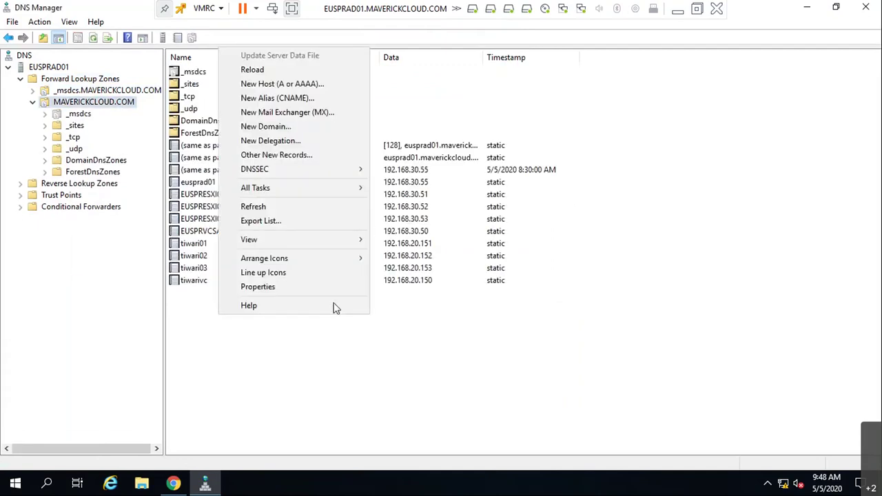
left_click(301, 84)
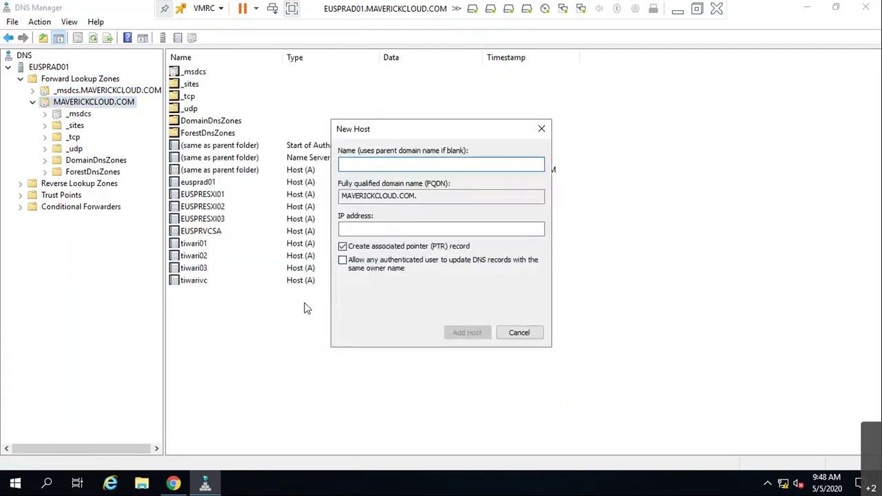
type("SVA2")
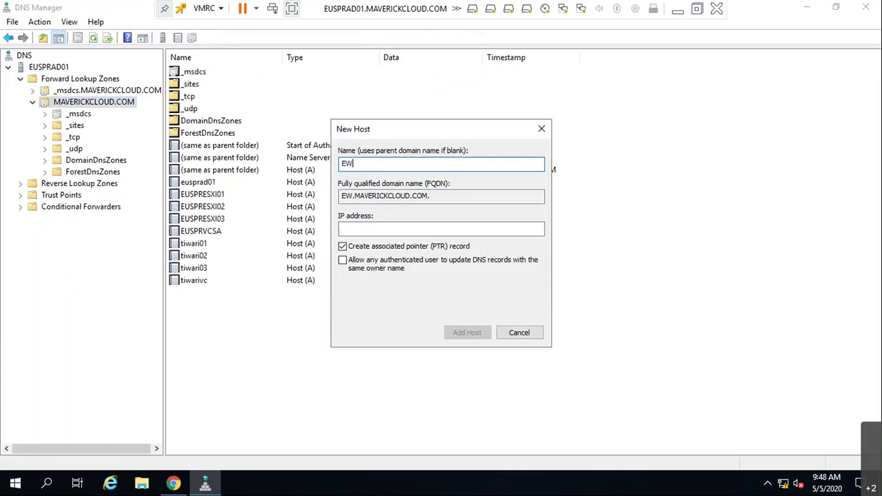
key("BackSpace")
key("BackSpace")
key("BackSpace")
key("BackSpace")
type("U")
key("BackSpace")
type("EUSPRE")
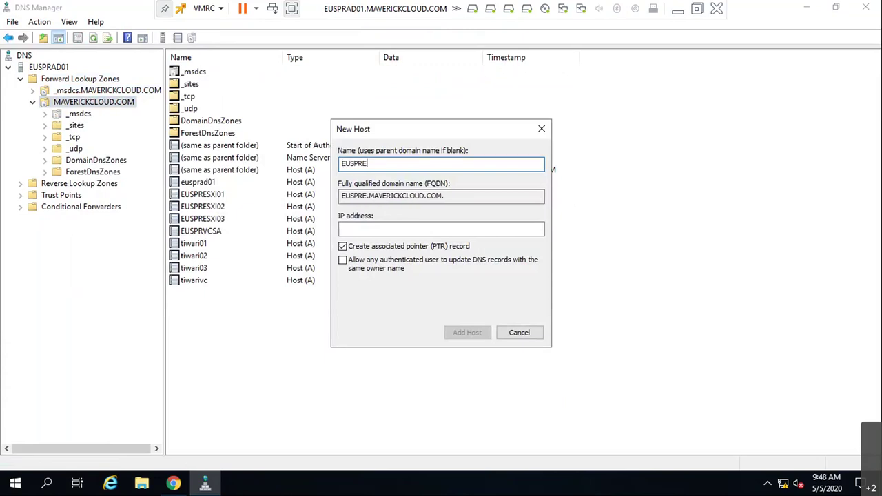
type("SX6.5")
key("Tab")
key("Tab")
type("192.168.30.60")
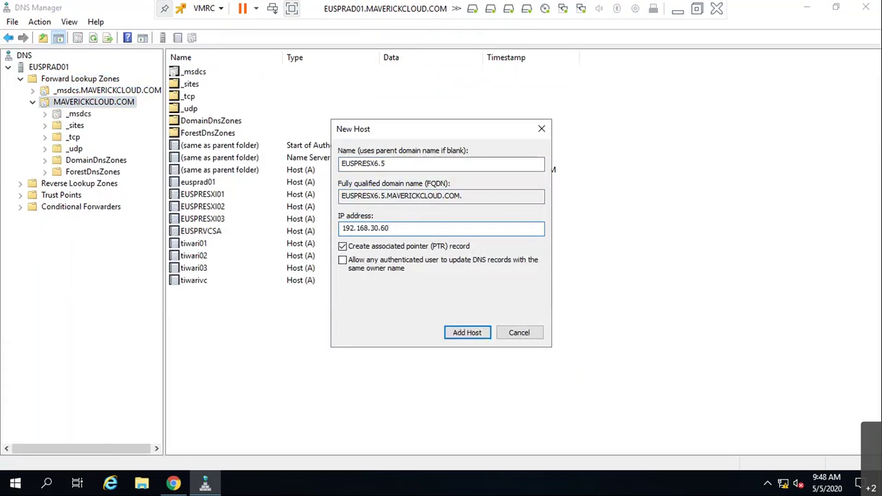
left_click(459, 333)
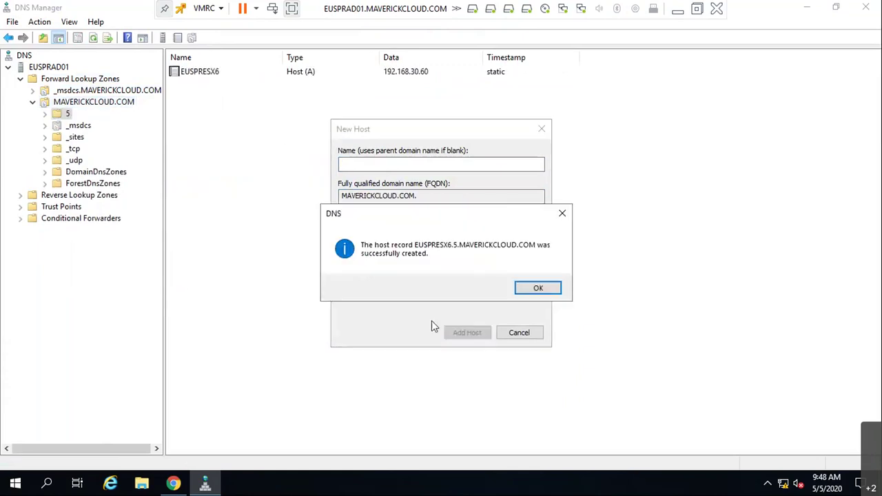
left_click(535, 288)
left_click(520, 333)
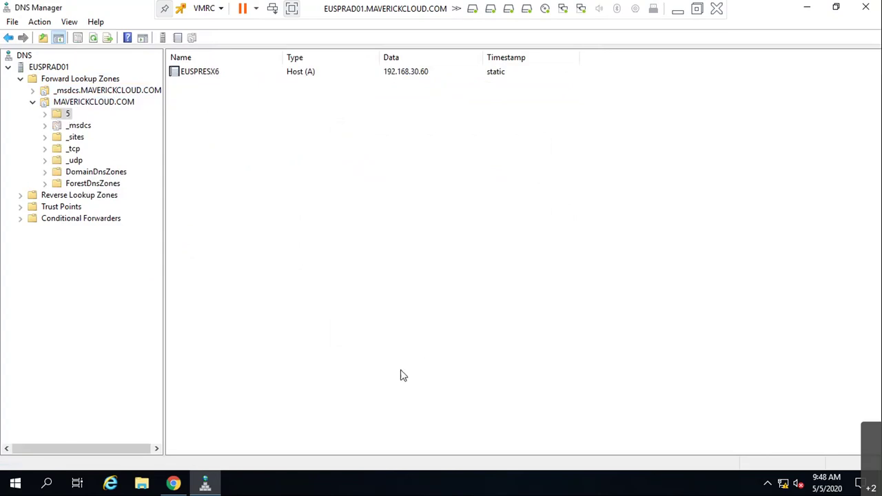
key("alt+Tab")
key("alt+Tab")
right_click(214, 72)
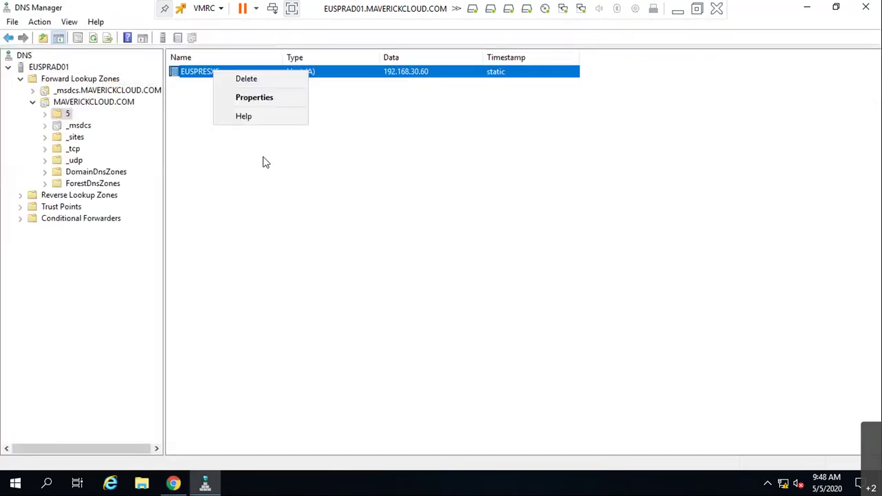
left_click(274, 79)
left_click(490, 286)
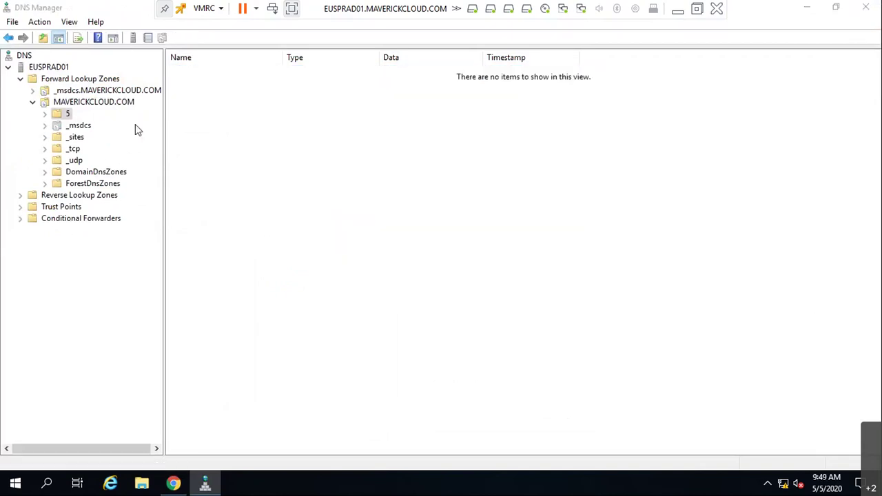
right_click(67, 111)
right_click(57, 117)
left_click(103, 234)
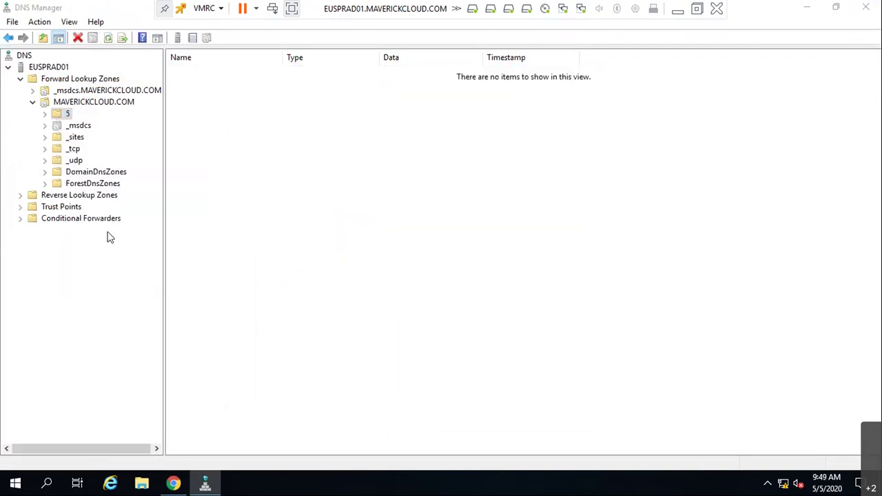
left_click(485, 288)
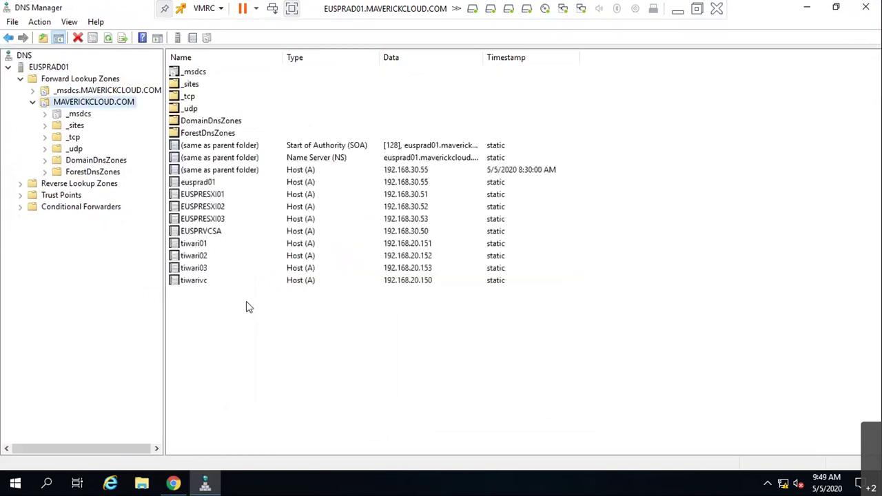
right_click(235, 311)
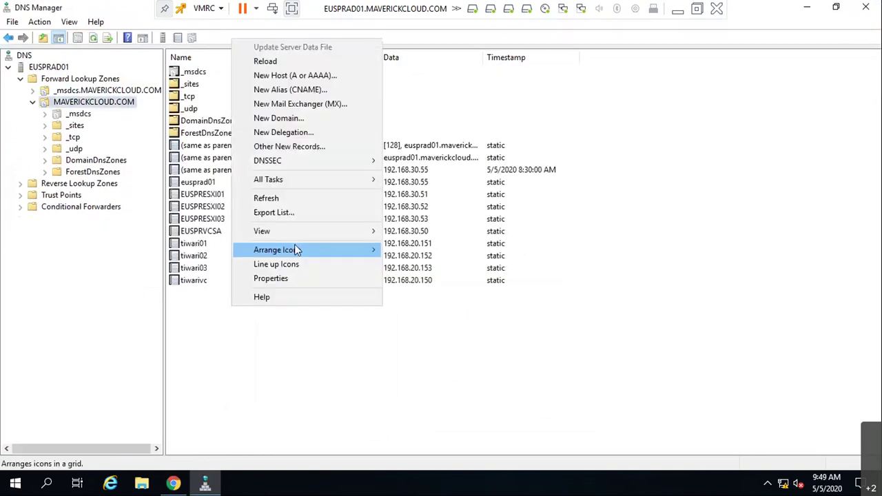
- Create host record EUSPRESX65 with its IP address, close the dialogs, and return to vSphere Client
left_click(295, 77)
type("E")
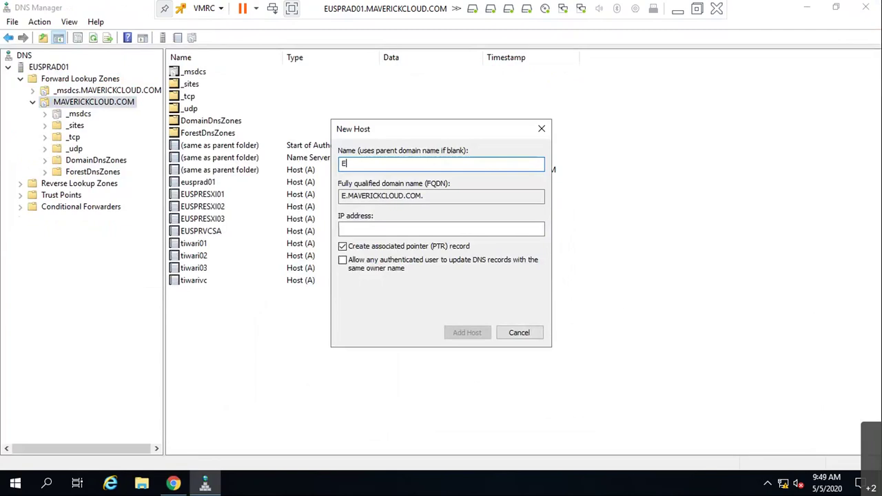
type("USPRPE")
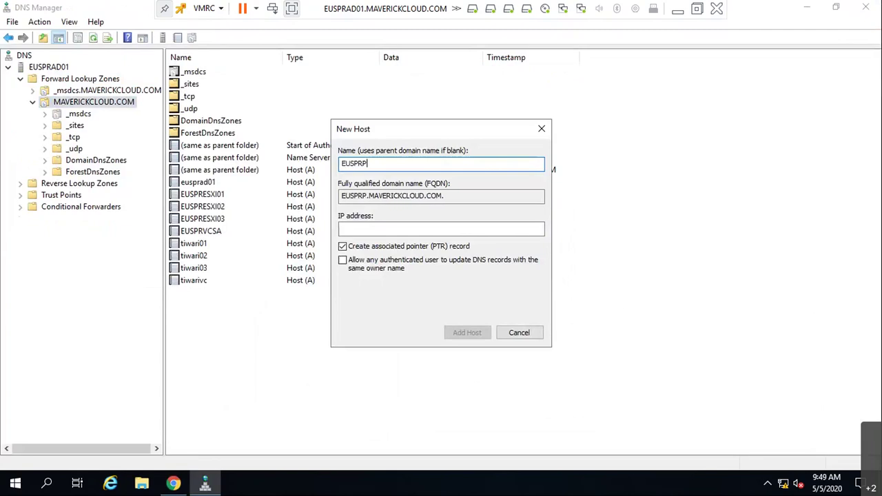
key("BackSpace")
key("BackSpace")
type("ESX65")
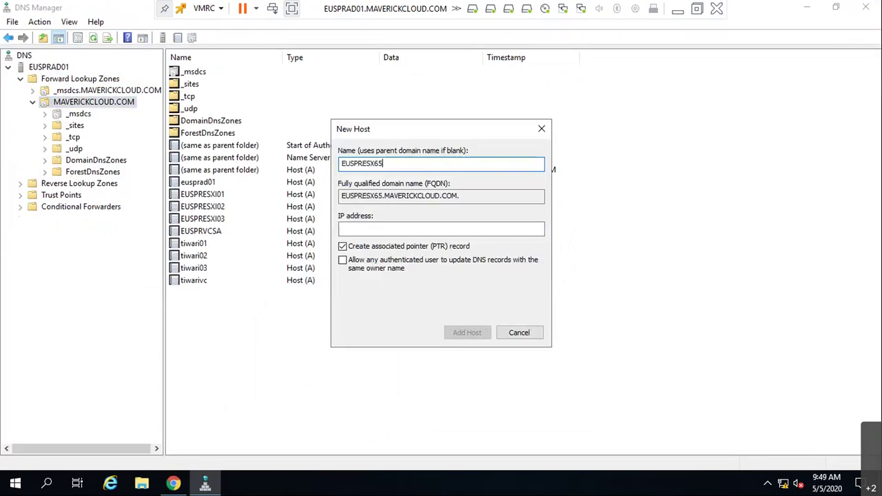
key("Tab")
key("Tab")
type("192.168.")
type("10.65")
key("Return")
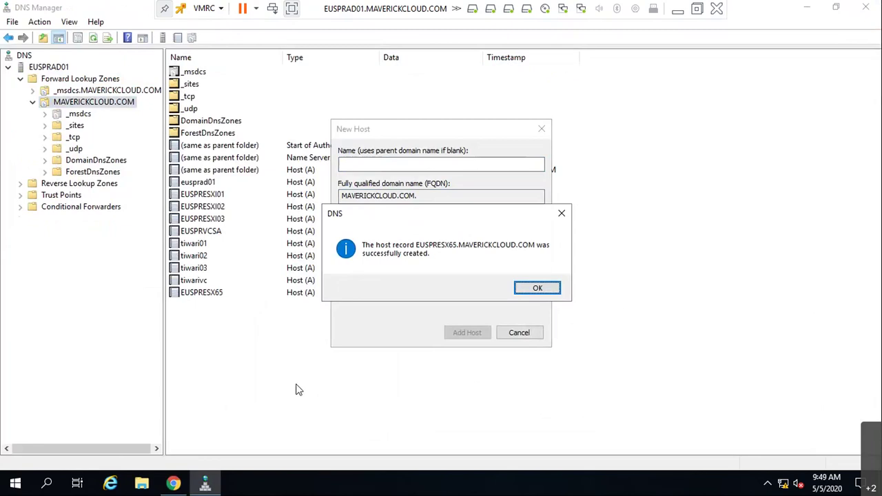
left_click(532, 289)
left_click(517, 333)
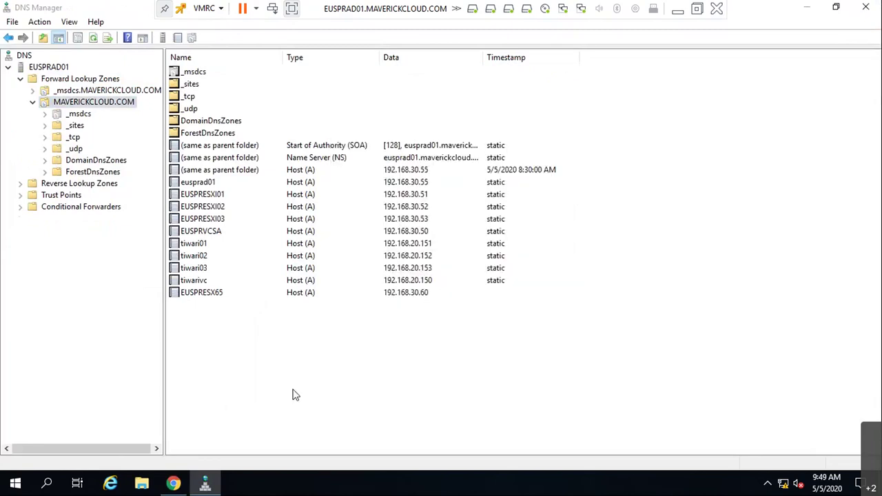
left_click(172, 485)
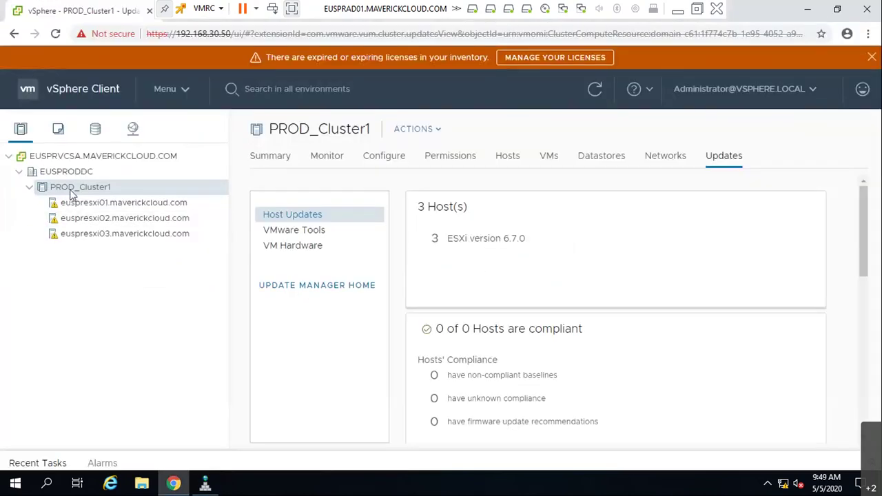
- Open and then cancel the Add Hosts dialog on PROD_Cluster1
right_click(69, 187)
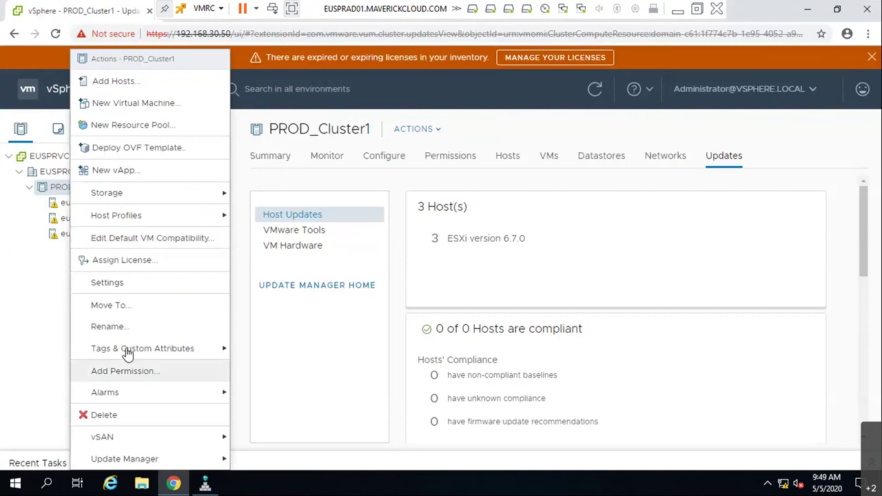
mouse_move(138, 208)
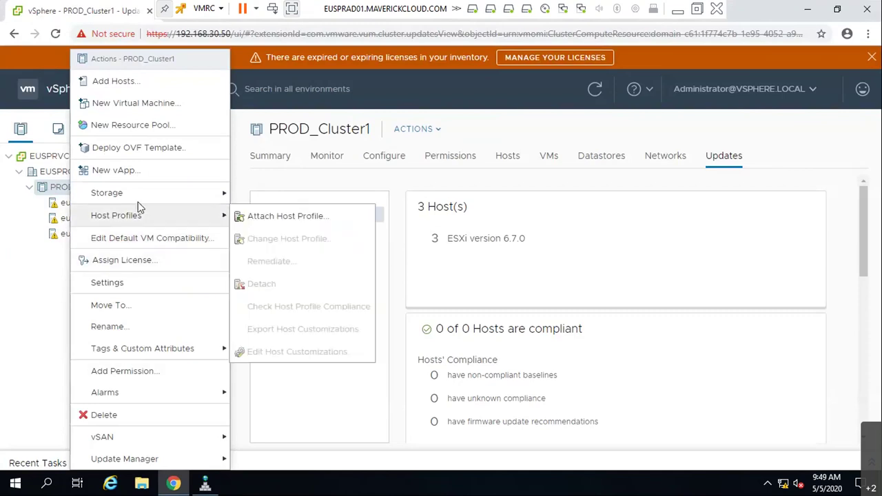
left_click(140, 82)
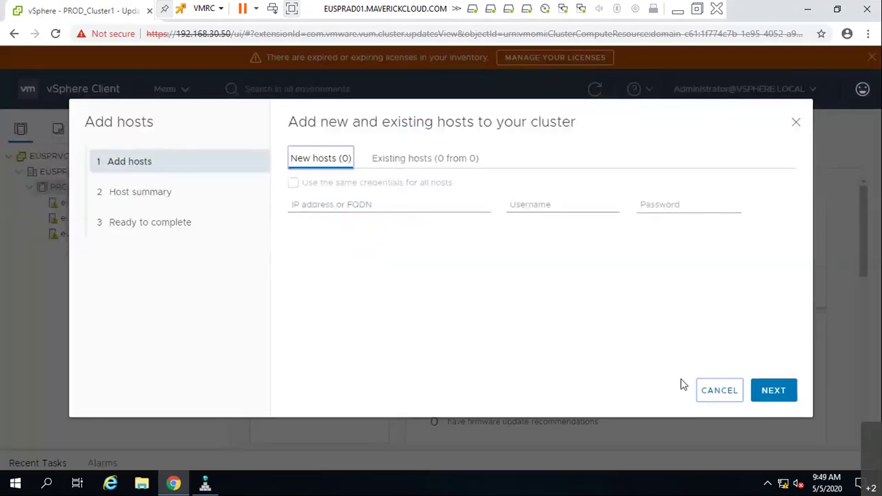
left_click(719, 390)
- Add host euspresx65.maverickcloud.com to EUSPRODDC, connecting with the root account and its password
right_click(52, 171)
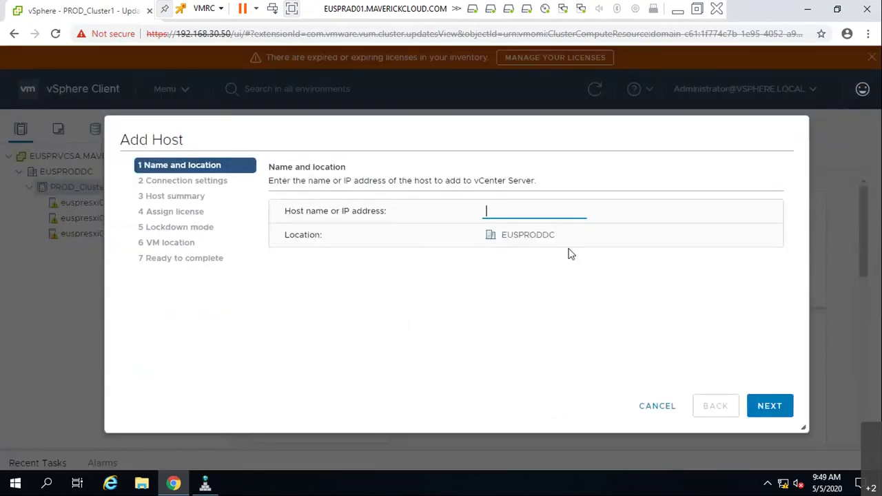
type("euspresx65.maveric")
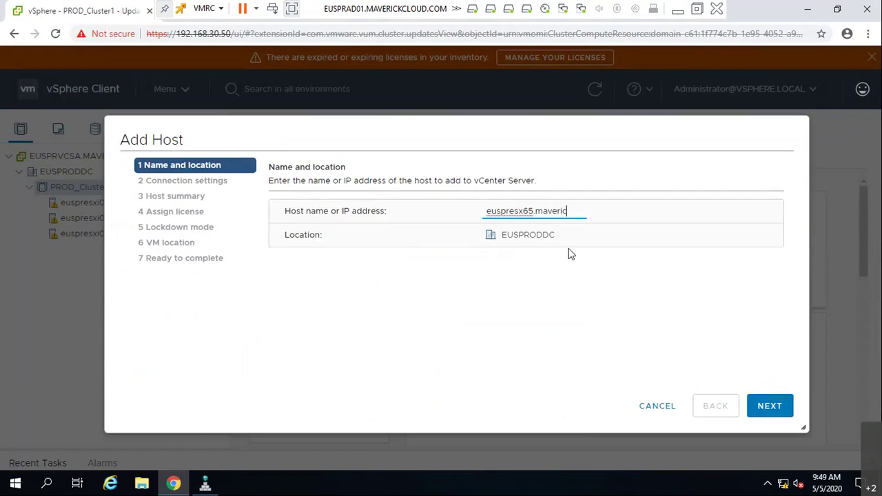
type("kcloud.com")
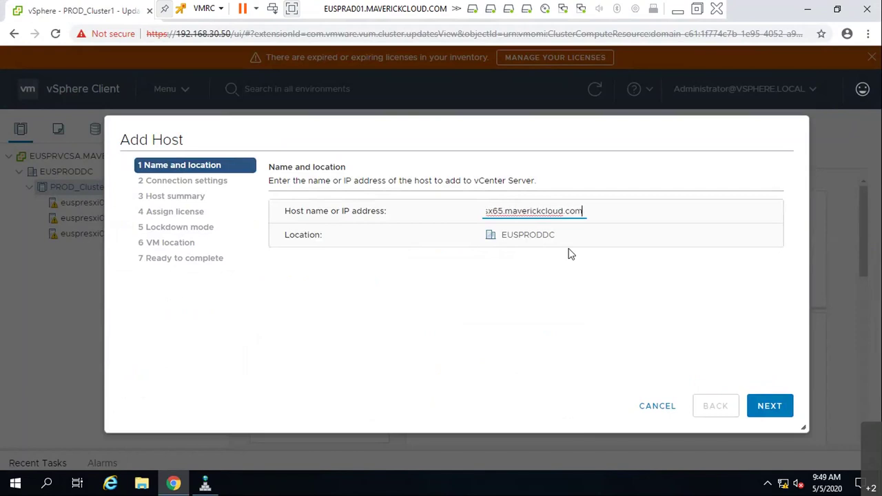
left_click(754, 411)
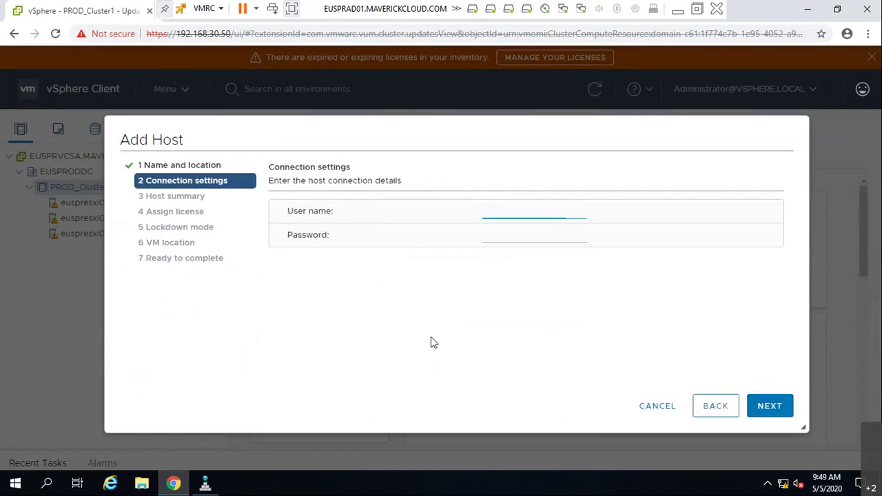
type("root")
key("Tab")
type("*****")
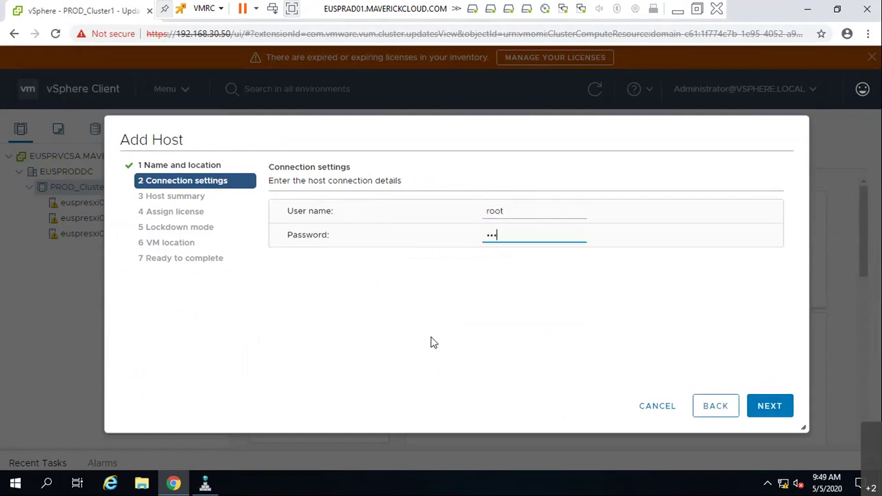
type("***")
left_click(780, 406)
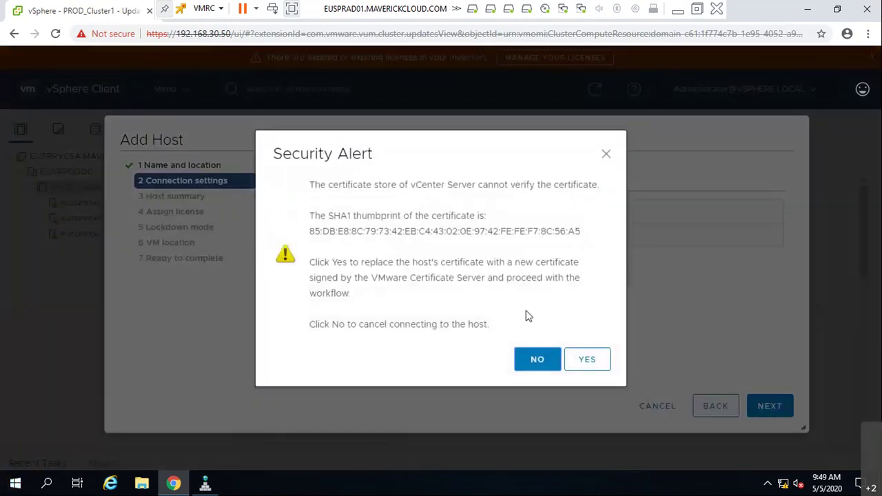
- Trust the host certificate, keep the evaluation license and default settings, and finish
left_click(587, 359)
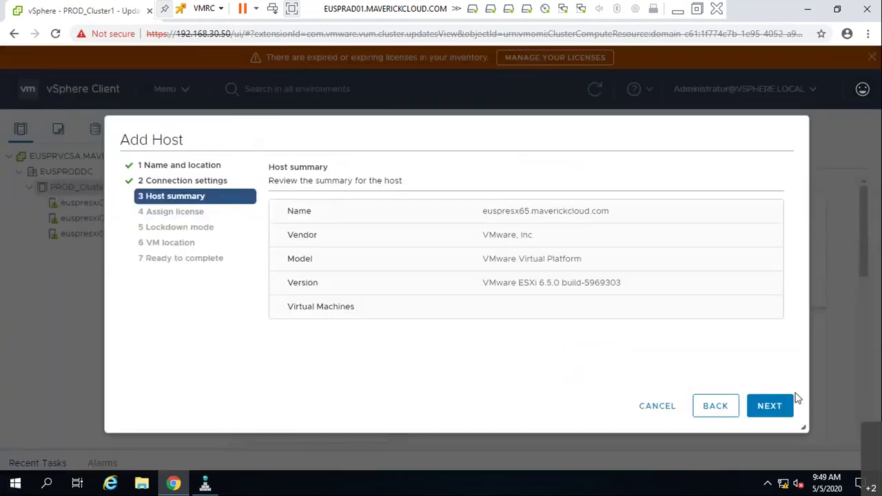
left_click(779, 405)
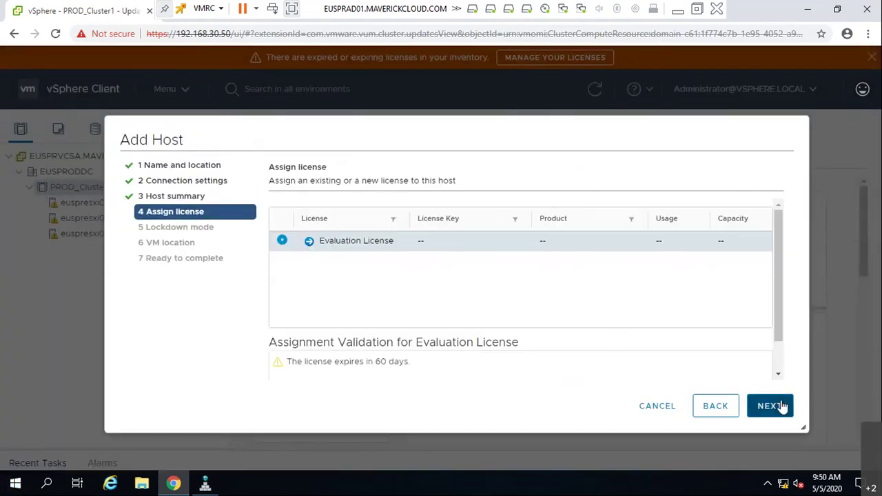
left_click(782, 406)
left_click(781, 406)
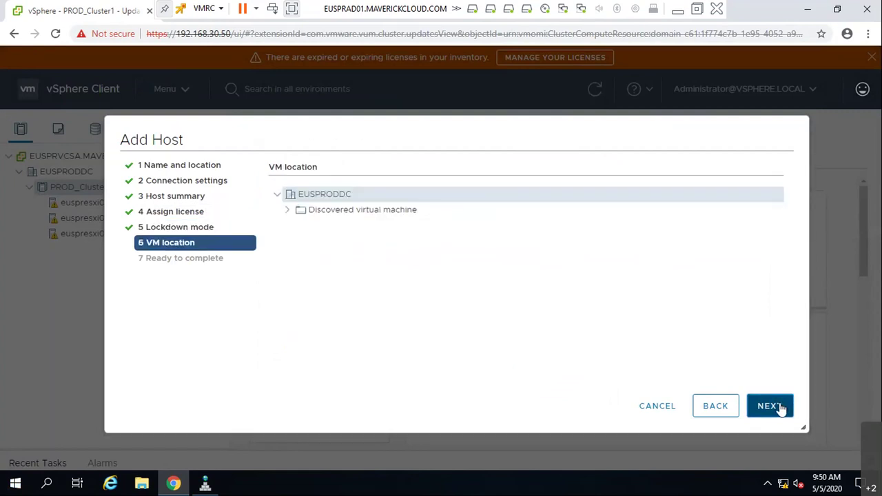
left_click(781, 407)
left_click(769, 406)
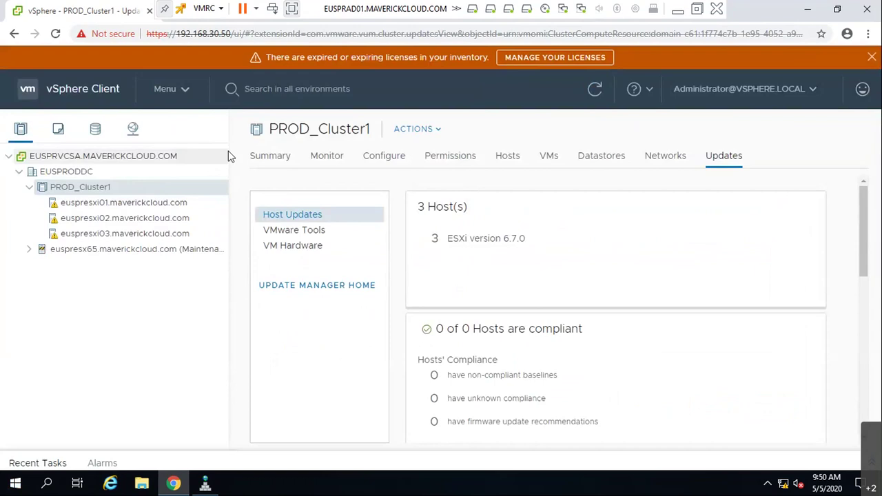
- Take host euspresx65 out of maintenance mode
right_click(115, 251)
mouse_move(204, 204)
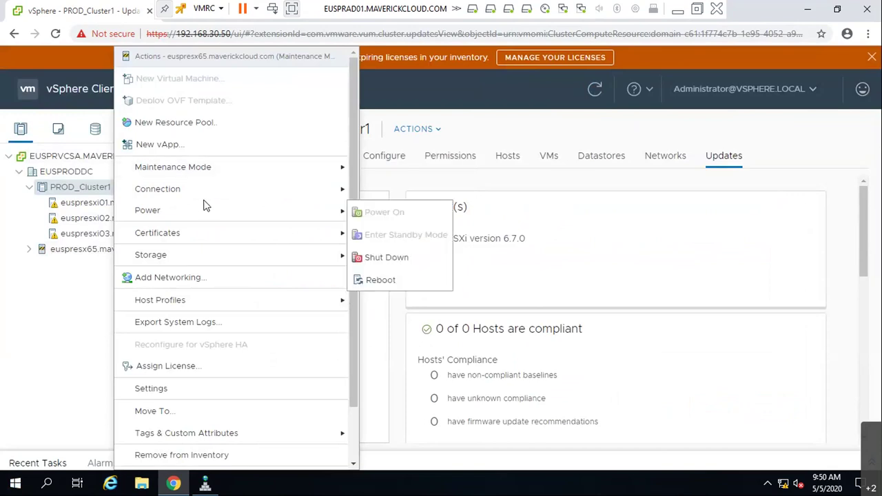
mouse_move(296, 172)
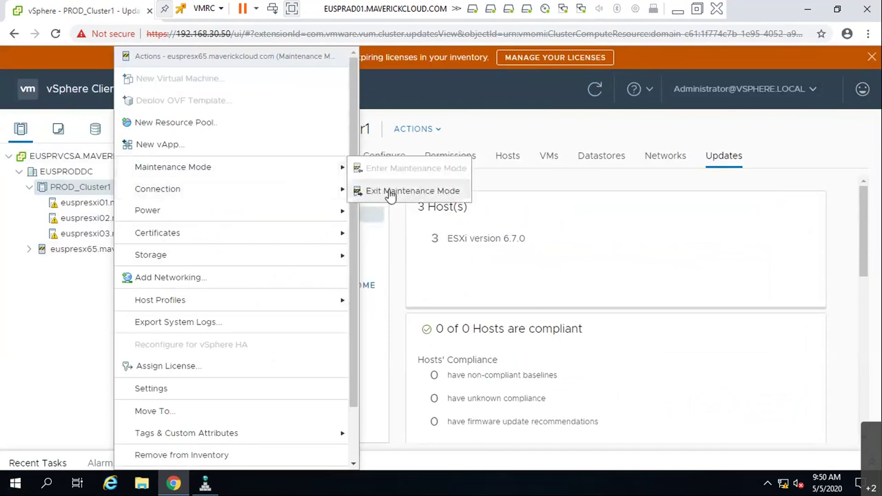
left_click(390, 193)
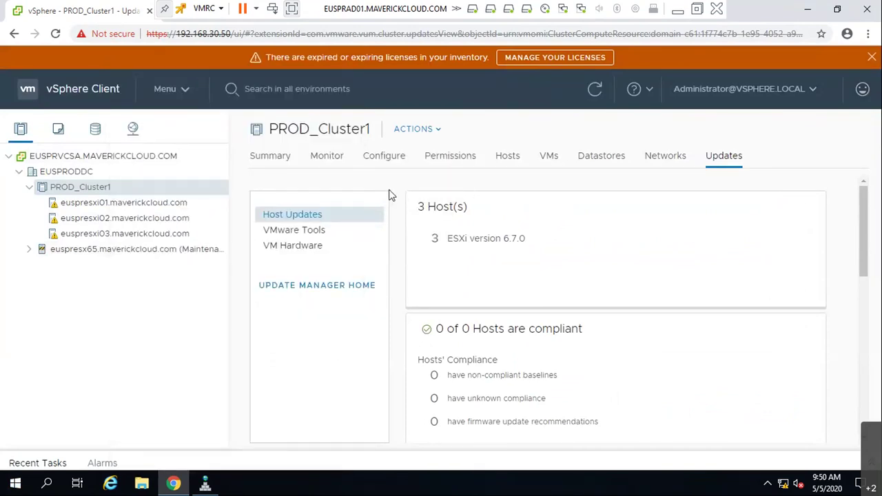
- Review EUSPRODDC's update status: ESXi 6.5.0/6.7.0 host counts, VMware Tools and VM hardware compatibility
left_click(69, 173)
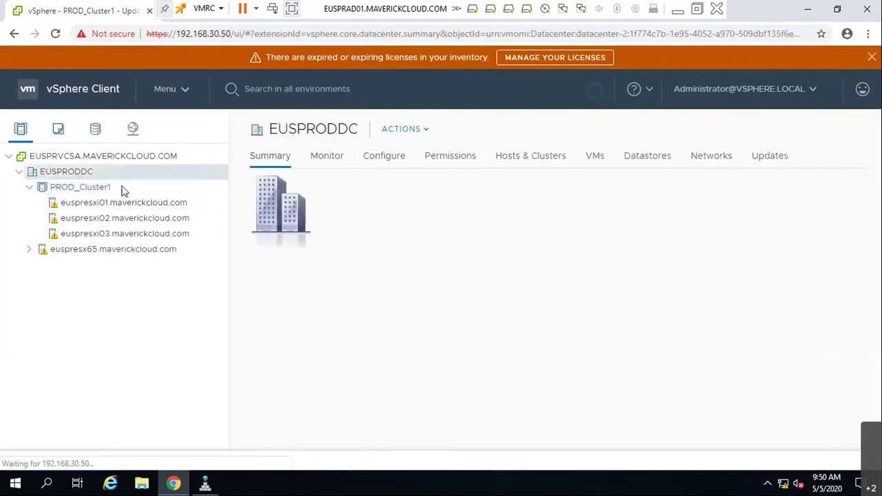
left_click(769, 159)
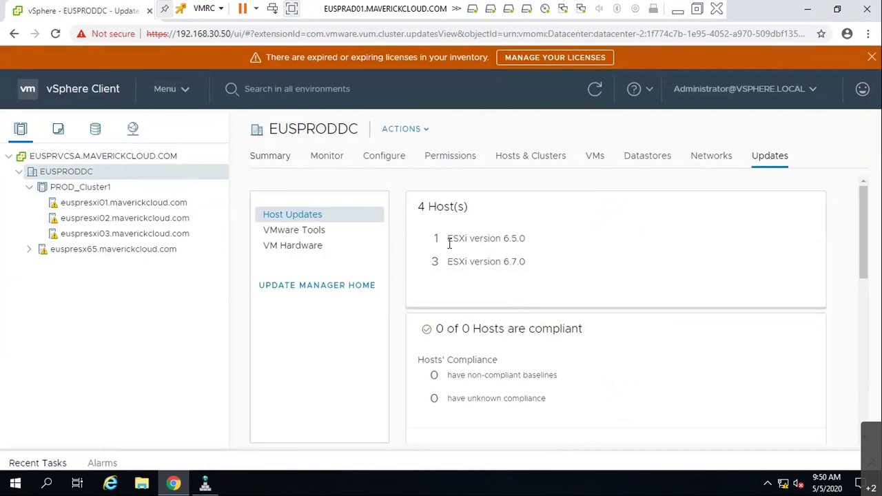
left_click_drag(525, 239, 454, 239)
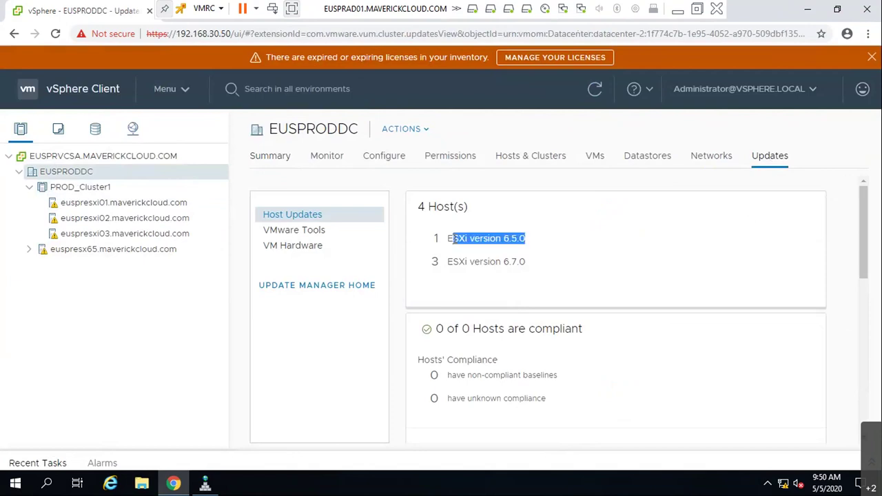
left_click_drag(530, 262, 448, 265)
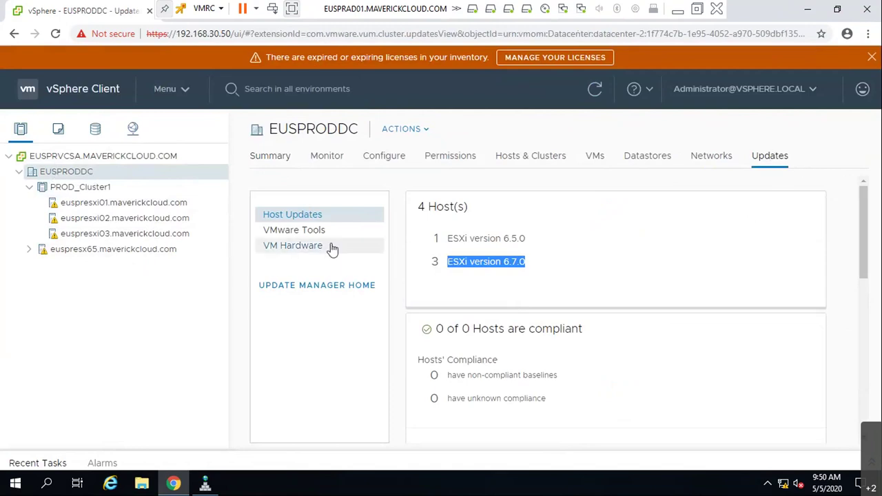
left_click(311, 233)
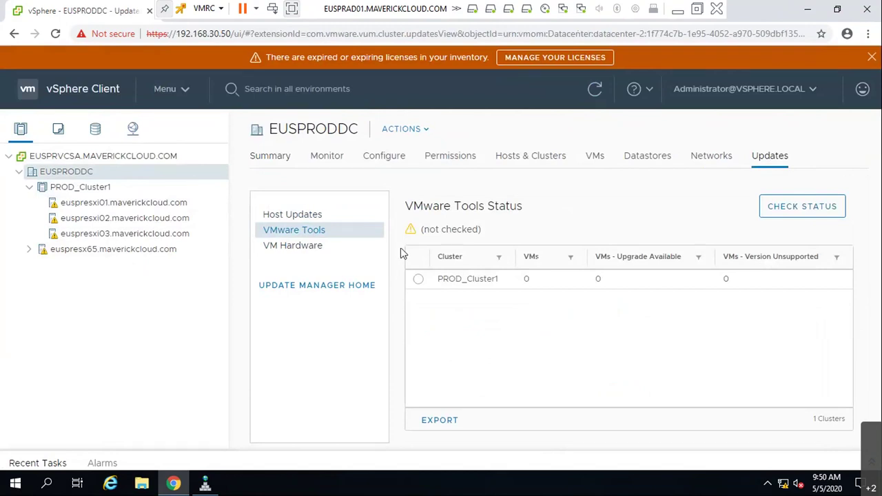
left_click(330, 252)
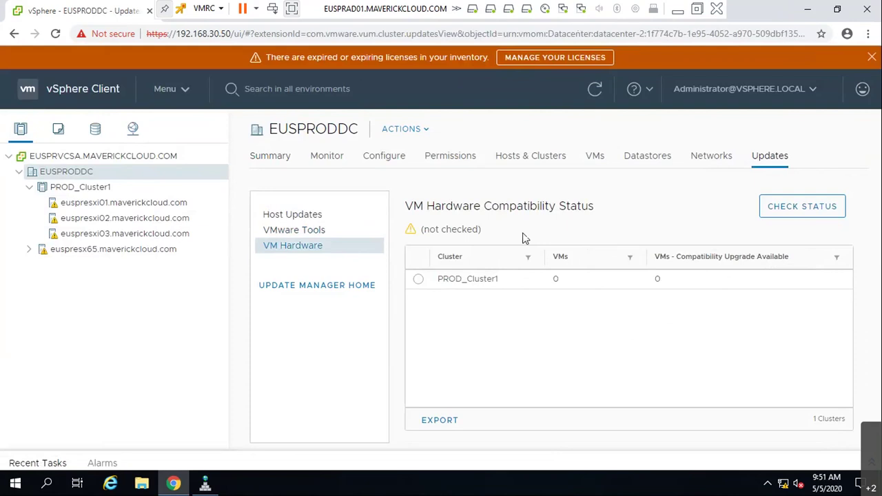
left_click(94, 253)
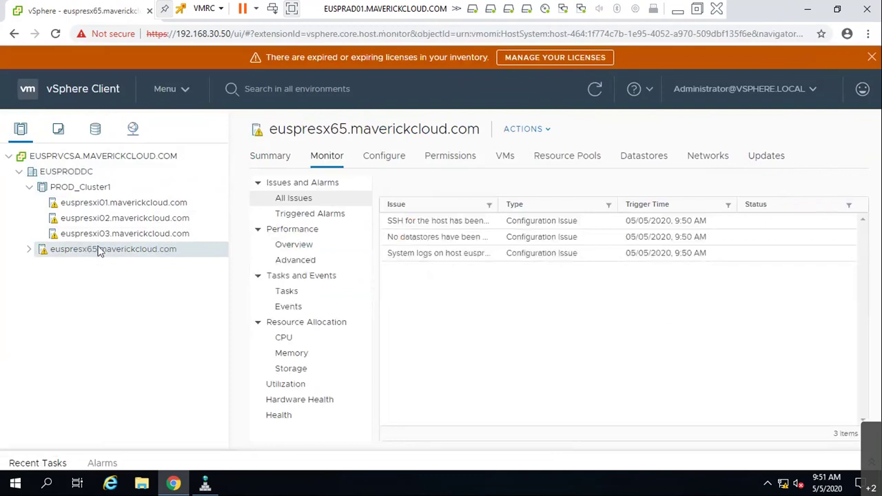
- View euspresx65's summary, then its Updates page showing ESXi 6.5.0 build 5969303
left_click(278, 157)
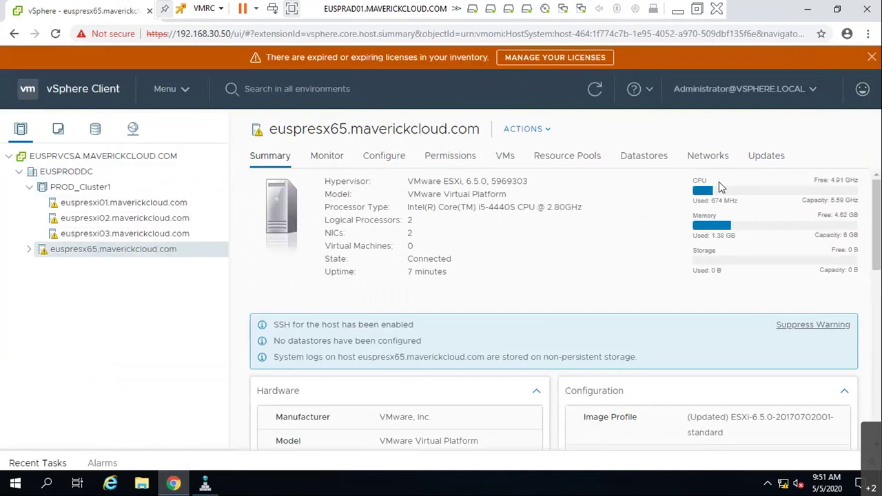
left_click(767, 155)
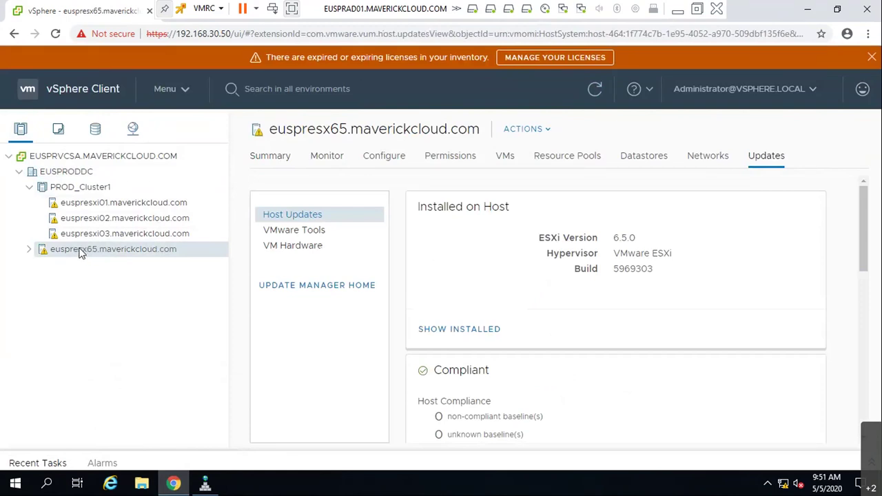
- Move euspresx65 into PROD_Cluster1 with its VMs in the root resource pool, then view its issues
left_click_drag(81, 259, 65, 197)
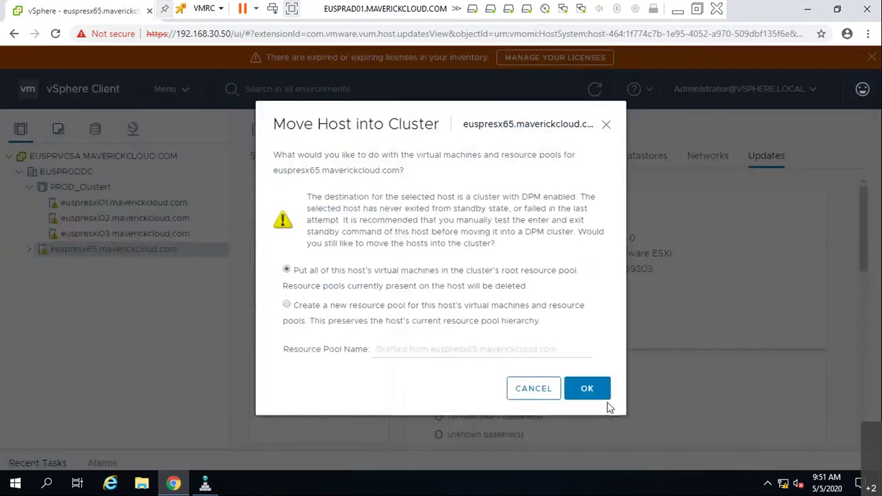
left_click(586, 389)
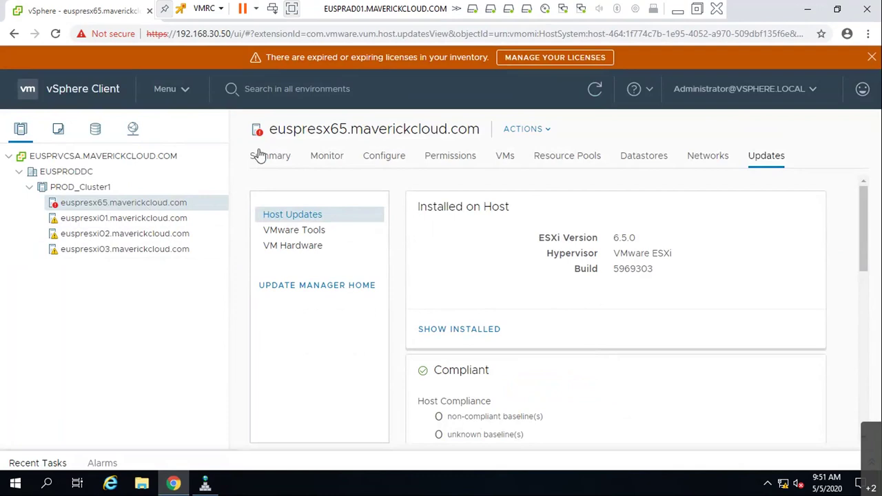
left_click(319, 157)
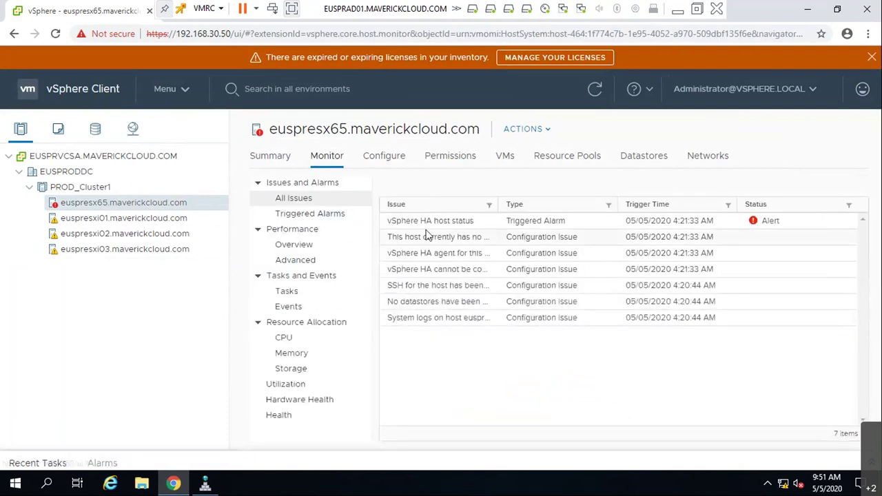
- Start putting euspresx65 into maintenance mode, then cancel it
right_click(119, 207)
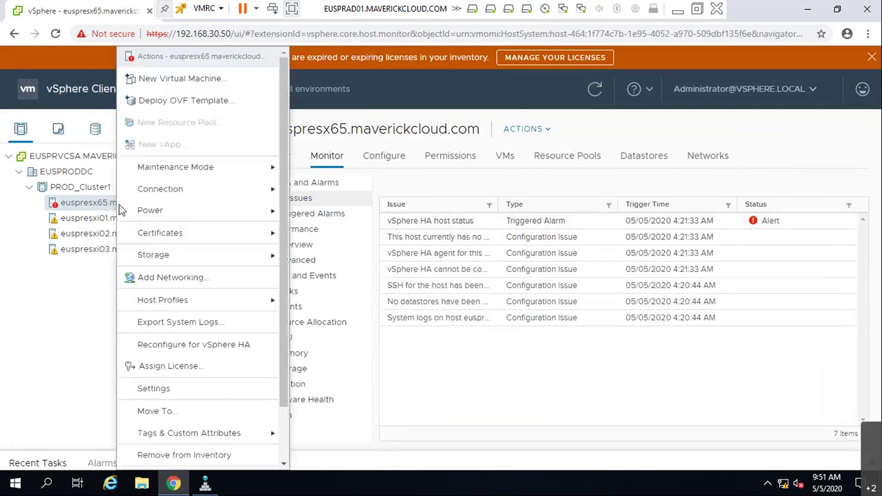
mouse_move(283, 168)
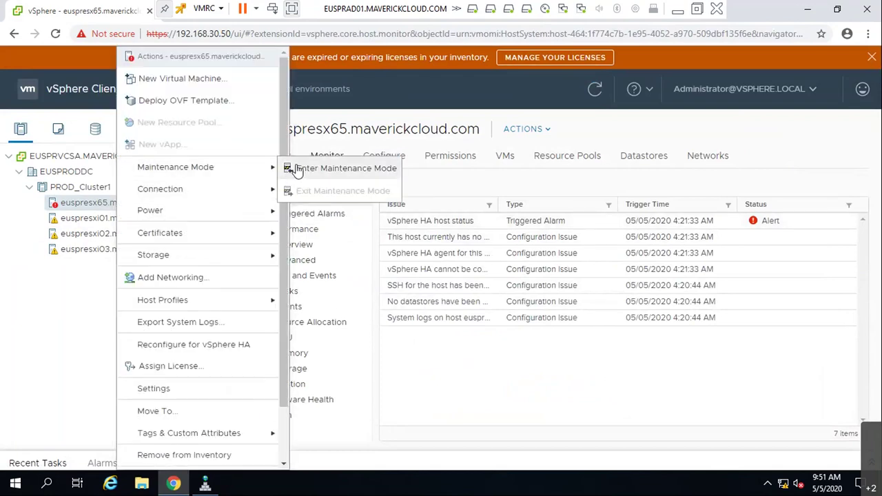
left_click(296, 170)
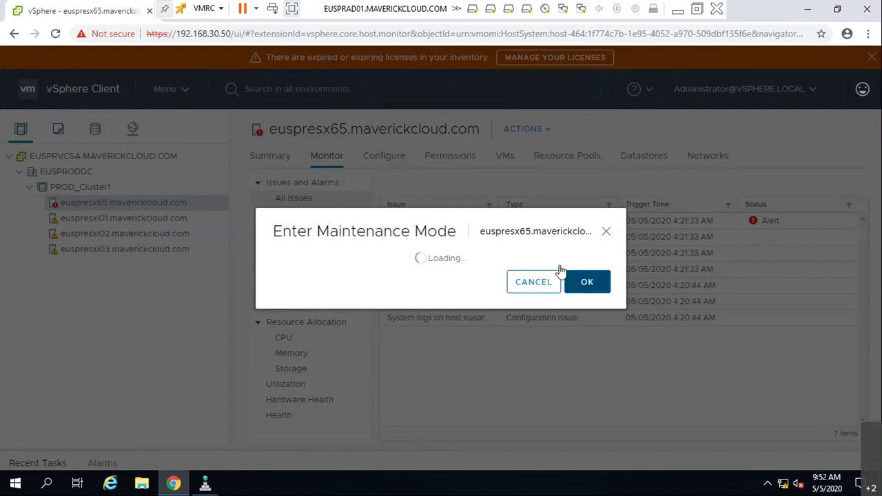
left_click(523, 288)
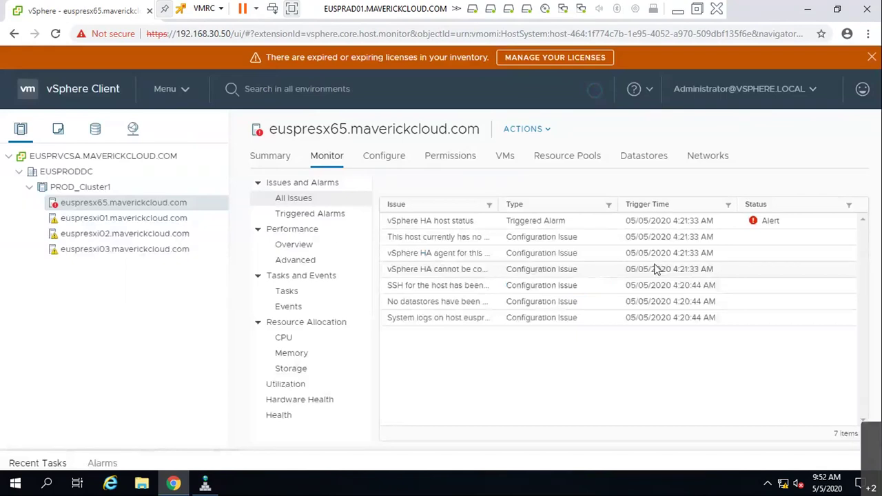
- Reset the vSphere HA host status alarm to green, then select PROD_Cluster1
left_click(468, 227)
right_click(469, 226)
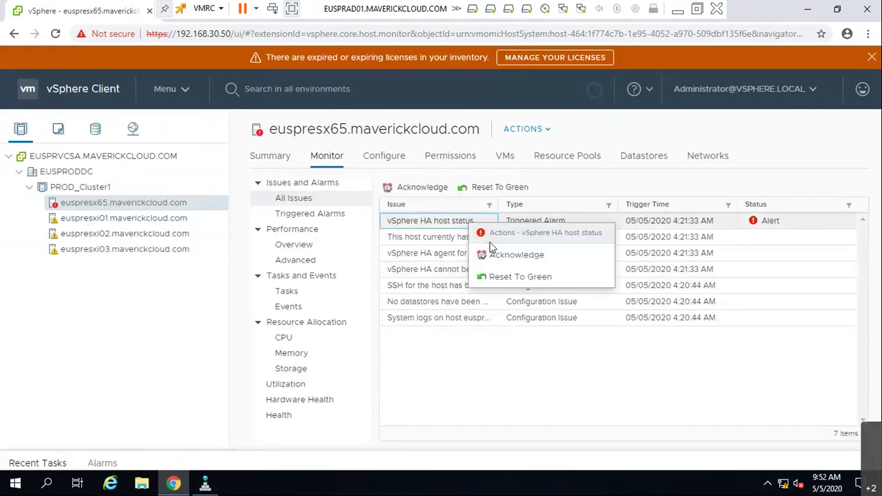
left_click(482, 276)
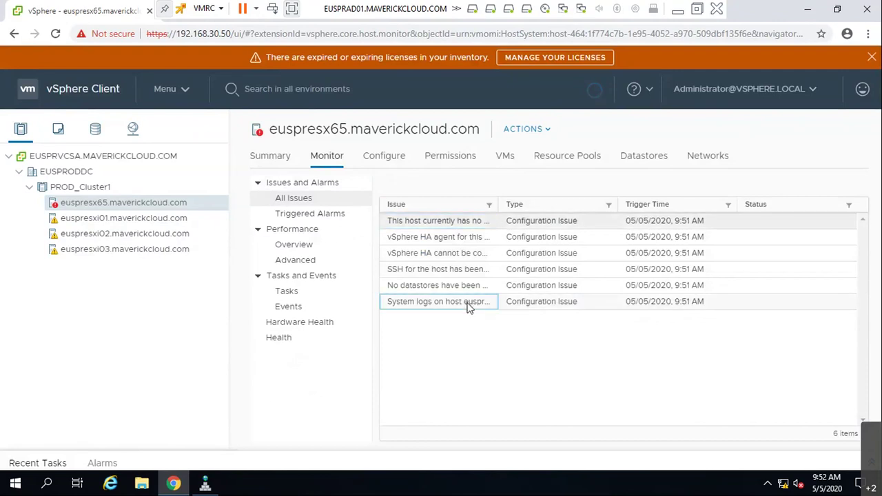
left_click(437, 237)
left_click(92, 189)
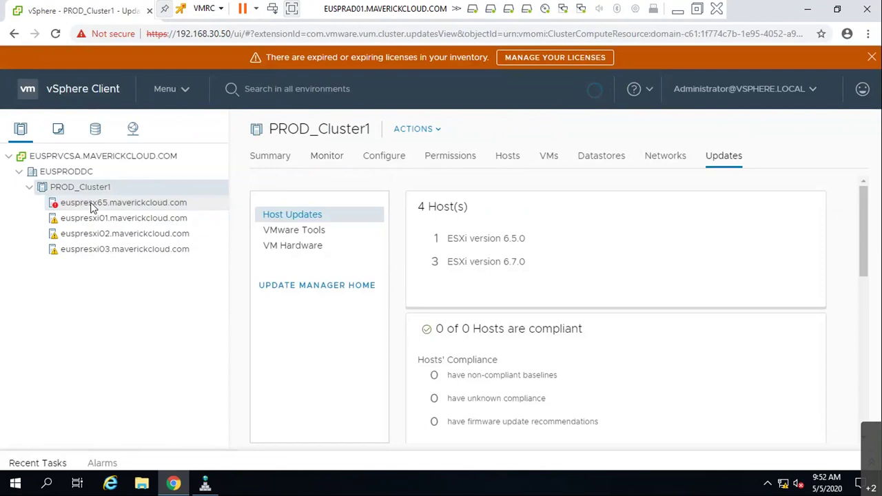
- Turn off vSphere DRS and vSphere HA on PROD_Cluster1
right_click(91, 205)
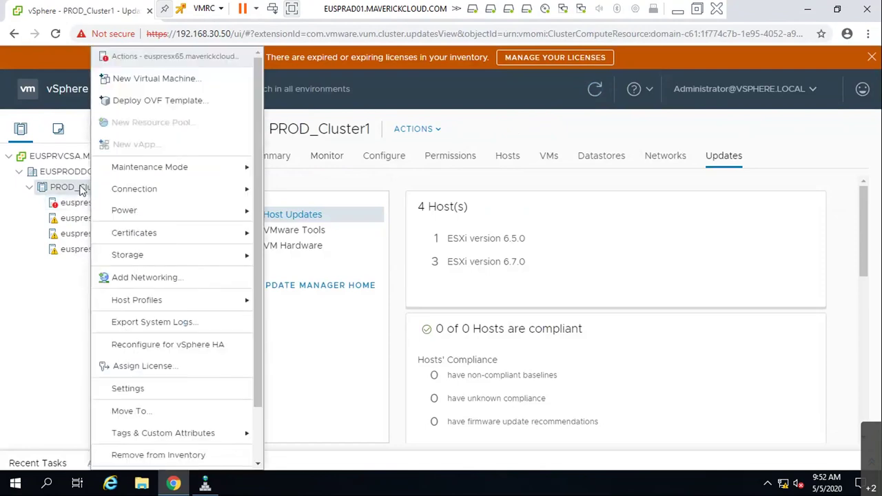
left_click(339, 163)
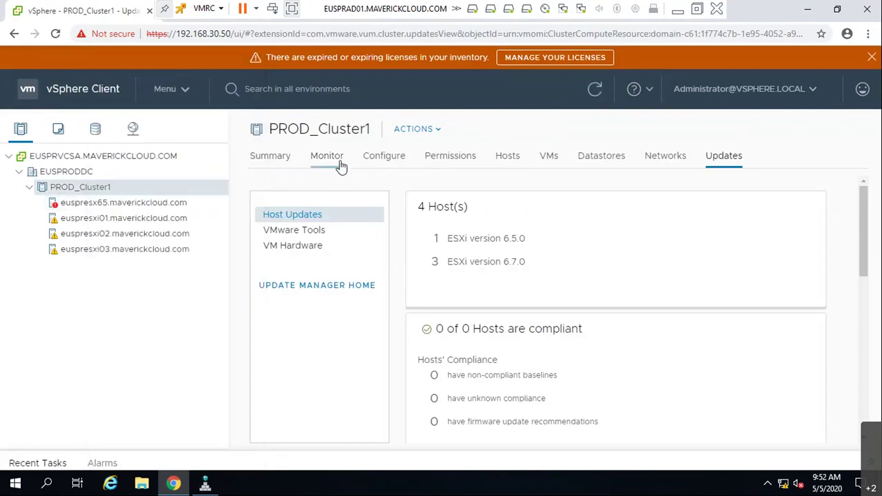
left_click(381, 157)
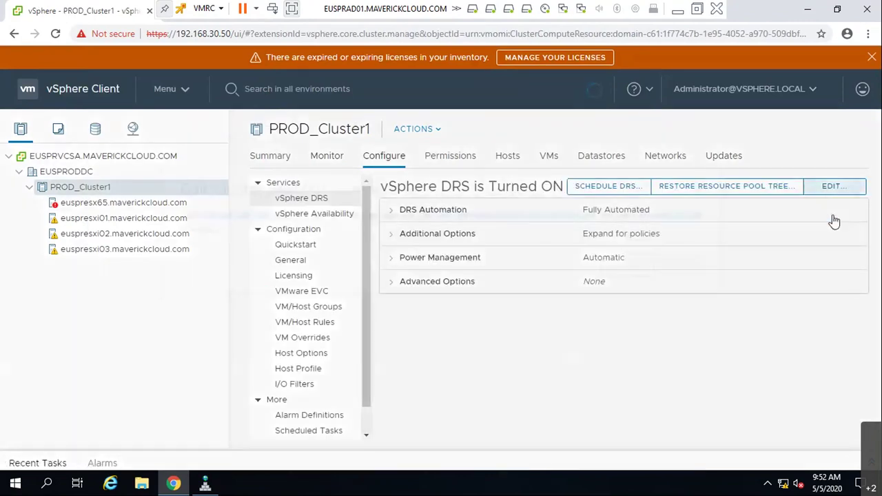
left_click(834, 186)
left_click(243, 129)
left_click(683, 414)
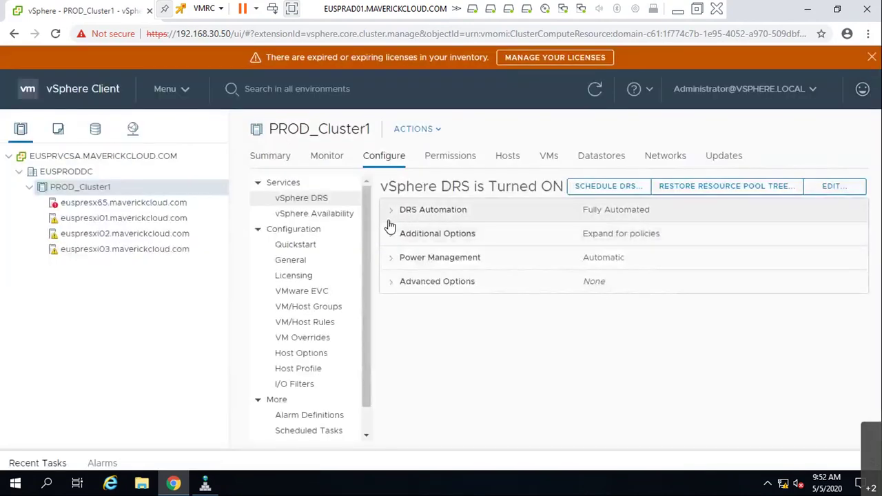
left_click(296, 213)
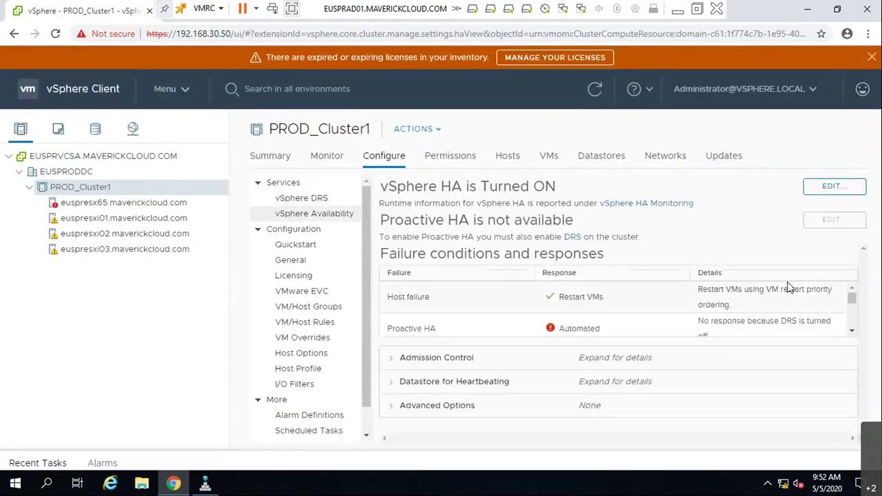
left_click(831, 187)
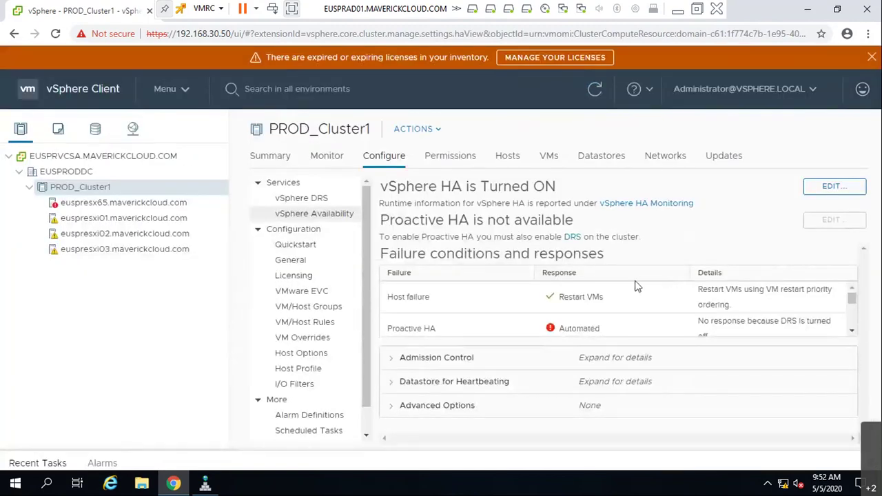
- Put host euspresx65 into maintenance mode
right_click(150, 204)
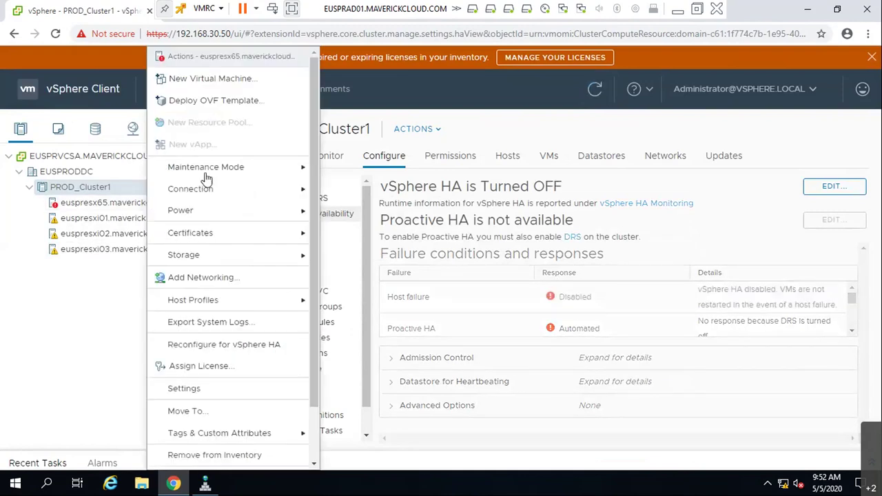
mouse_move(264, 172)
left_click(327, 172)
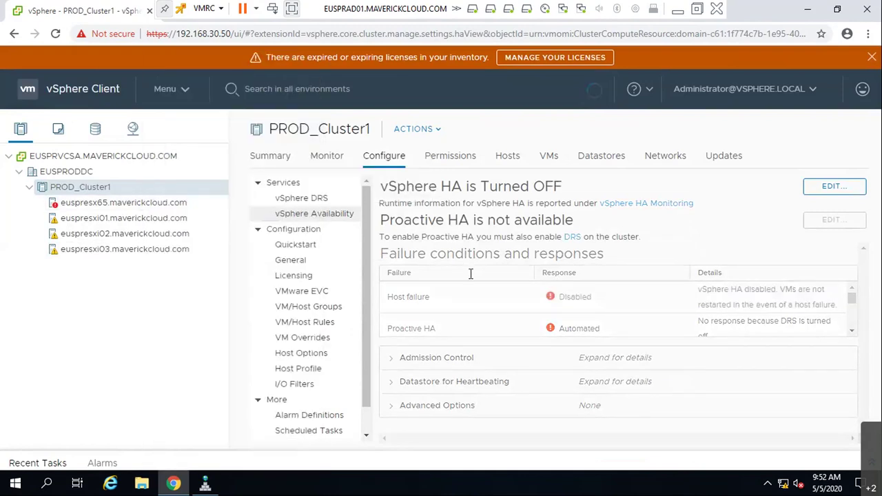
left_click(587, 324)
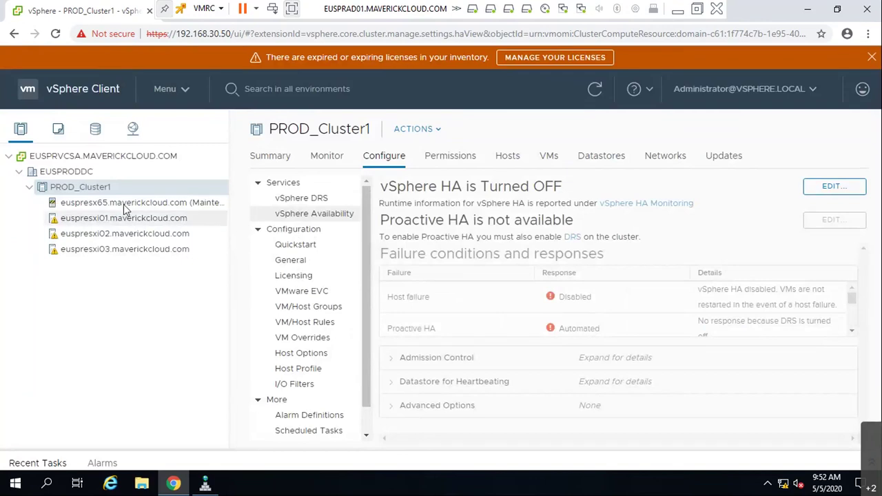
- Move euspresx65 out of PROD_Cluster1 into EUSPRODDC and switch cluster HA back on
left_click_drag(124, 202, 34, 175)
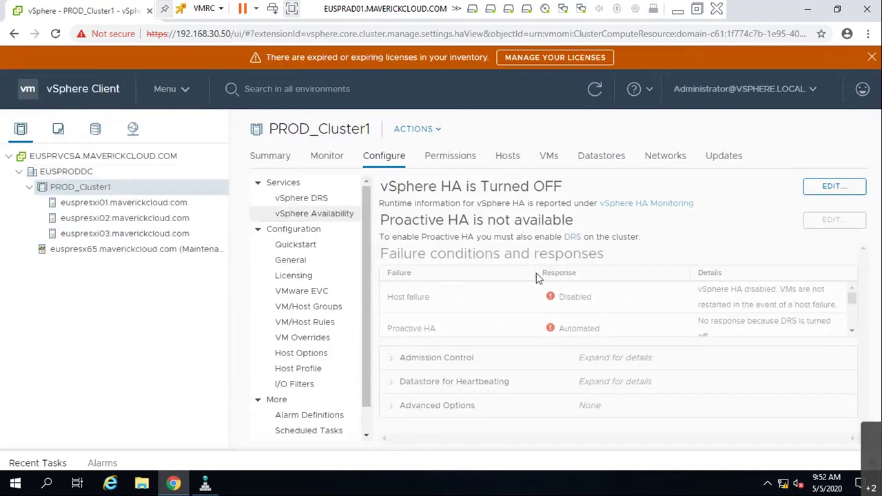
left_click(827, 186)
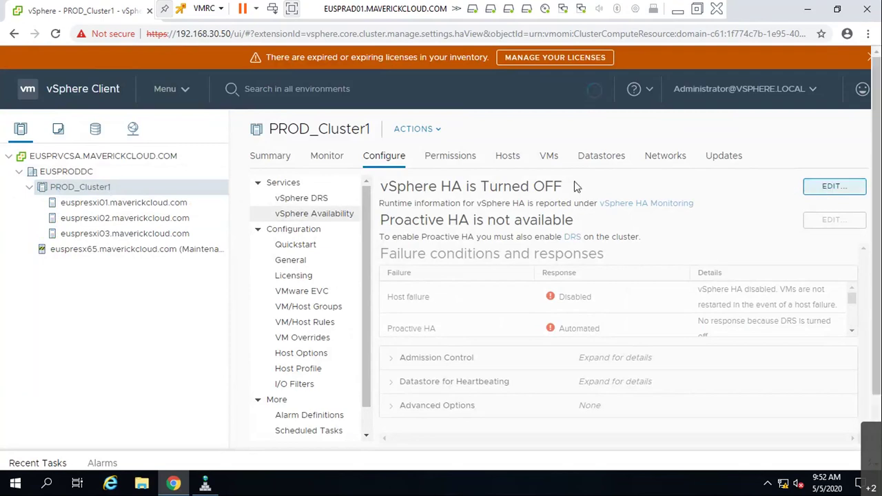
left_click(240, 71)
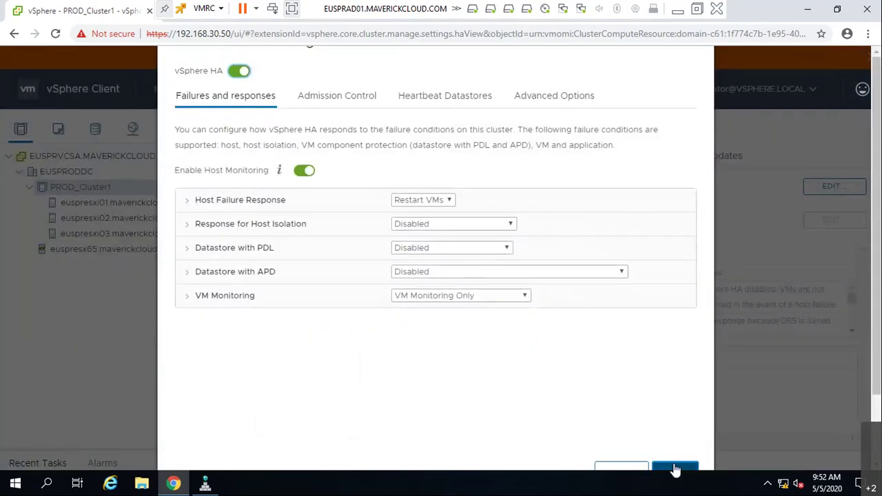
- Confirm HA on and re-enable vSphere DRS for PROD_Cluster1, then select euspresx65
key("Escape")
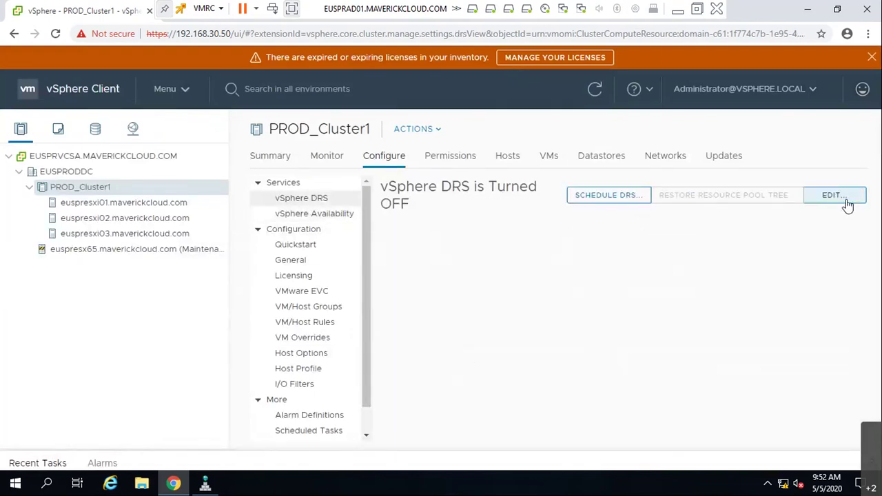
left_click(832, 196)
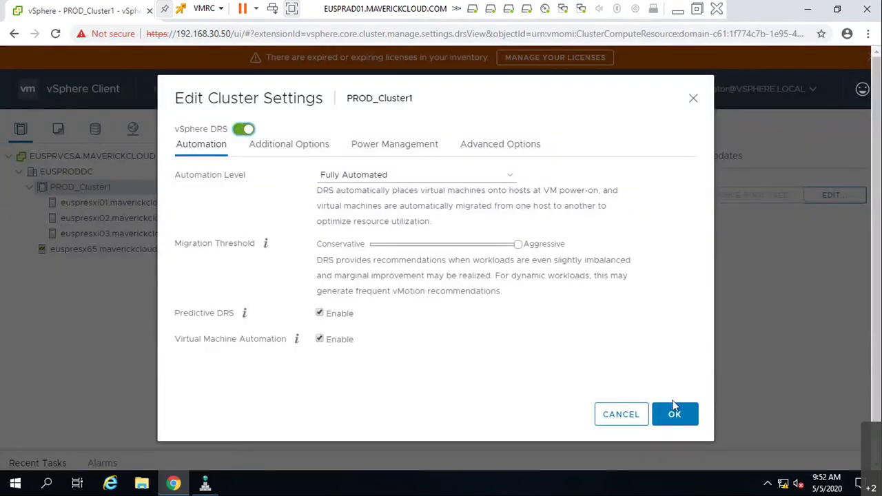
left_click(674, 412)
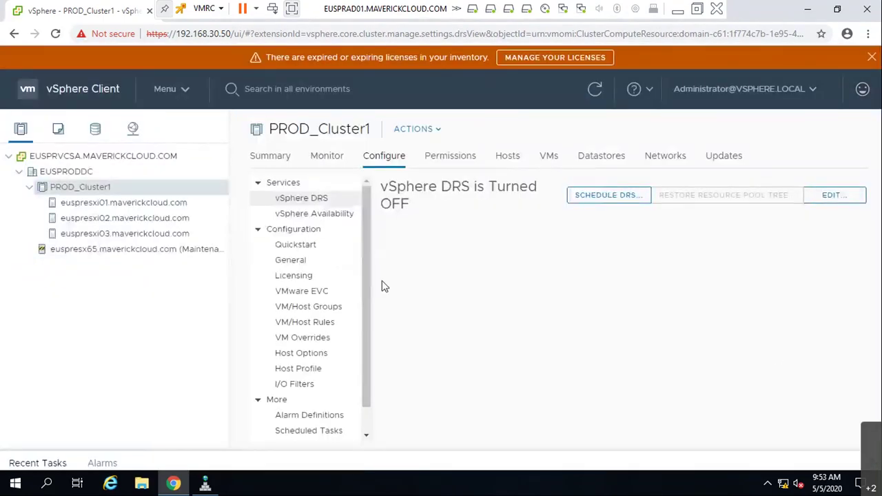
left_click(113, 253)
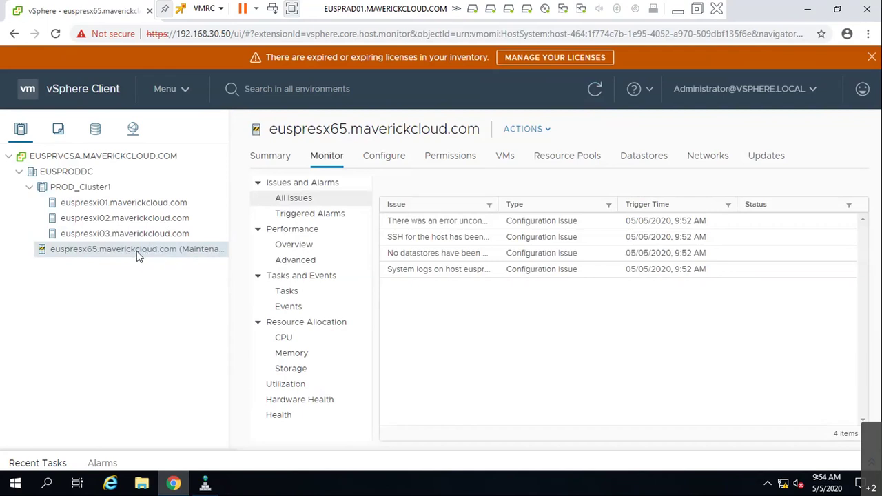
- Review euspresx65's Host Updates for ESXi 6.5.0 and dismiss the expired-licenses banner
left_click(775, 158)
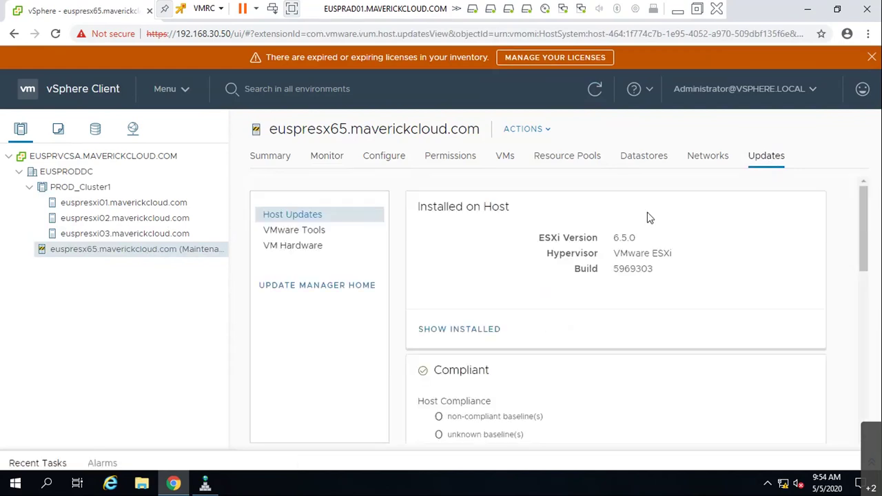
scroll(646, 289, "down", 3)
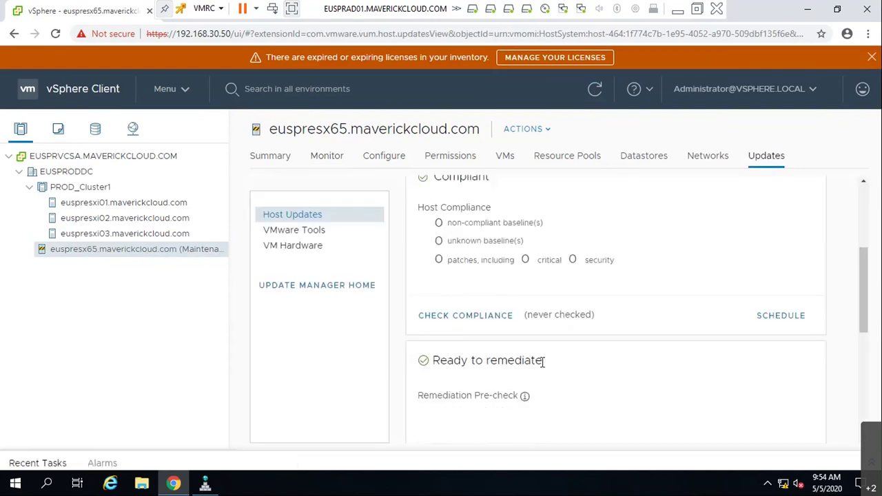
scroll(544, 362, "up", 3)
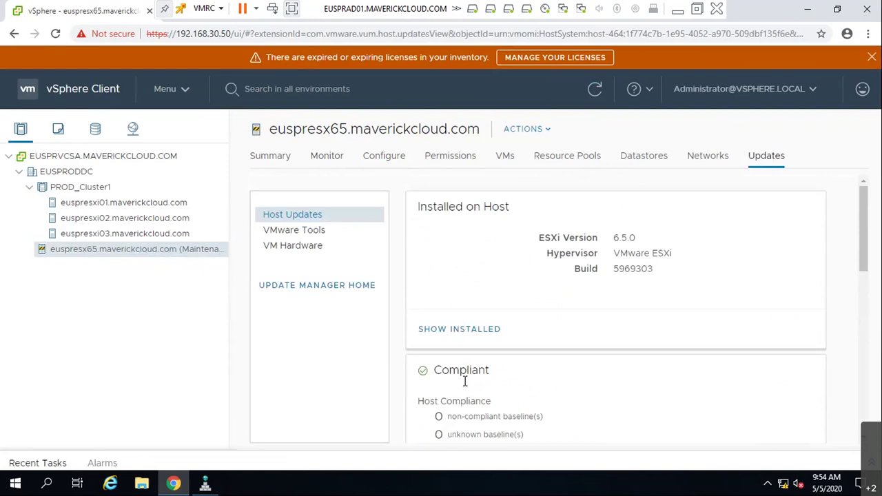
scroll(510, 338, "down", 3)
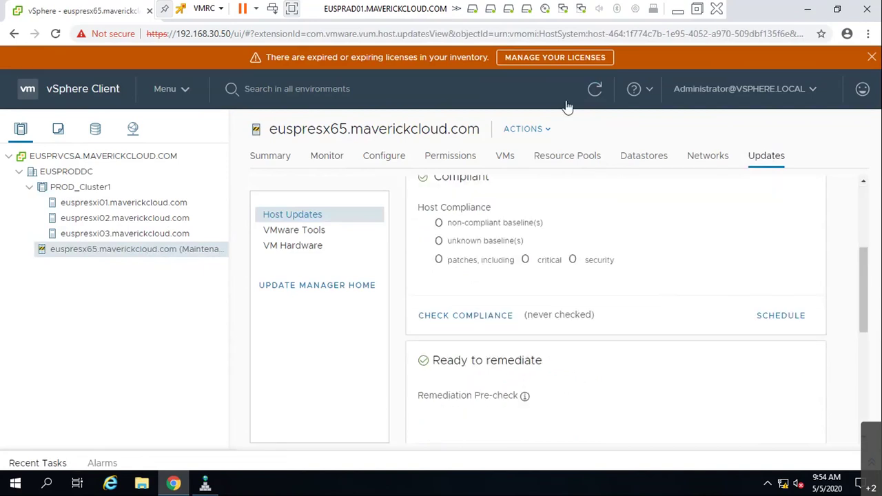
left_click(872, 57)
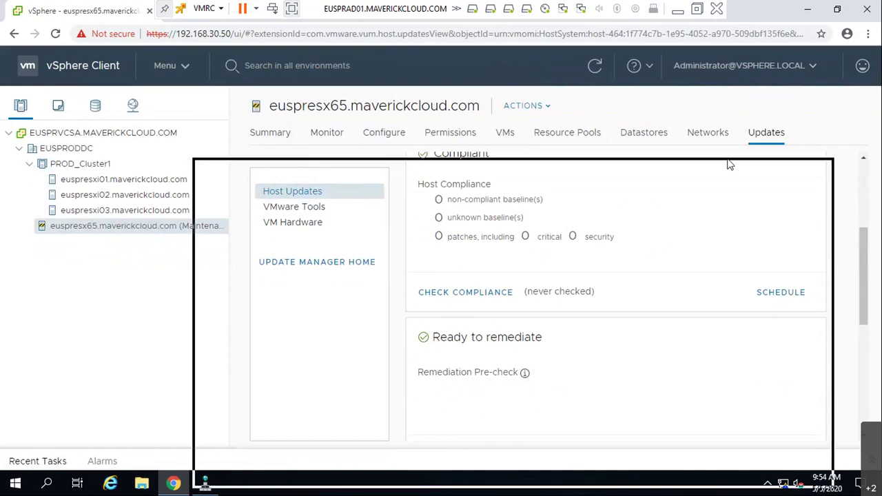
left_click_drag(731, 165, 707, 165)
- Load 192.168.1.151 in a new tab, bypassing the certificate warning
left_click(345, 172)
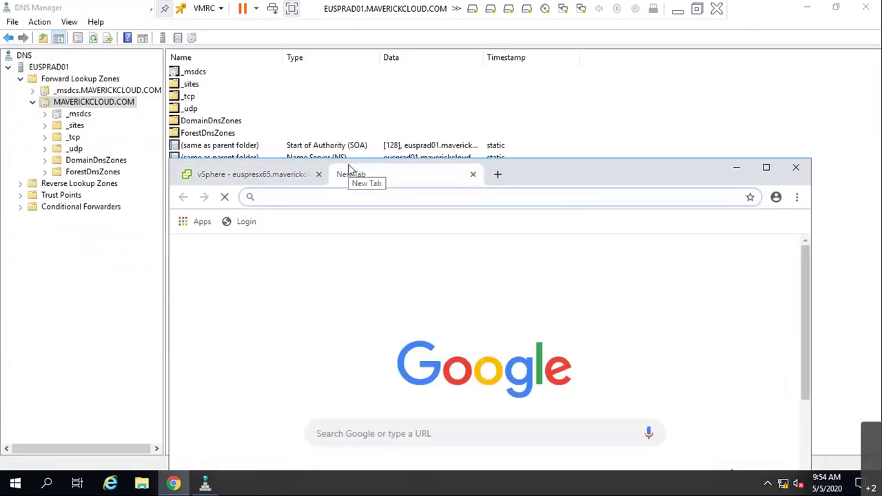
type("19")
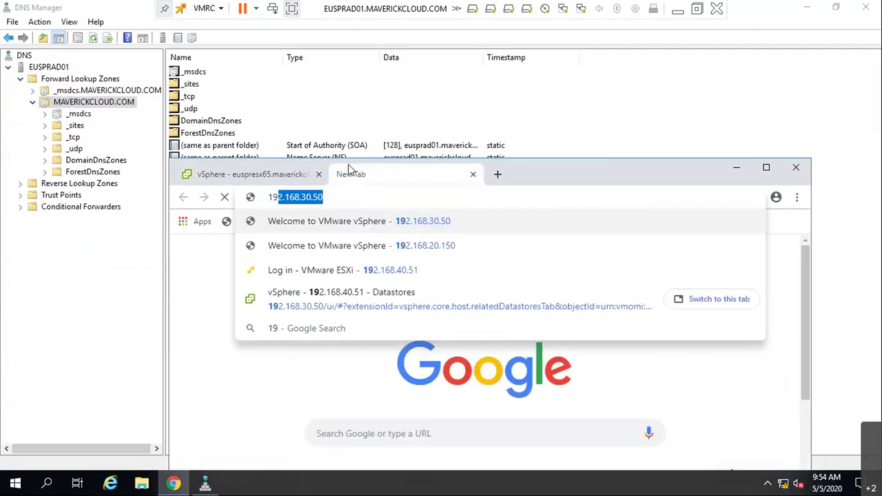
type("2.168")
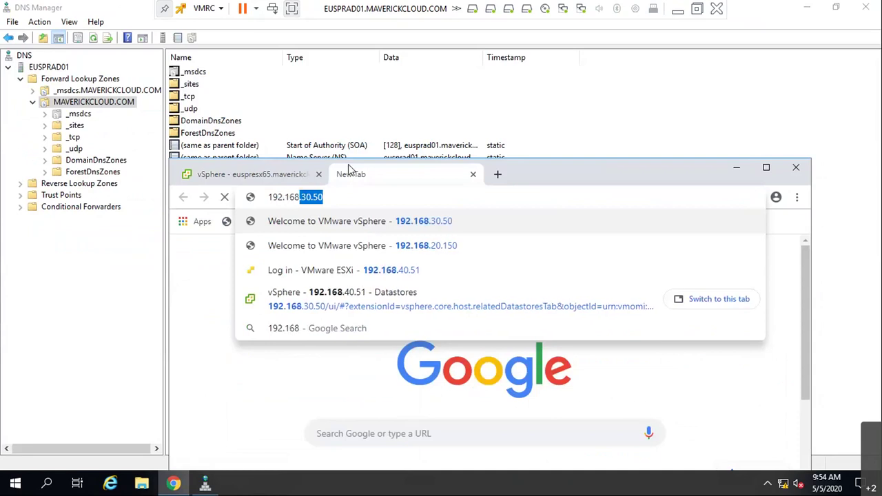
type(".1.151")
key("Return")
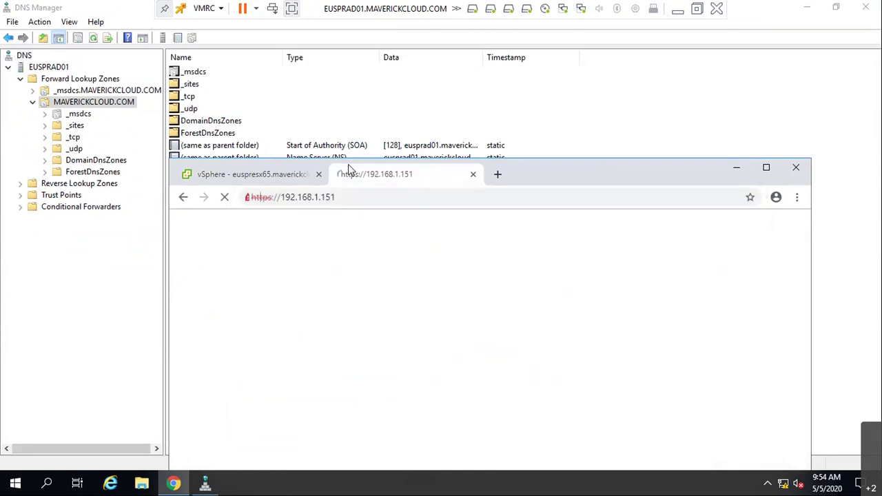
left_click(766, 170)
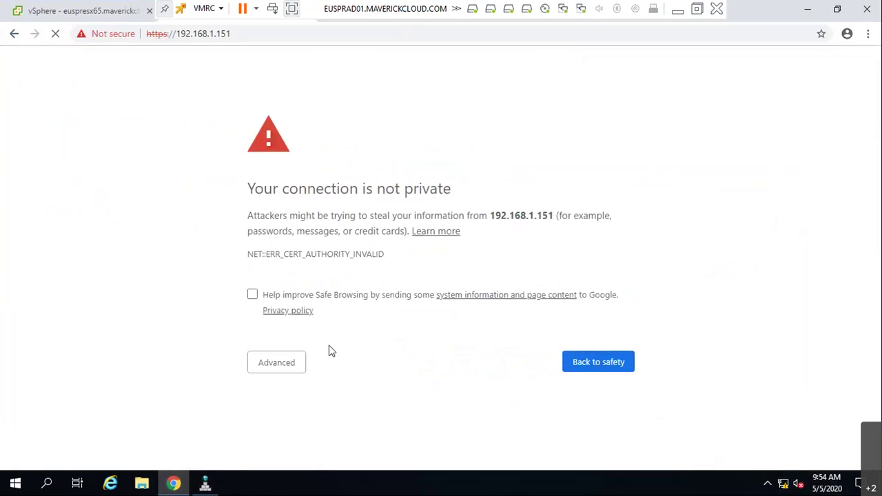
left_click(277, 365)
scroll(289, 424, "down", 1)
left_click(317, 428)
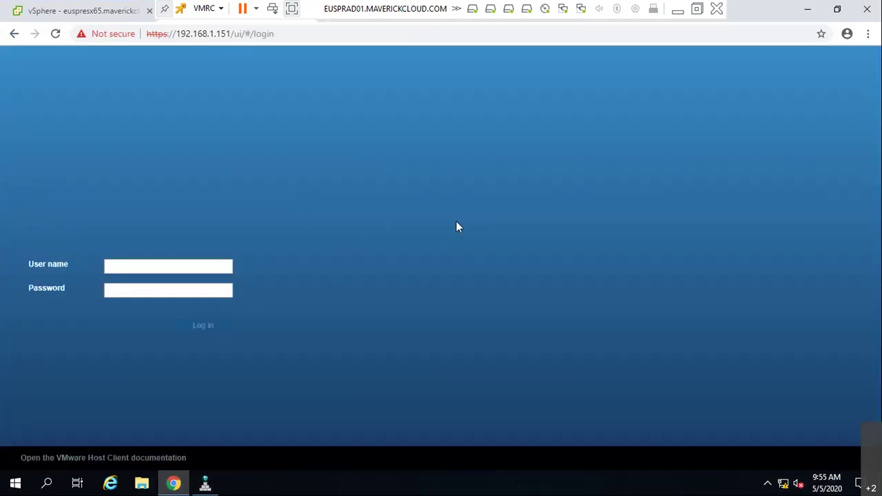
- Log in to the ESXi Host Client as root with the account password
type("root")
left_click(146, 290)
left_click(146, 289)
type("•••••••••••")
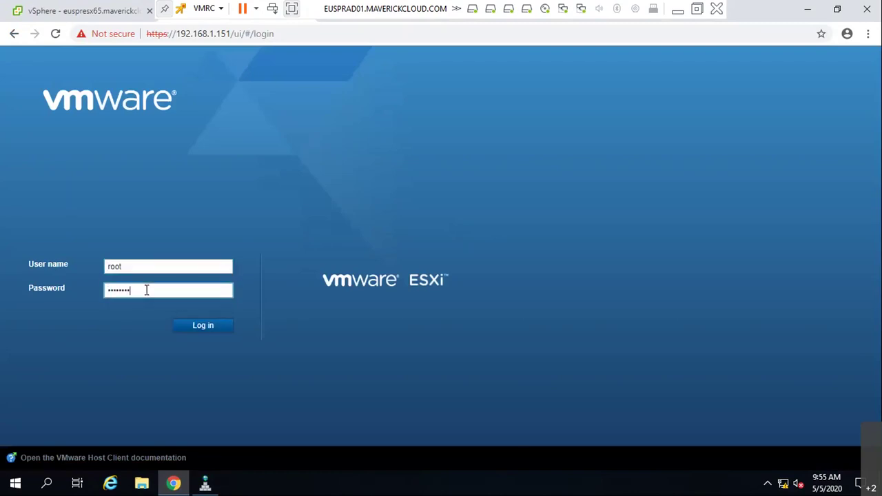
key("Return")
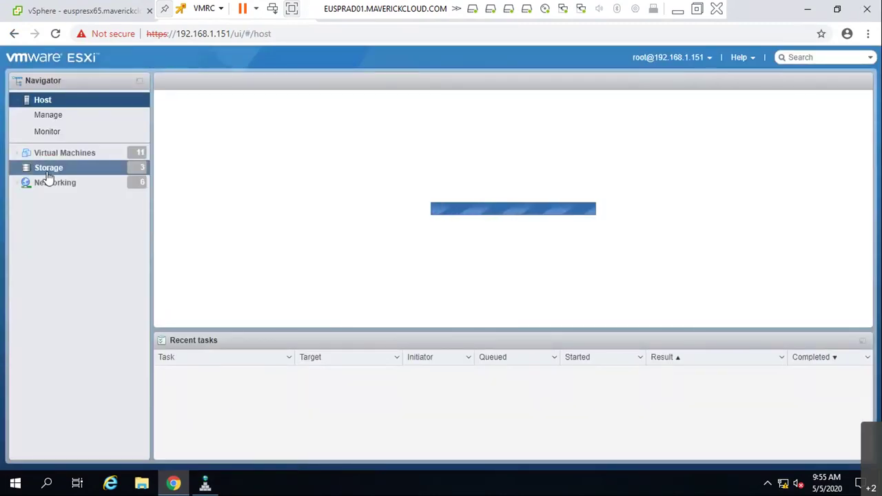
- Download VMware-VMvisor-Installer-6.7.0.update03-14320388.x86_64.iso from SATA1's ISO folder
left_click(45, 169)
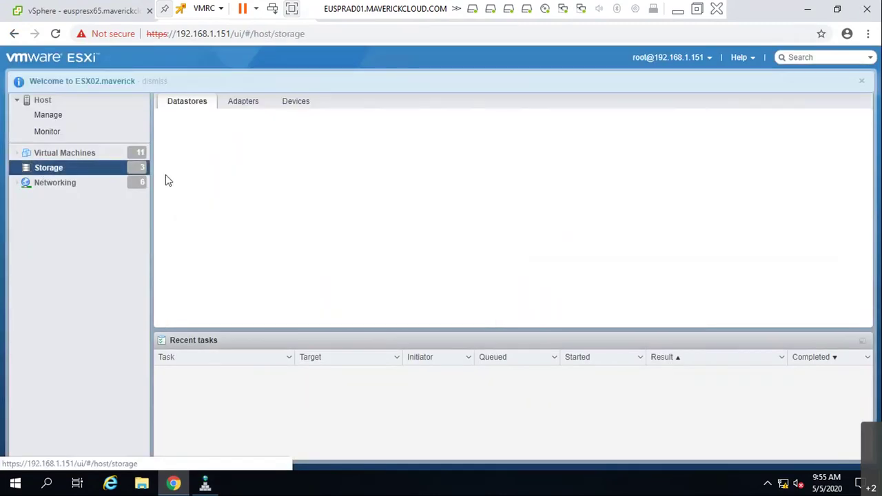
left_click(202, 171)
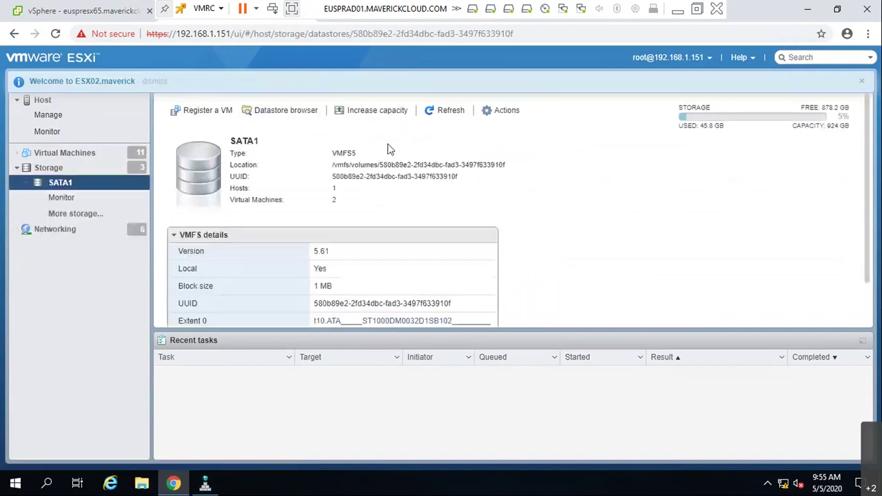
left_click(269, 110)
left_click(334, 182)
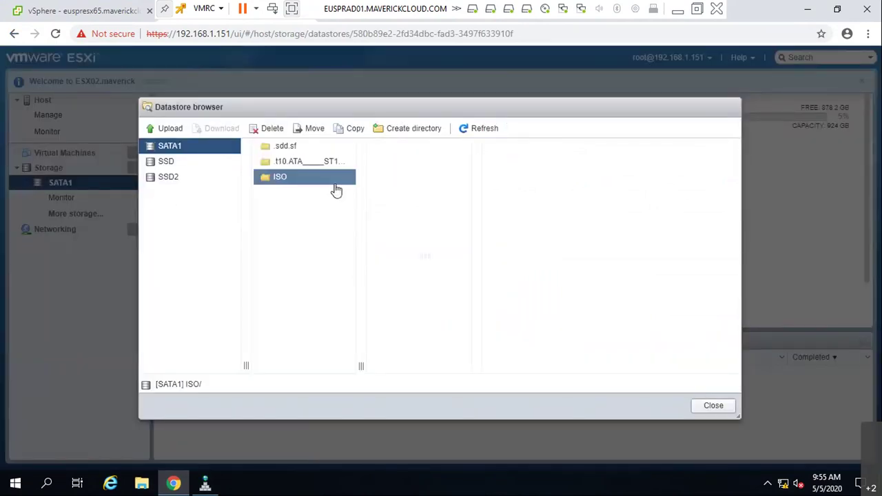
left_click_drag(473, 366, 611, 368)
left_click(524, 351)
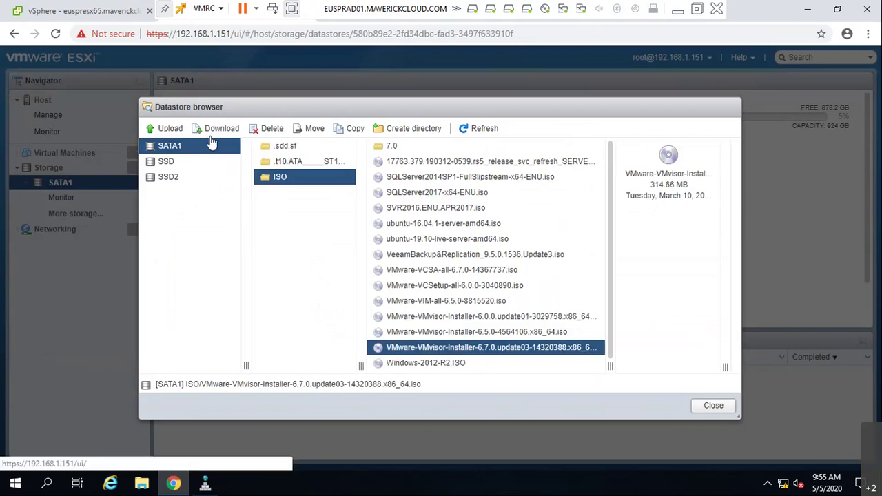
left_click(198, 129)
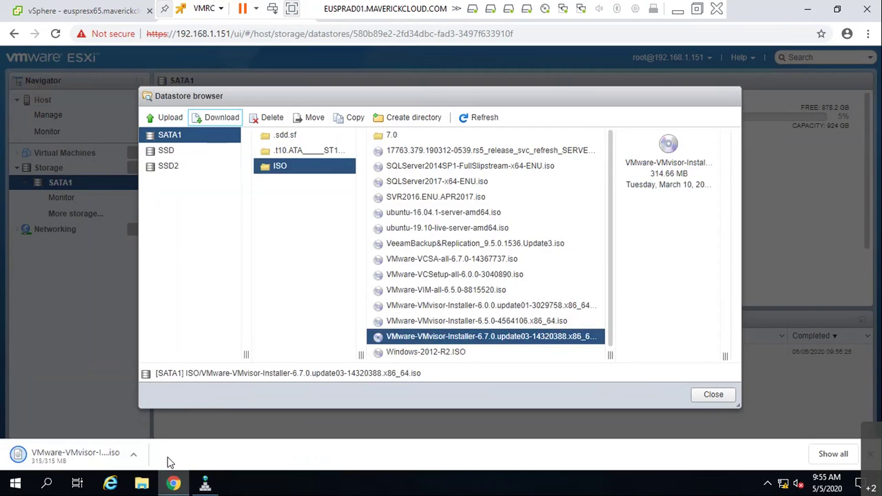
left_click(713, 394)
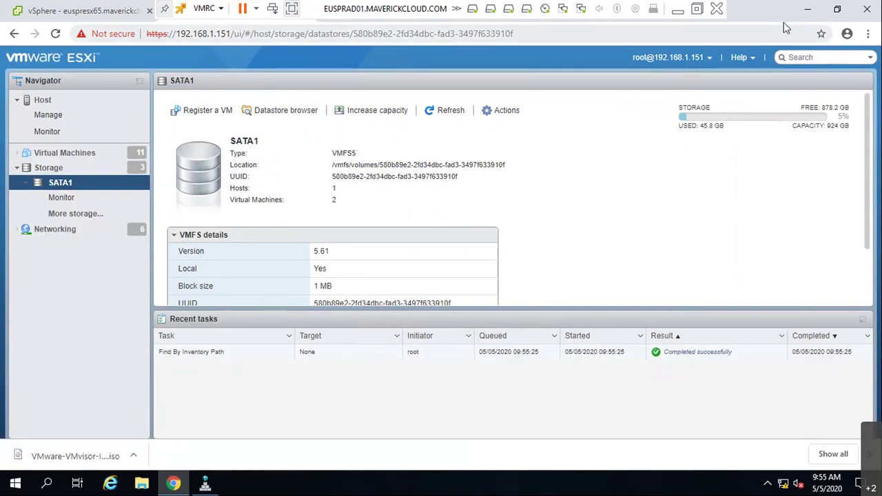
- Go to Update Manager in the vSphere Client tab
left_click(81, 17)
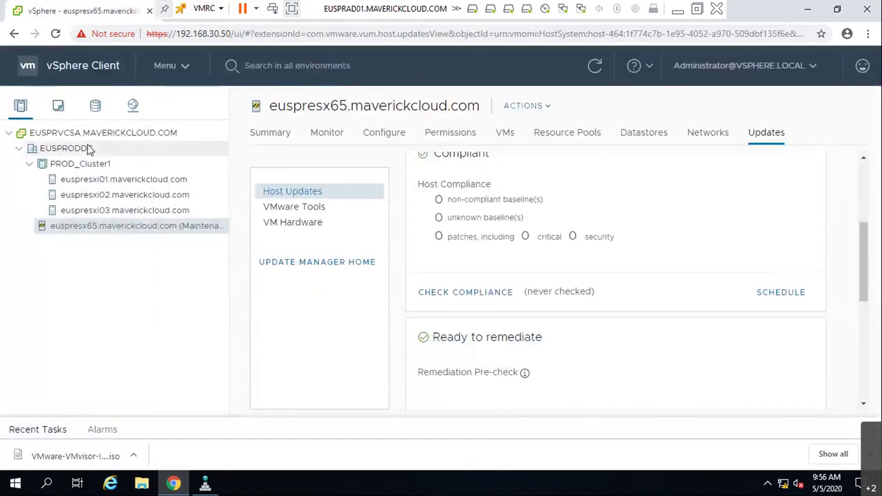
left_click(310, 271)
left_click(180, 66)
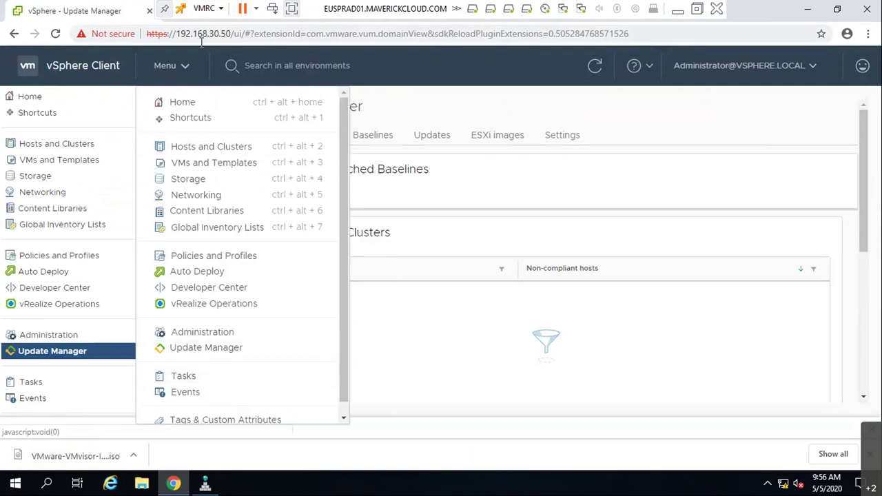
left_click(199, 349)
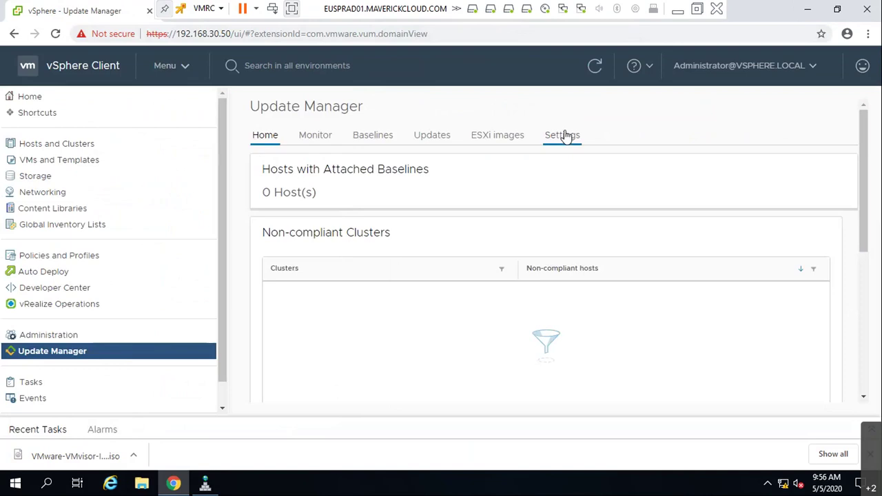
- Check Update Manager events, notifications and the vCenter event console, then return to Update Manager
left_click(267, 138)
scroll(546, 276, "down", 5)
scroll(538, 283, "up", 5)
left_click(321, 137)
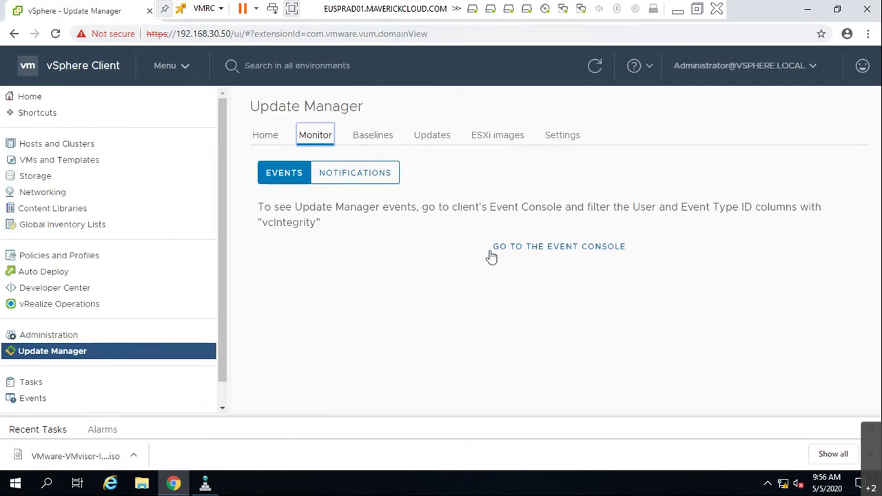
left_click(355, 173)
left_click(295, 181)
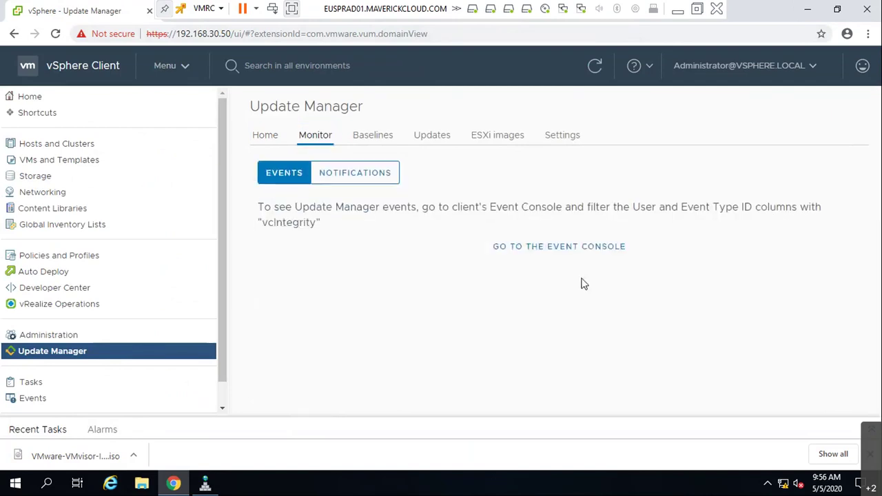
left_click(589, 247)
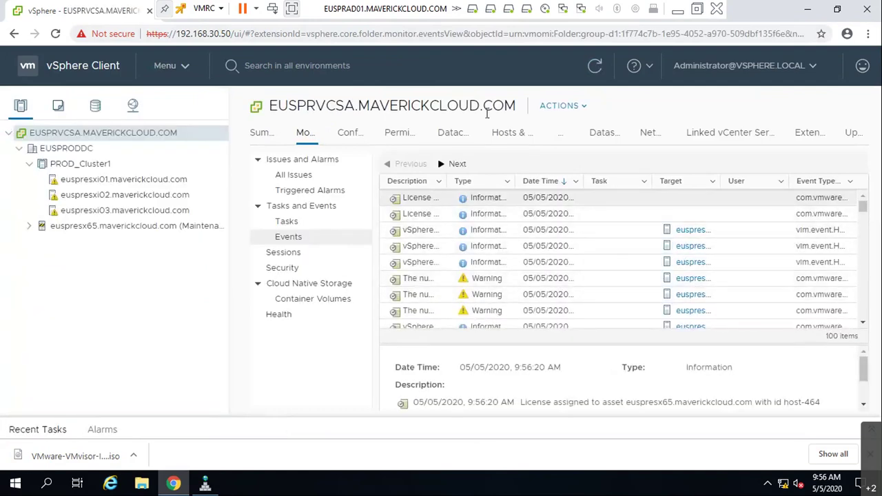
left_click(190, 68)
left_click(215, 347)
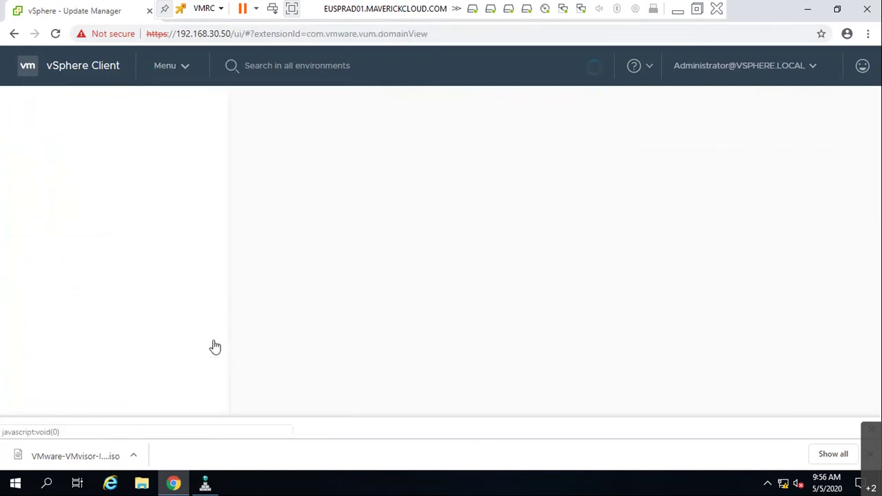
- Review baselines and patch updates, download patches now, and view the empty ESXi images list
left_click(374, 137)
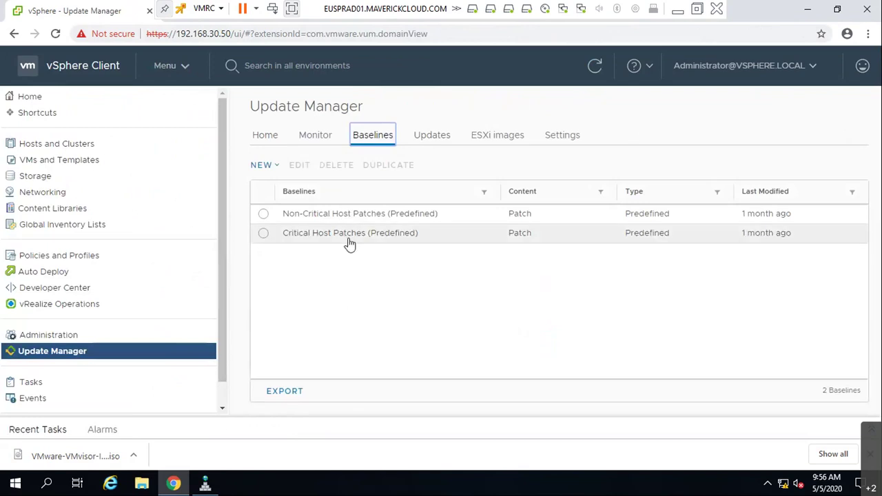
left_click(430, 140)
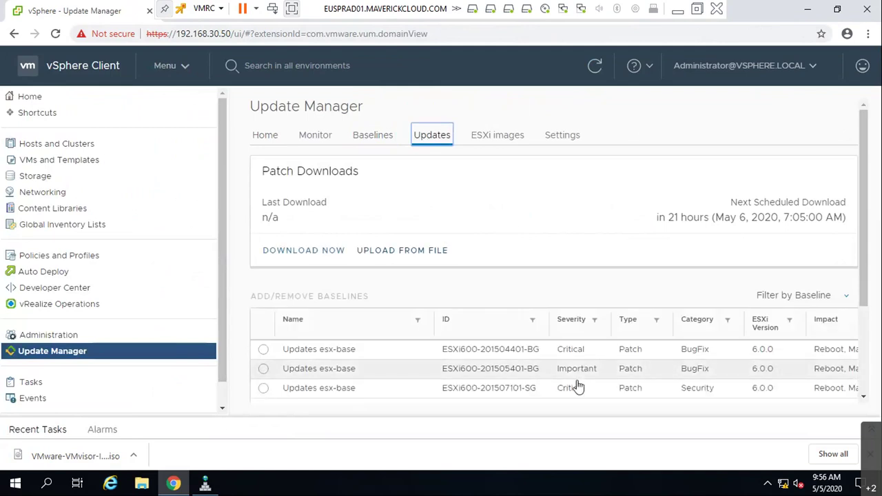
scroll(653, 388, "down", 1)
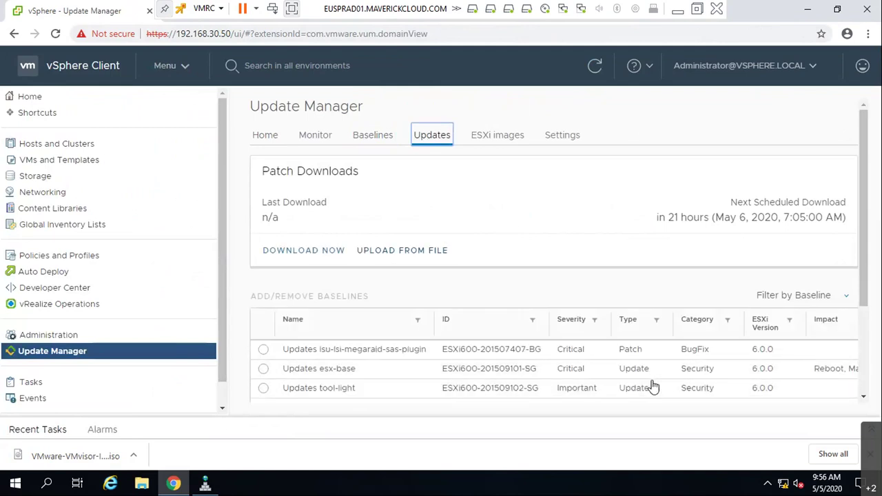
left_click(312, 260)
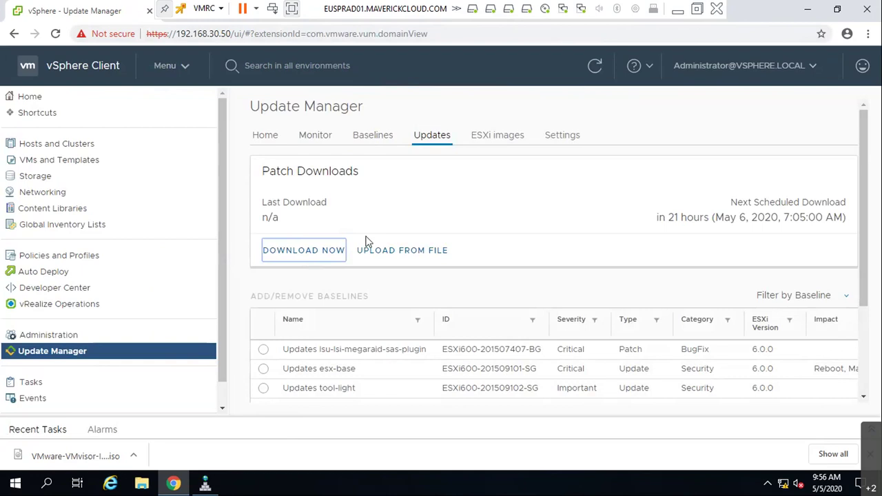
left_click(479, 135)
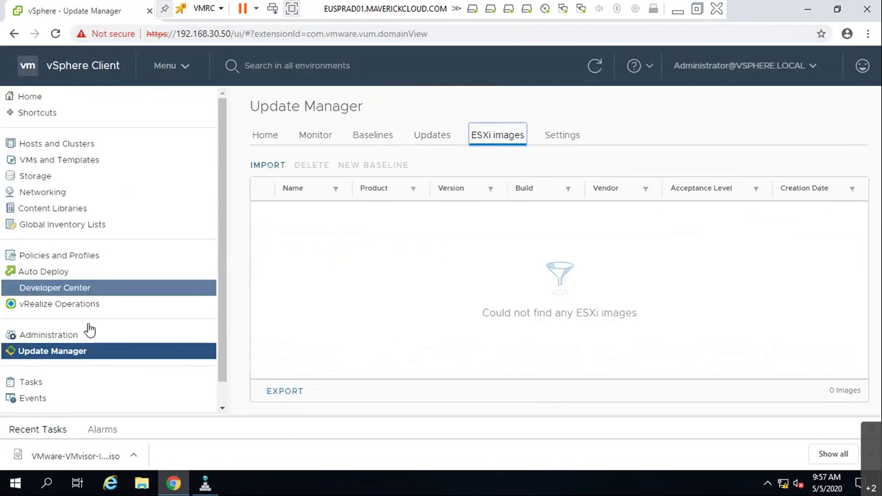
left_click(268, 167)
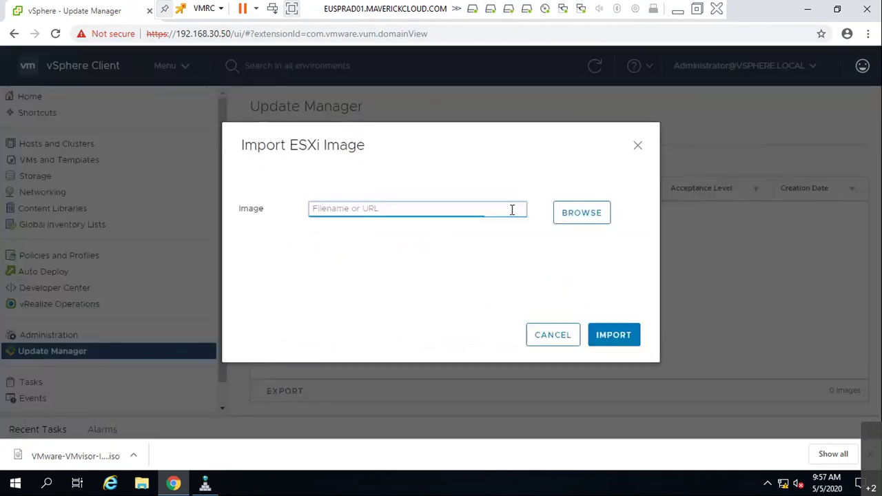
left_click(555, 217)
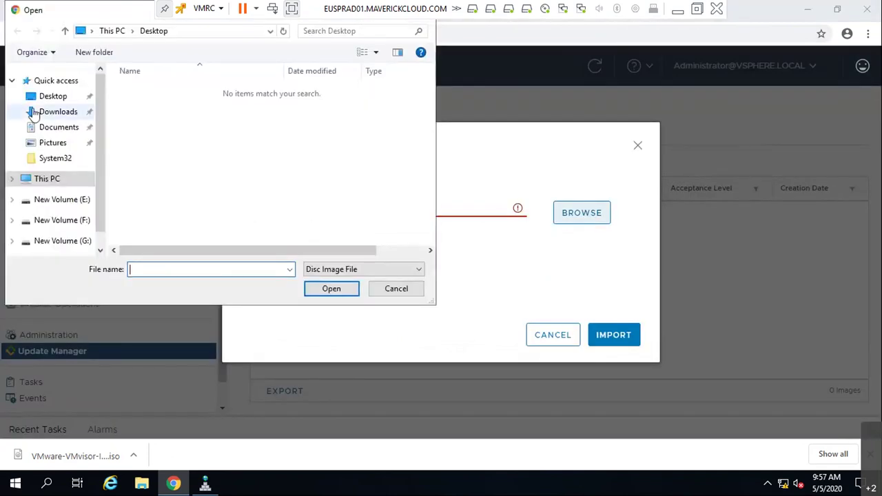
left_click(32, 113)
left_click(197, 96)
double_click(198, 96)
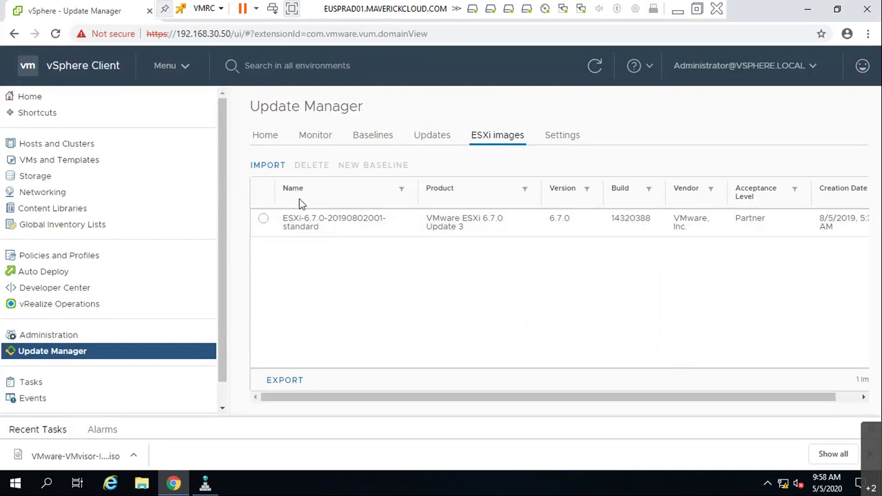
left_click(264, 219)
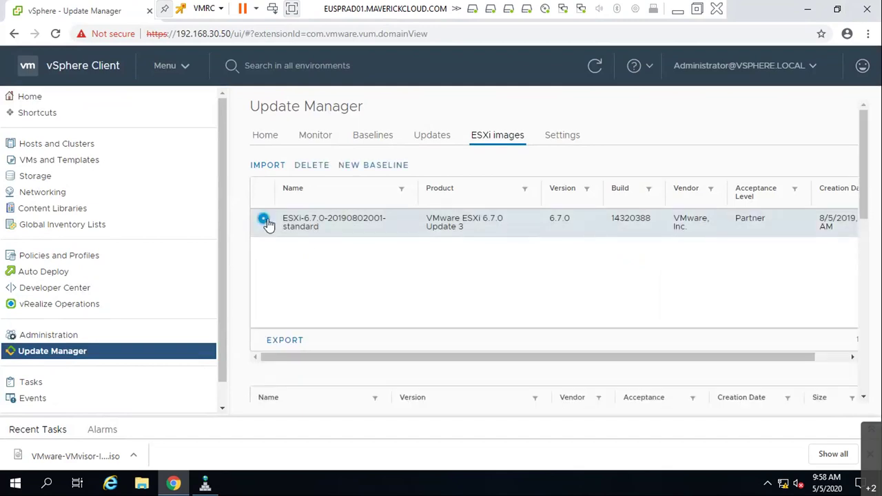
- Start a new baseline named 6.5to6.7 described 'Use this Baseline to upgrade host from 6.5 or 6.0 to 6.7'
left_click(373, 166)
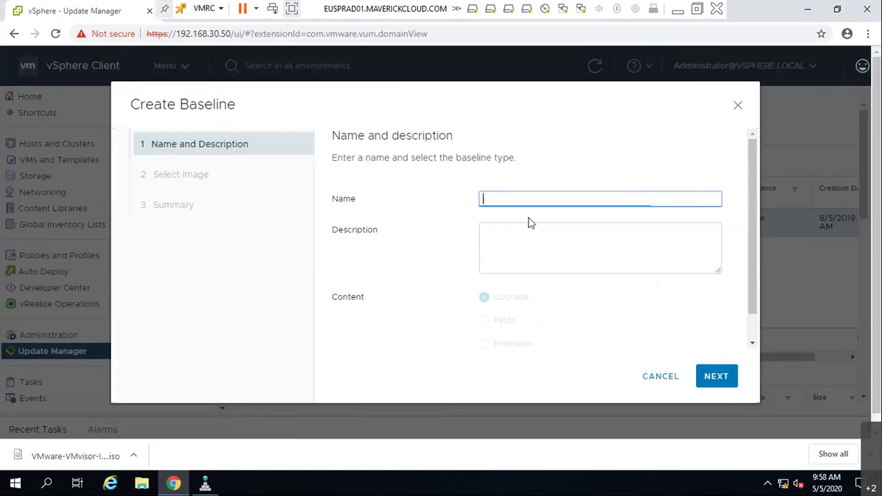
left_click(561, 196)
type("6.5to")
key("BackSpace")
key("BackSpace")
type("to6.7")
left_click(552, 231)
type("Use this Baseline to upgrade host from 6.5 t")
key("BackSpace")
key("BackSpace")
key("BackSpace")
type(".5 or 6")
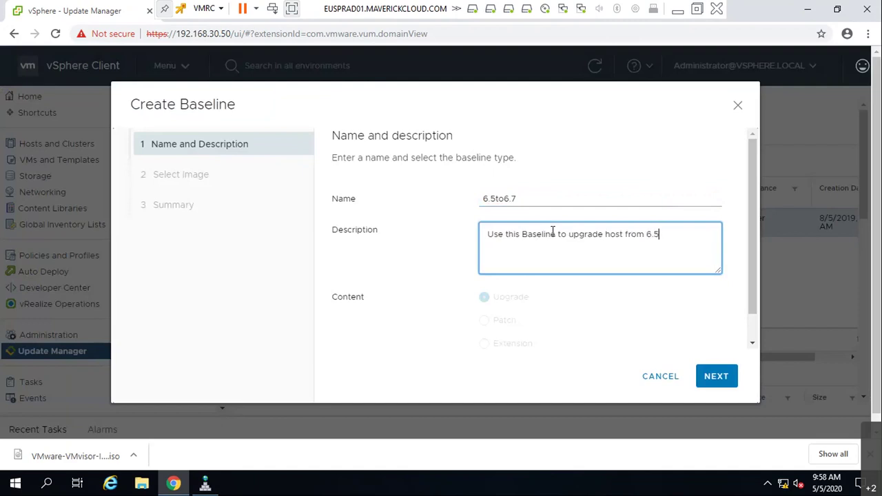
type(".0 to 6.7")
key("BackSpace")
key("BackSpace")
type(".7")
- Keep the ESXi 6.7.0 image selected and finish the baseline wizard
left_click(729, 383)
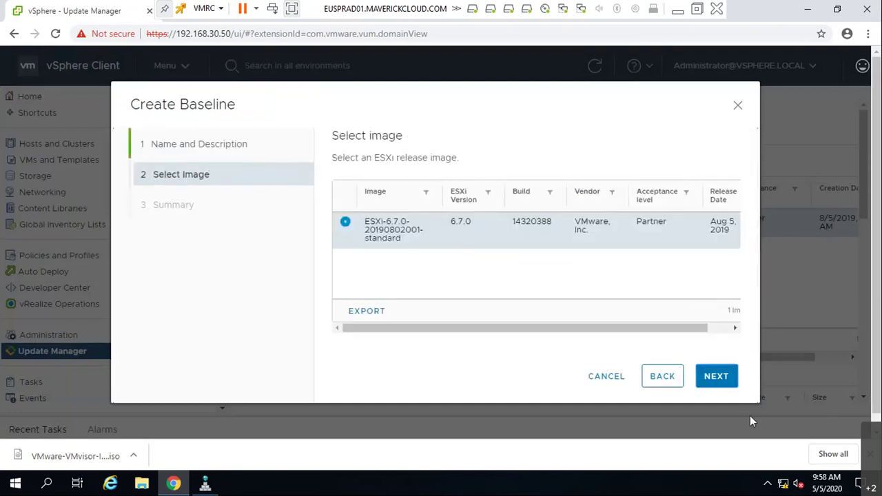
left_click(729, 376)
scroll(710, 291, "down", 1)
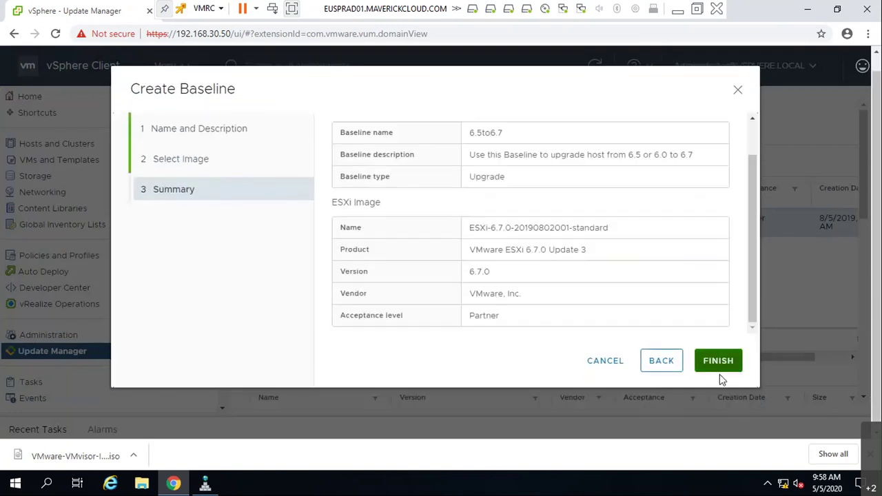
left_click(718, 361)
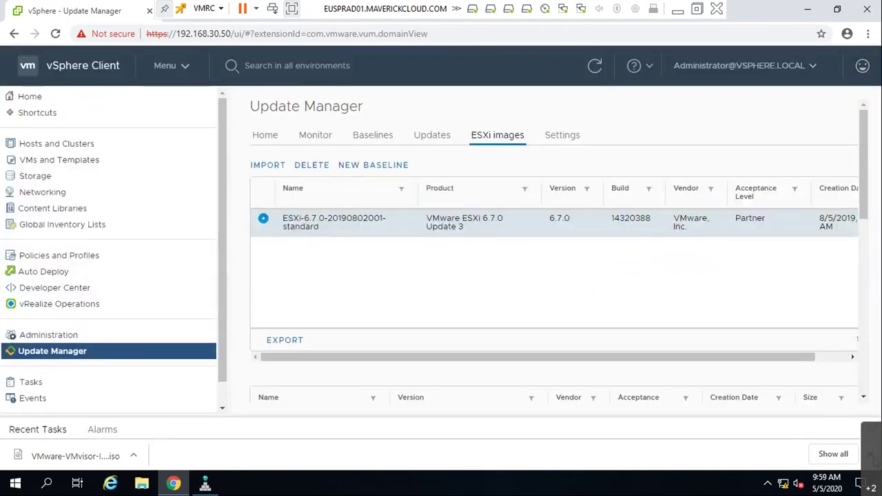
- Check the baselines list for 6.5to6.7, glance over patch updates, and return to Baselines
left_click(369, 138)
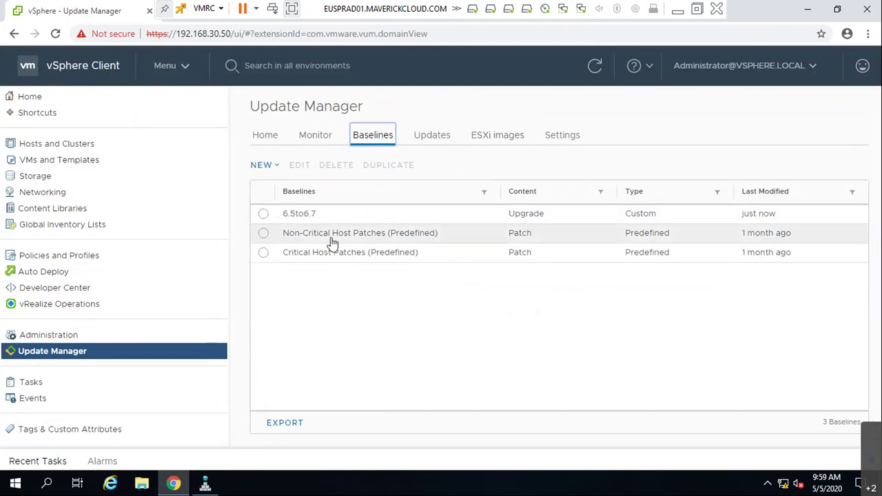
left_click(430, 136)
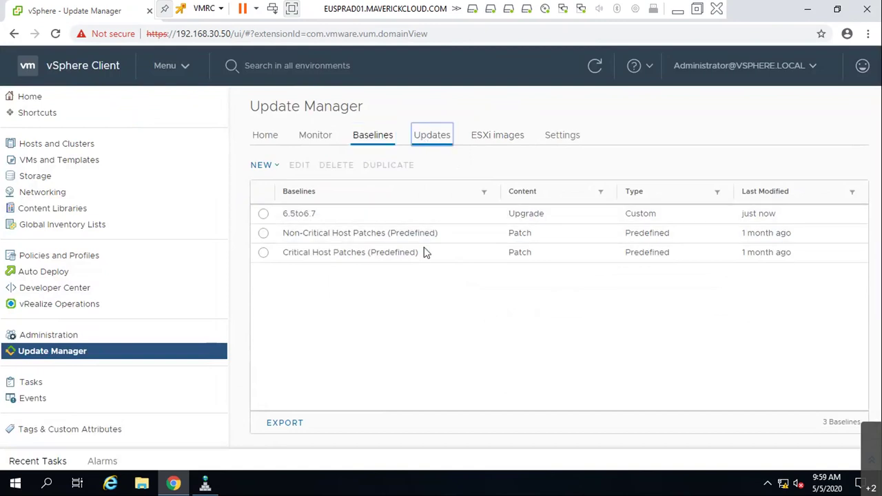
scroll(755, 339, "down", 5)
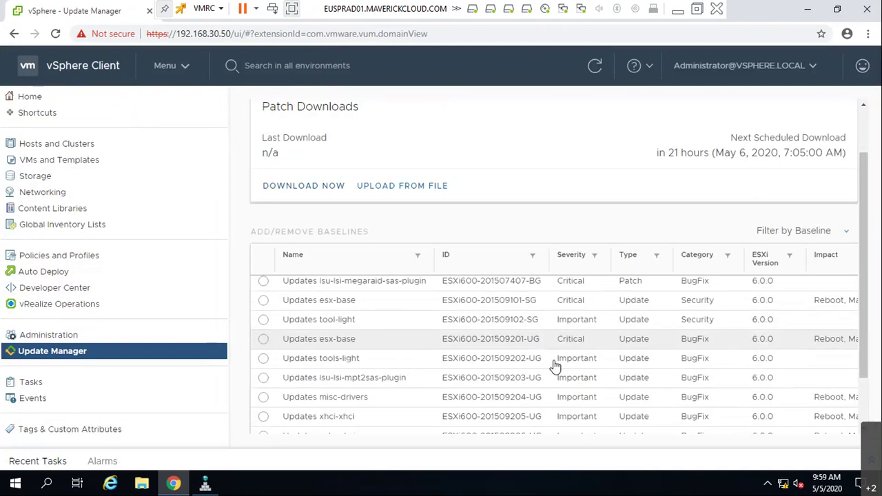
scroll(545, 362, "down", 1)
scroll(514, 348, "up", 3)
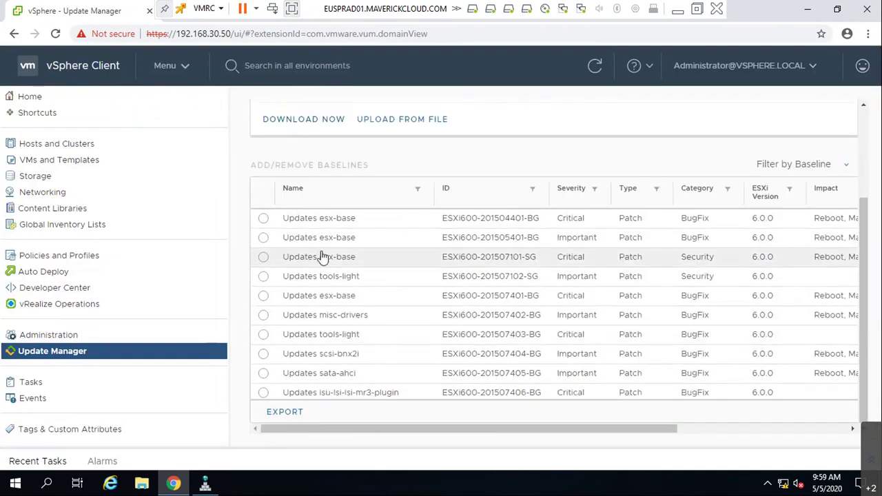
scroll(322, 275, "up", 2)
scroll(345, 303, "down", 2)
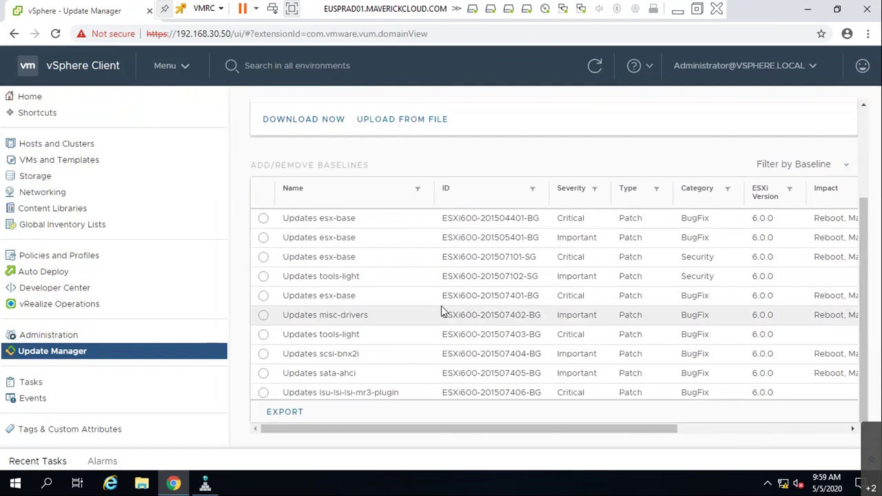
scroll(442, 312, "up", 2)
left_click(373, 137)
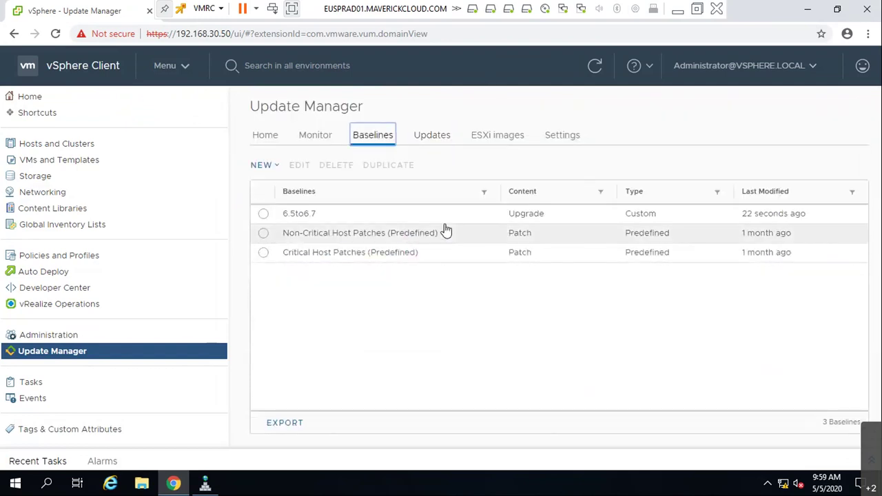
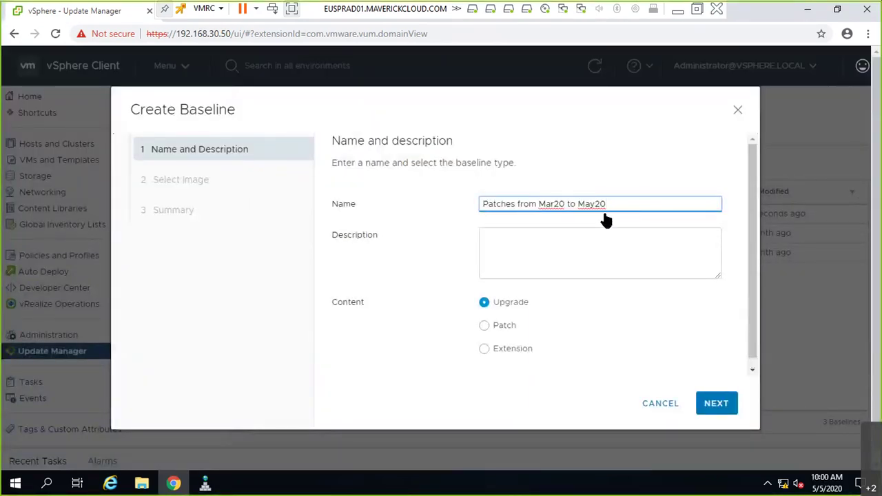
- Build a Patch-type baseline from the 431 automatically matched patches, skipping manual selection, and finish it
left_click(484, 327)
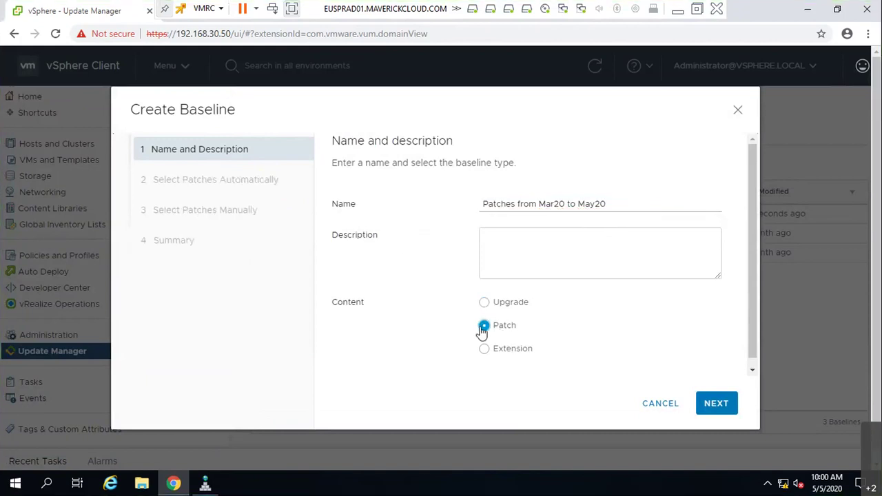
left_click(715, 404)
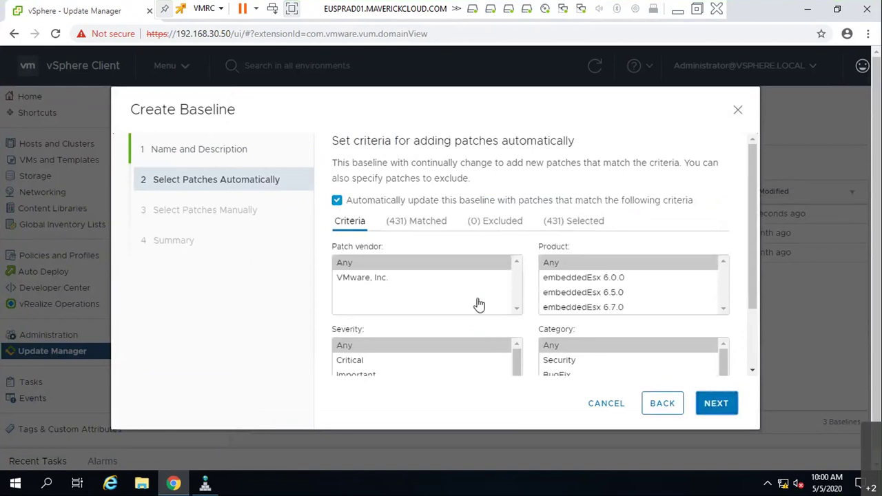
scroll(586, 276, "down", 2)
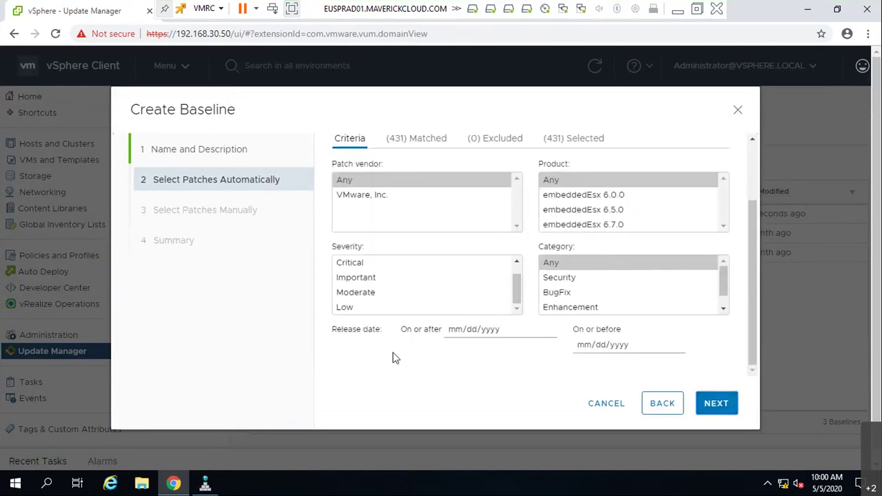
left_click(422, 140)
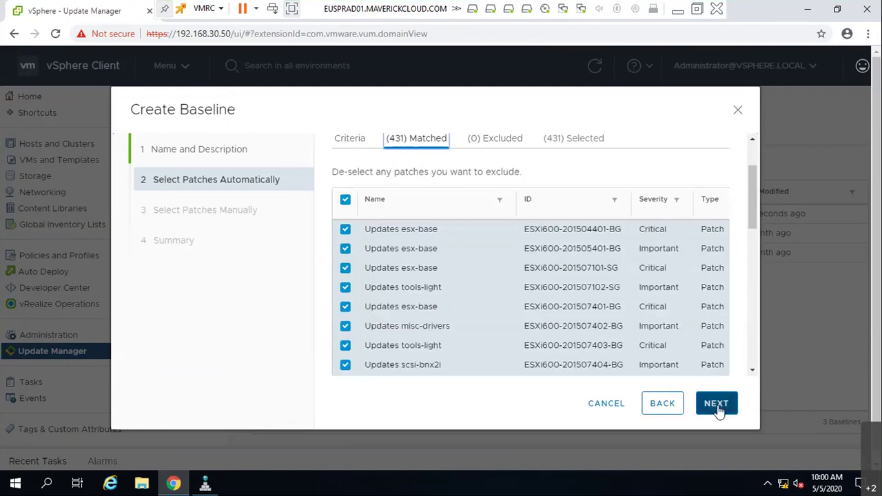
left_click(716, 406)
left_click(710, 407)
left_click(709, 406)
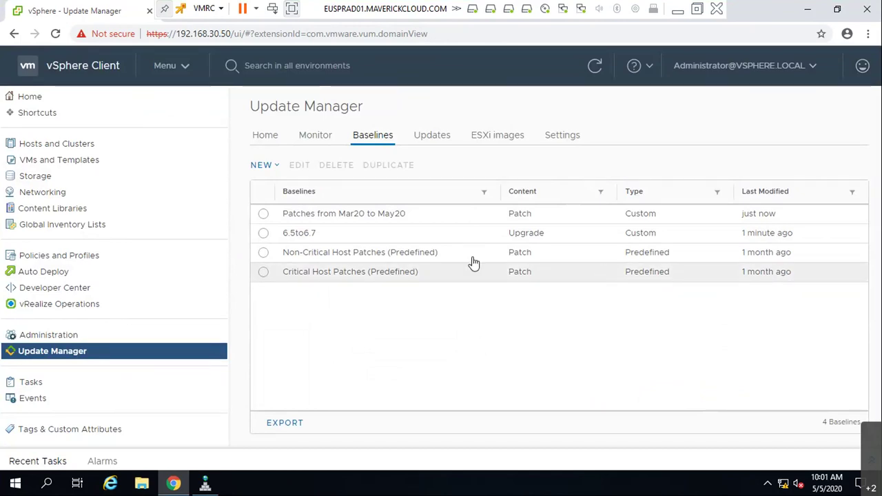
- Open host euspresx65's Updates tab and show the Attached Baselines ATTACH choices
left_click(31, 144)
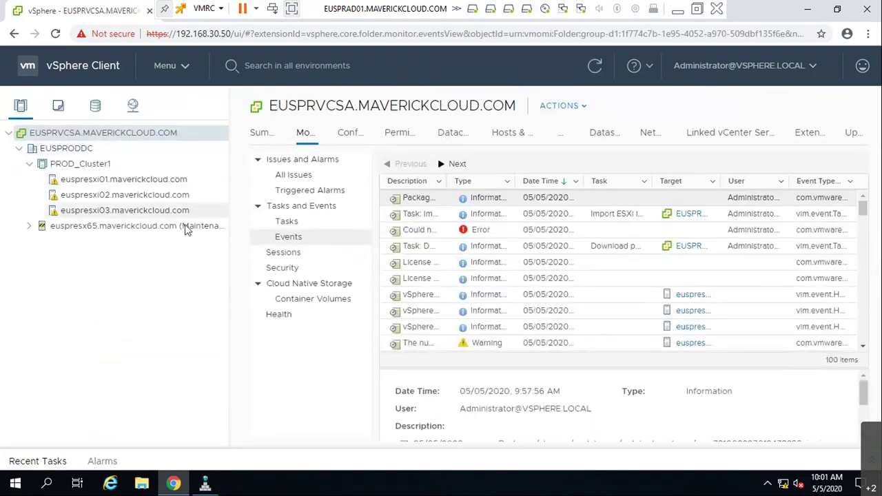
left_click(156, 229)
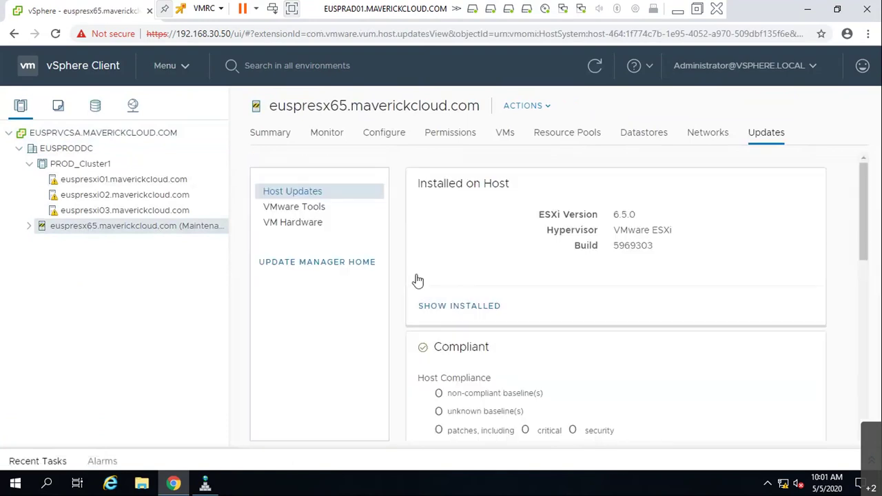
scroll(627, 305, "down", 3)
scroll(626, 307, "up", 1)
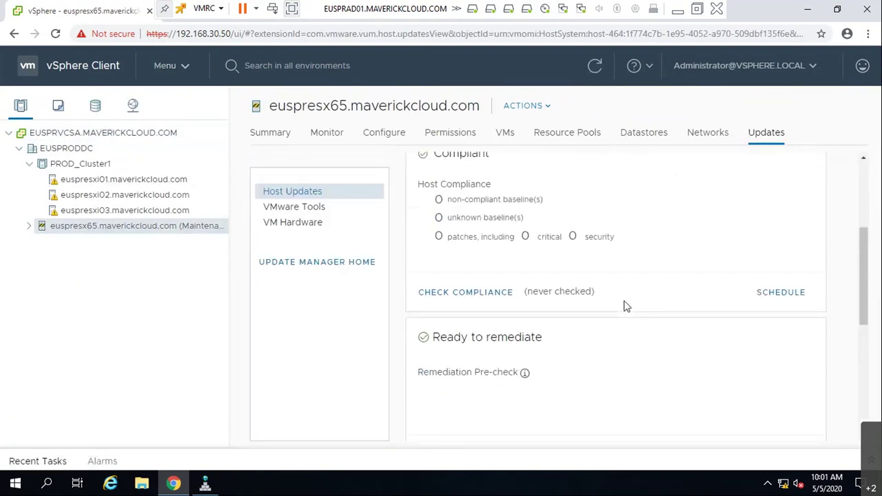
scroll(626, 305, "down", 2)
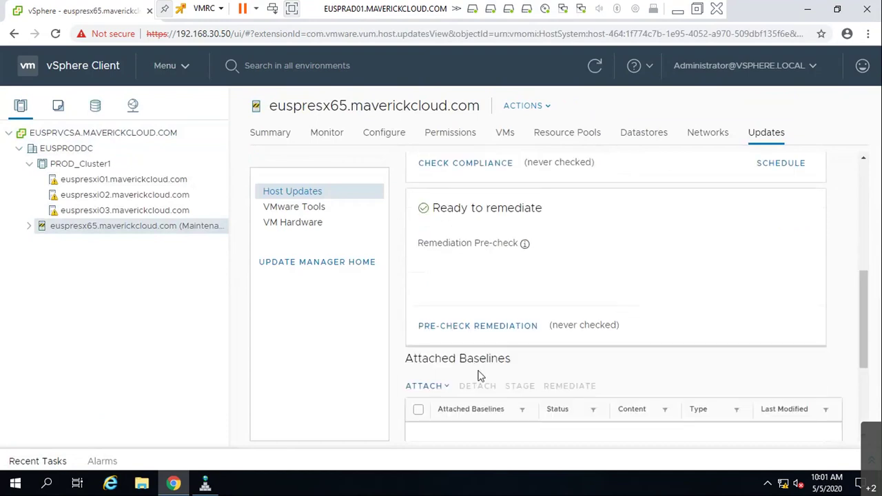
scroll(473, 374, "down", 2)
left_click(425, 267)
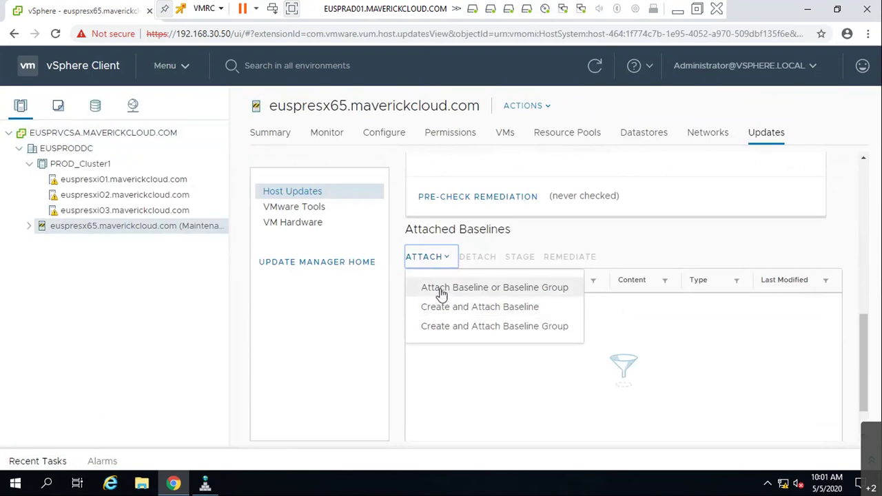
- Dismiss a New Baseline dialog, check the host's actions menu, and reopen the ATTACH choices
left_click(448, 309)
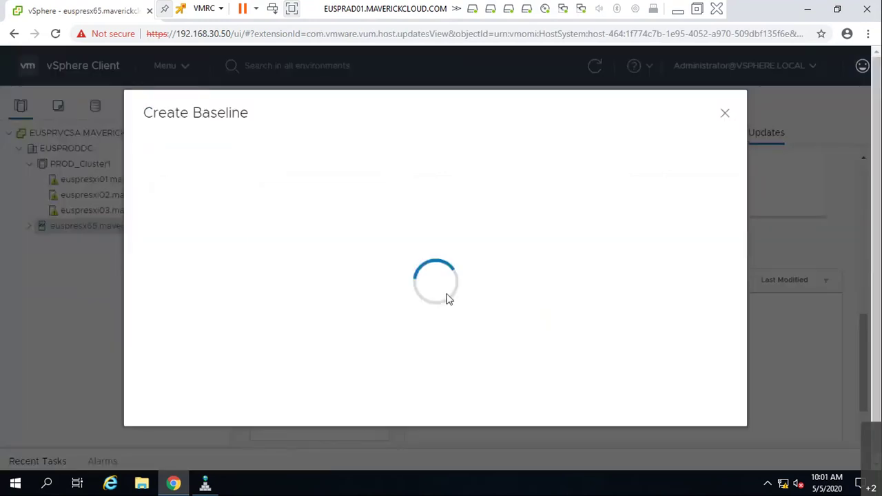
key("Escape")
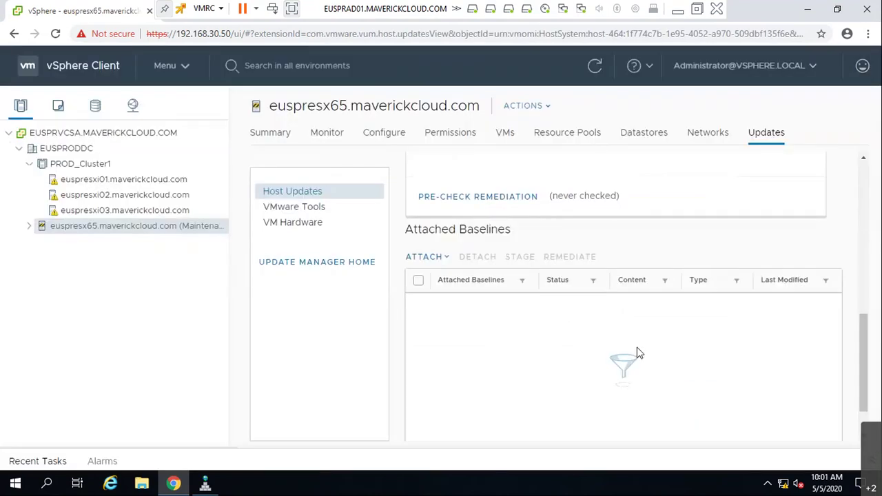
right_click(171, 229)
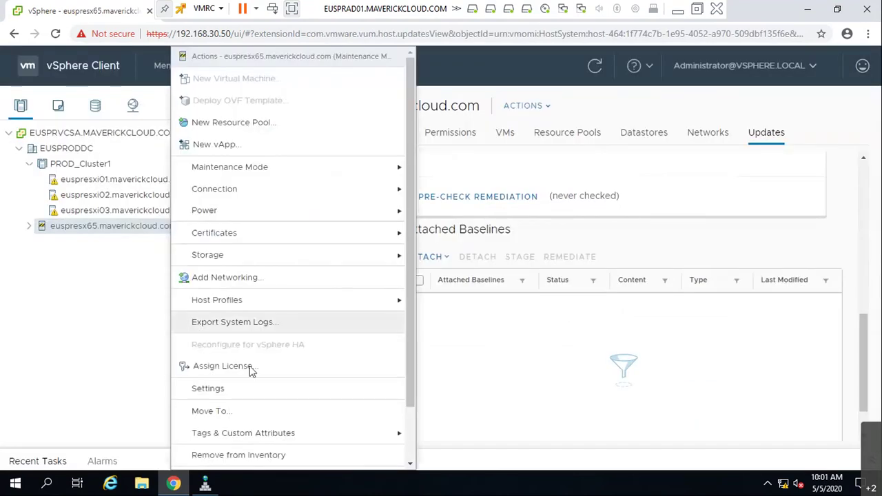
scroll(250, 370, "down", 1)
mouse_move(377, 467)
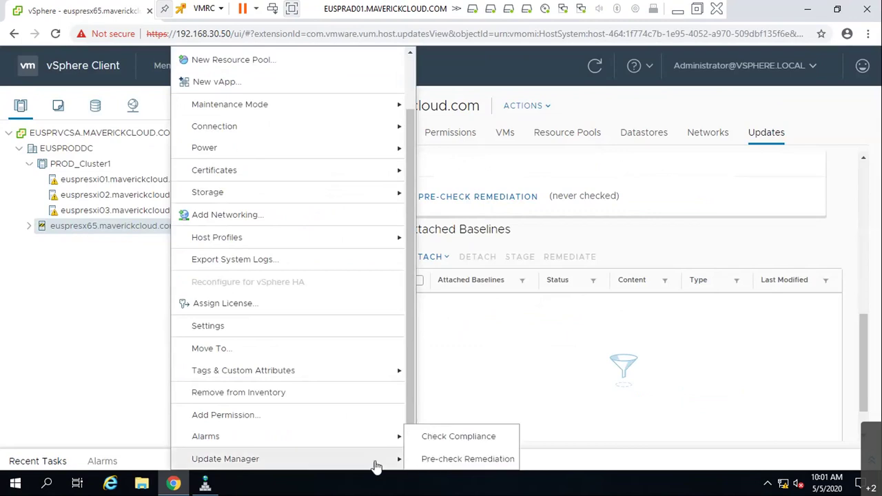
left_click(495, 431)
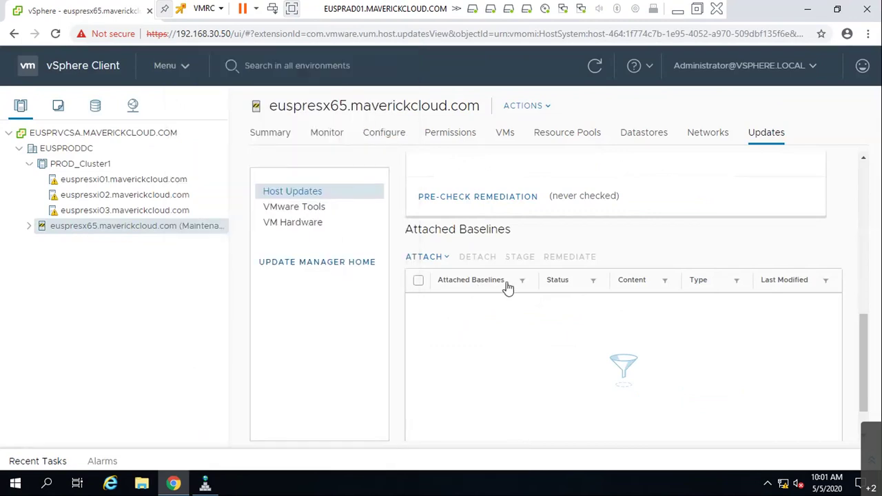
left_click(439, 259)
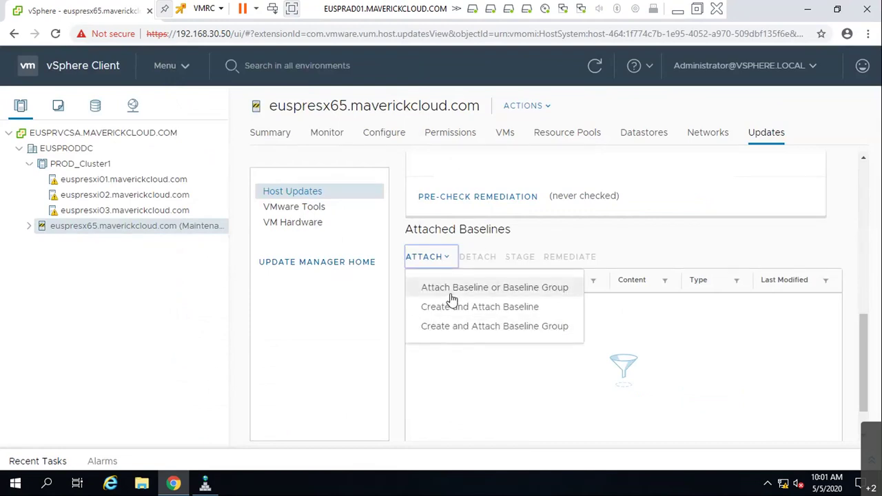
- Attach the 6.5to6.7 upgrade baseline to euspresx65 and view its Host Compliance summary
left_click(453, 293)
left_click(193, 242)
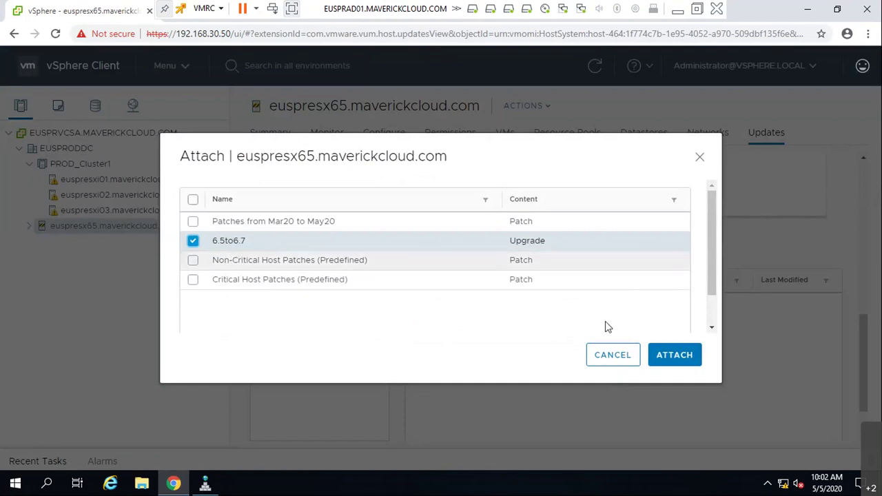
left_click(665, 357)
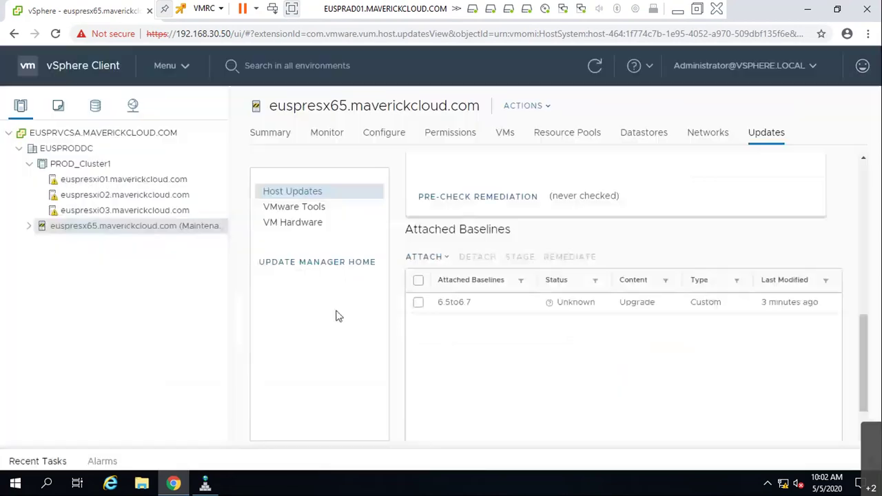
left_click(418, 304)
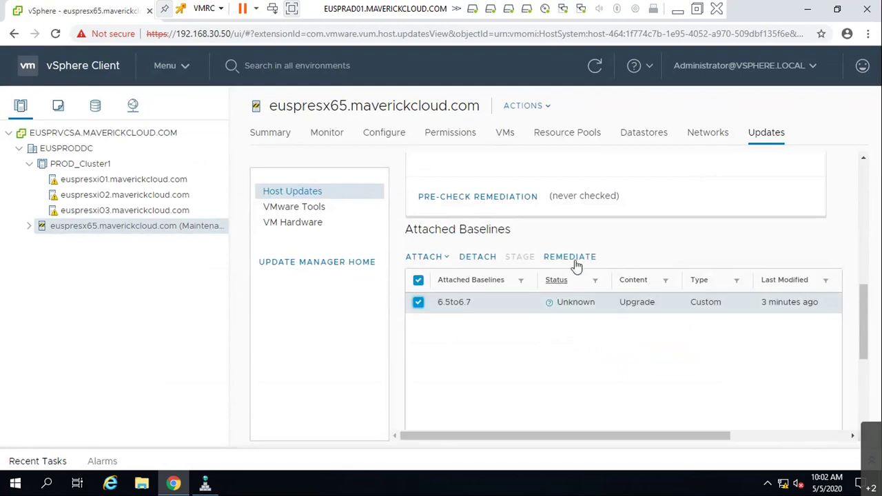
scroll(577, 265, "up", 4)
scroll(569, 351, "down", 2)
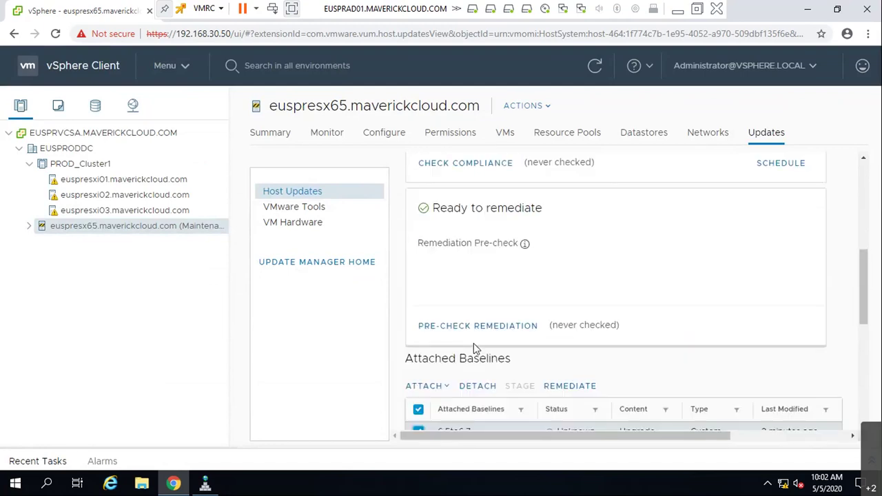
scroll(508, 270, "up", 2)
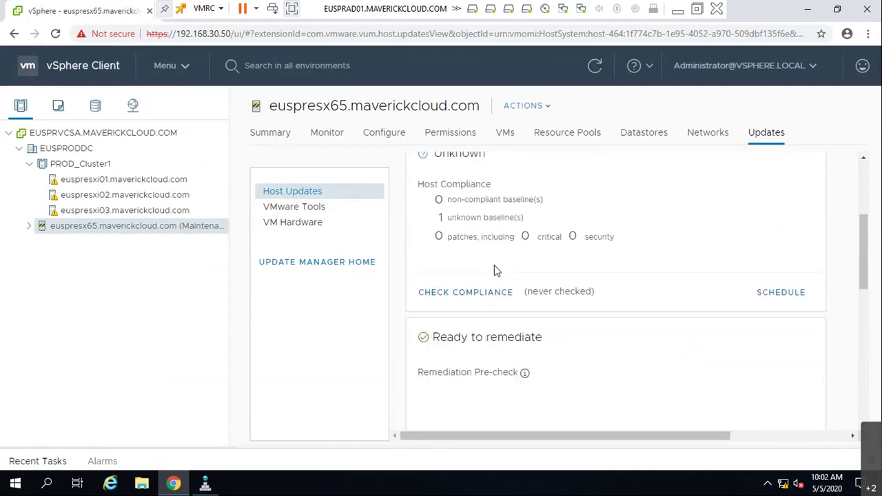
scroll(471, 311, "up", 2)
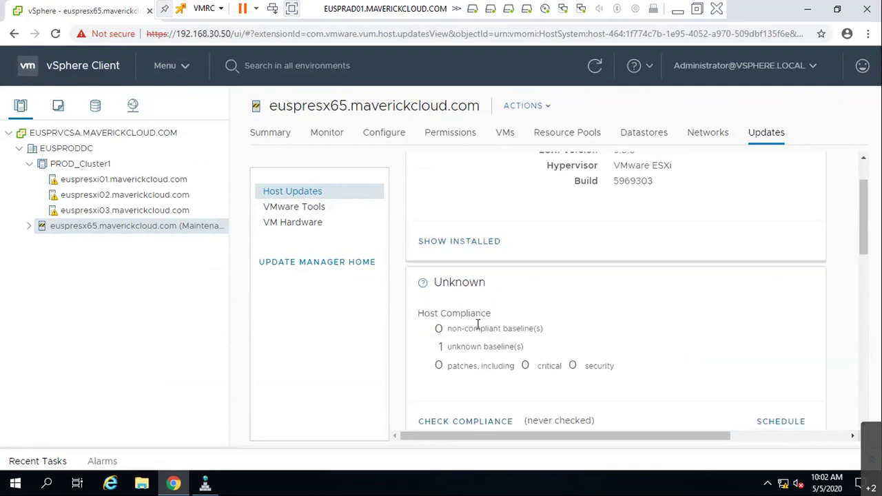
scroll(478, 324, "down", 2)
- Run a compliance check on euspresx65 from the Updates tab, glancing at Recent Tasks
left_click(483, 292)
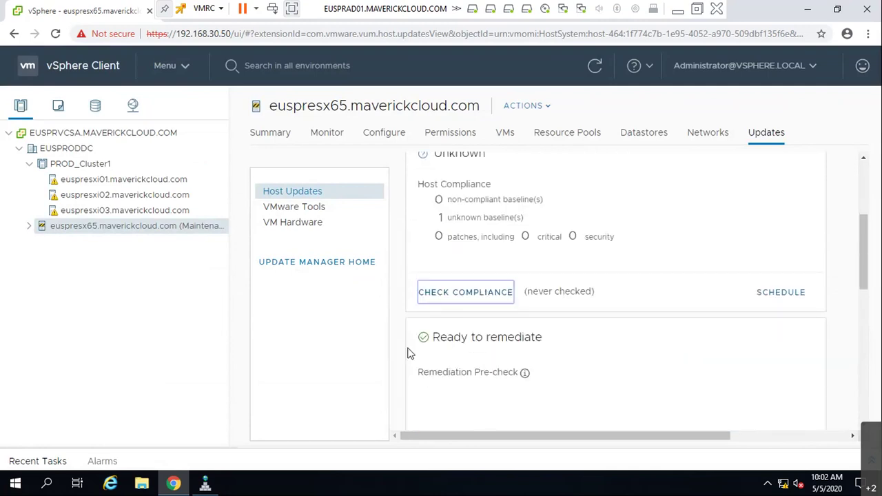
left_click(25, 463)
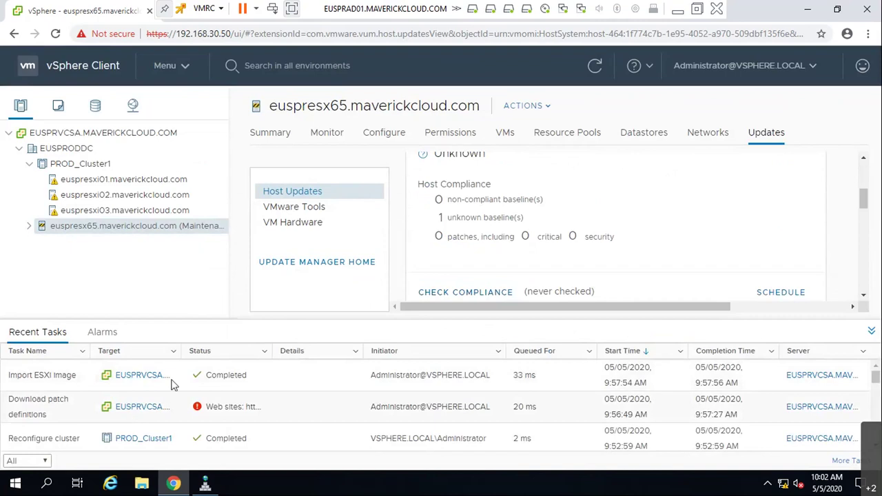
scroll(674, 264, "up", 1)
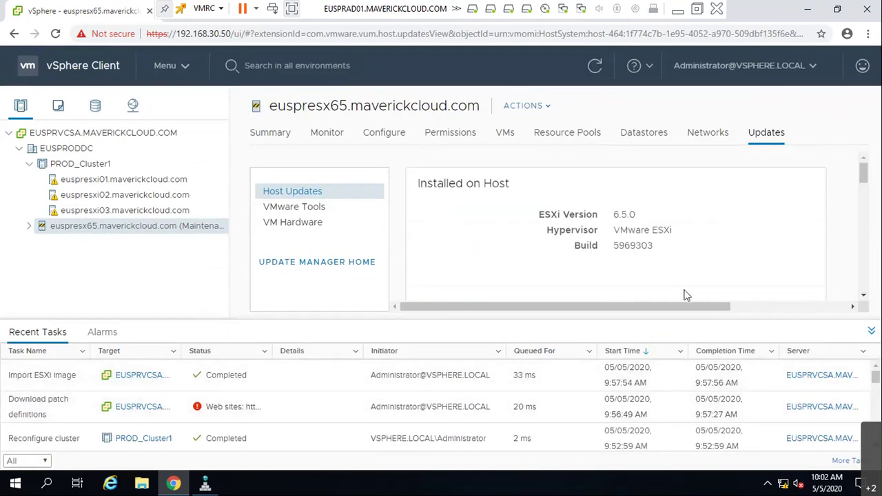
left_click(872, 331)
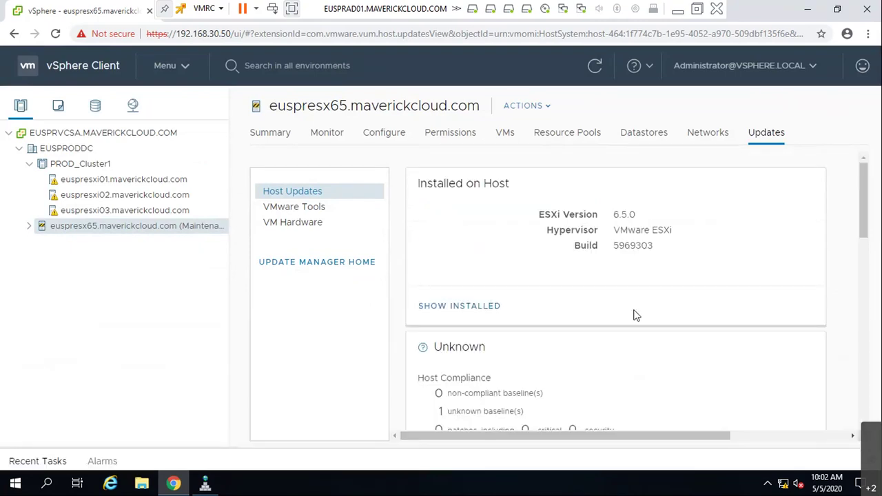
scroll(632, 315, "down", 2)
left_click(434, 357)
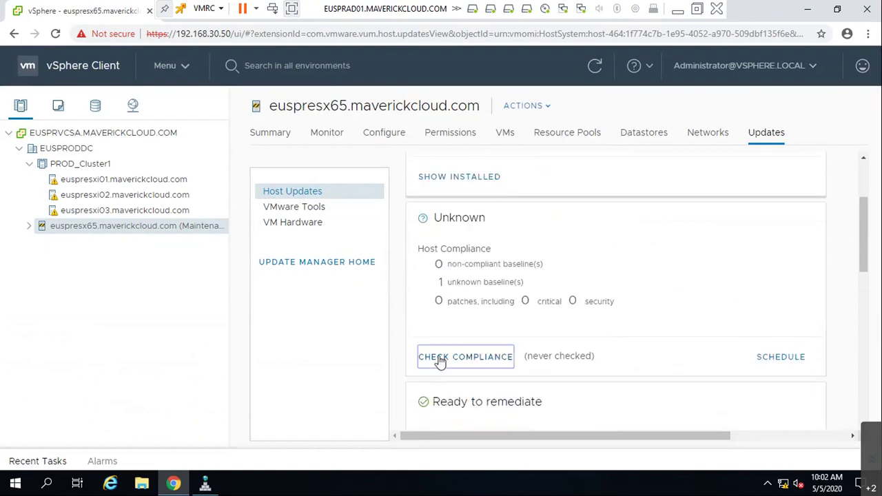
- Check compliance again via the host's Update Manager menu and refresh the update status
right_click(141, 231)
scroll(300, 413, "down", 1)
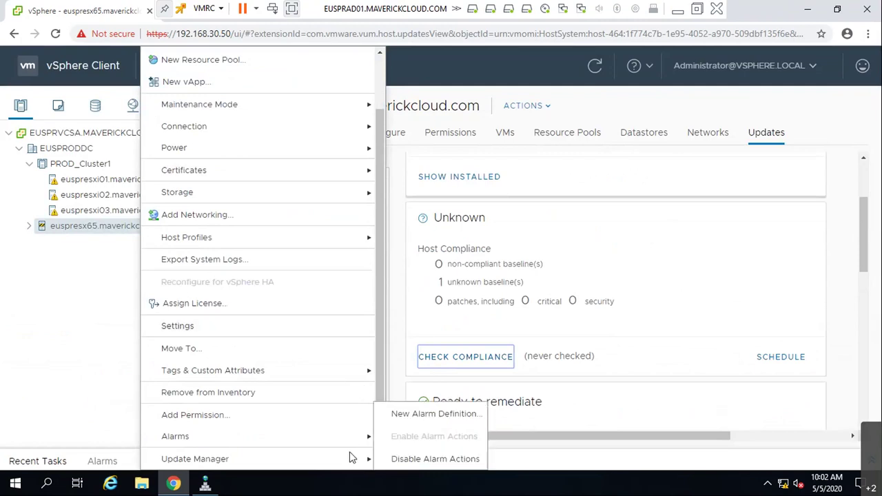
mouse_move(350, 461)
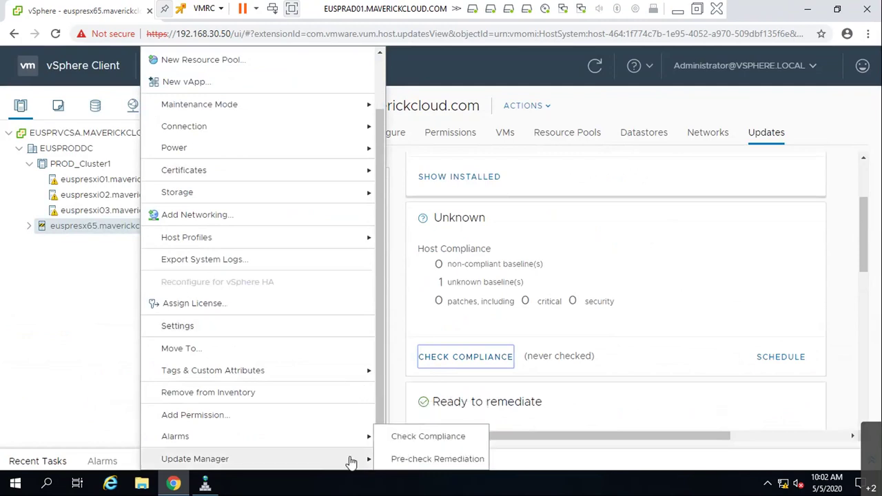
left_click(407, 437)
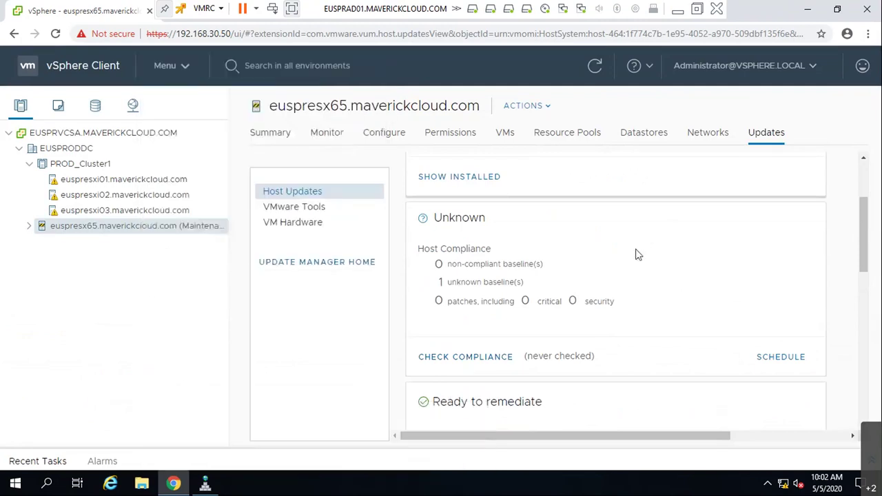
left_click(595, 67)
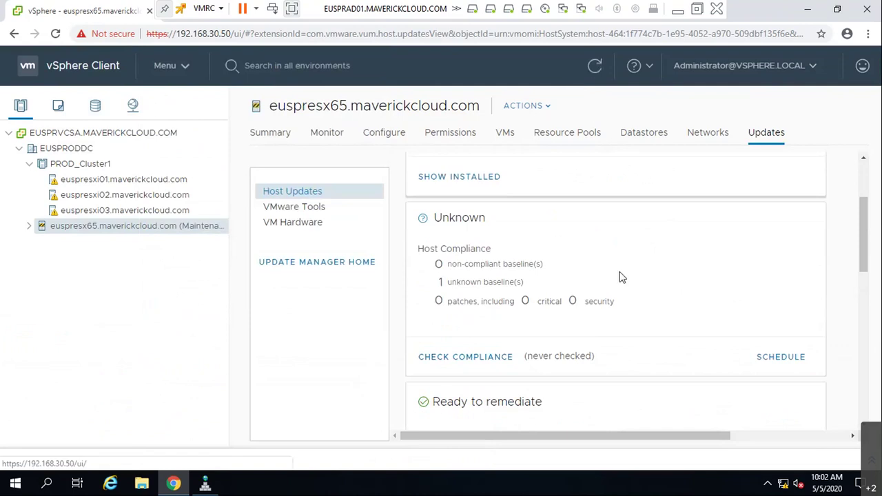
scroll(571, 343, "up", 2)
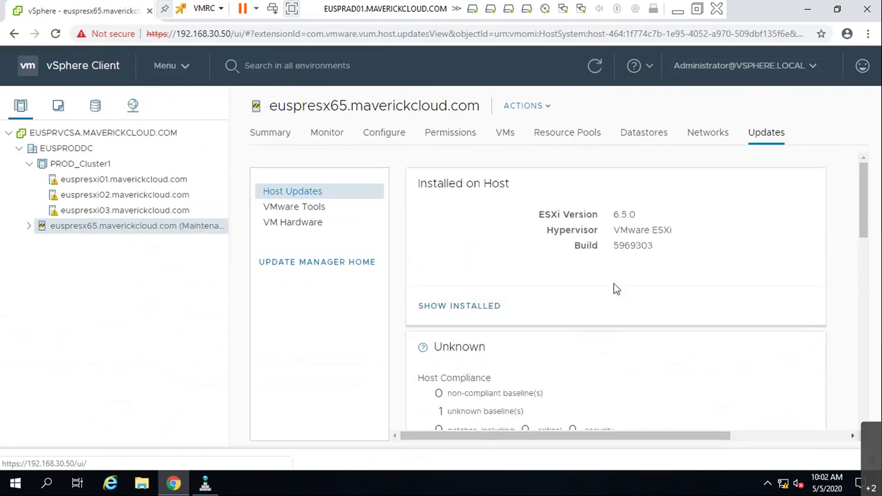
scroll(614, 291, "down", 1)
- Review the updates installed on euspresx65, then close the list
left_click(475, 247)
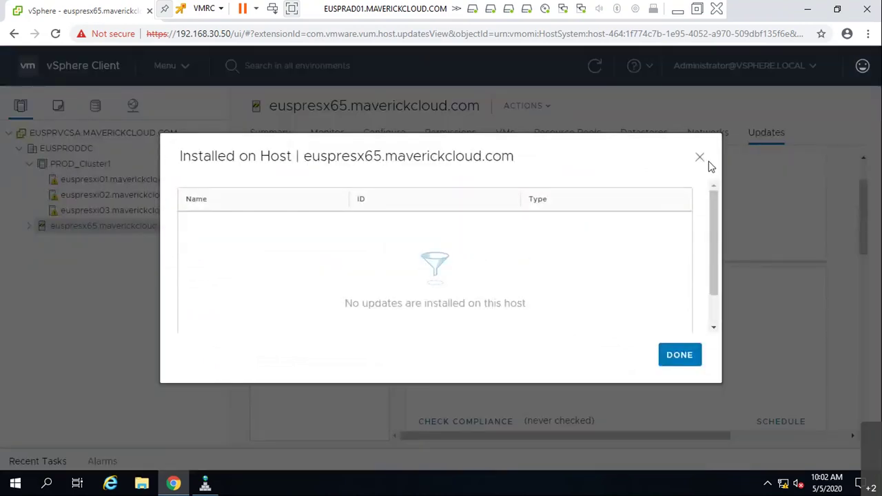
left_click(700, 158)
scroll(516, 335, "down", 2)
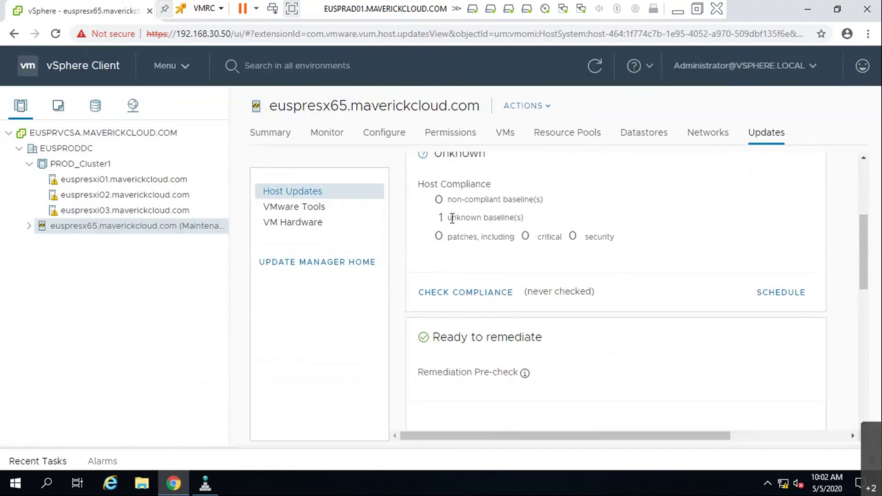
scroll(623, 311, "down", 4)
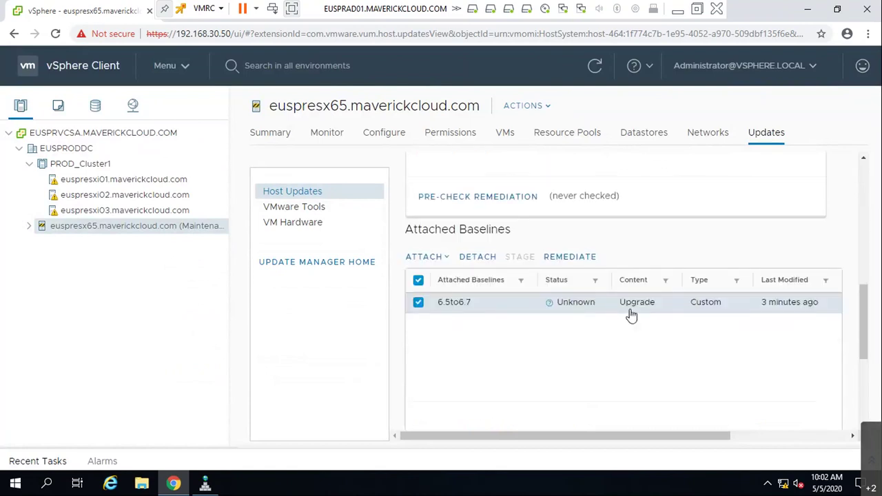
scroll(483, 303, "up", 2)
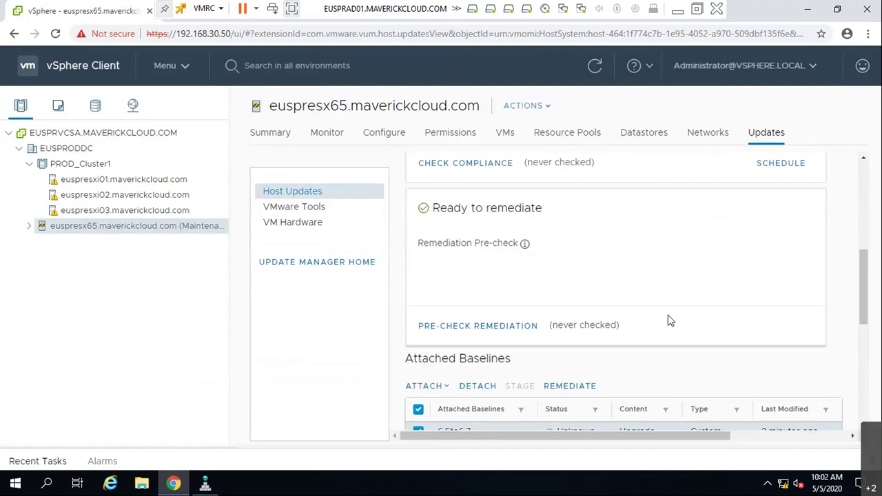
scroll(634, 310, "up", 3)
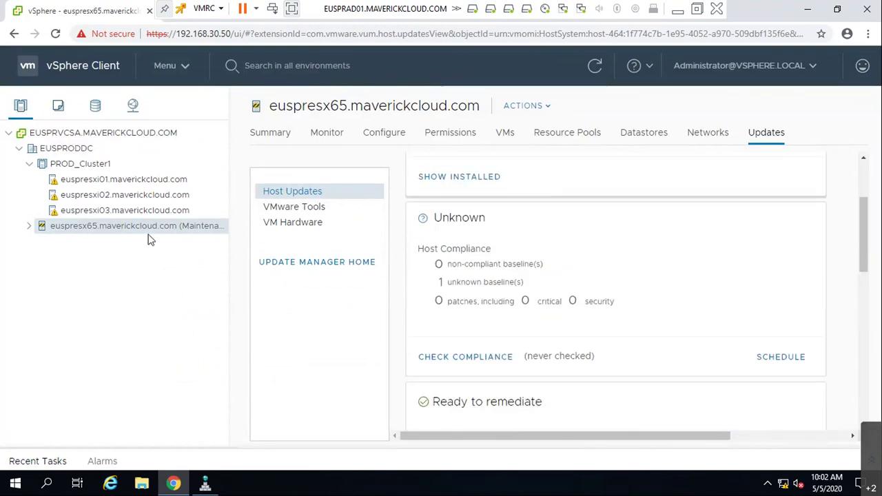
- Run a remediation pre-check on euspresx65 from its Update Manager menu, then close it
right_click(172, 236)
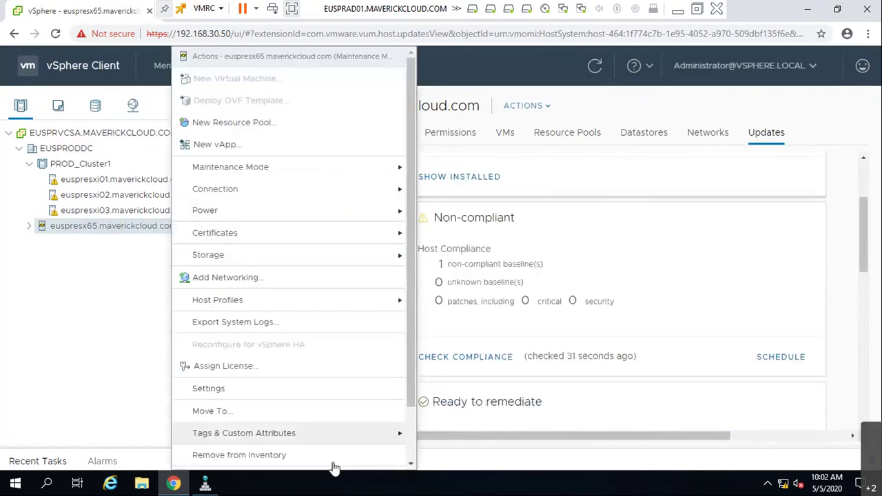
scroll(331, 460, "down", 1)
mouse_move(356, 463)
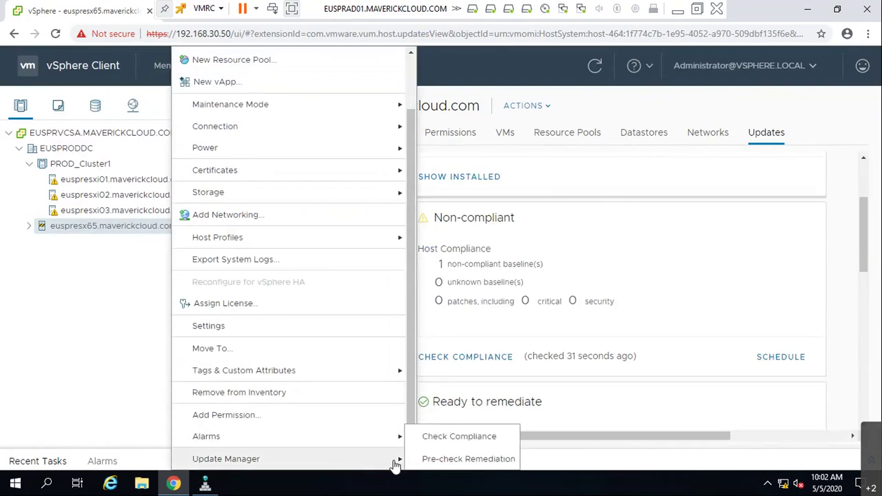
left_click(454, 461)
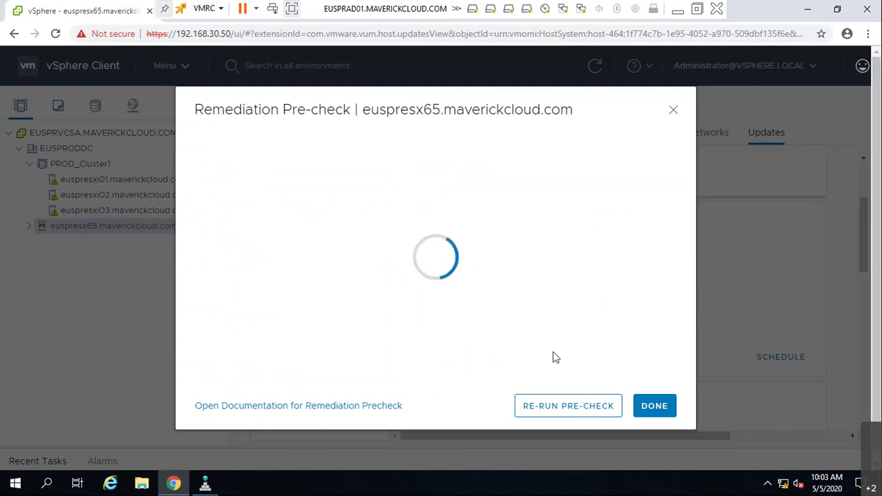
left_click(547, 409)
left_click(655, 406)
- Run another pre-check with the PRE-CHECK REMEDIATION button and close its window
scroll(597, 274, "down", 5)
scroll(593, 338, "up", 4)
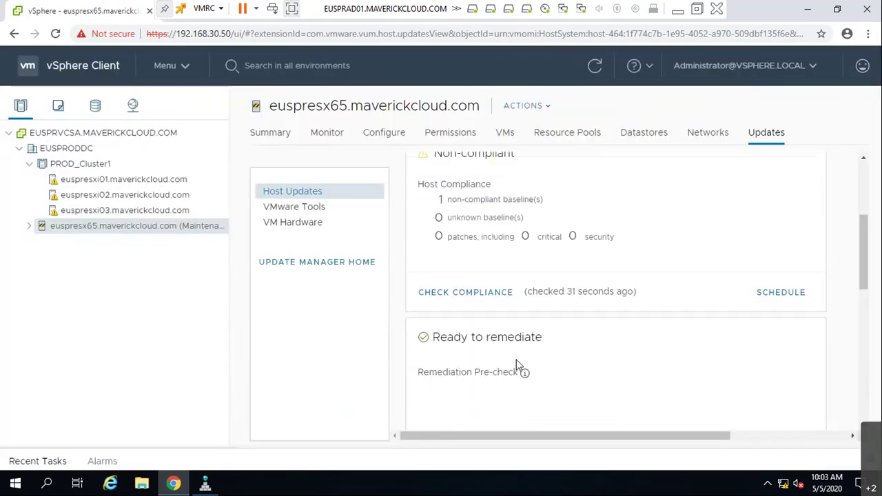
scroll(476, 304, "down", 2)
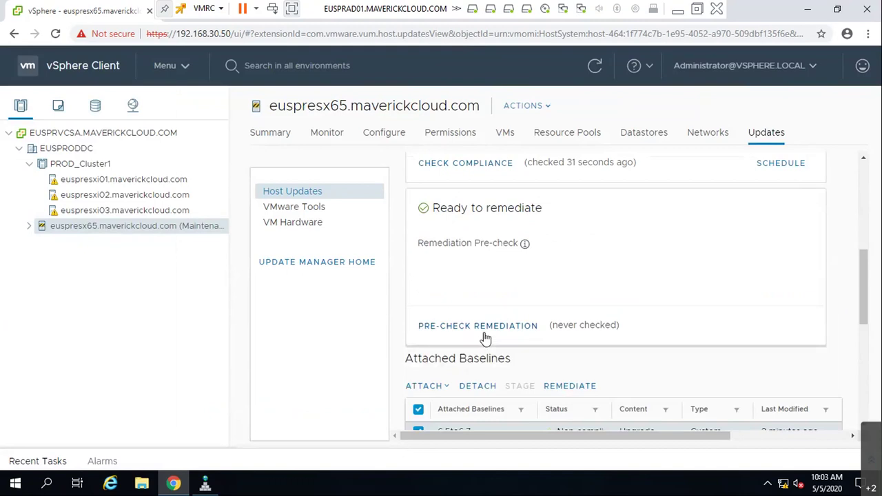
left_click(483, 326)
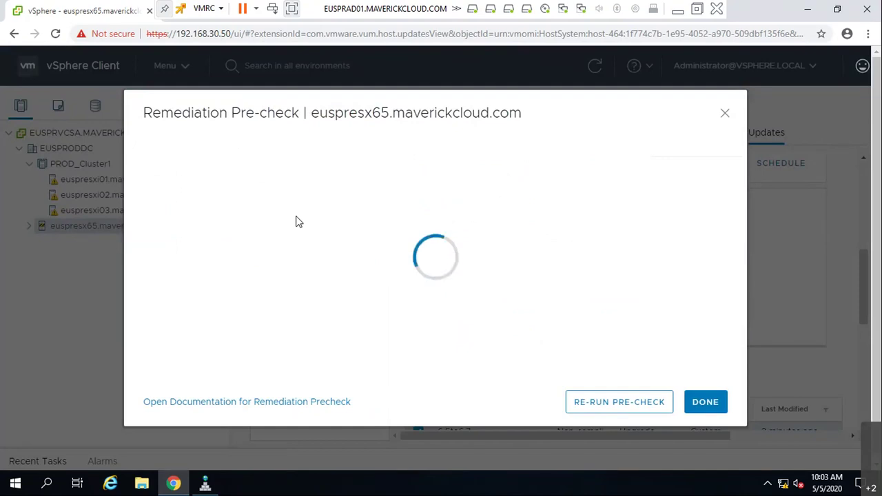
left_click(706, 402)
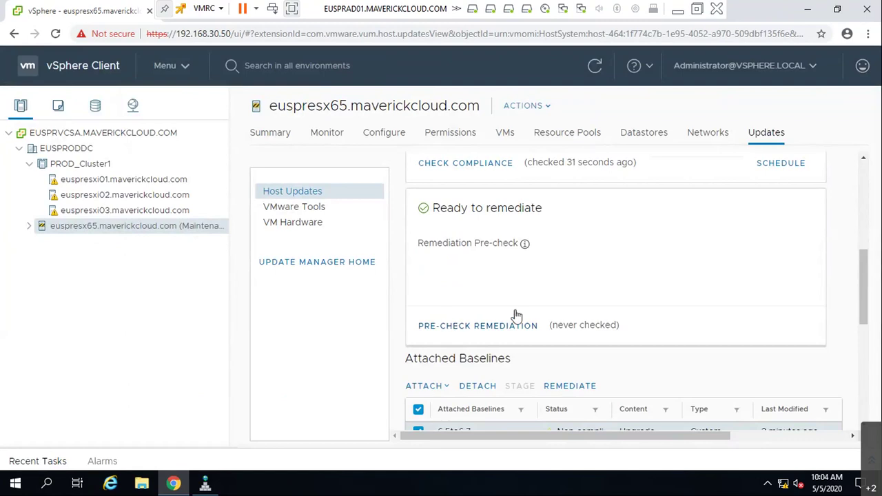
- Remediate euspresx65 with the 6.5to6.7 baseline, accepting the licence terms first
scroll(541, 319, "down", 4)
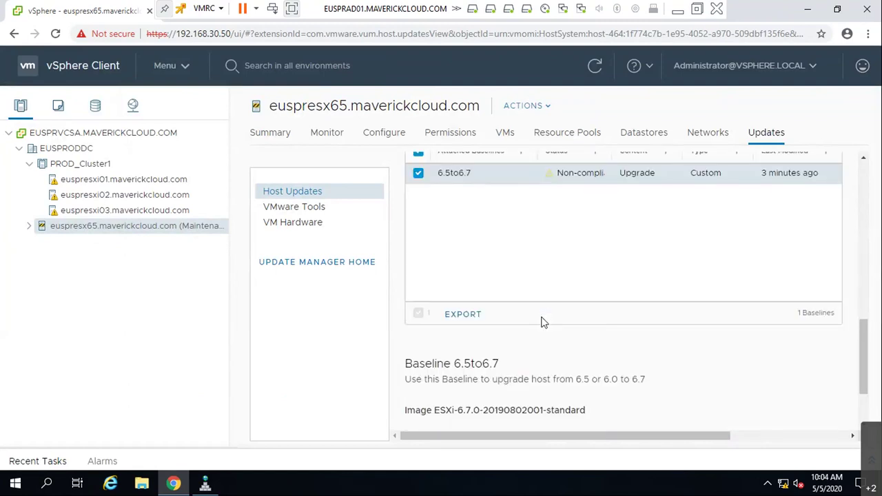
scroll(542, 322, "down", 2)
scroll(542, 319, "up", 3)
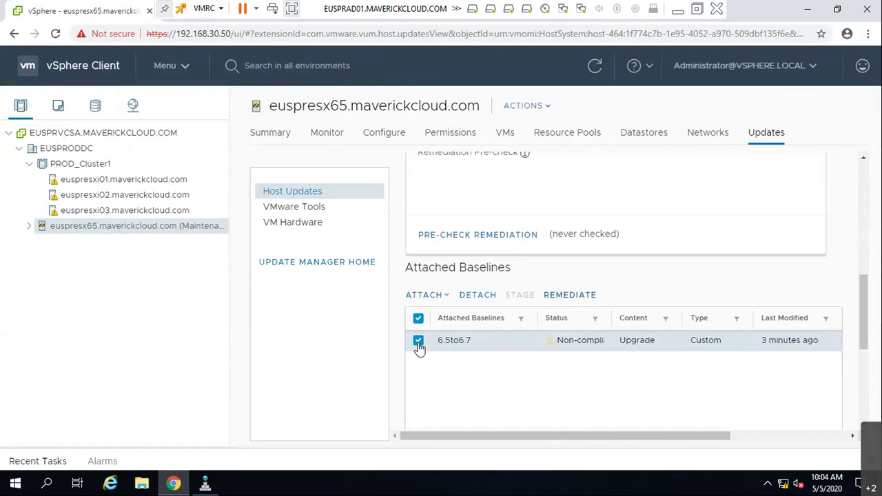
left_click(583, 297)
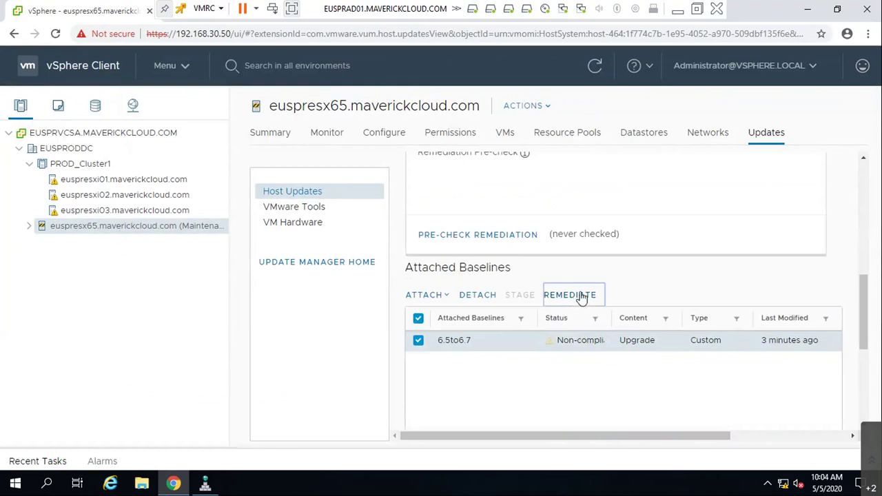
scroll(315, 348, "down", 5)
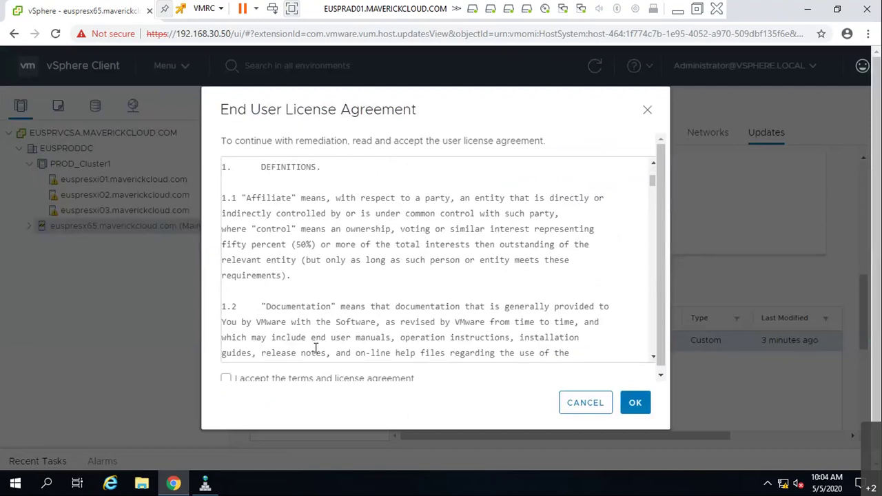
left_click(301, 380)
scroll(346, 317, "down", 5)
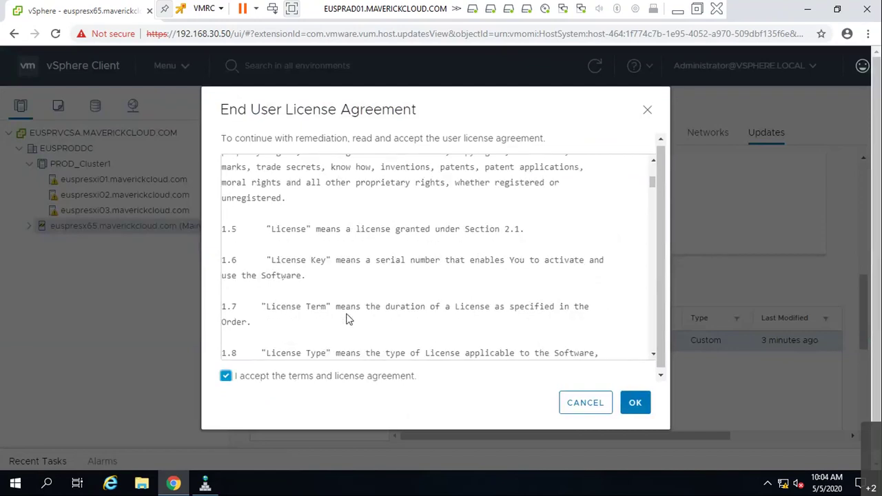
scroll(348, 319, "down", 5)
left_click(635, 402)
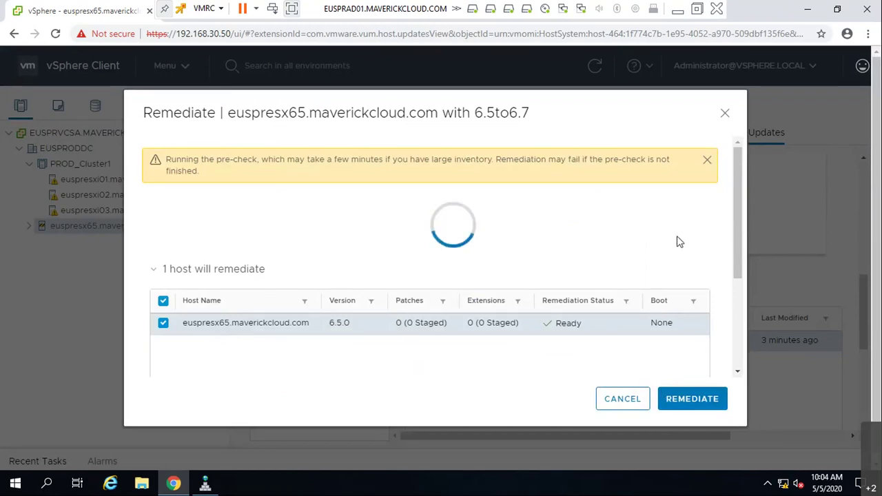
left_click(687, 400)
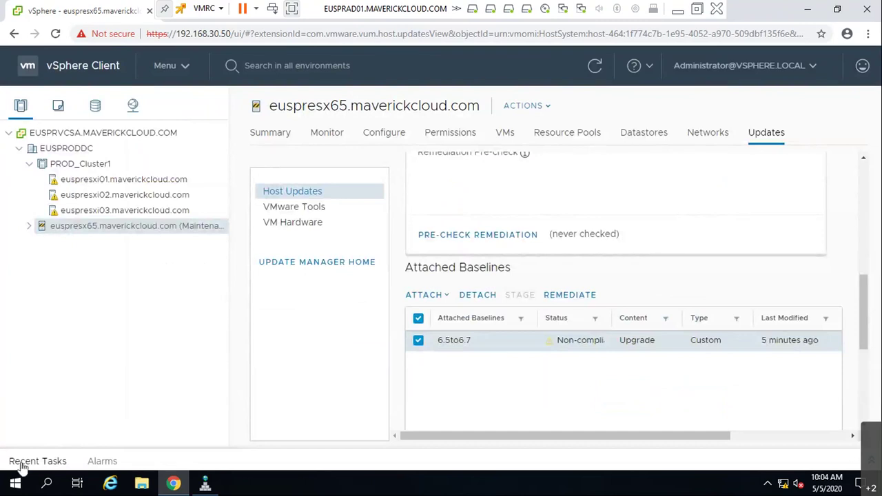
- Expand the Recent Tasks panel and cancel the stalled 0% Scan entity task
left_click(27, 462)
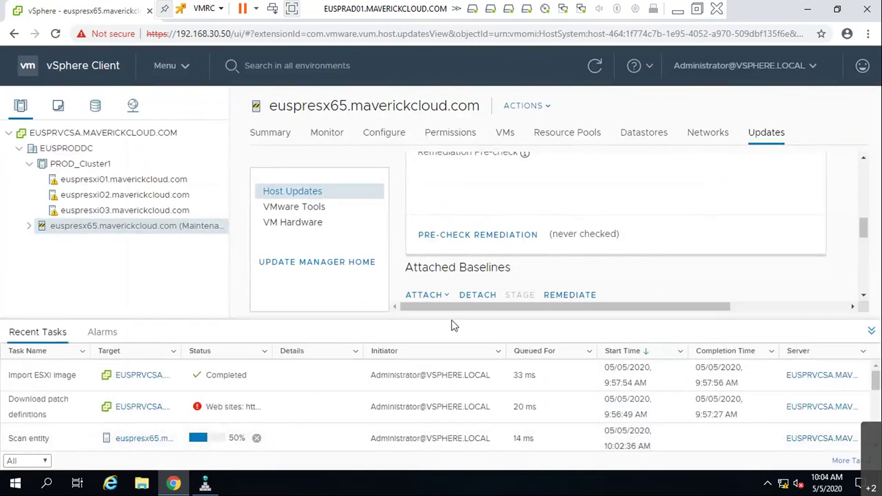
left_click_drag(451, 320, 460, 245)
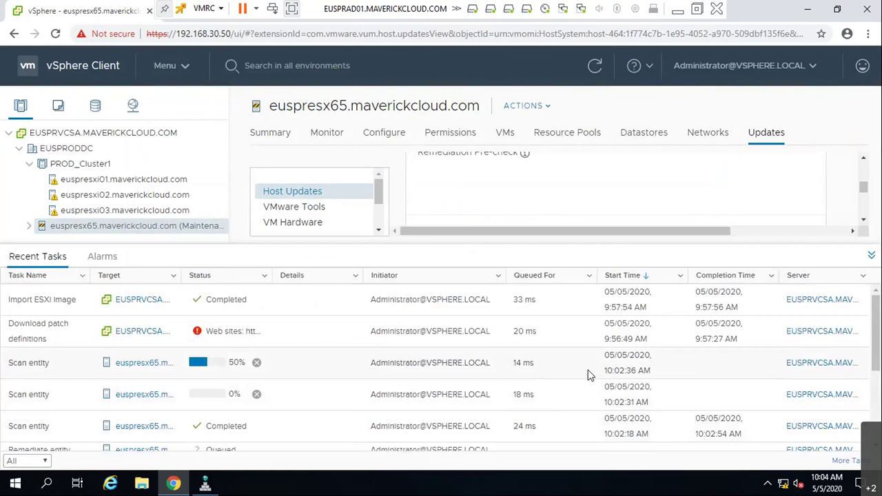
left_click(198, 393)
left_click(257, 393)
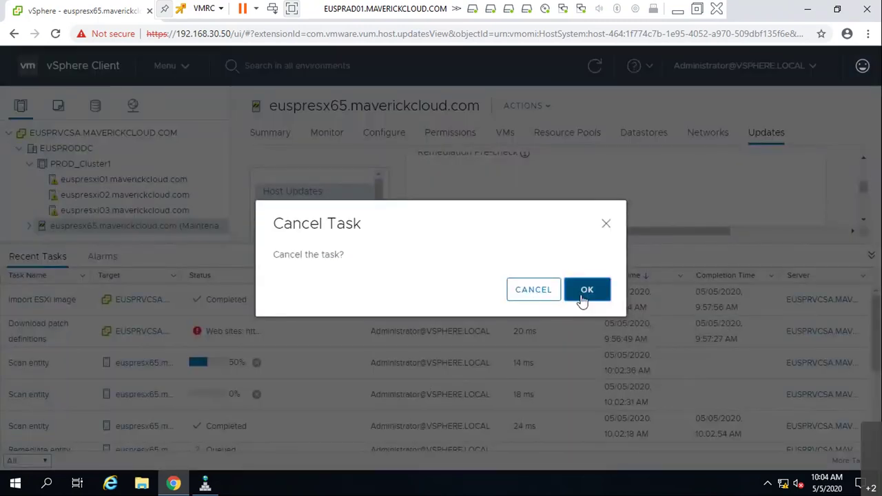
left_click(583, 298)
- Cancel the running Scan entity task and the Cancel scanning entity task, confirming each
scroll(613, 300, "down", 1)
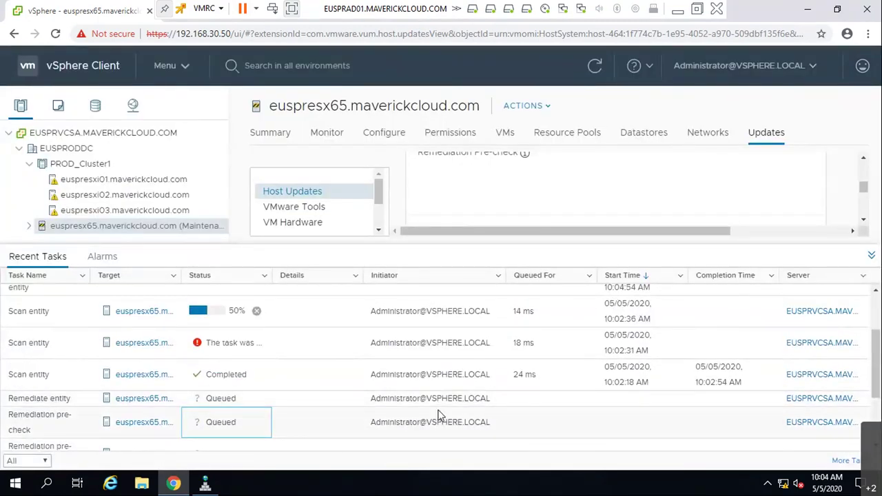
scroll(237, 383, "down", 2)
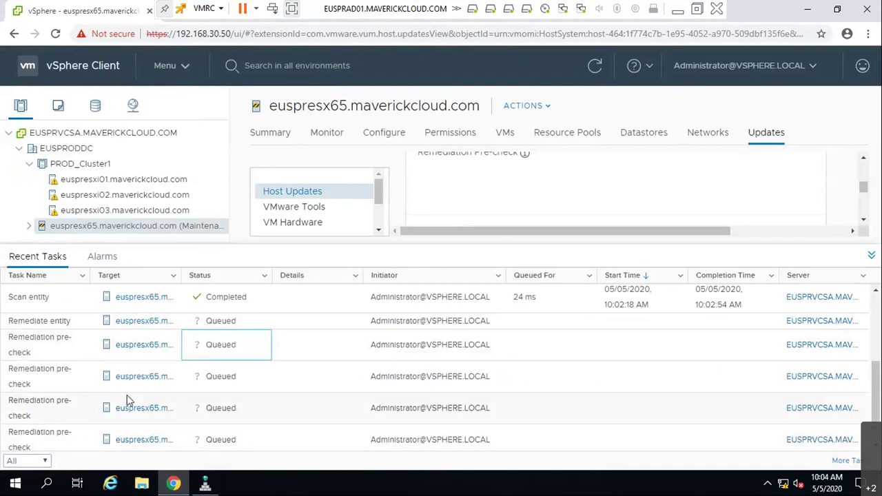
scroll(269, 411, "down", 1)
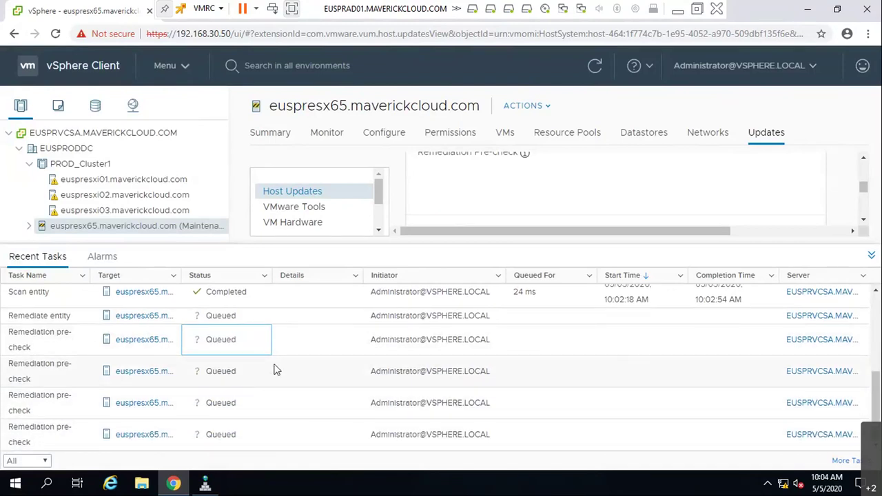
scroll(283, 407, "up", 4)
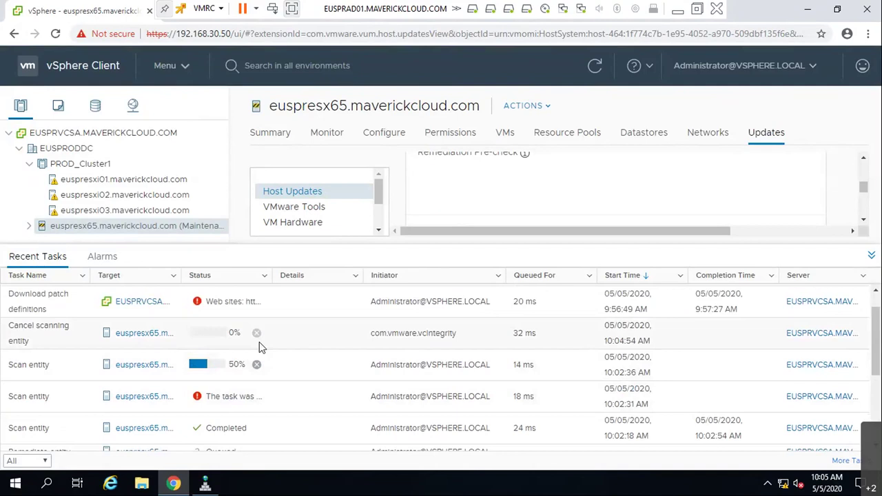
left_click(259, 370)
left_click(581, 292)
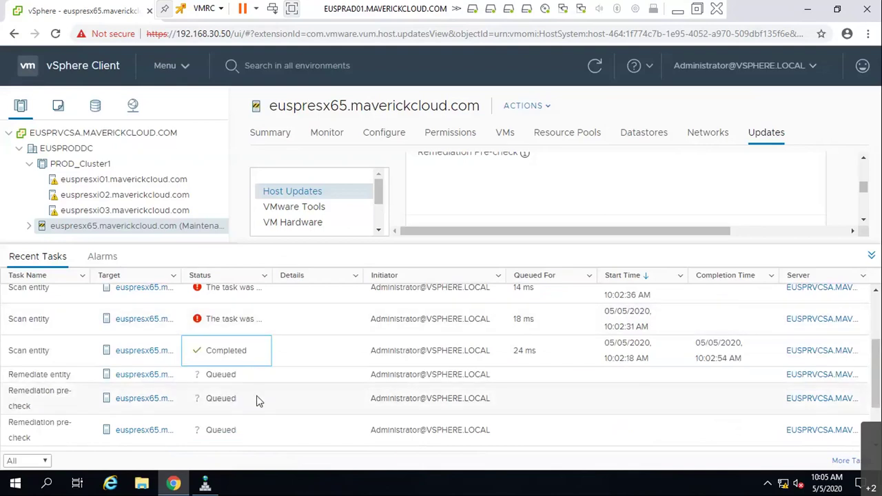
left_click(256, 335)
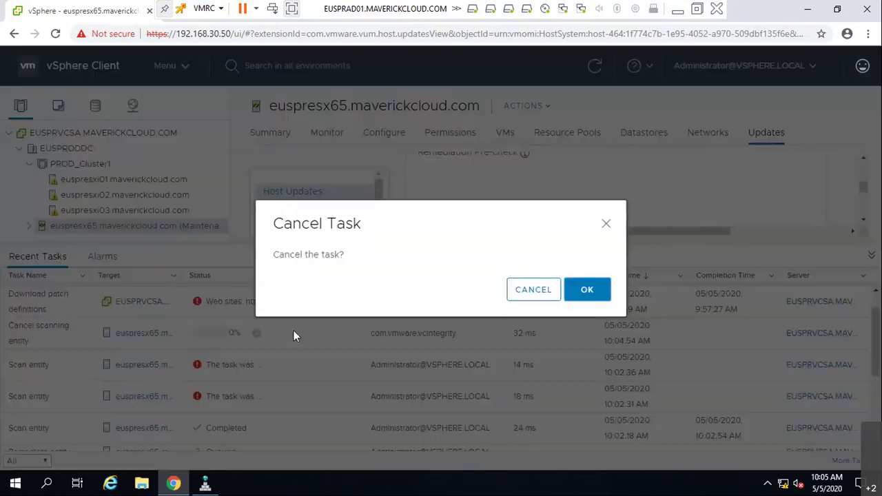
left_click(594, 293)
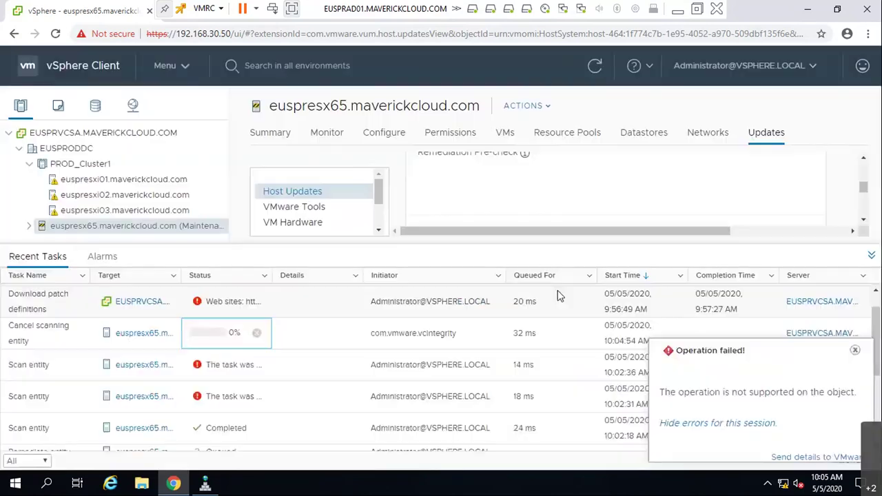
- Dismiss the Operation failed notice and collapse the Recent Tasks panel
left_click(855, 351)
scroll(319, 380, "down", 2)
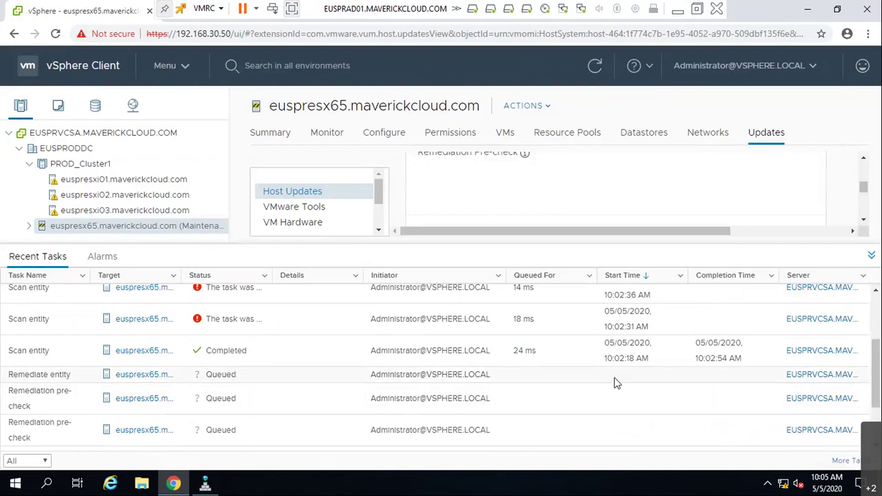
scroll(227, 394, "down", 2)
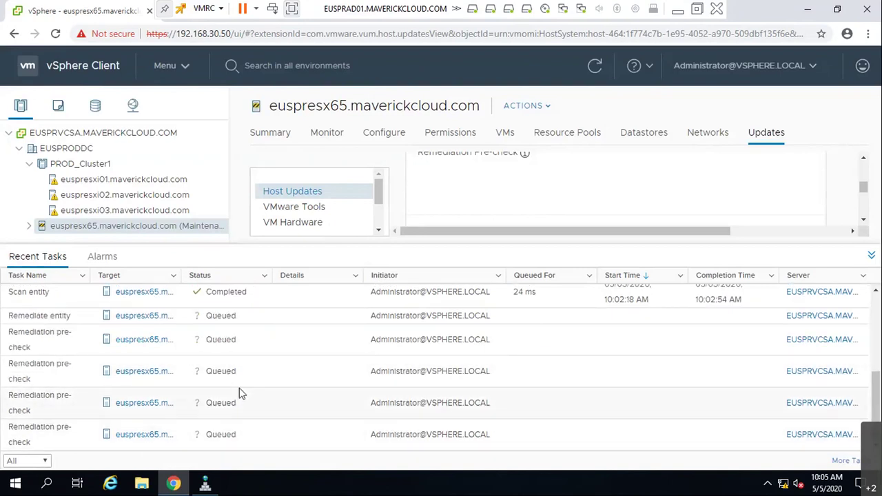
scroll(242, 388, "up", 4)
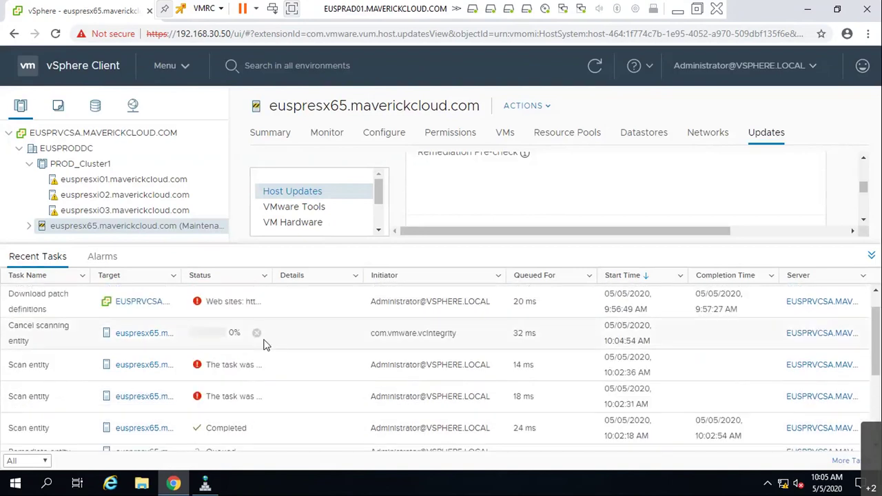
left_click(872, 257)
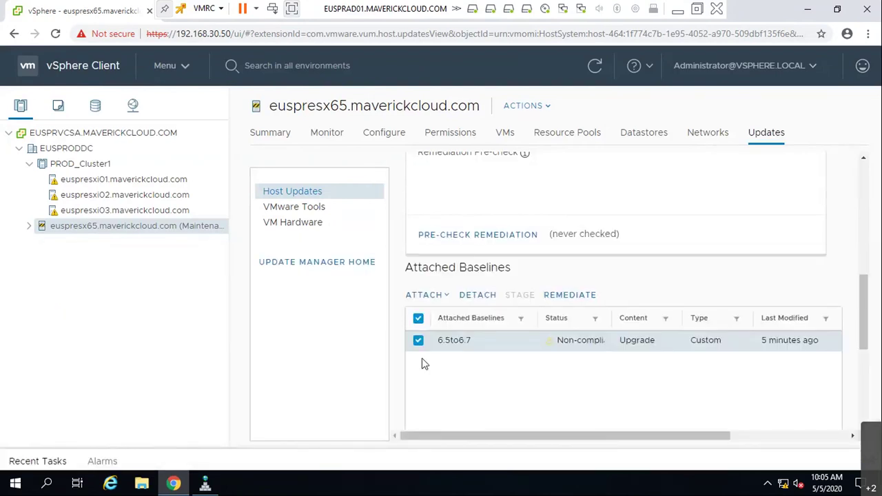
scroll(616, 358, "up", 2)
scroll(615, 358, "down", 4)
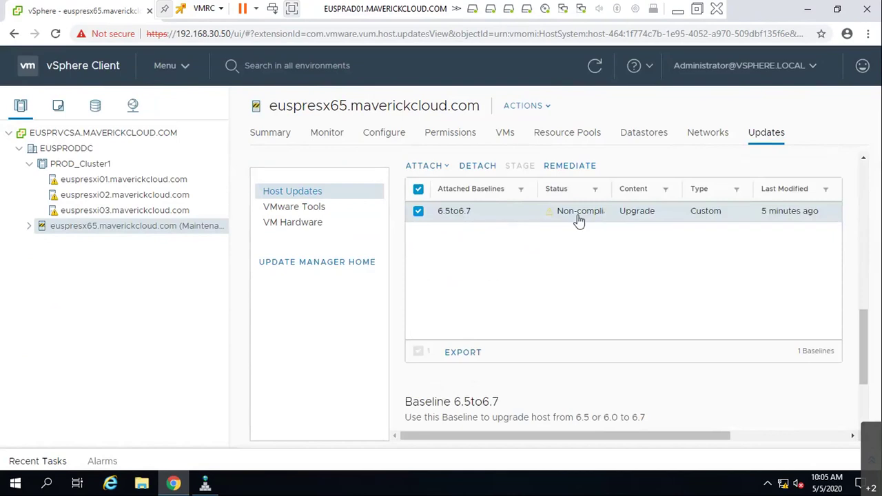
scroll(554, 344, "up", 6)
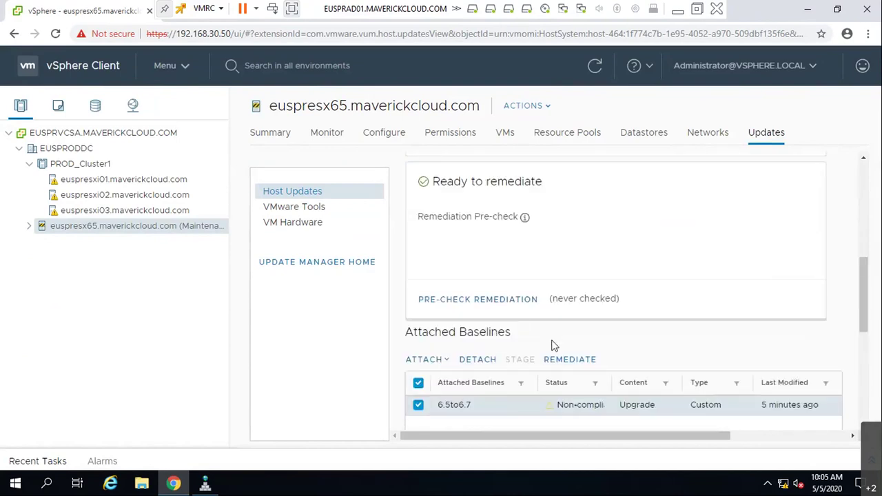
scroll(548, 320, "up", 1)
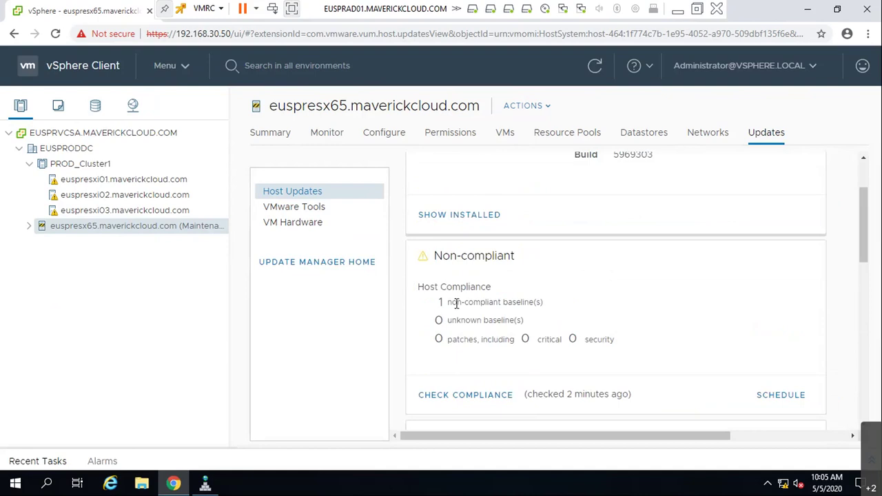
scroll(457, 319, "up", 2)
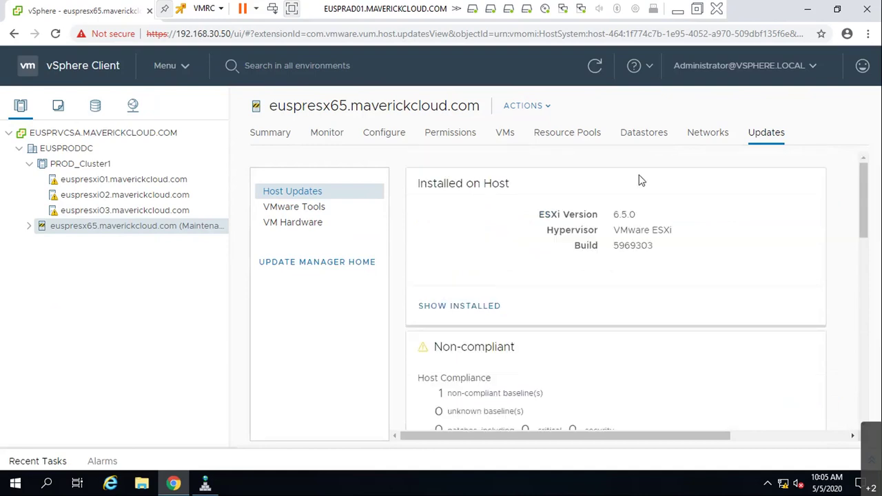
left_click_drag(615, 214, 646, 215)
scroll(566, 338, "down", 8)
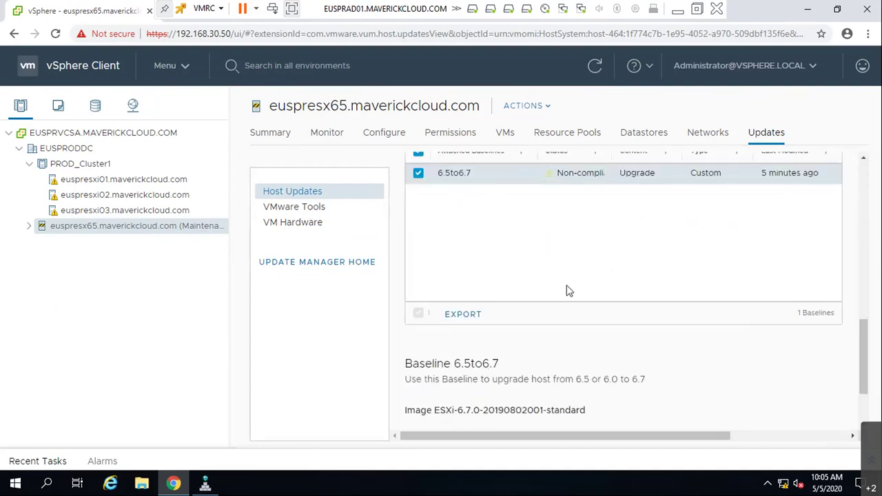
scroll(676, 394, "down", 2)
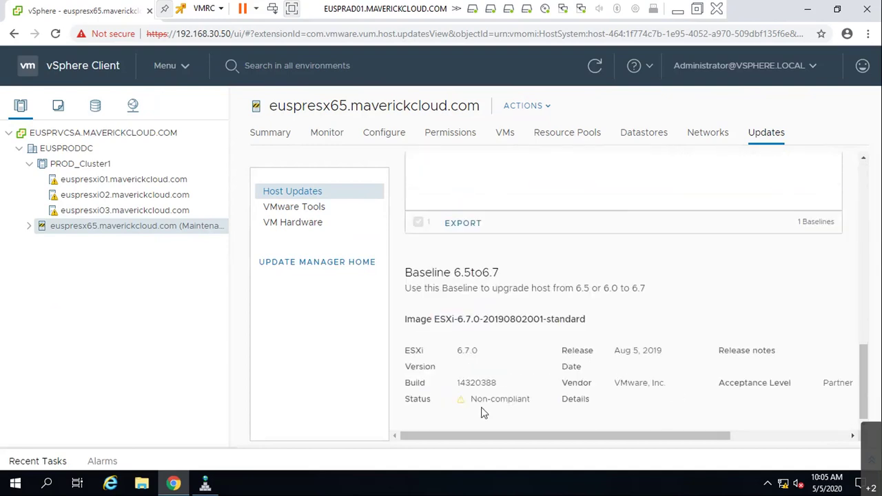
left_click_drag(458, 350, 477, 350)
left_click_drag(620, 351, 658, 350)
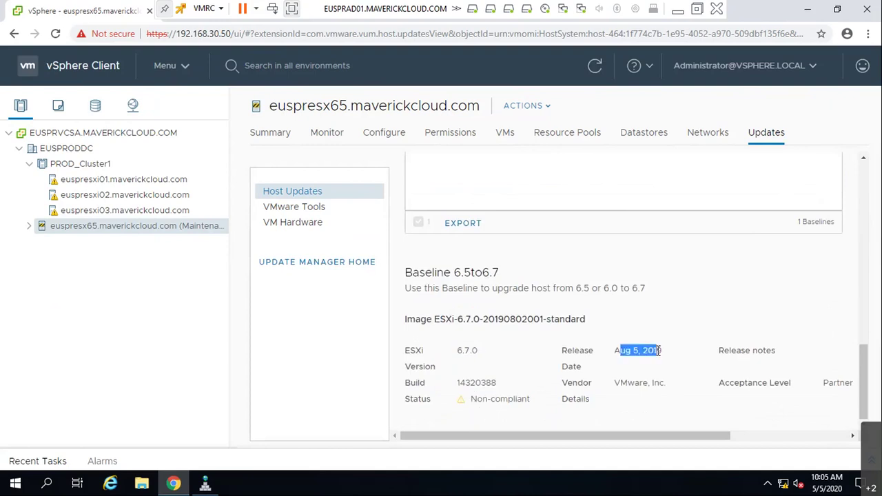
mouse_move(476, 382)
left_mouse_down()
mouse_move(496, 382)
mouse_move(471, 399)
left_mouse_up()
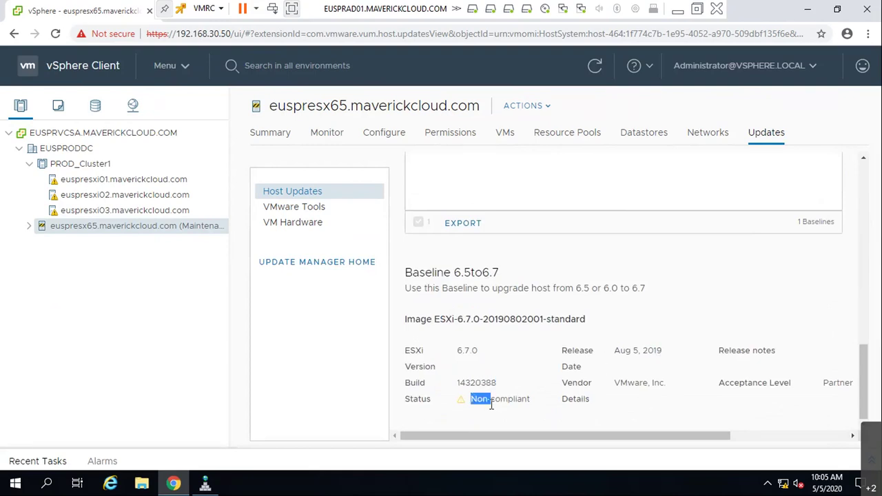
left_click(28, 461)
- Inspect the Cancel scanning, queued Remediate entity and last pre-check tasks in Recent Tasks
scroll(280, 380, "down", 3)
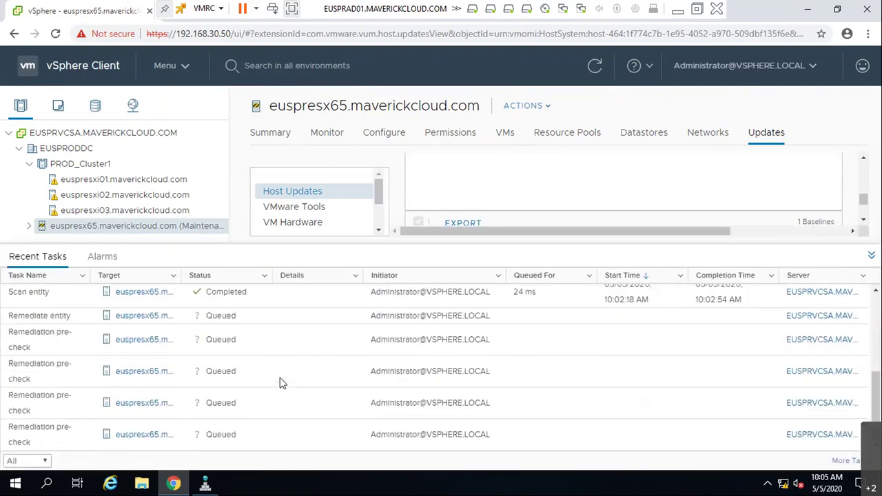
scroll(280, 381, "up", 5)
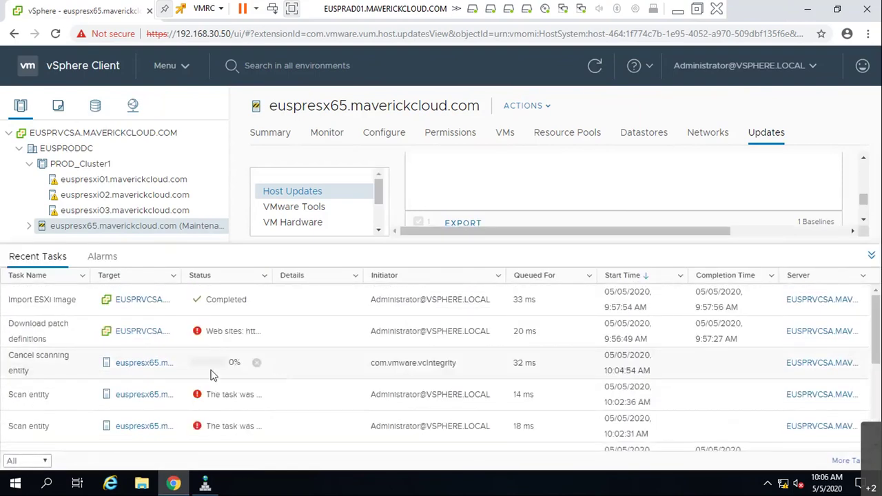
left_click(46, 362)
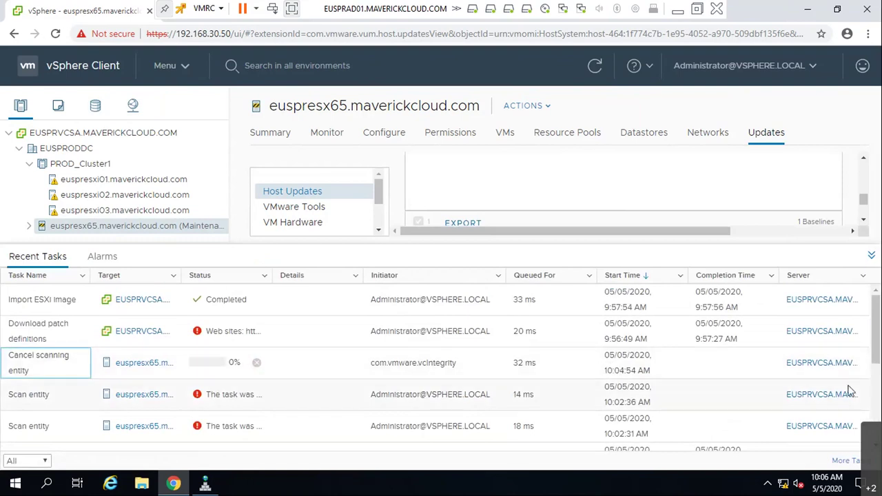
scroll(510, 406, "down", 5)
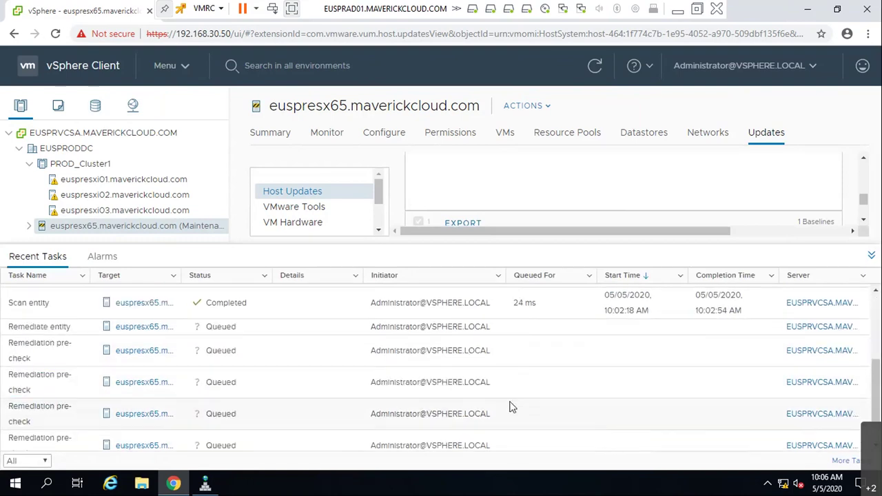
right_click(274, 324)
left_click(204, 347)
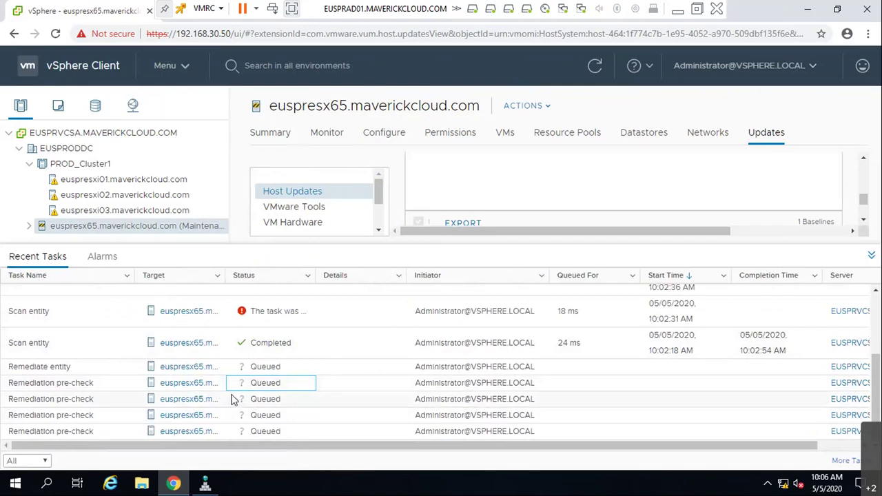
left_click(132, 432)
right_click(136, 432)
left_click(116, 431)
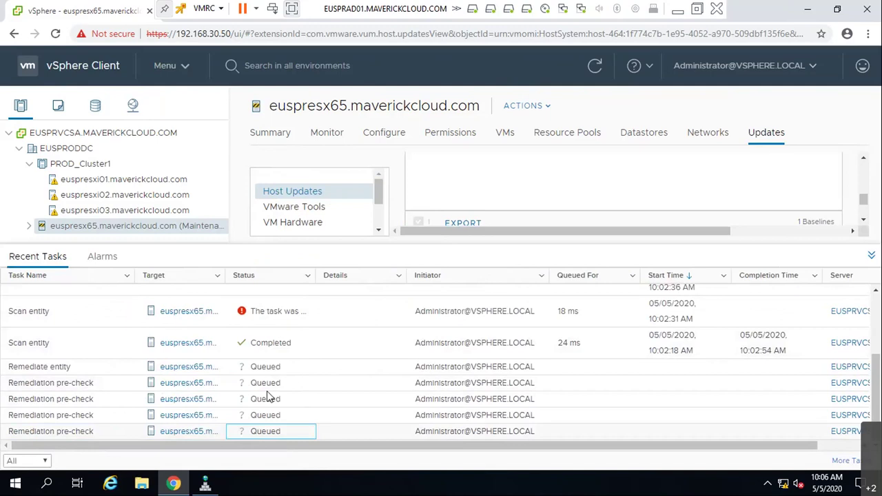
- Select the stuck 0% Cancel scanning entity task and try stopping it
scroll(274, 393, "up", 3)
left_click(115, 374)
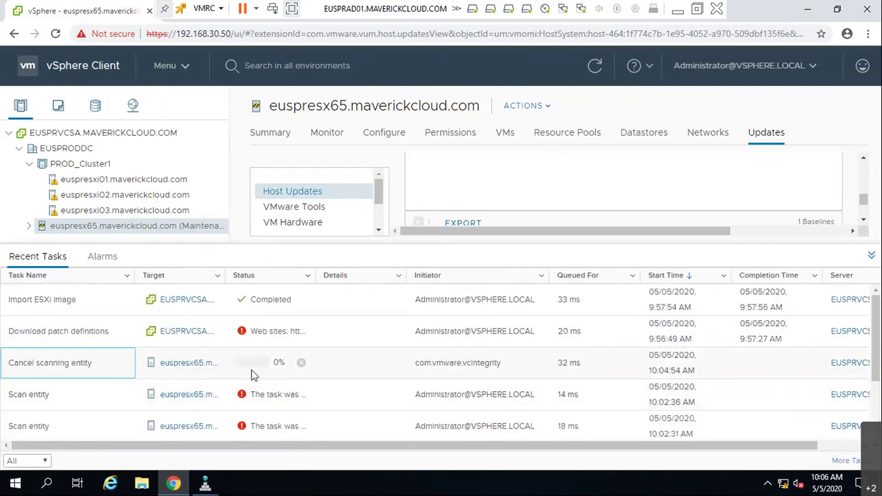
left_click(301, 361)
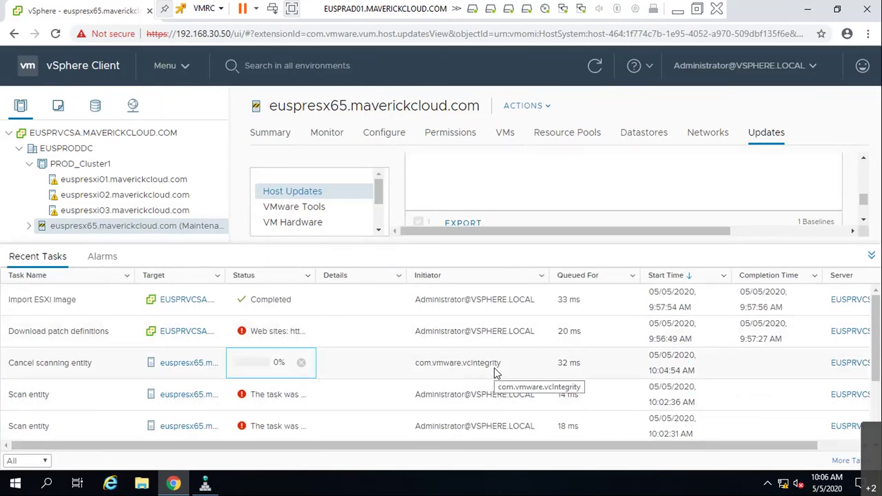
scroll(498, 373, "down", 1)
scroll(498, 372, "up", 1)
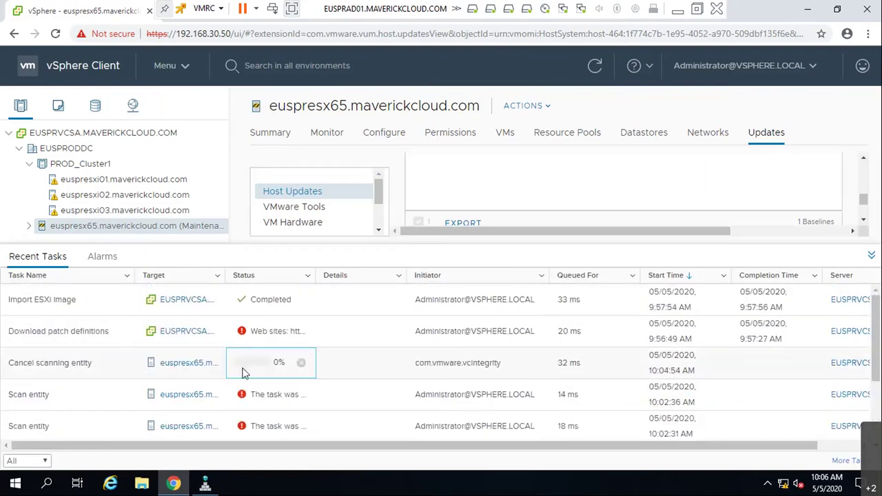
scroll(457, 376, "down", 3)
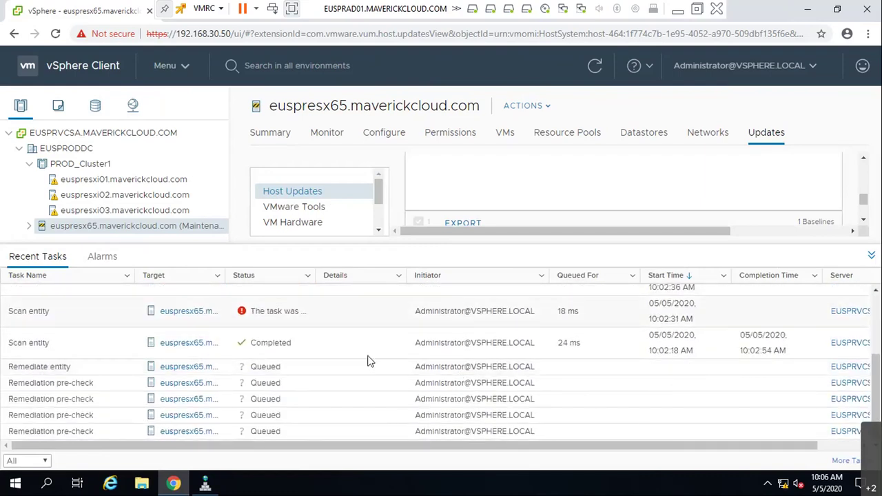
scroll(437, 416, "up", 2)
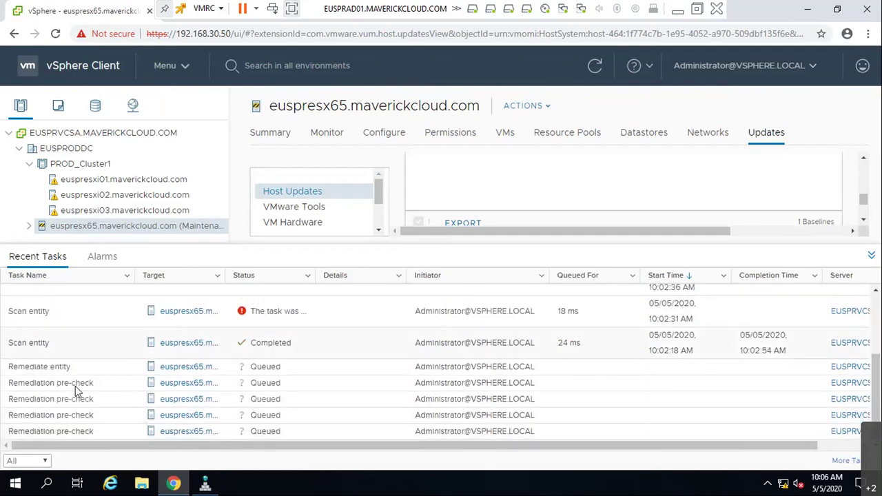
left_click(242, 356)
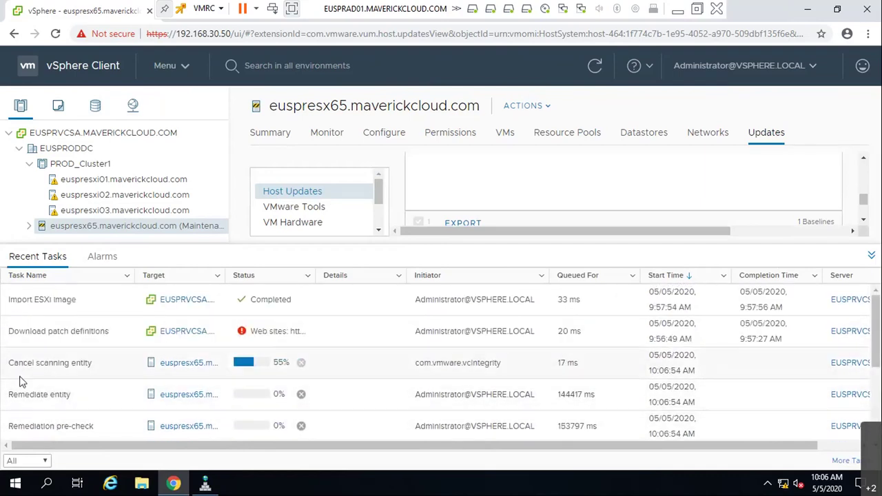
left_click(303, 365)
- Scroll through Recent Tasks until the cancel-scanning task and one pre-check show completed
scroll(244, 370, "down", 5)
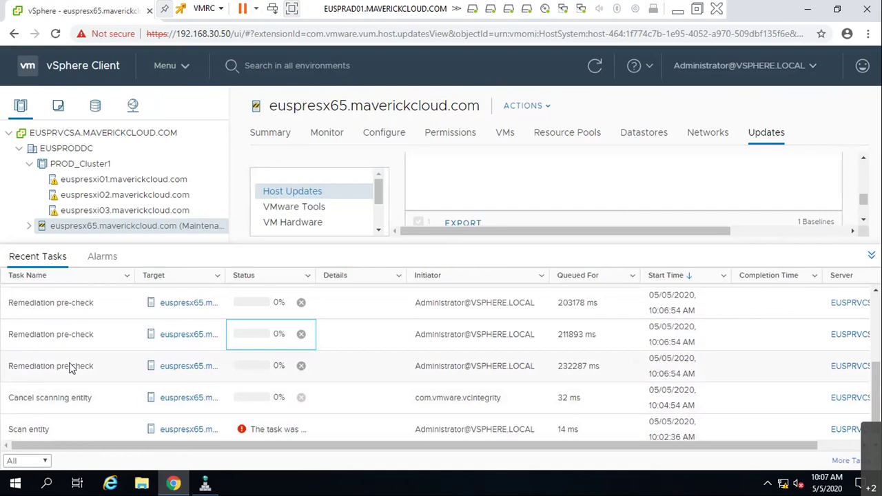
scroll(76, 369, "up", 5)
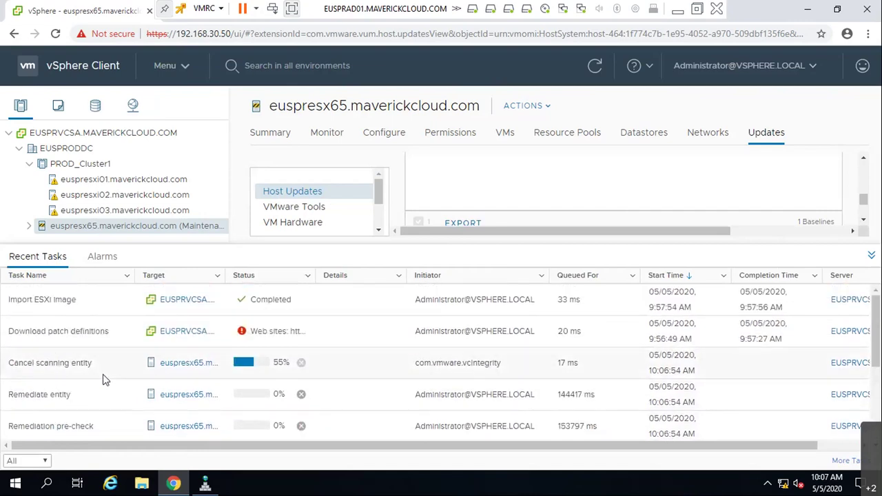
scroll(103, 379, "down", 5)
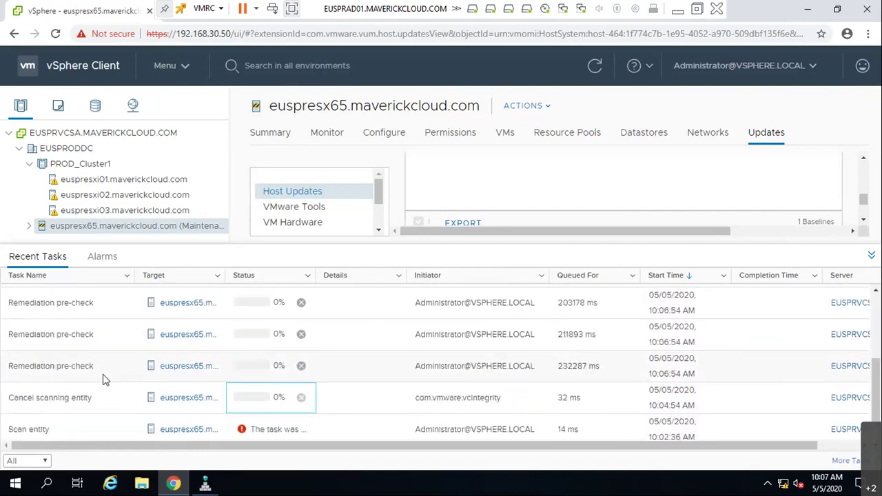
scroll(103, 379, "down", 1)
scroll(162, 359, "up", 3)
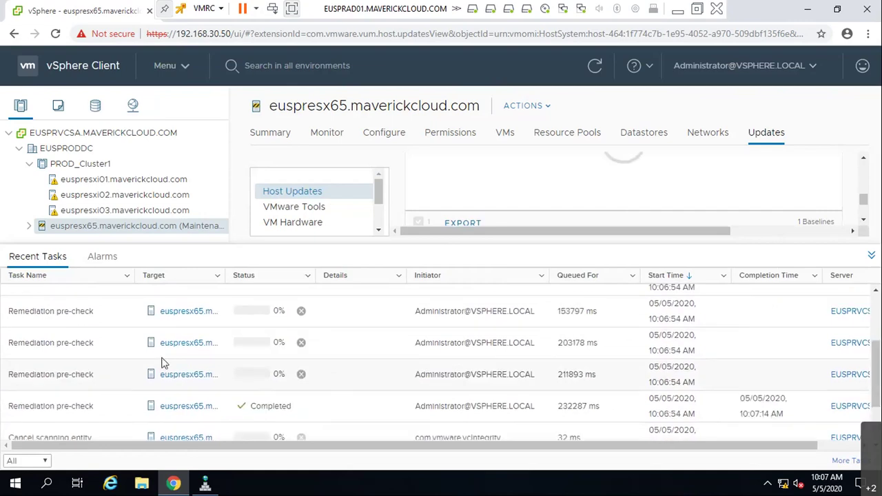
scroll(162, 363, "up", 4)
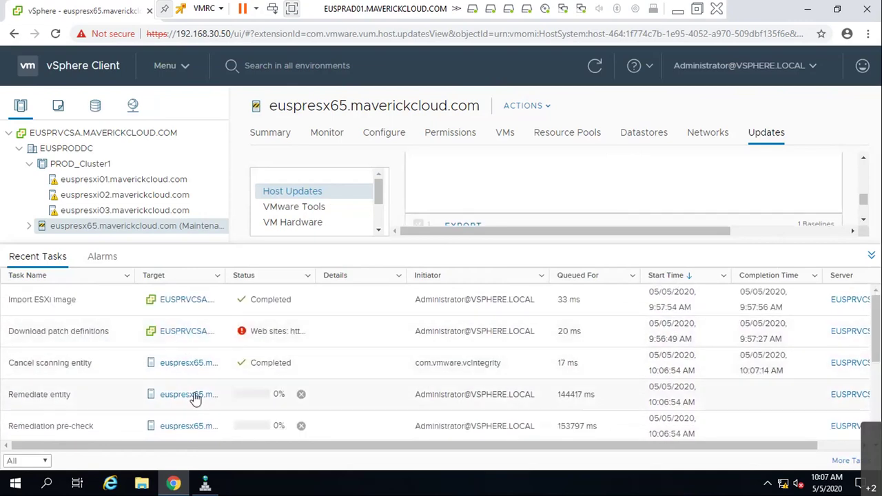
scroll(174, 385, "down", 3)
scroll(261, 341, "down", 3)
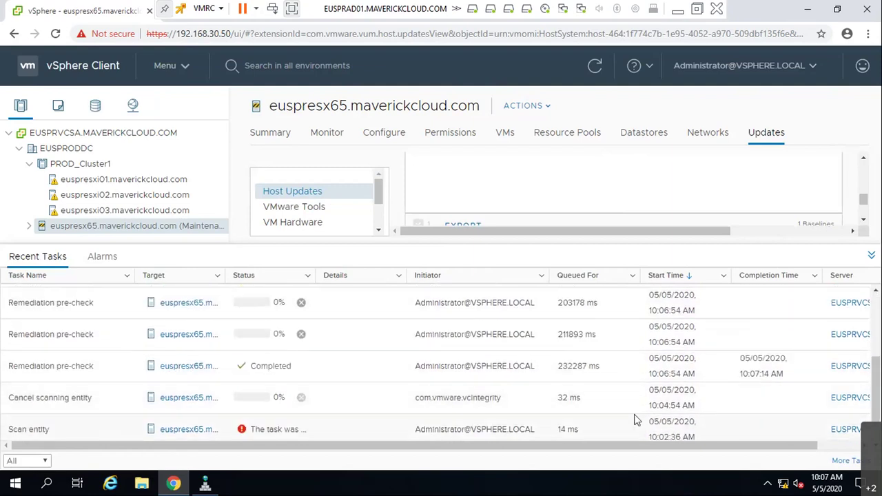
scroll(588, 414, "up", 5)
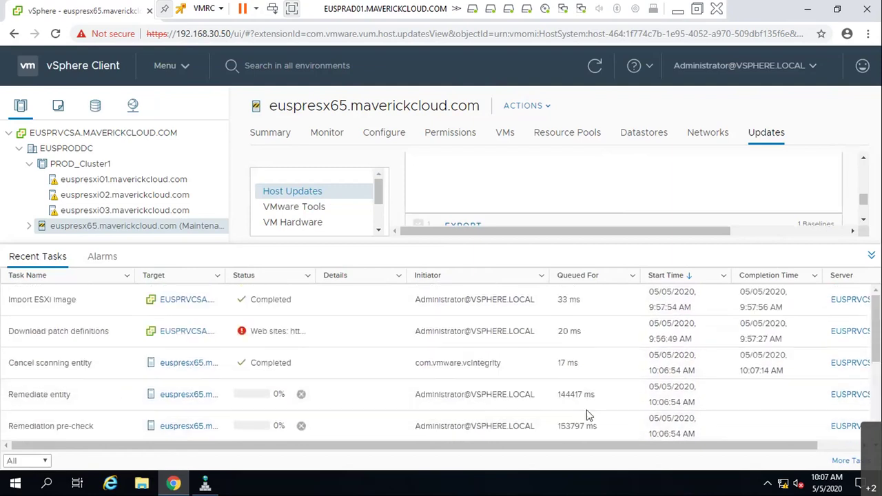
left_click(872, 257)
scroll(432, 341, "up", 5)
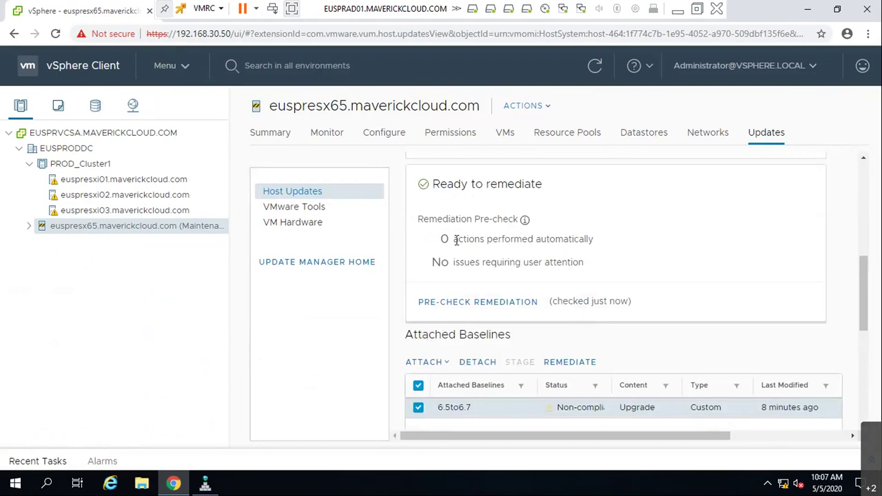
scroll(460, 243, "up", 5)
scroll(531, 278, "up", 1)
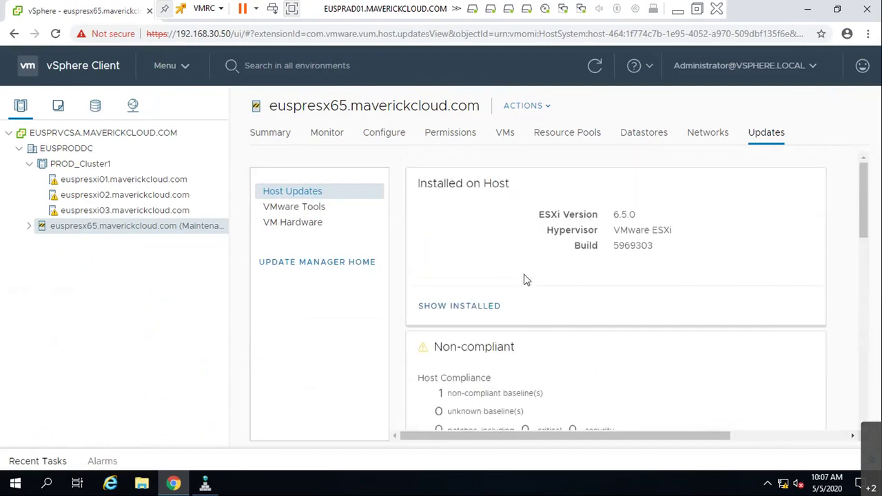
scroll(524, 279, "down", 10)
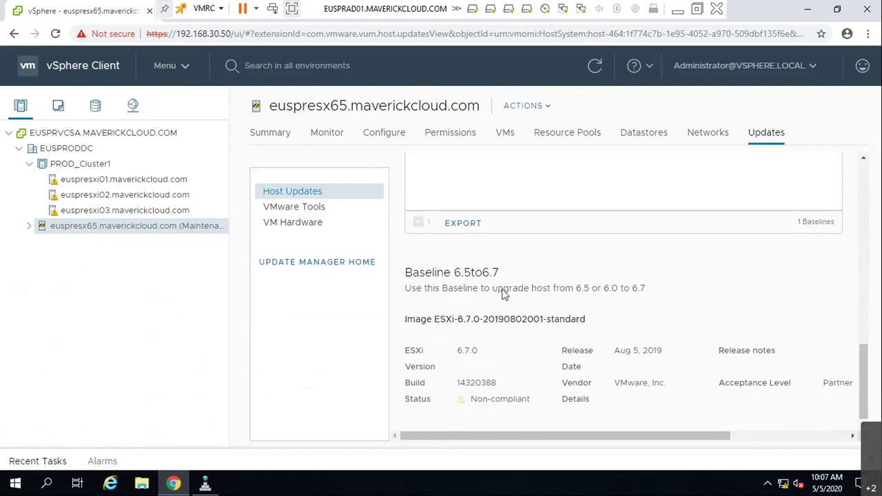
left_click(37, 464)
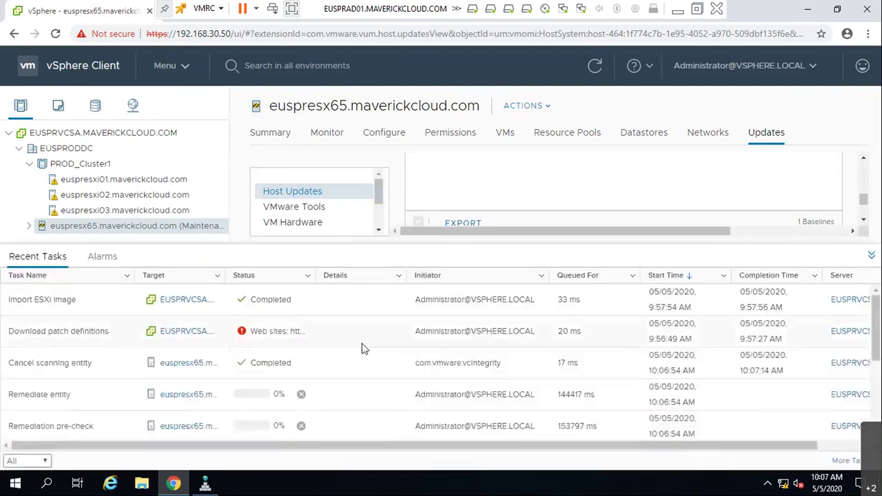
scroll(364, 350, "down", 2)
scroll(364, 349, "down", 2)
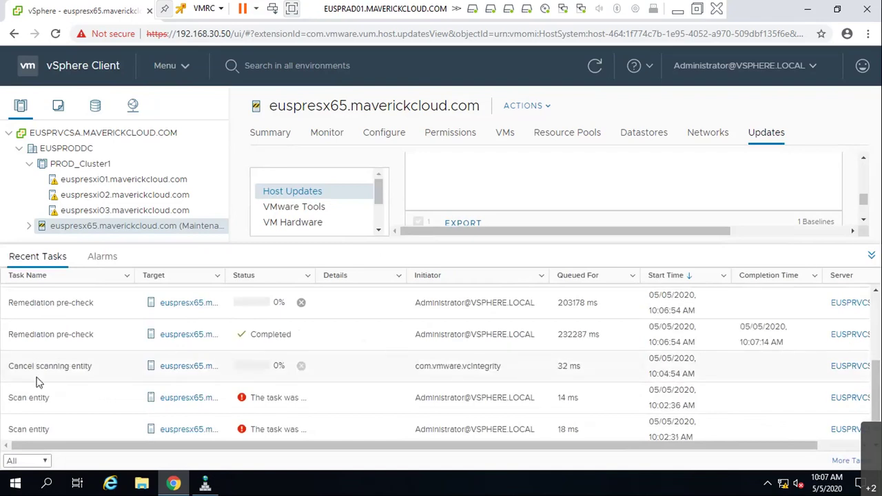
scroll(325, 388, "up", 2)
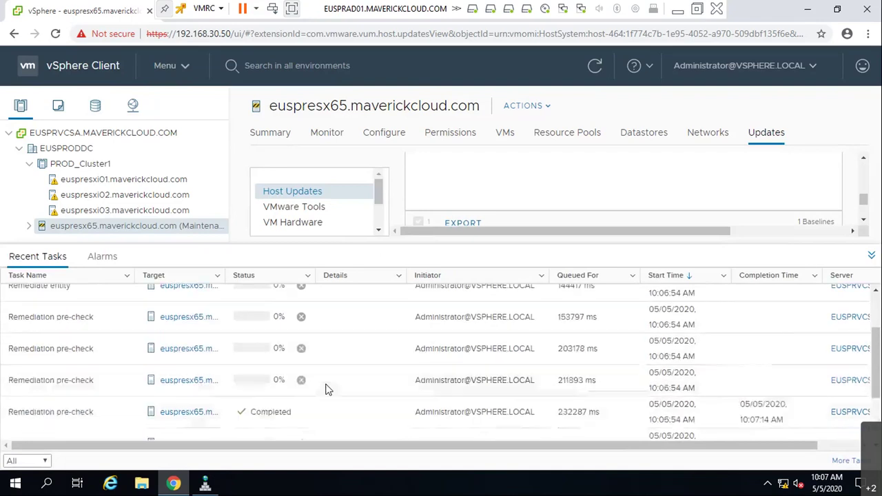
scroll(297, 429, "up", 2)
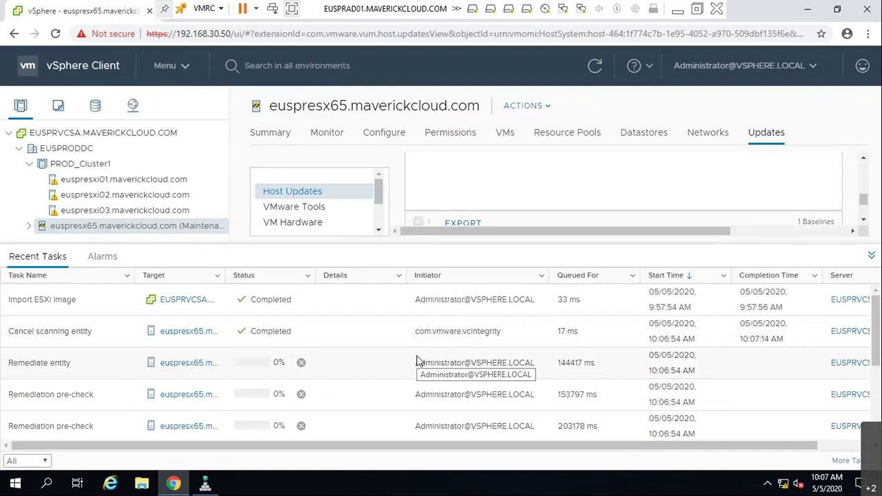
scroll(328, 374, "down", 3)
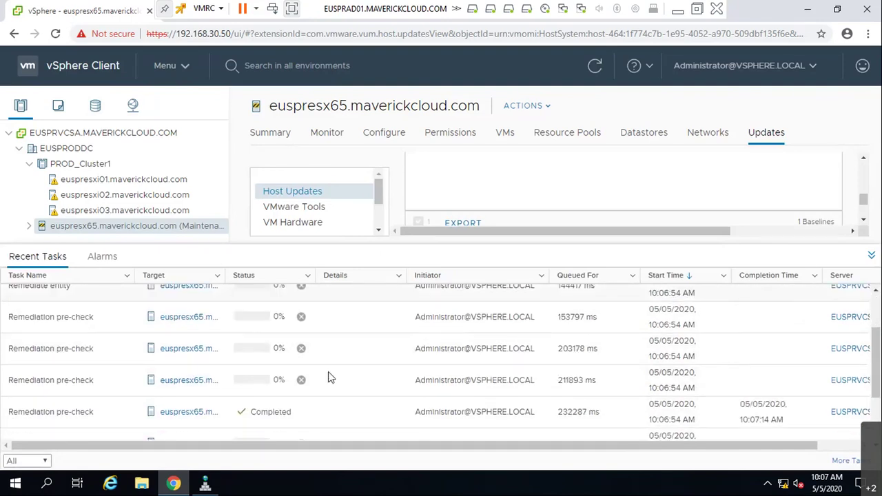
scroll(329, 374, "down", 2)
scroll(328, 373, "down", 1)
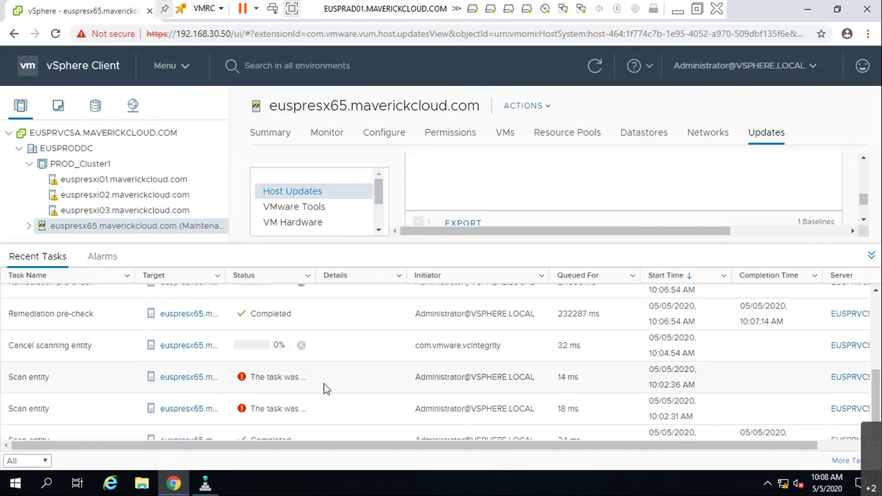
scroll(326, 390, "up", 2)
scroll(326, 390, "up", 2)
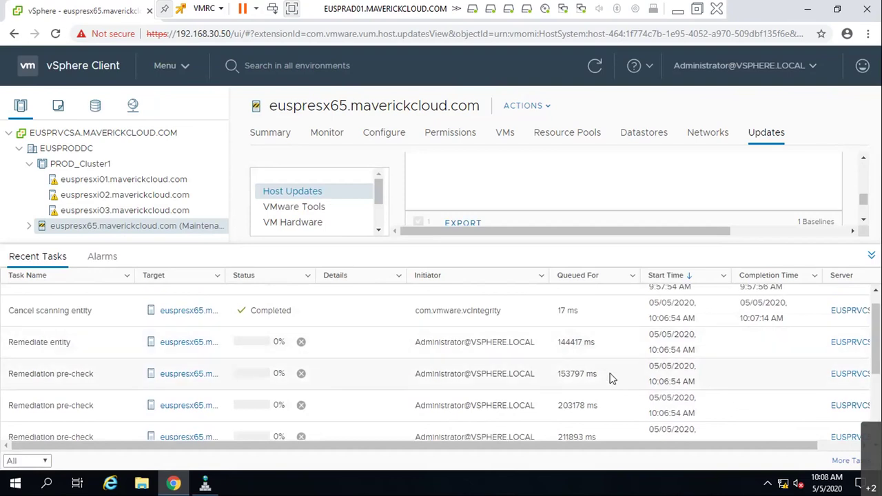
- Collapse Recent Tasks and view the VMware Tools, VM Hardware and Host Updates pages
left_click(872, 255)
scroll(601, 355, "up", 3)
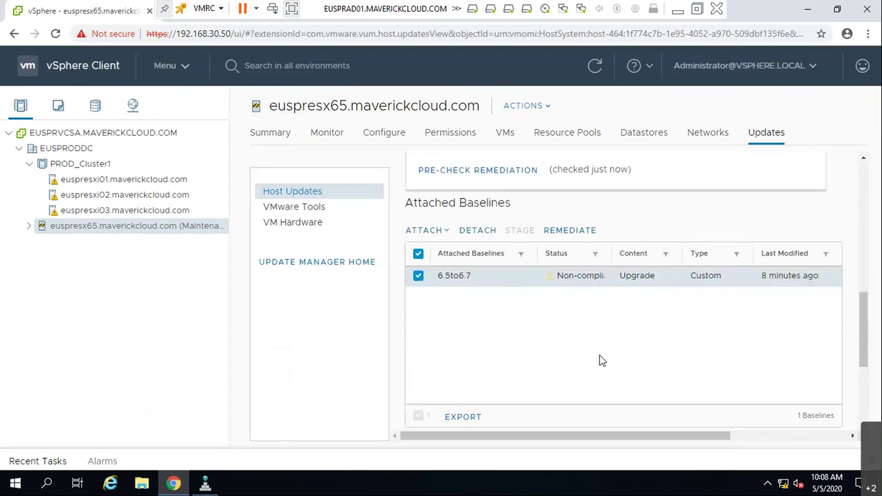
scroll(601, 361, "up", 3)
scroll(601, 359, "up", 8)
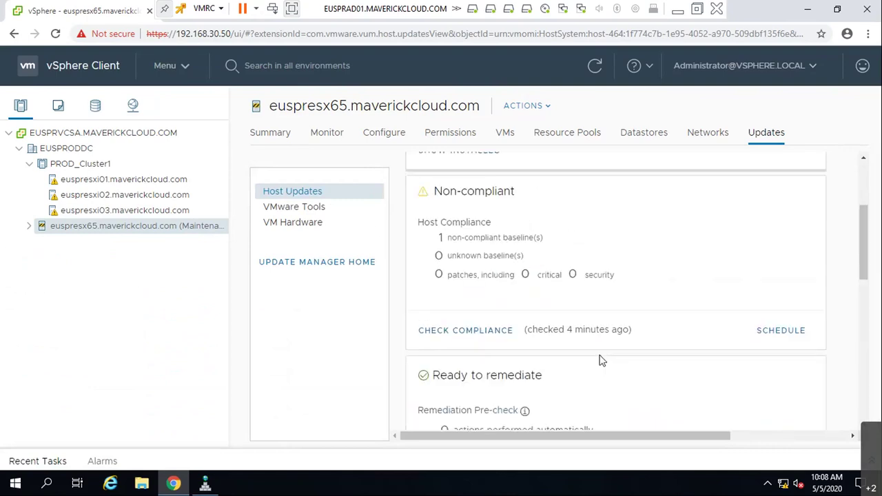
left_click(309, 211)
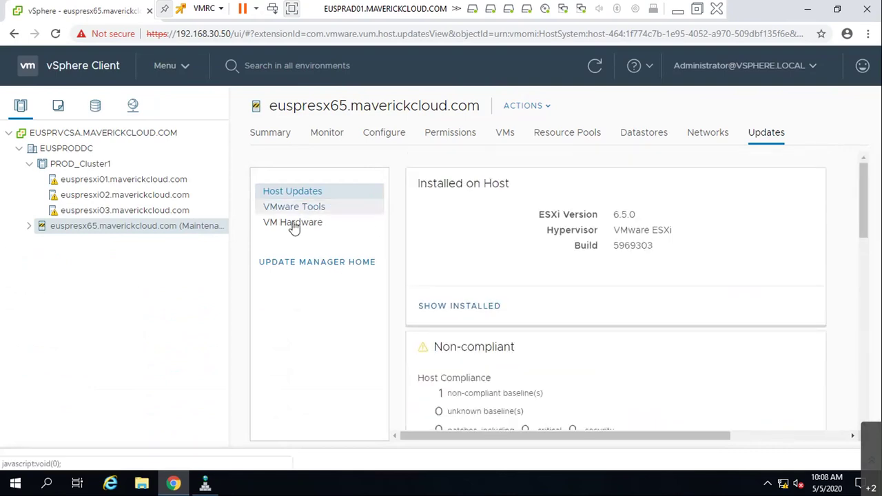
left_click(292, 224)
left_click(299, 194)
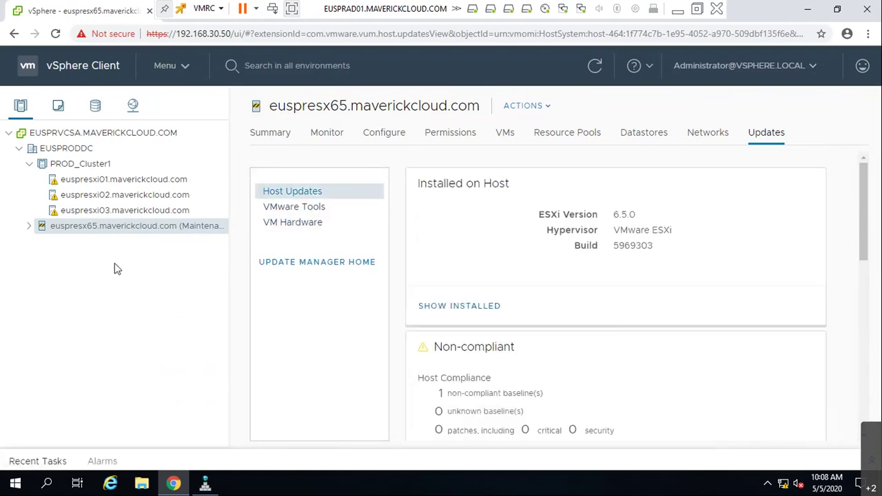
- Reopen Recent Tasks and scroll through the three failed remediation pre-checks
left_click(47, 464)
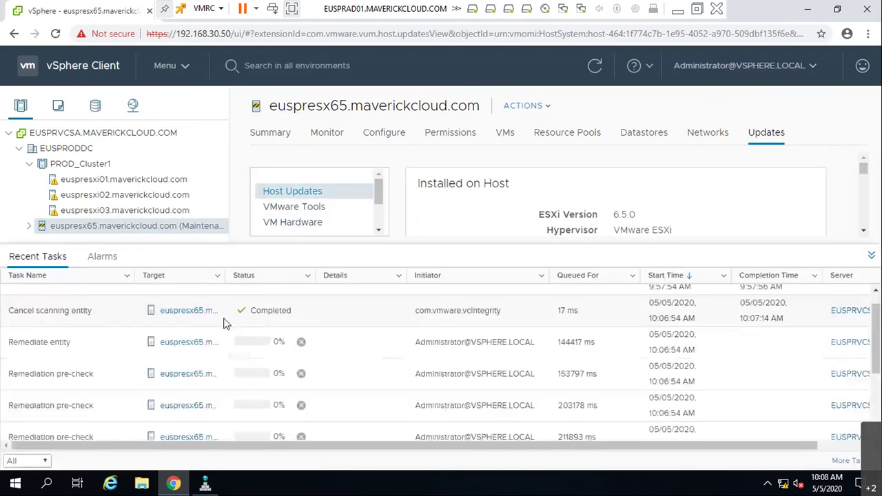
scroll(300, 358, "down", 2)
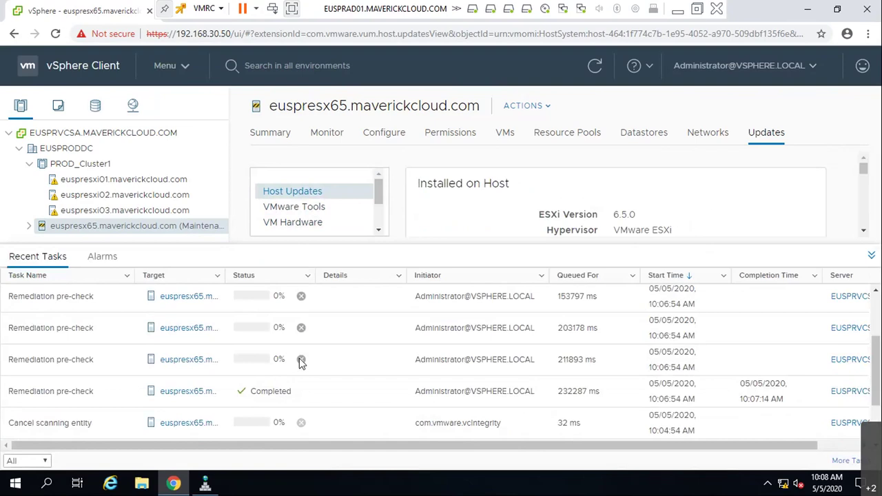
scroll(300, 363, "down", 2)
scroll(300, 364, "down", 1)
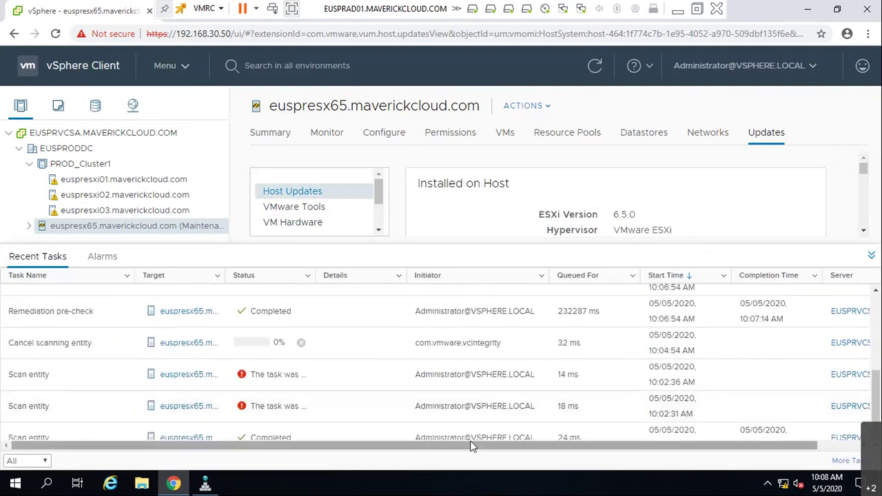
scroll(236, 393, "up", 5)
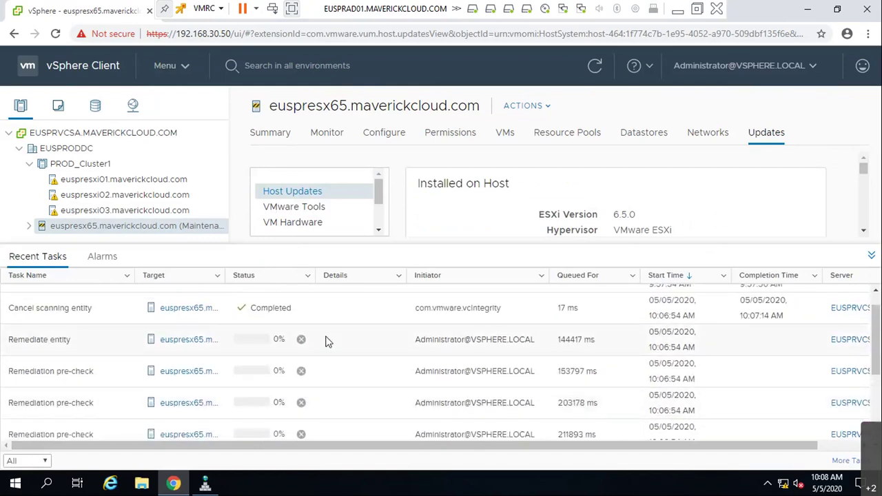
scroll(258, 318, "down", 1)
scroll(231, 345, "down", 3)
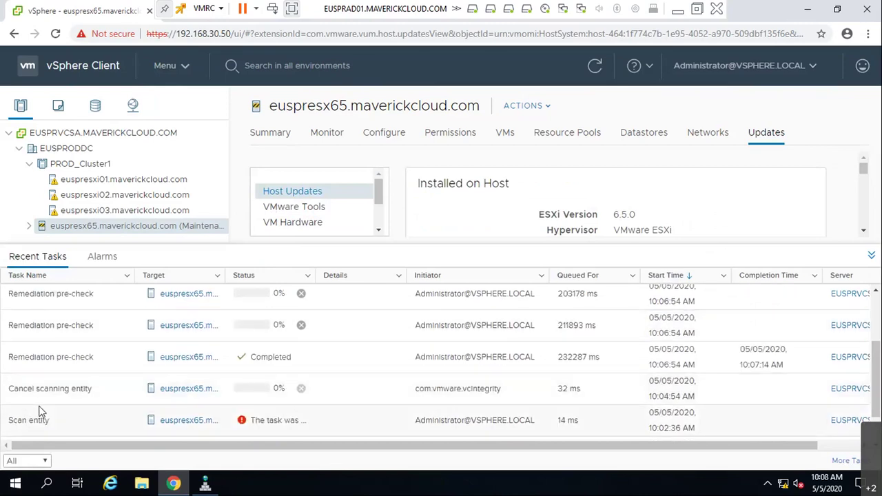
scroll(89, 422, "down", 2)
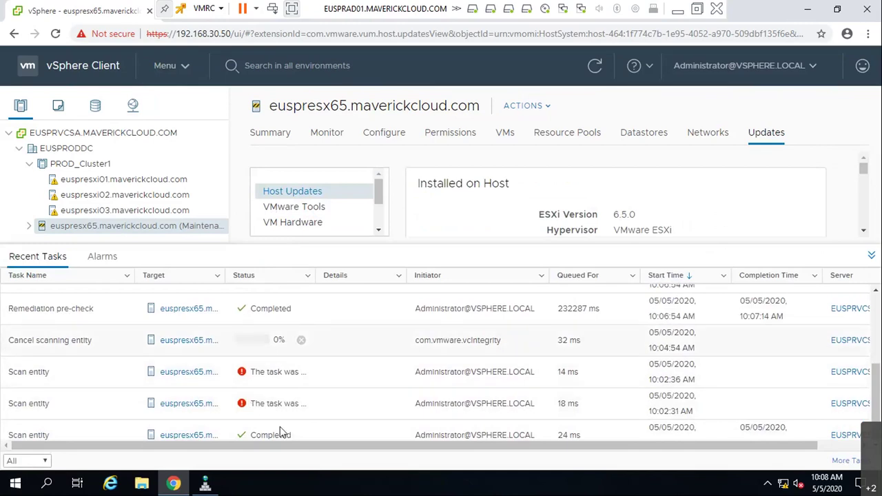
scroll(283, 393, "up", 3)
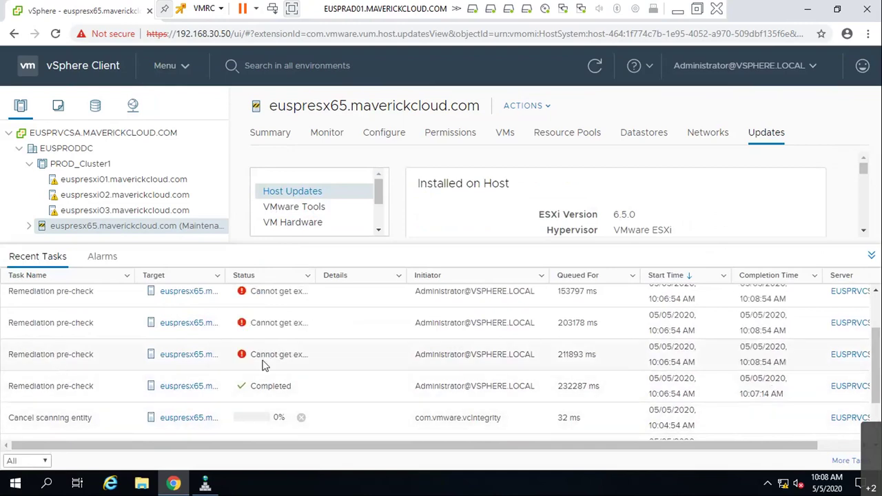
scroll(264, 365, "up", 1)
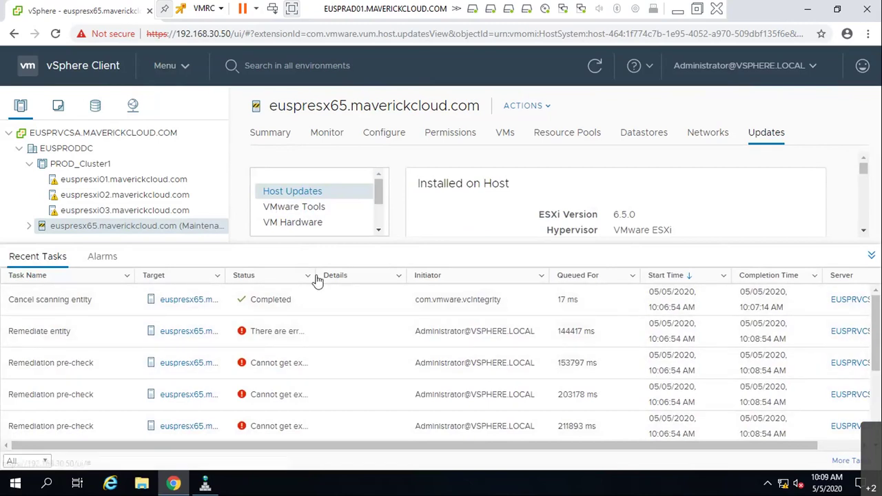
left_click_drag(315, 276, 678, 299)
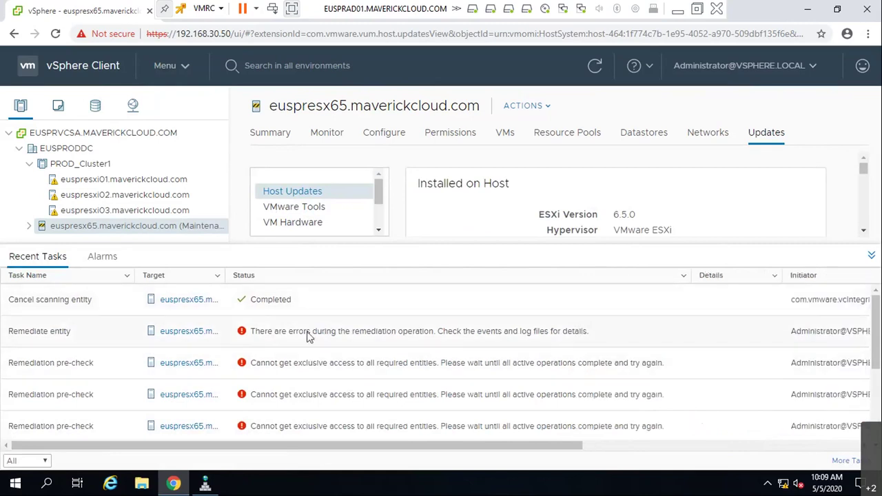
left_click(506, 335)
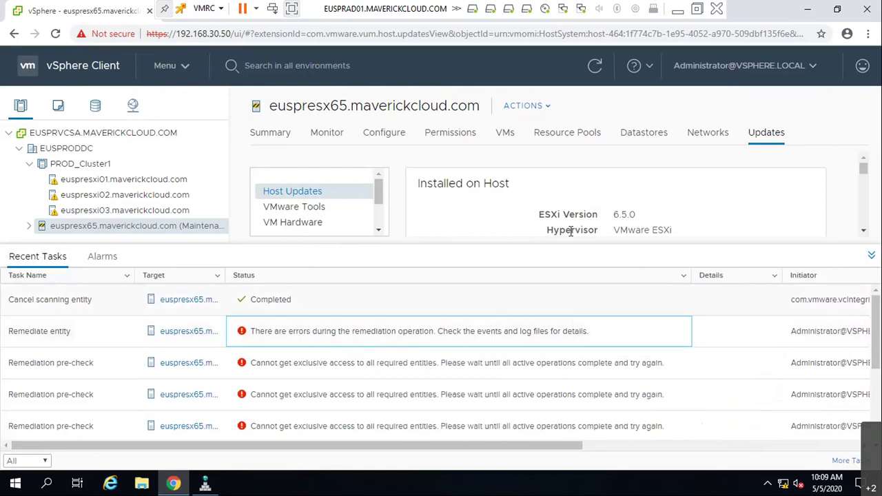
- Select the 6.5to6.7 baseline for euspresx65, start remediation and accept the license agreement
left_click(872, 255)
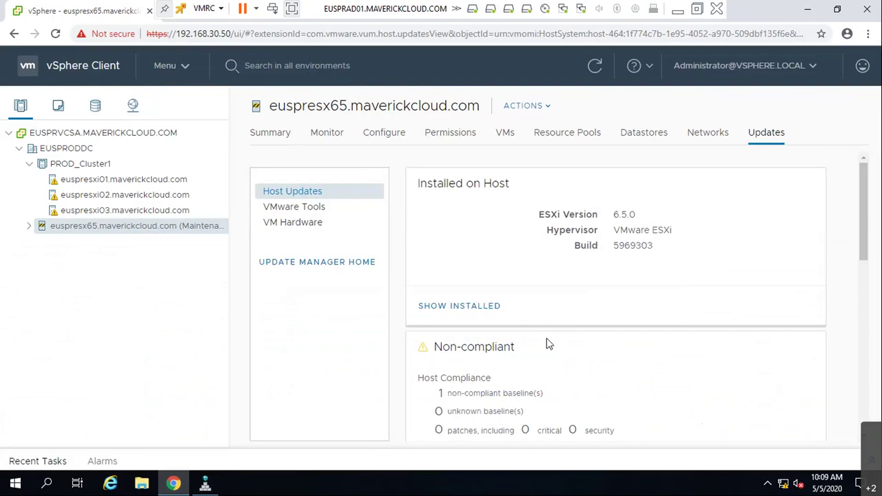
scroll(528, 351, "down", 7)
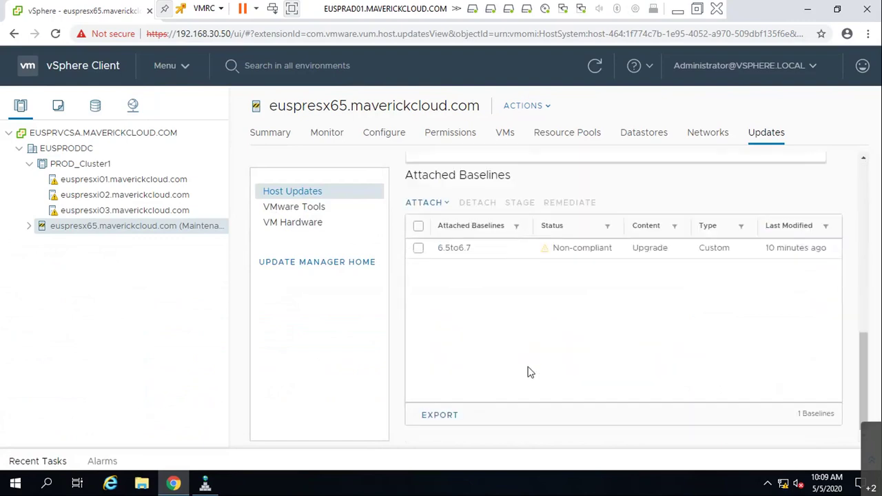
left_click(419, 248)
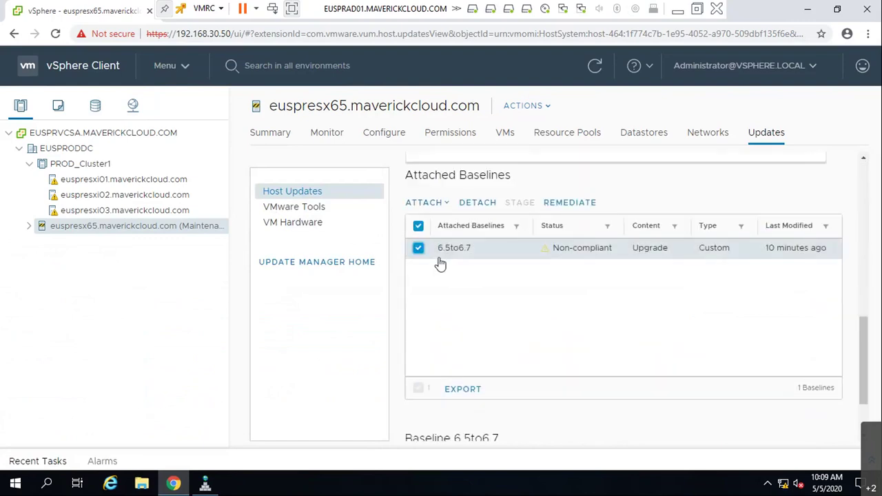
left_click(579, 203)
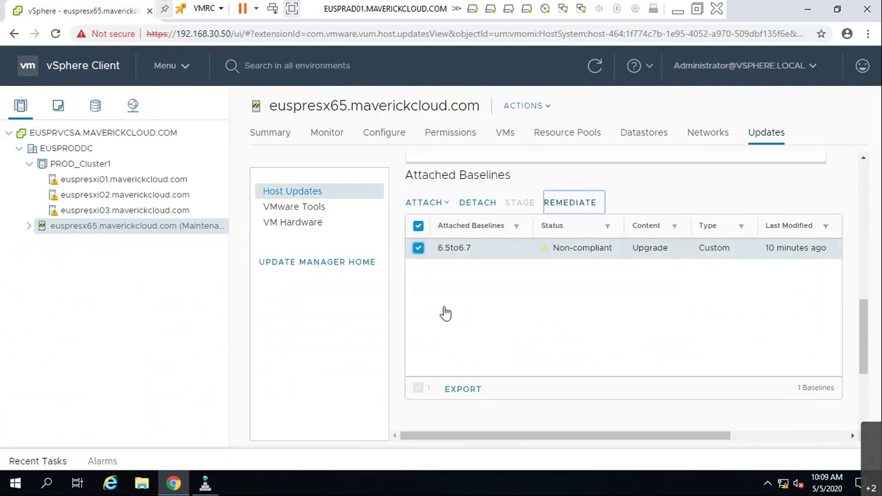
left_click(250, 381)
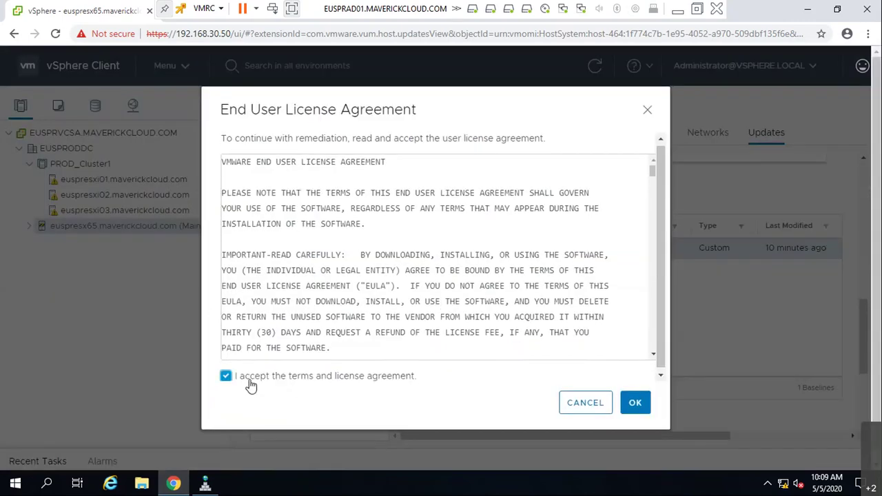
left_click(635, 405)
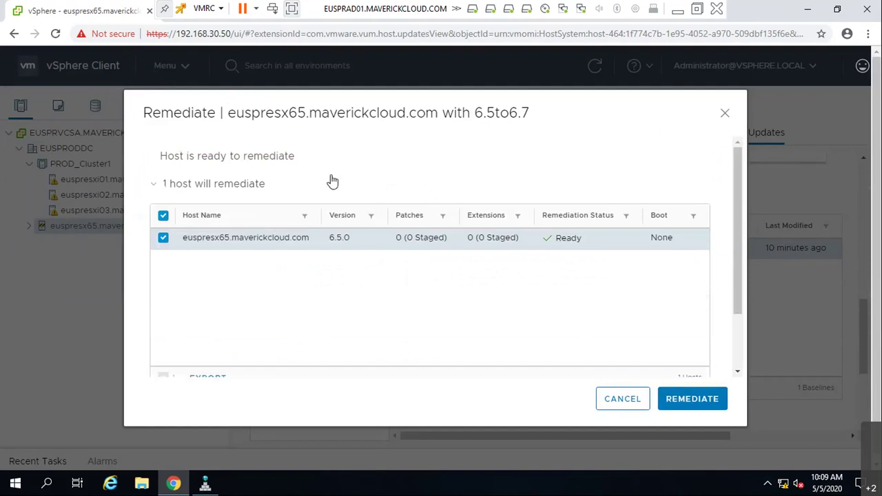
- Review the Install Image updates and submit the host remediation
scroll(616, 341, "down", 2)
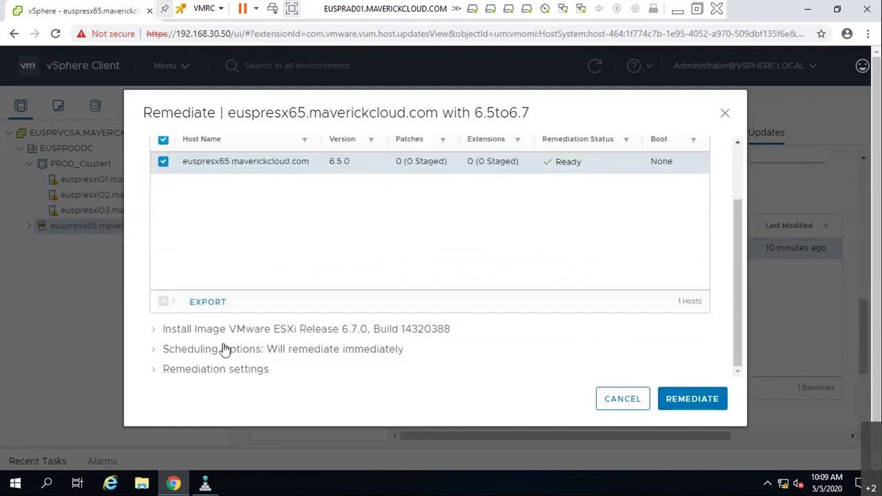
left_click(153, 332)
scroll(278, 345, "down", 3)
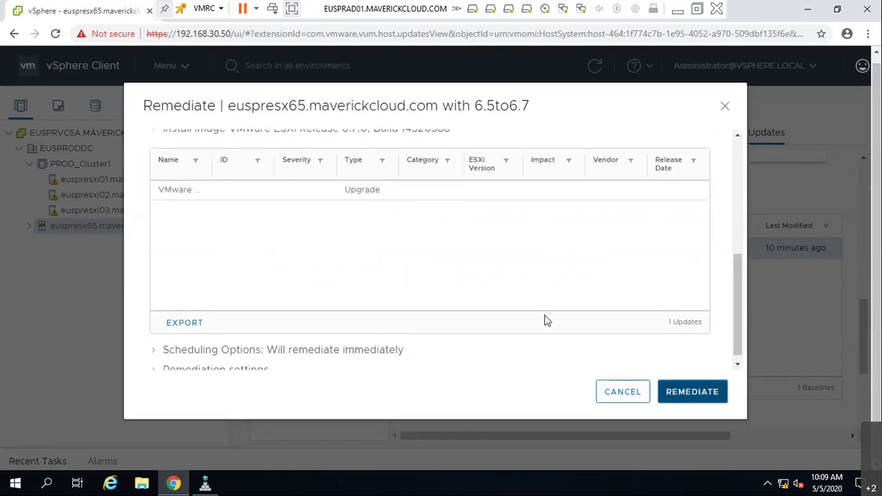
left_click(693, 391)
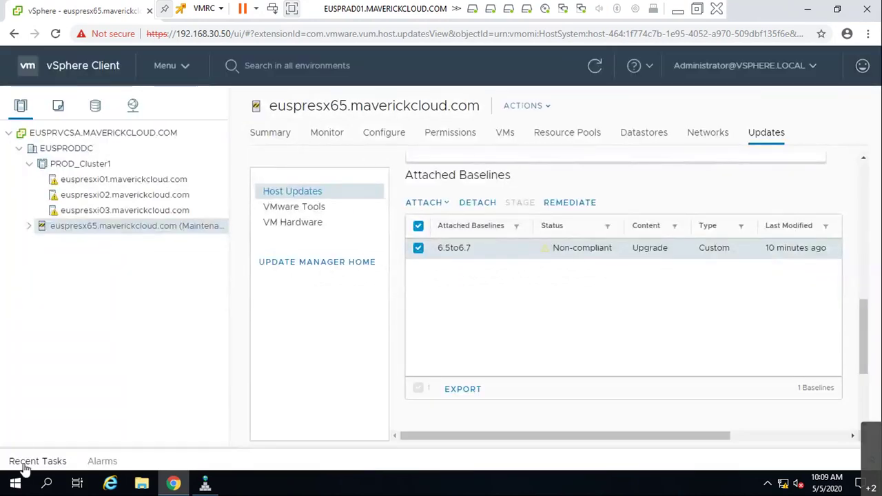
- Check the Remediate entity task at 43%, then minimize the VMRC and Advanced IP Scanner windows
left_click(27, 460)
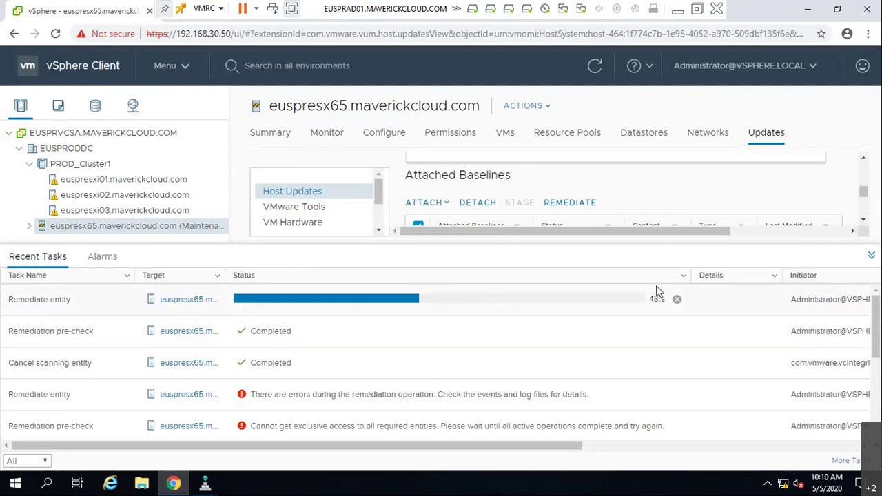
left_click(682, 13)
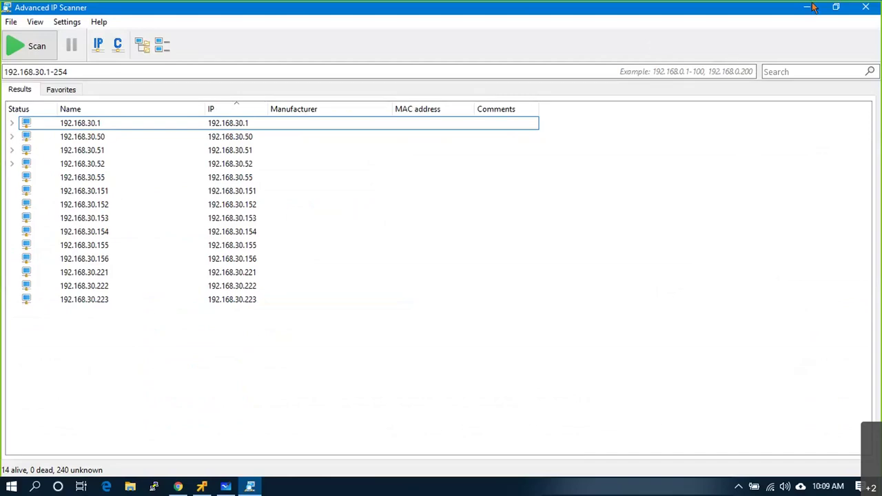
left_click(808, 11)
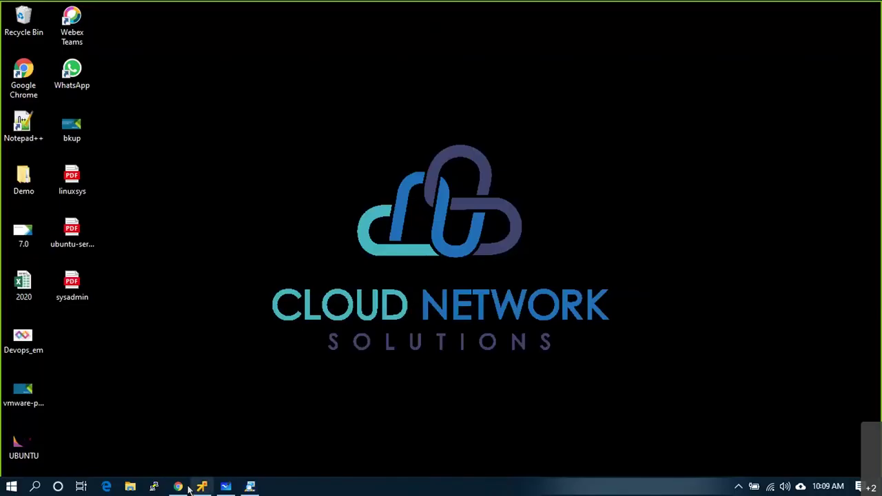
- Log in to the ESX02.maverick ESXi Host Client with the saved user name and password
left_click(187, 487)
left_click(207, 11)
left_click(365, 11)
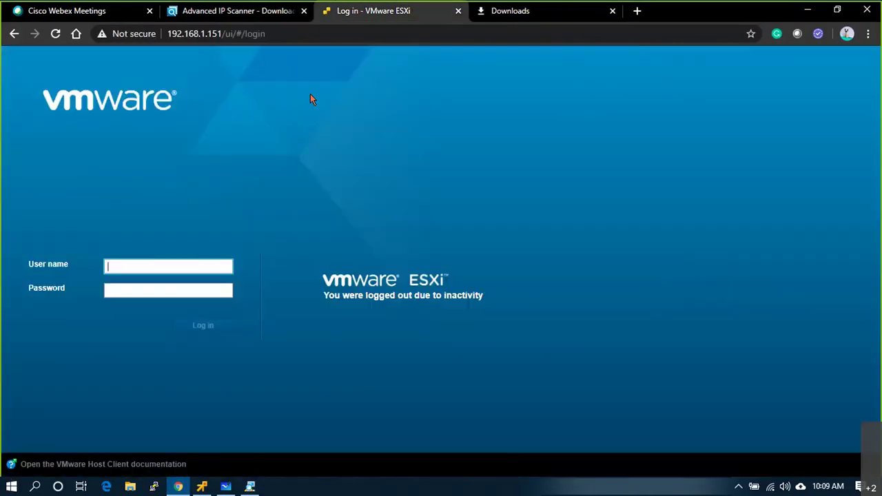
left_click(193, 266)
left_click(184, 291)
left_click(182, 290)
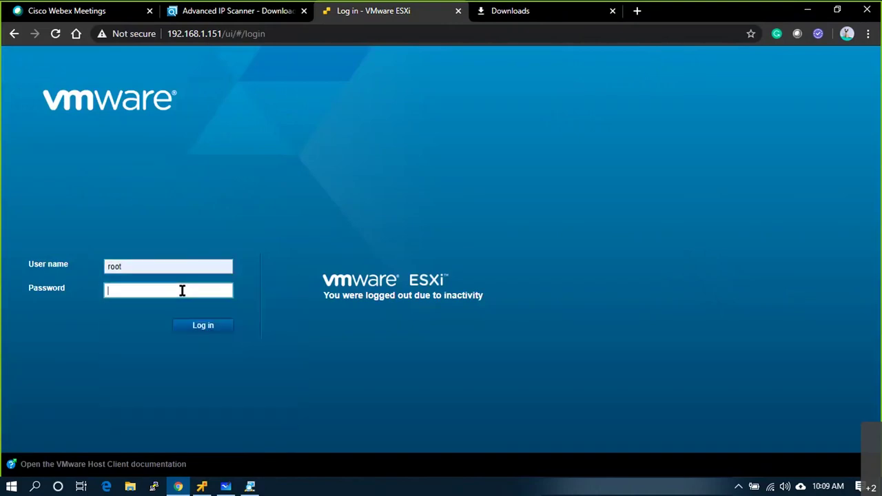
type("•••••••••••")
key("Return")
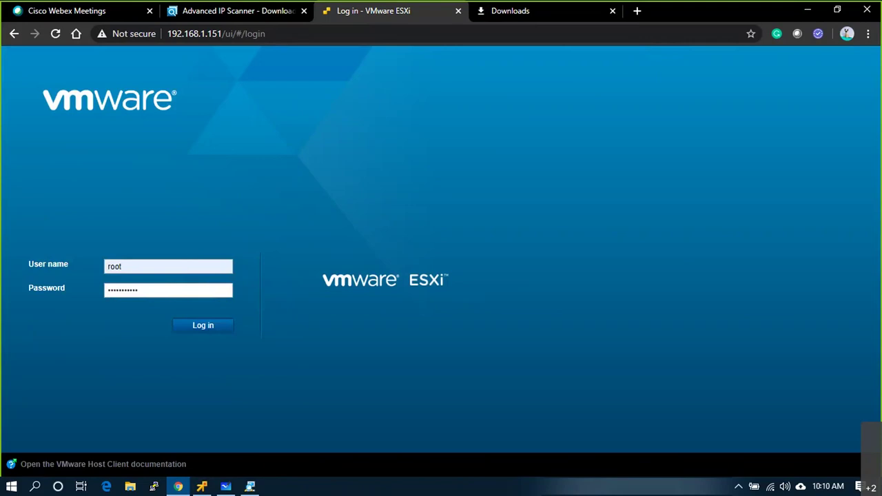
- Check the remote console, then reload the ESXi login page at 192.168.1.151
left_click(229, 488)
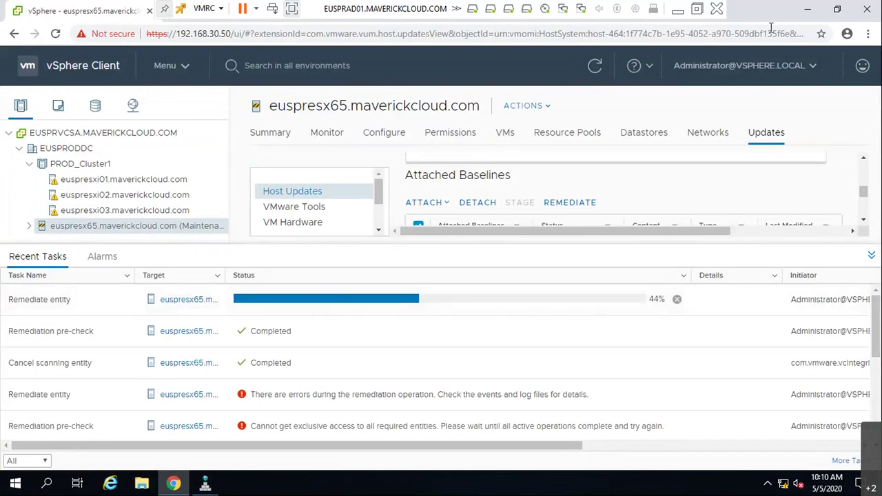
left_click(676, 15)
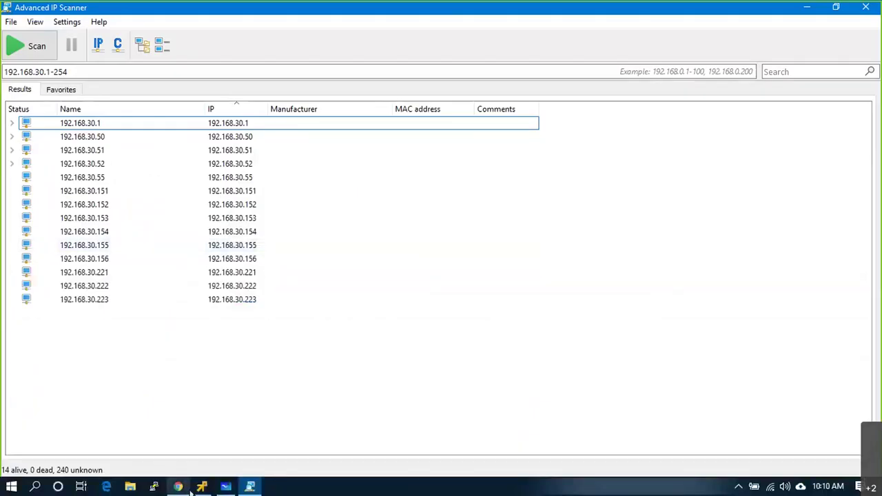
left_click(178, 487)
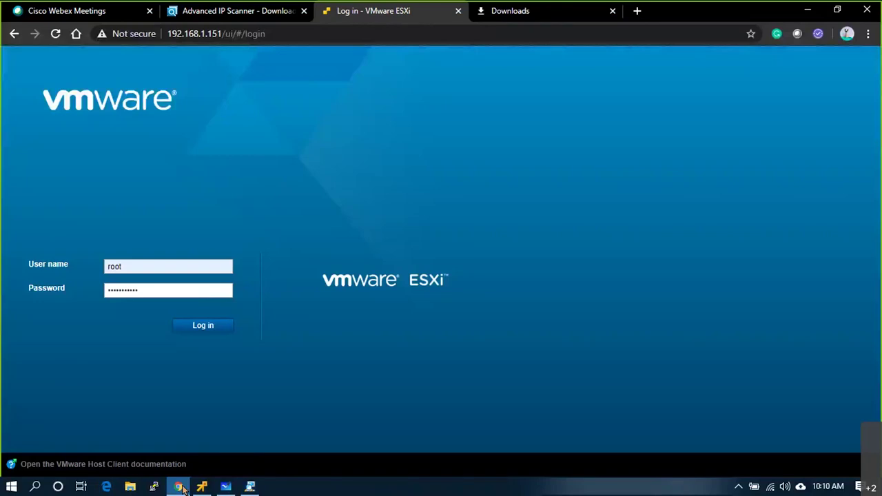
left_click(56, 34)
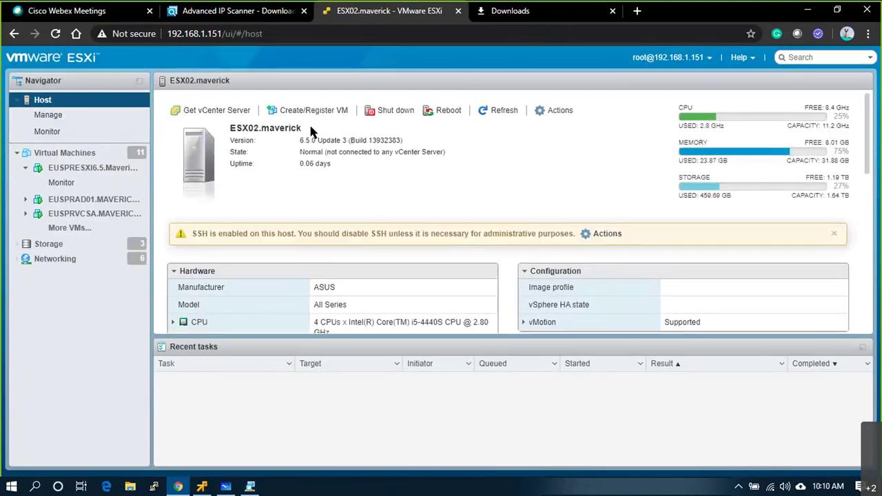
- Open the EUSPRESXI6.5.Maverickcloud.com VM's console and reposition its window
left_click(81, 168)
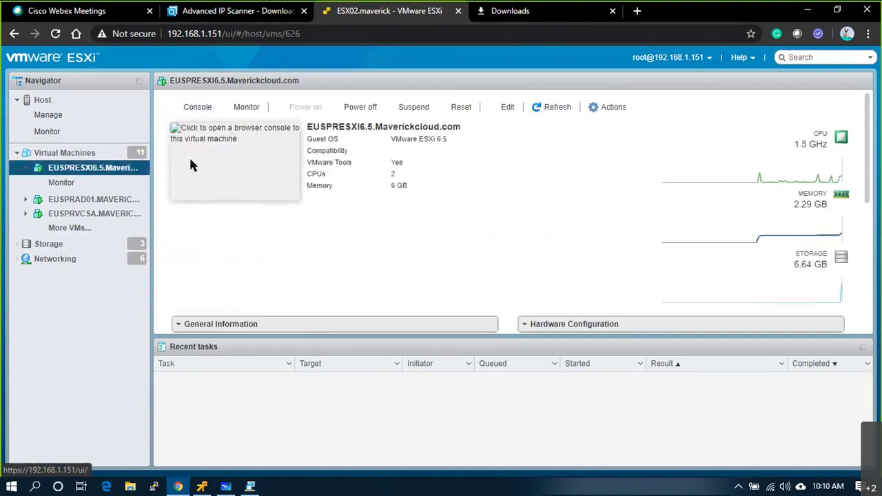
left_click(223, 165)
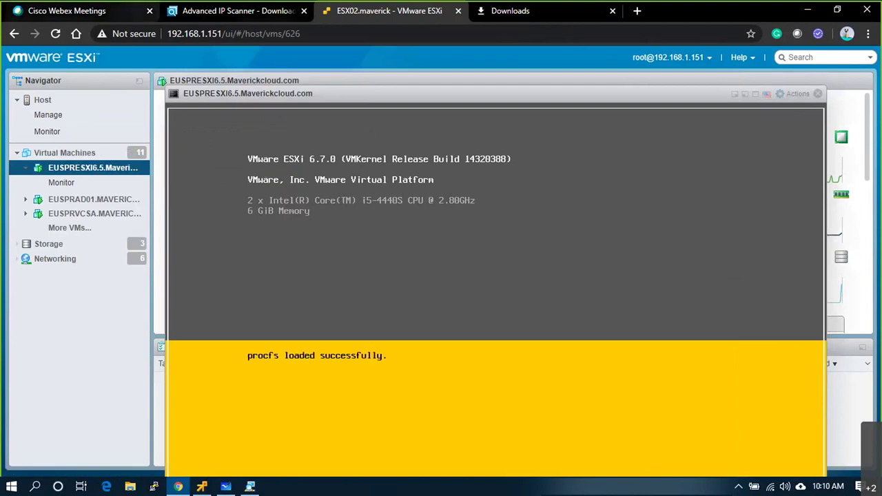
left_click_drag(364, 100, 334, 185)
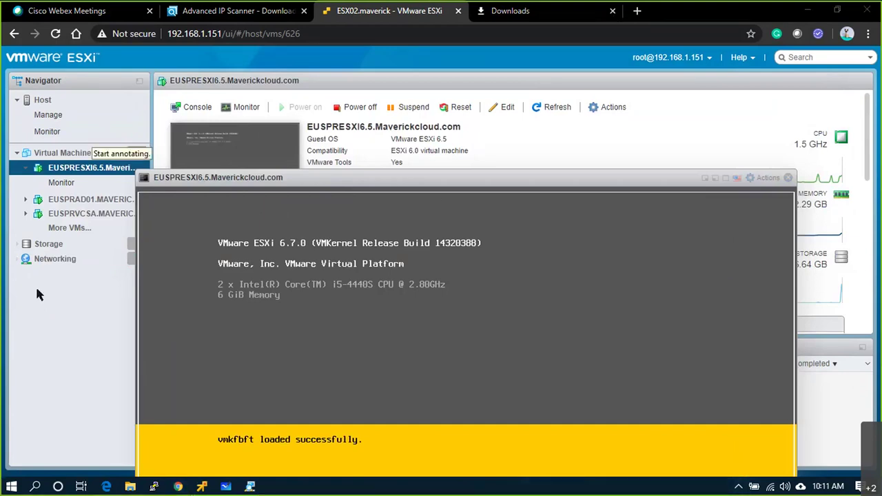
left_click(200, 181)
mouse_move(280, 218)
left_mouse_down()
mouse_move(275, 257)
mouse_move(313, 265)
mouse_move(322, 221)
left_mouse_up()
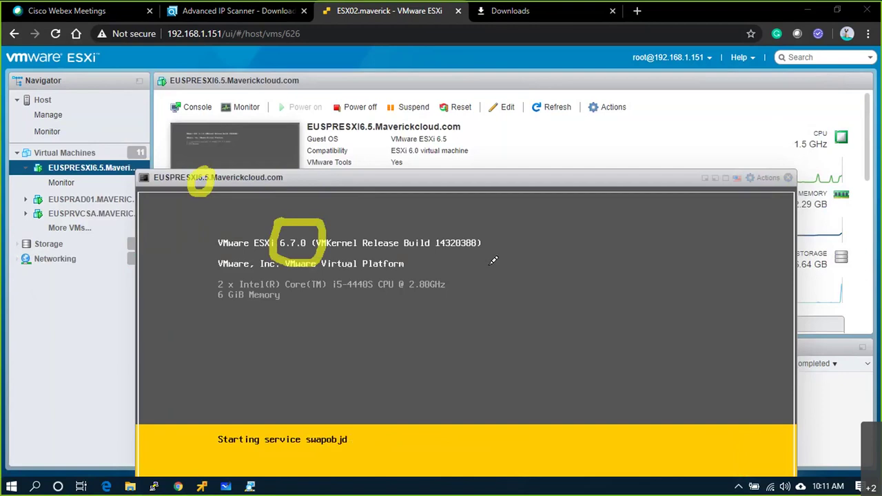
left_click_drag(243, 207, 338, 265)
left_click_drag(316, 207, 252, 282)
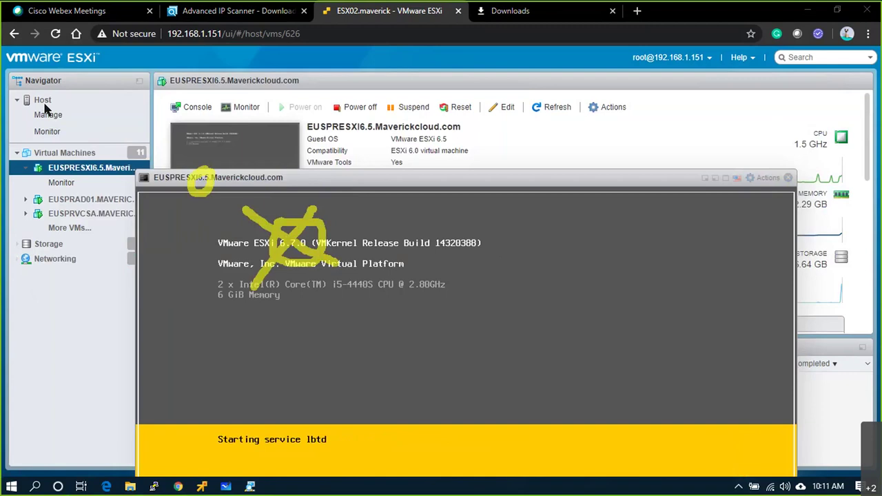
key("Escape")
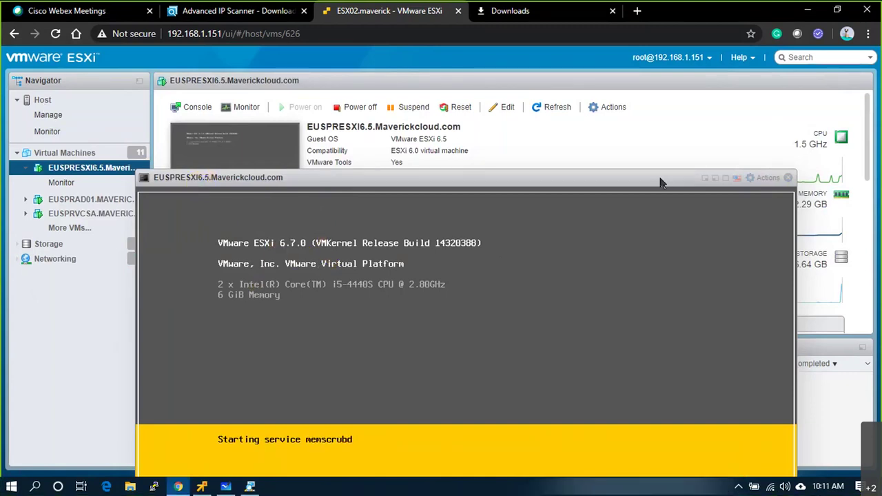
- View the console full screen showing ESXi 6.7.0 booted, then close it and return to vSphere
left_click_drag(662, 181, 702, 81)
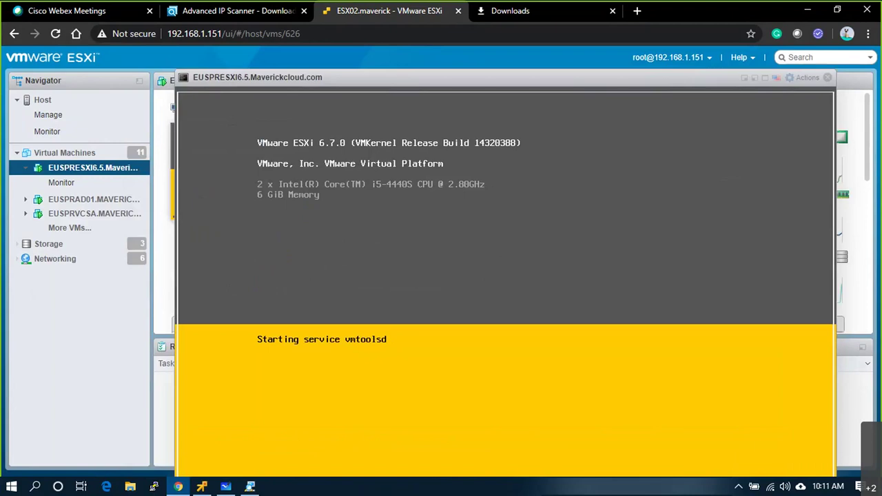
left_click(767, 78)
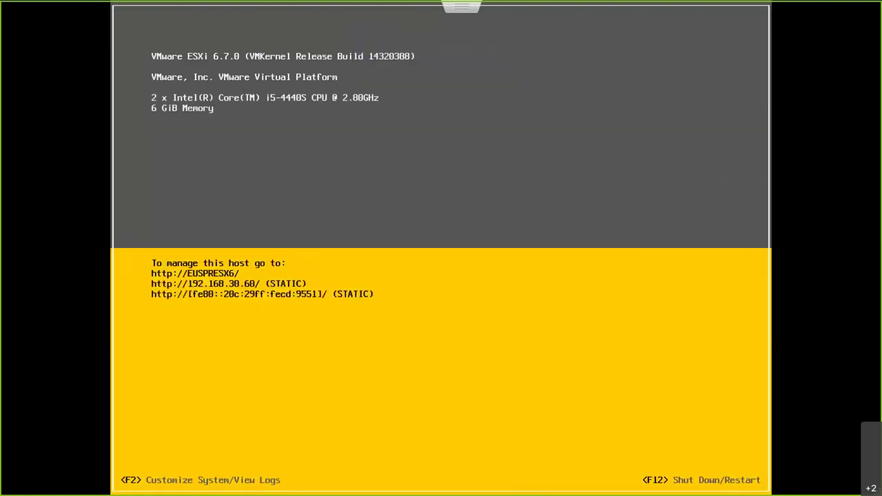
key("Escape")
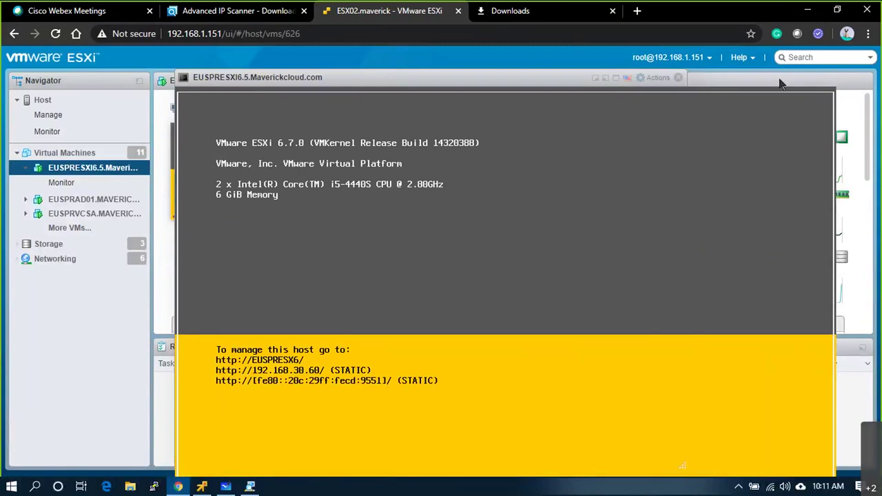
left_click(678, 77)
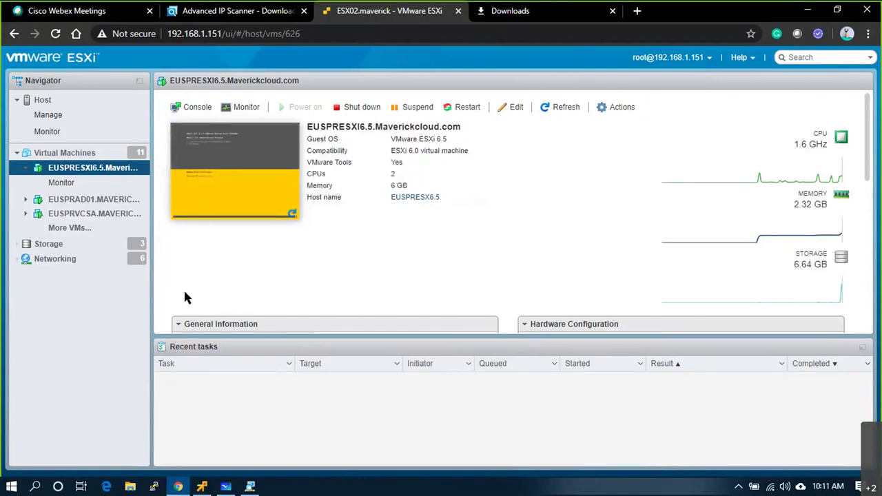
key("alt+Tab")
key("alt+Tab")
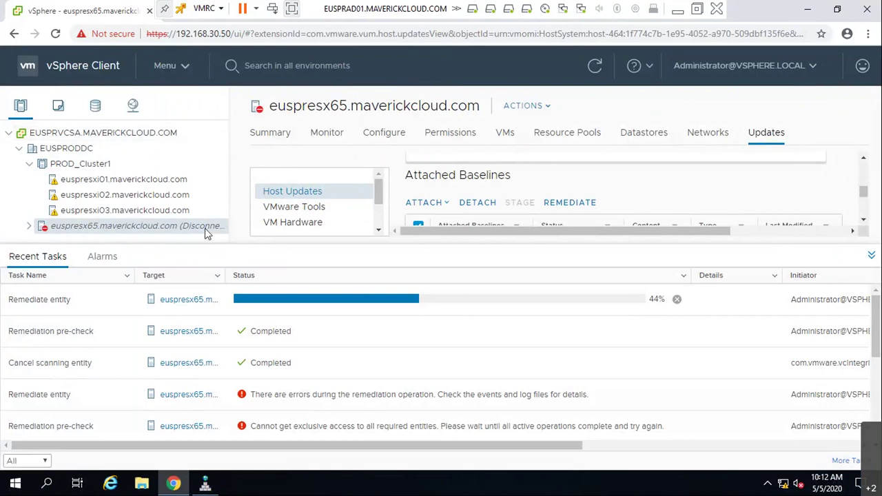
- Reconnect the disconnected host euspresx65 via Connection > Connect and confirm with OK
right_click(160, 233)
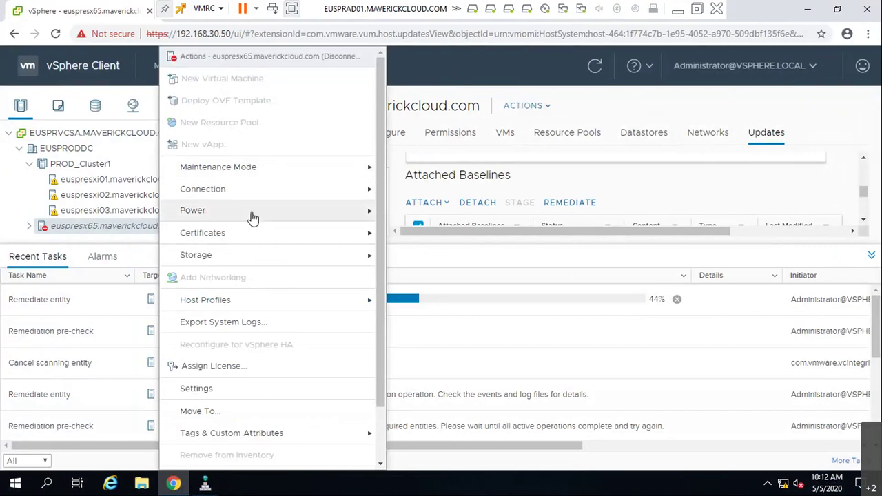
mouse_move(269, 188)
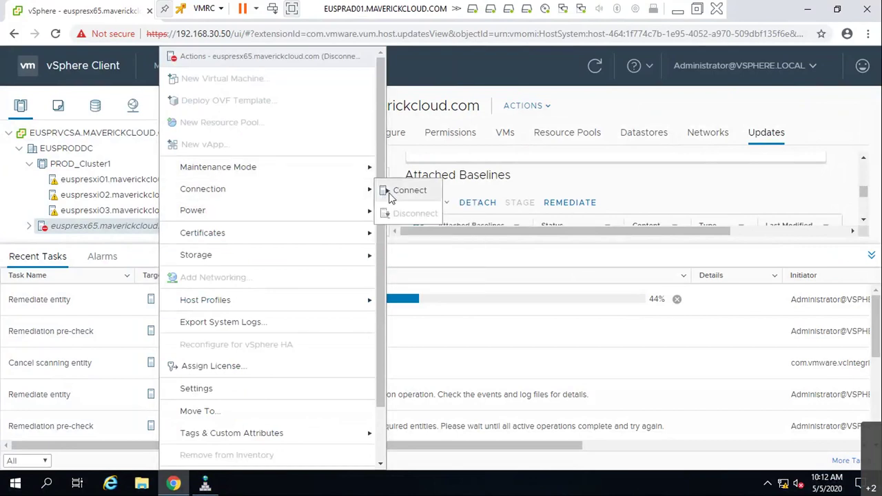
left_click(390, 197)
left_click(582, 330)
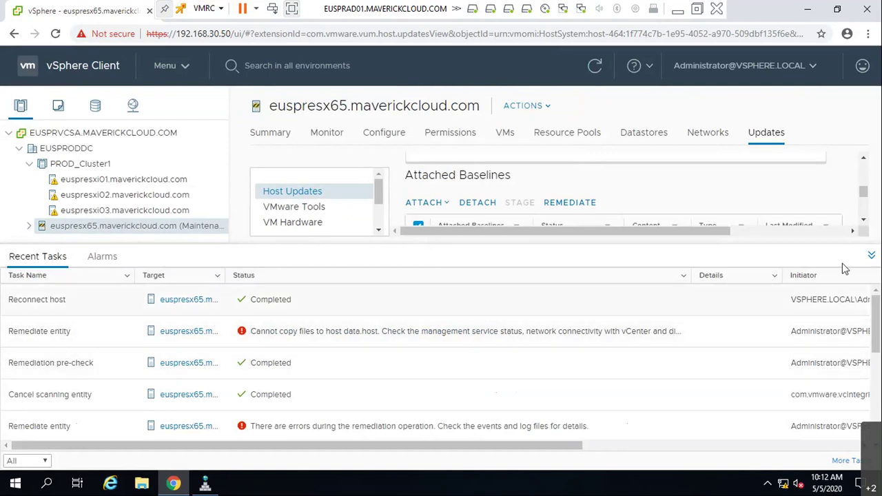
- Confirm on euspresx65's Summary that it runs ESXi 6.7.0 build 14320388
left_click(872, 255)
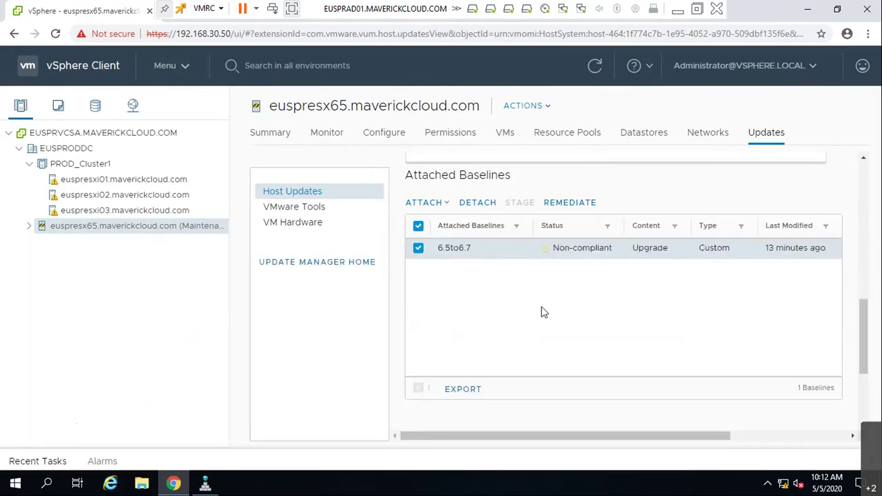
scroll(541, 313, "up", 10)
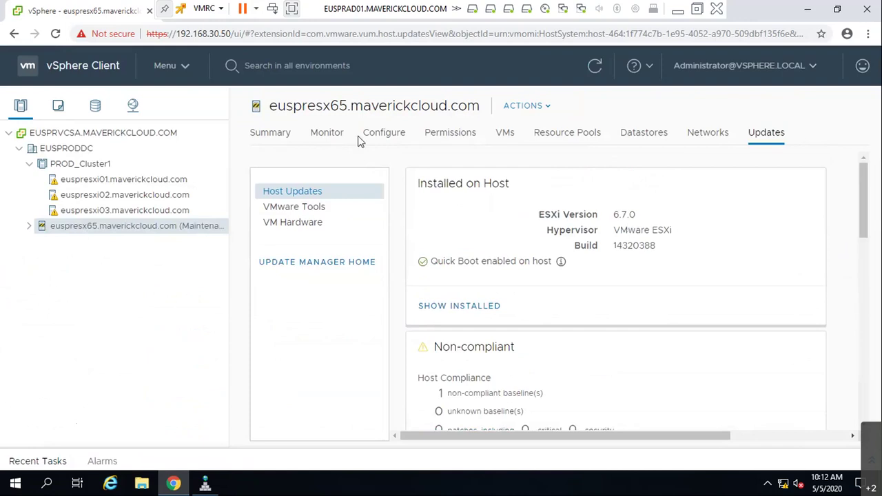
left_click(281, 135)
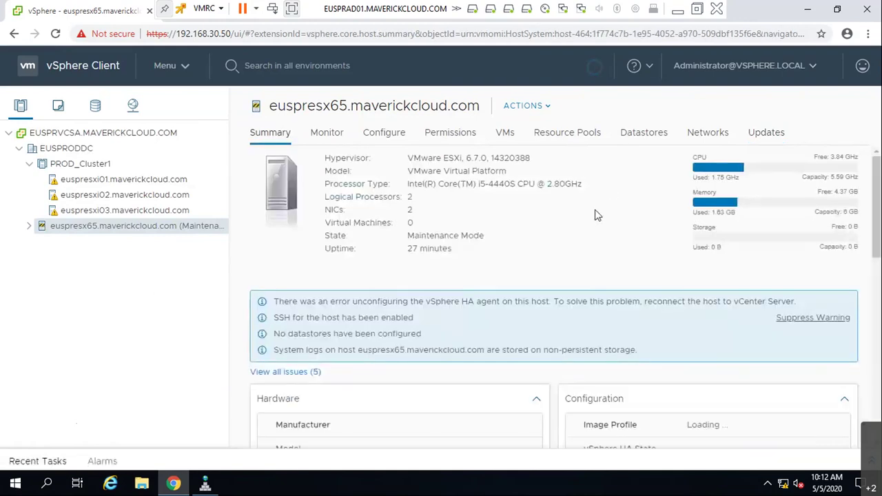
left_click_drag(435, 157, 561, 162)
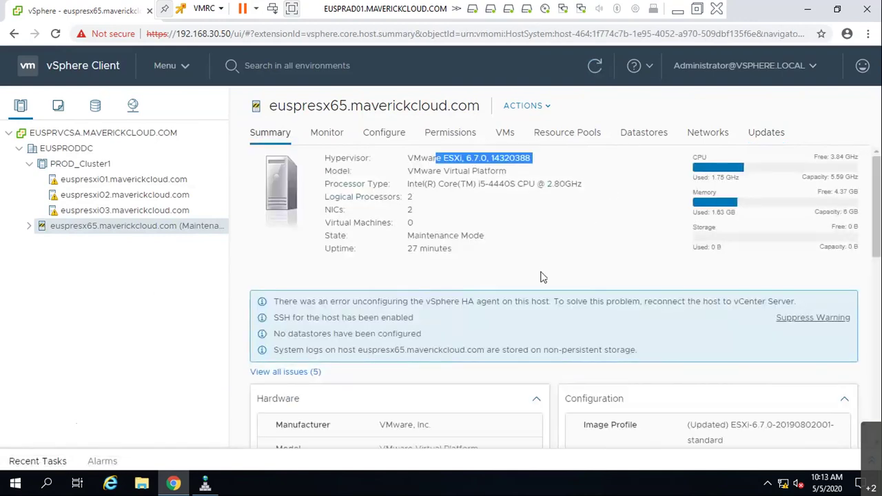
- Take euspresx65 out of maintenance mode via Maintenance Mode > Exit Maintenance Mode
right_click(144, 228)
mouse_move(200, 168)
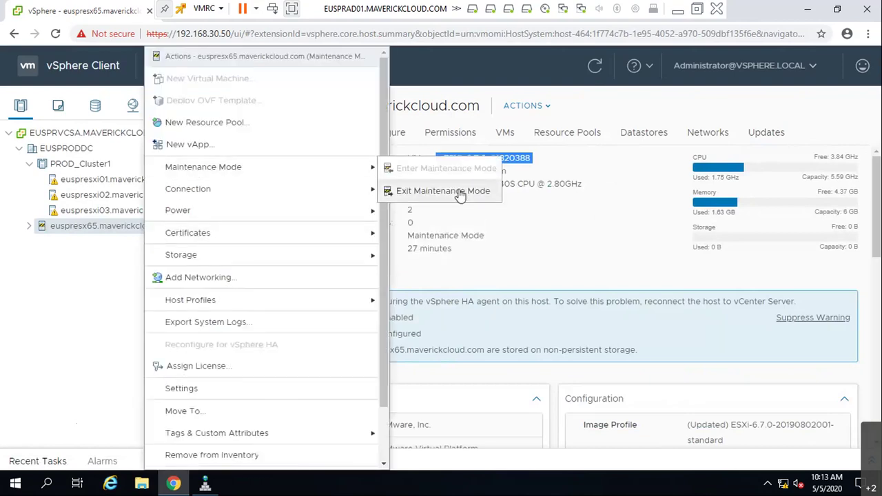
left_click(460, 193)
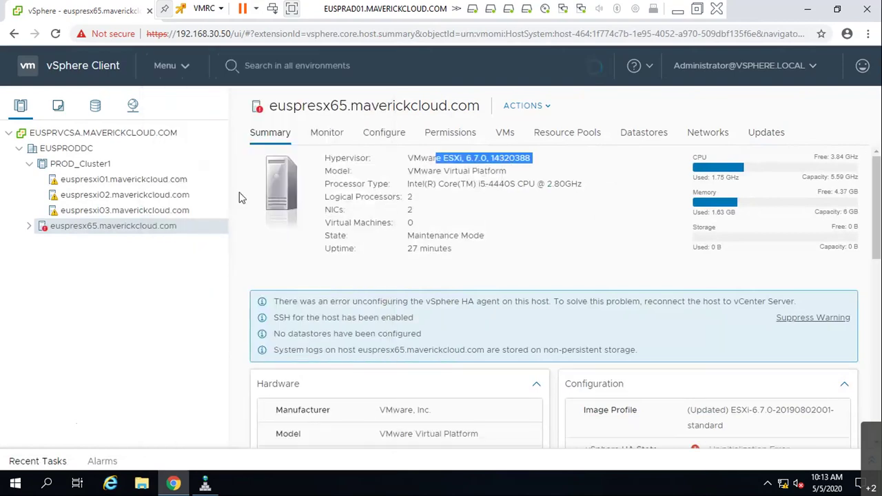
left_click(378, 139)
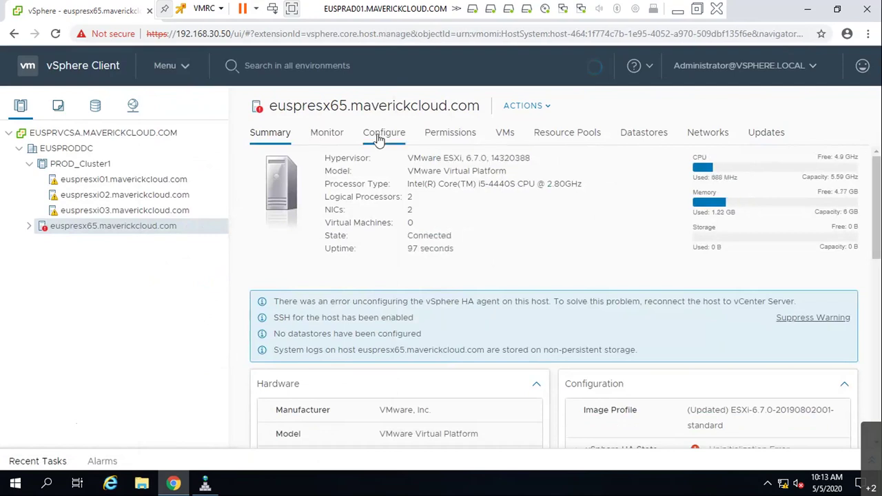
left_click(332, 136)
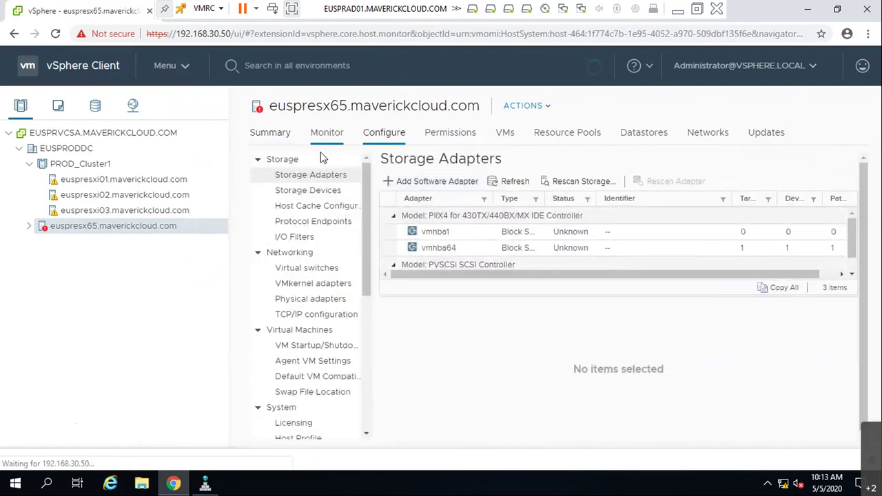
left_click(453, 199)
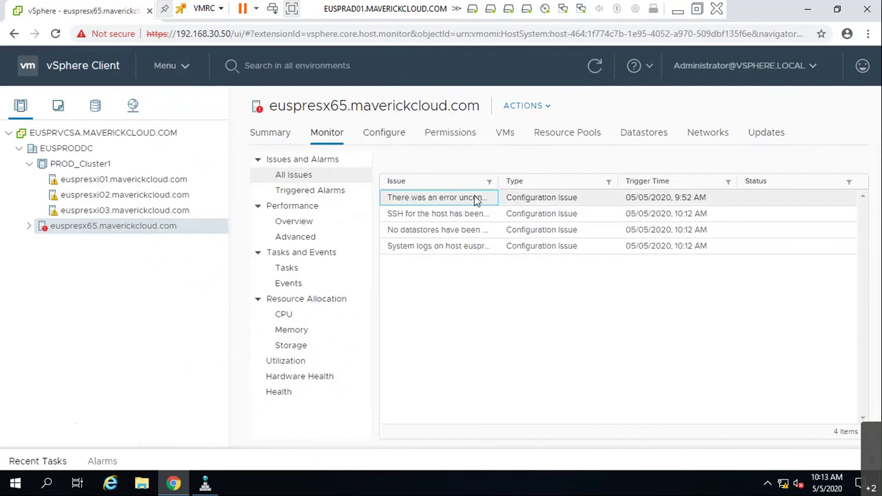
left_click_drag(500, 176, 607, 176)
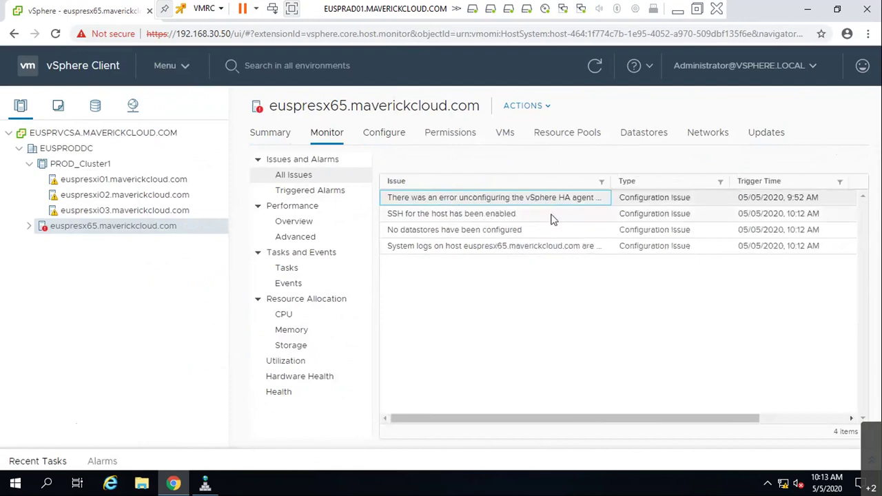
left_click(455, 216)
left_click(458, 233)
left_click(457, 248)
left_click(390, 137)
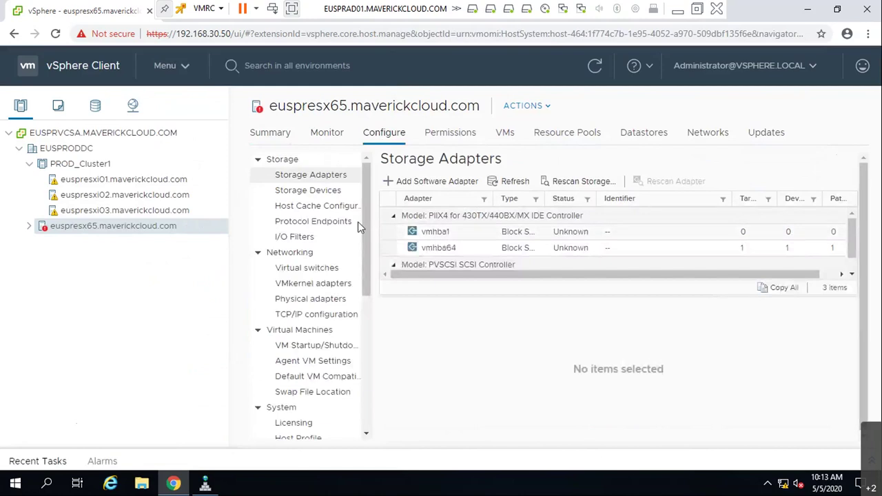
left_click(220, 214)
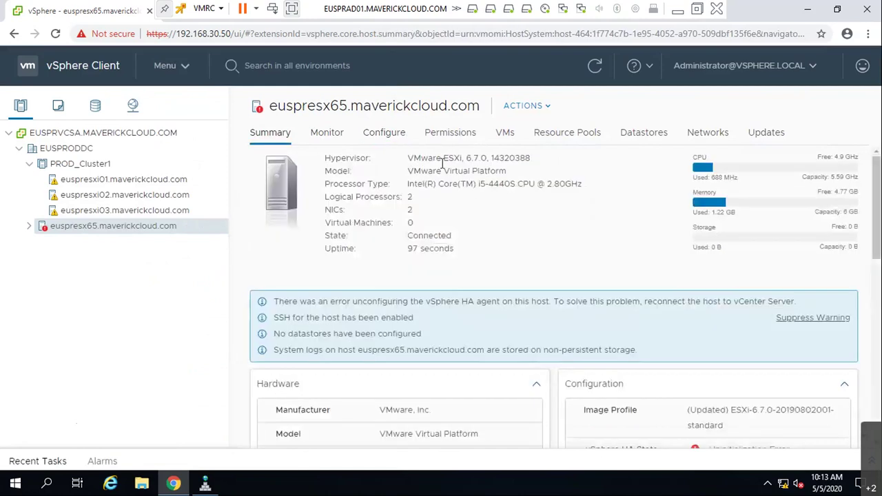
left_click_drag(421, 158, 553, 324)
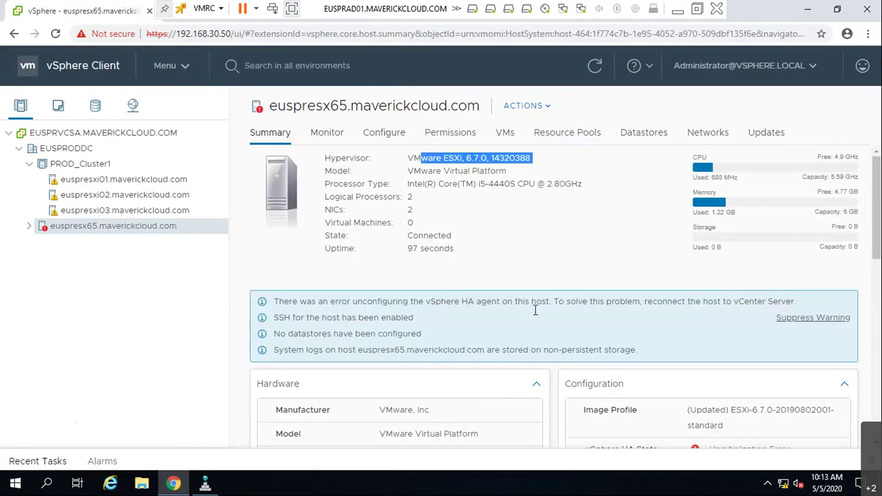
scroll(700, 382, "down", 2)
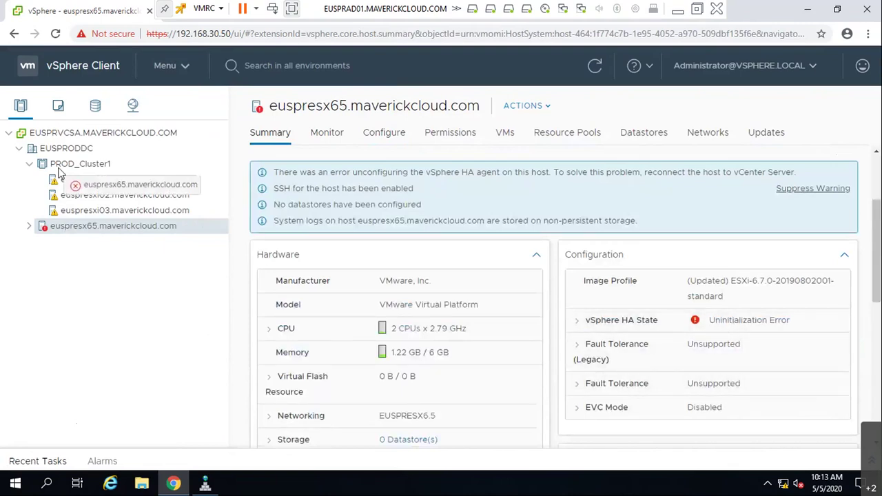
- Move euspresx65 into PROD_Cluster1, acknowledge the HA alarm and suppress the redundancy warning
left_click_drag(58, 179, 76, 164)
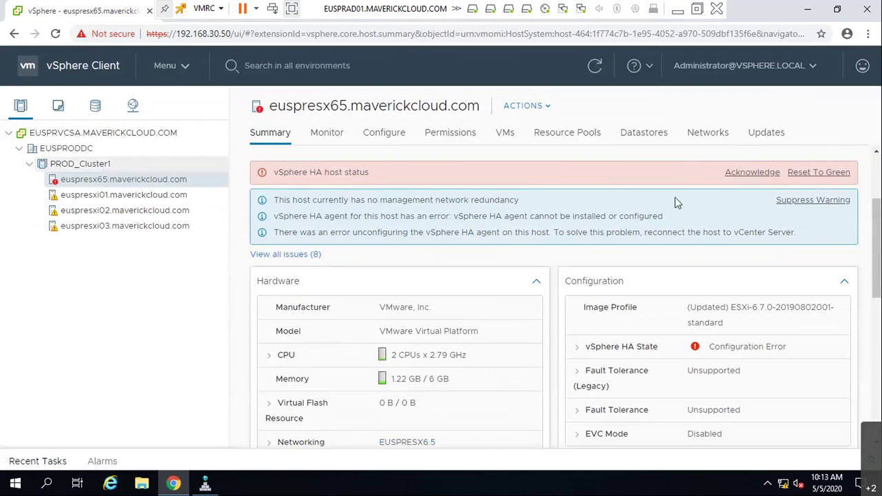
left_click(820, 172)
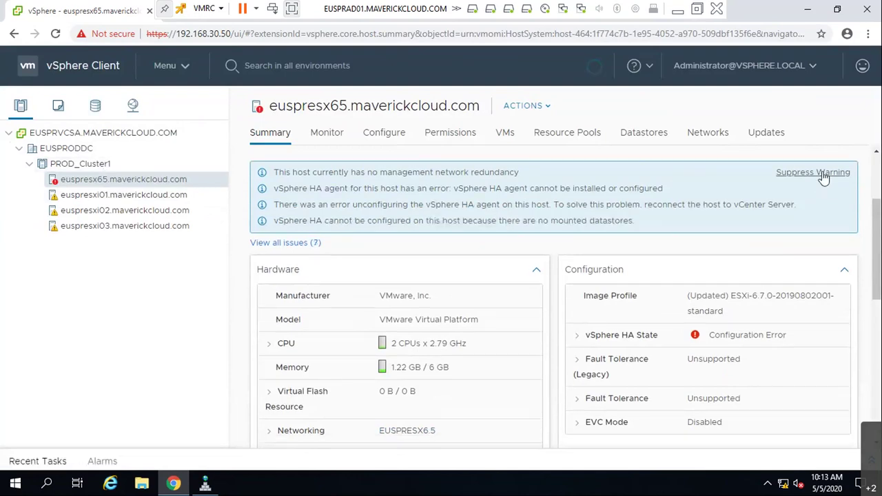
left_click(813, 174)
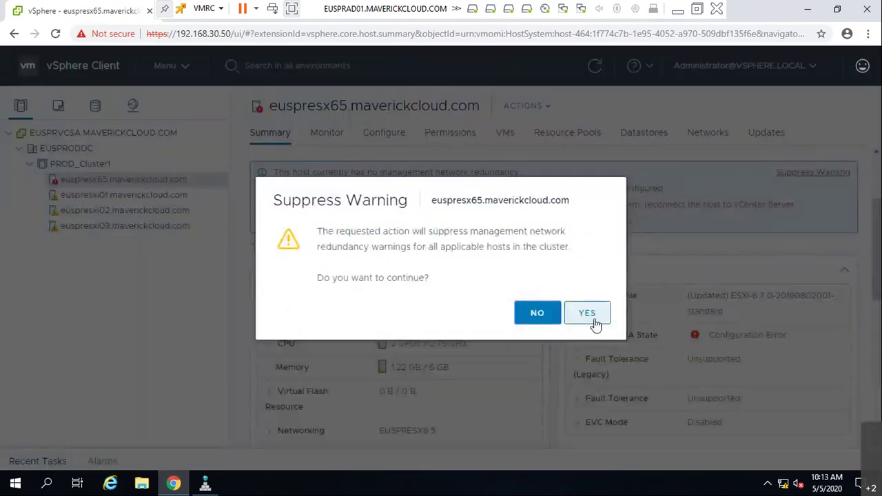
left_click(591, 315)
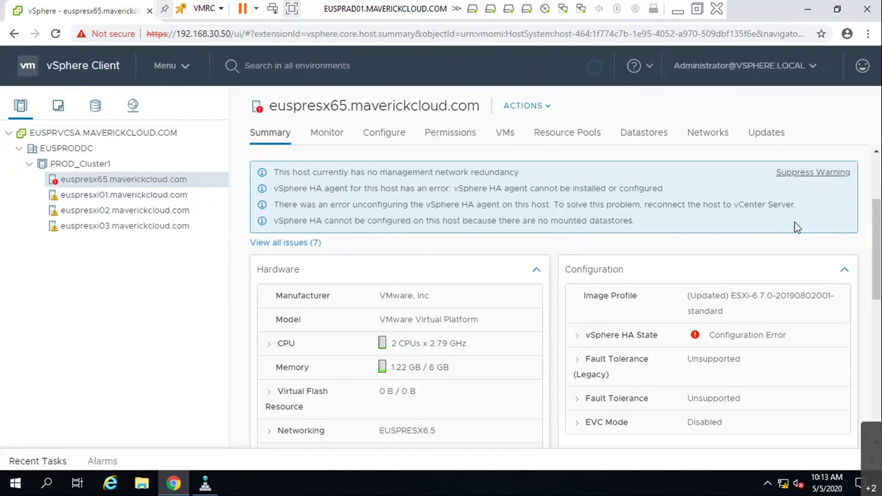
- Suppress the redundancy warning again, re-acknowledge the HA alarm and suppress the SSH warning
left_click(817, 174)
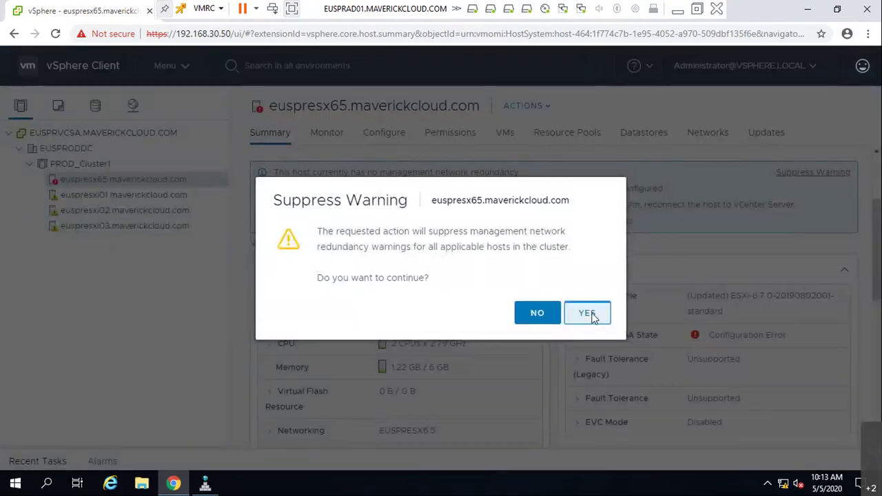
left_click(592, 314)
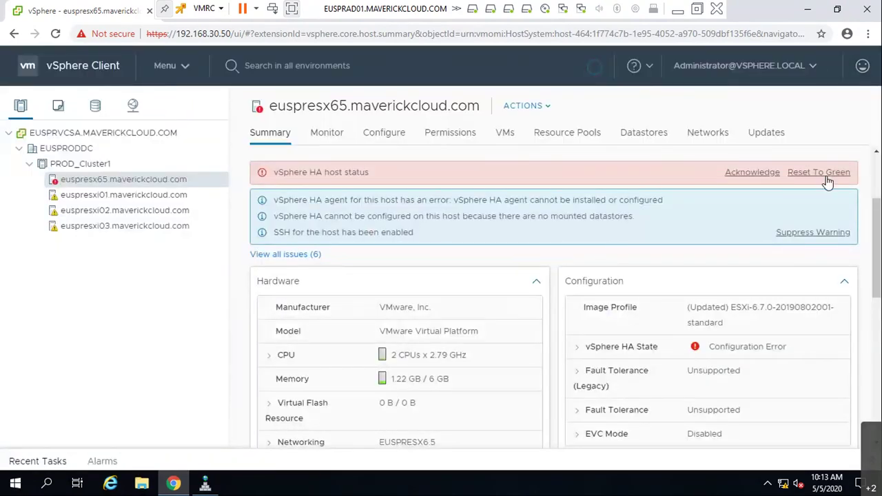
left_click(766, 173)
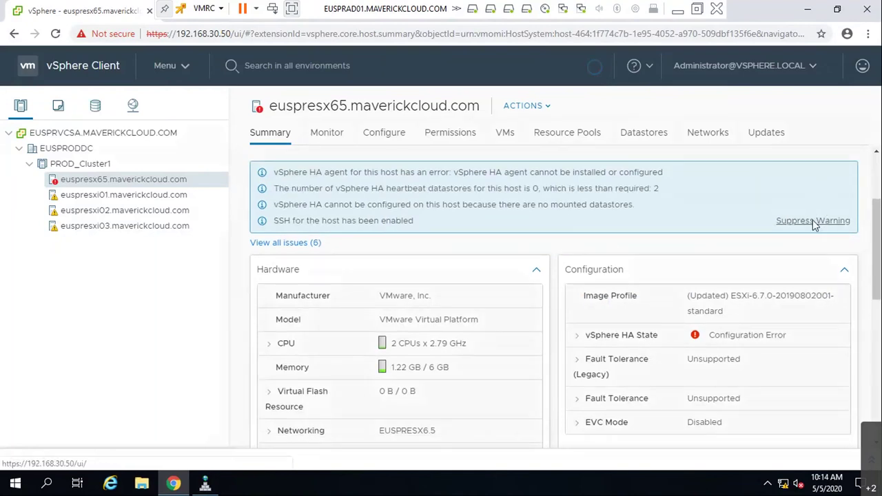
left_click(815, 222)
left_click(587, 321)
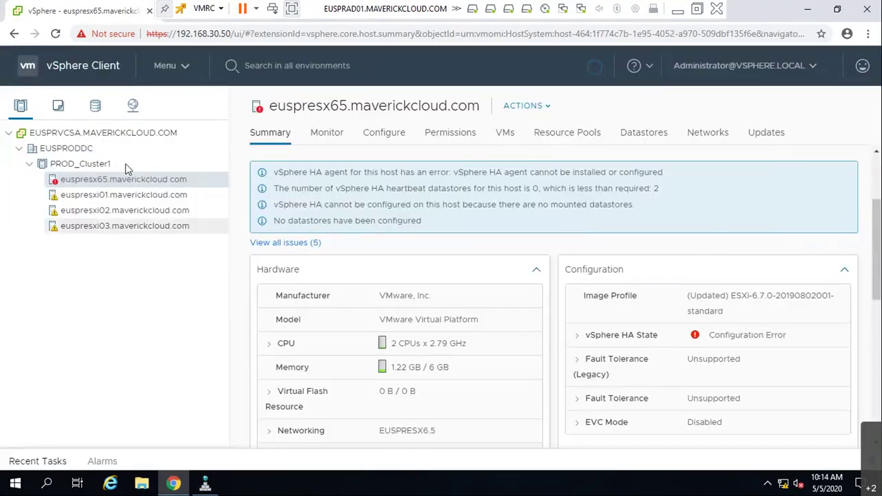
- Review PROD_Cluster1's issues and its Configure > vSphere Availability settings
left_click(327, 132)
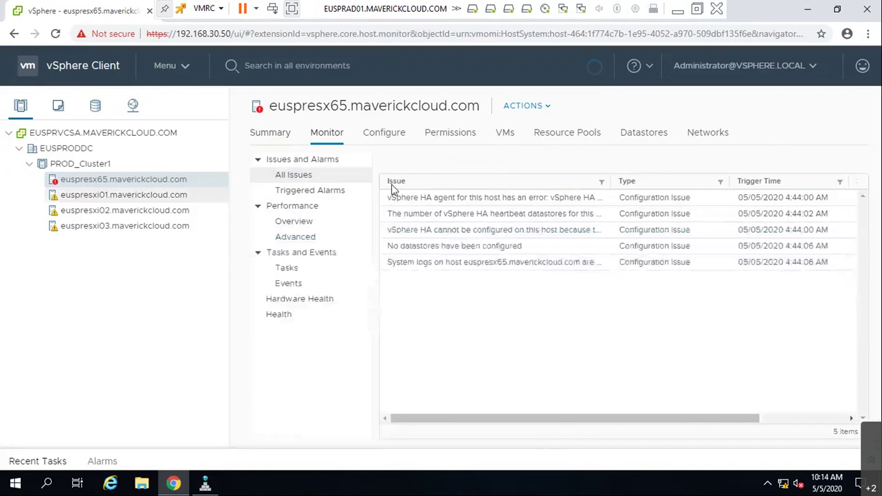
right_click(84, 165)
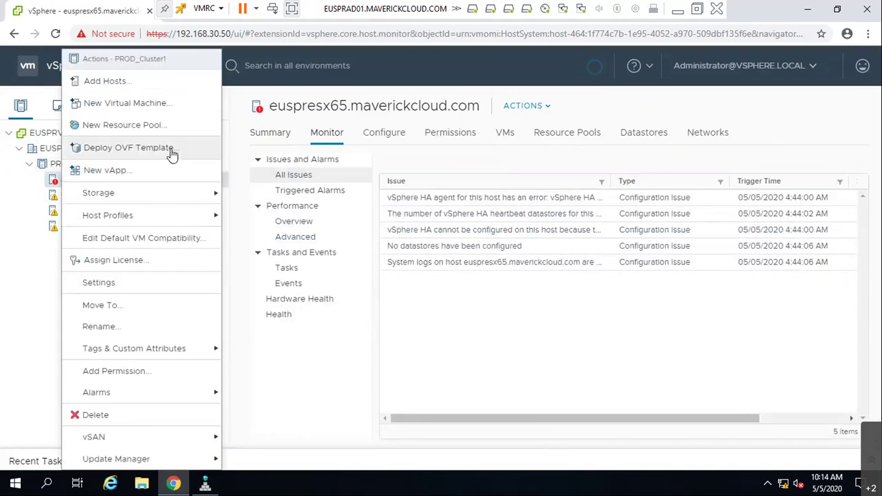
mouse_move(183, 201)
key("Escape")
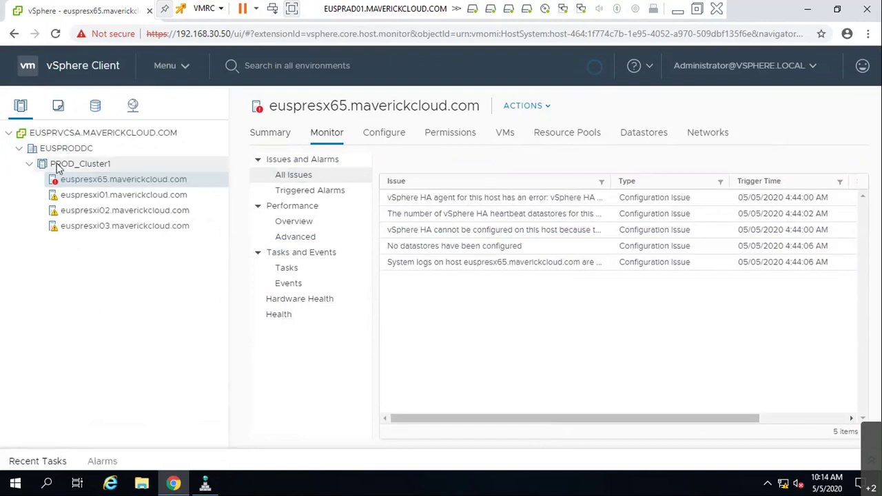
left_click(57, 165)
left_click(325, 133)
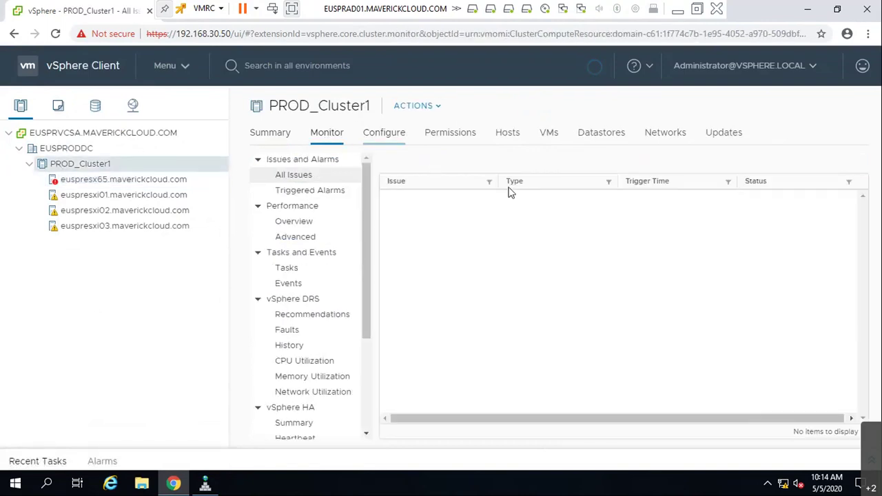
left_click(379, 133)
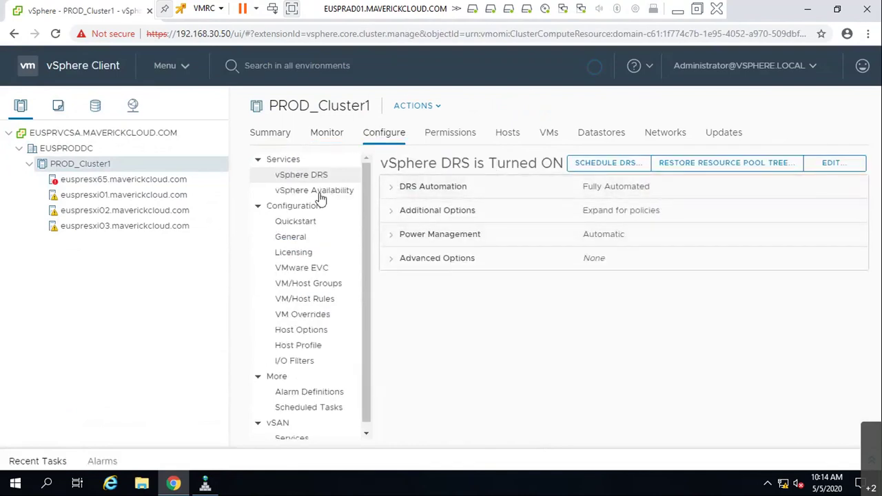
left_click(318, 194)
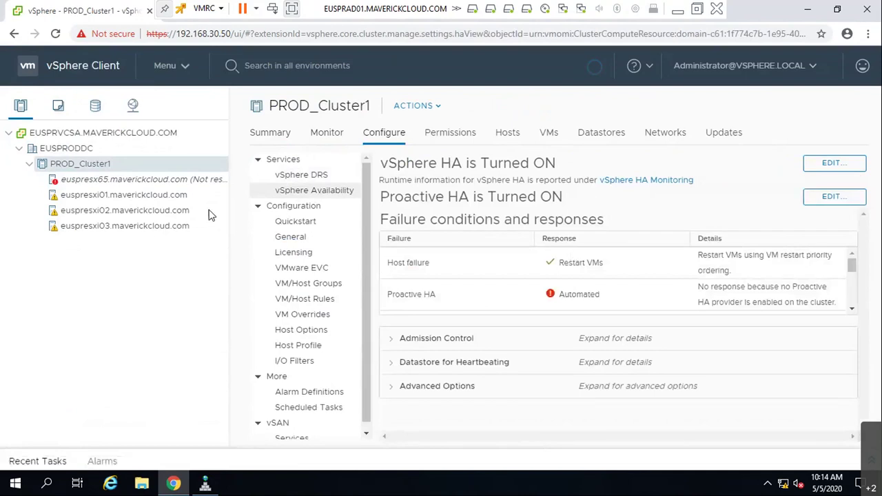
- Return to euspresx65's issues list, dismiss the error notice and minimize the remote console
left_click(191, 182)
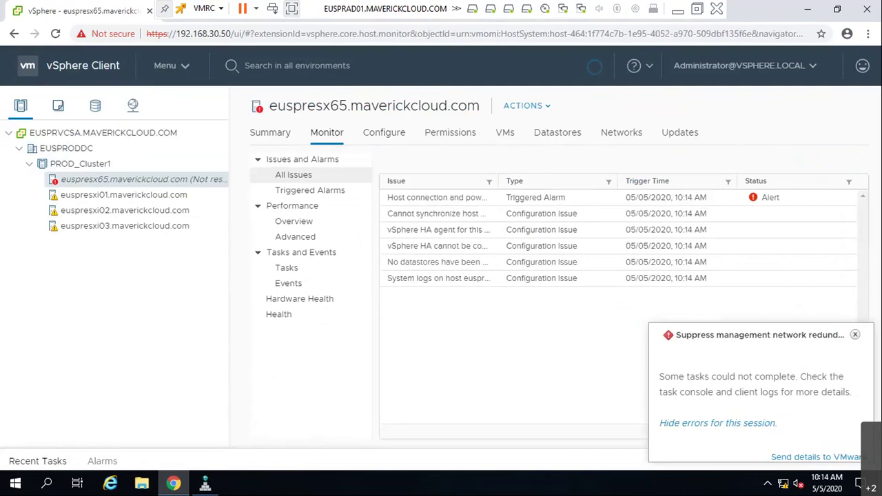
left_click(854, 335)
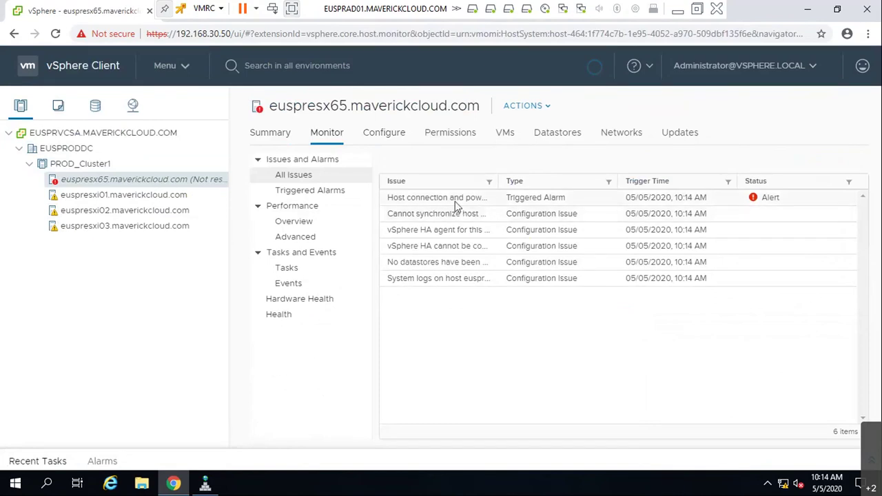
left_click(678, 16)
left_click(207, 193)
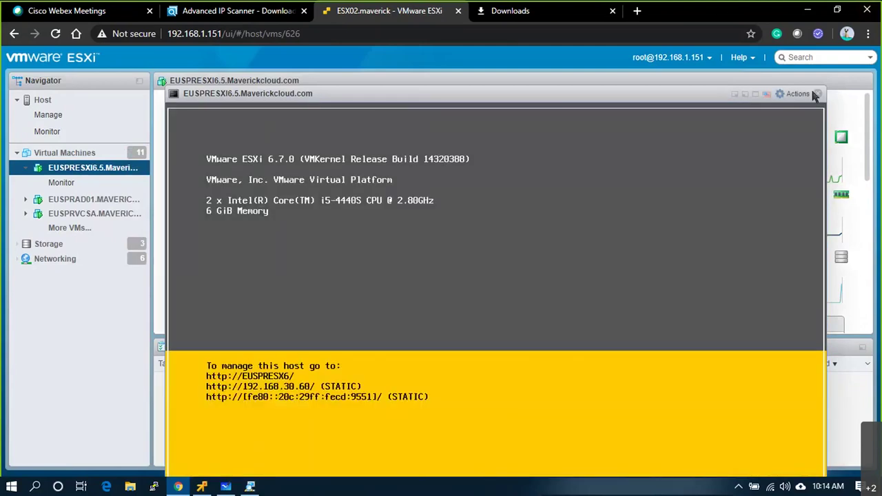
left_click(819, 94)
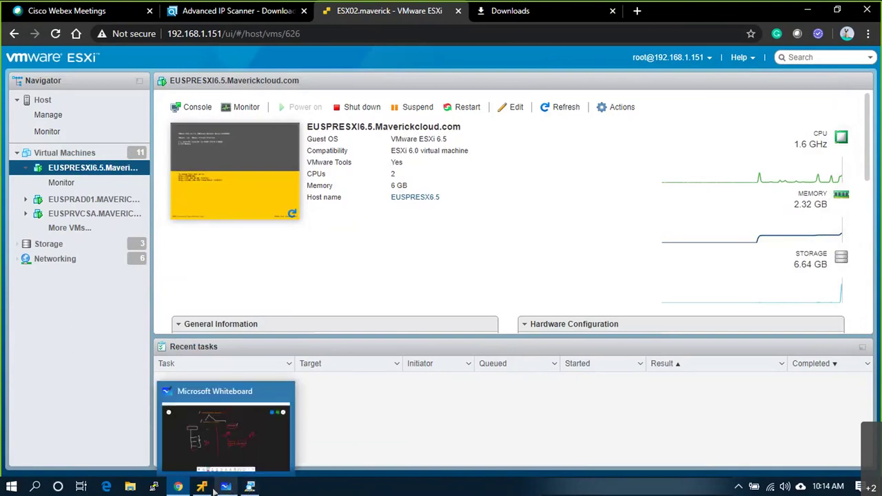
mouse_move(201, 488)
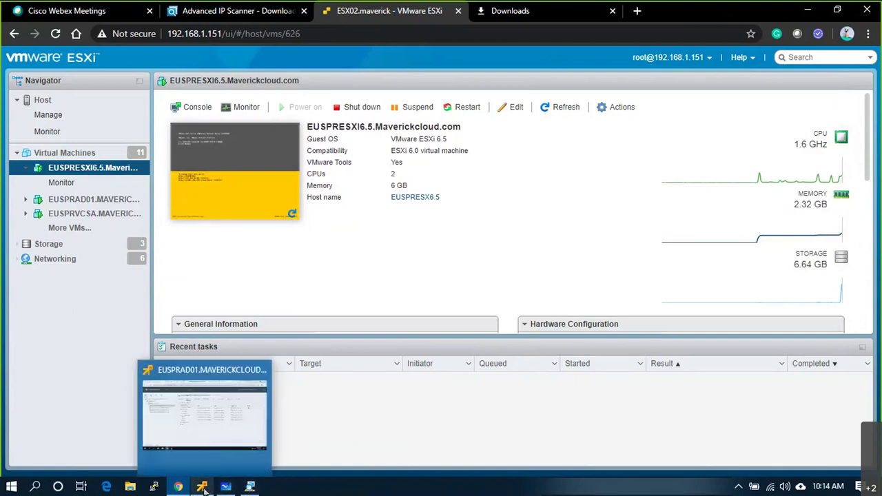
left_click(204, 416)
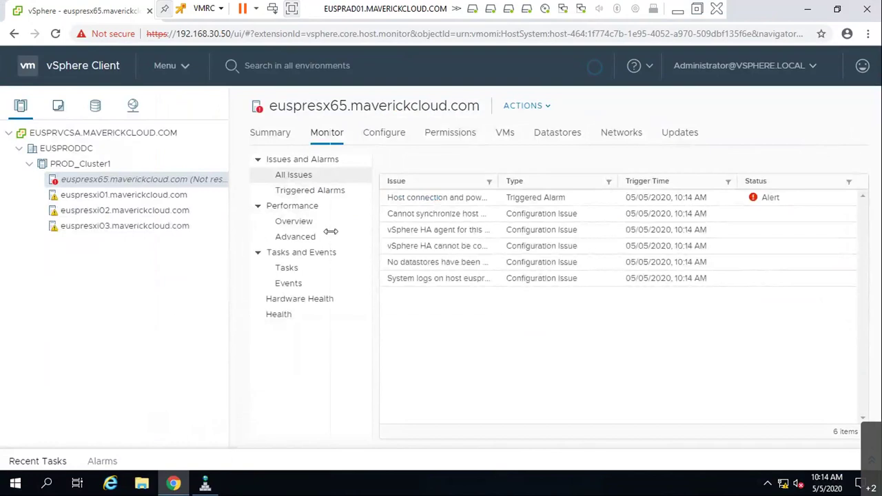
- Reset euspresx65's host connection and power alarm to green, then view its Summary
left_click(135, 196)
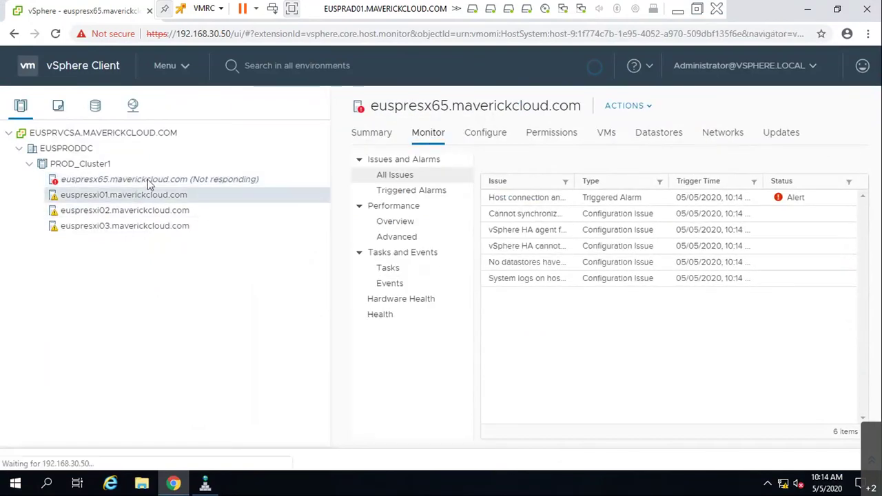
right_click(148, 181)
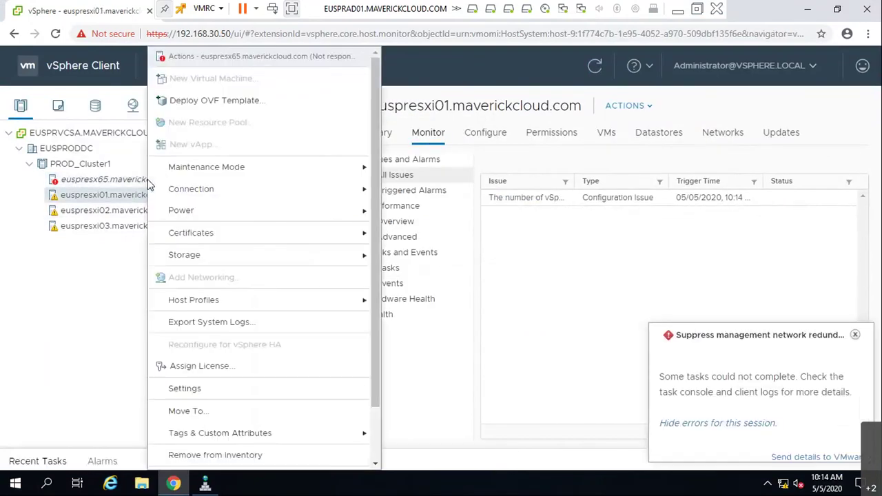
left_click(856, 335)
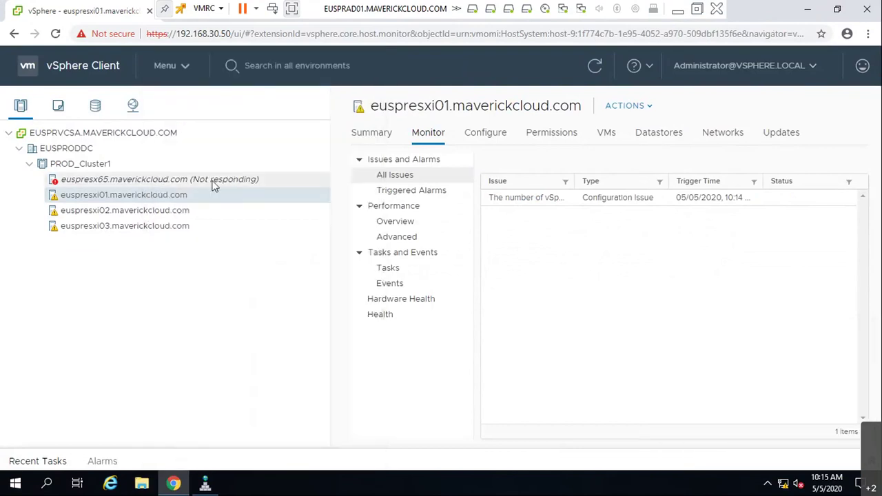
left_click(213, 182)
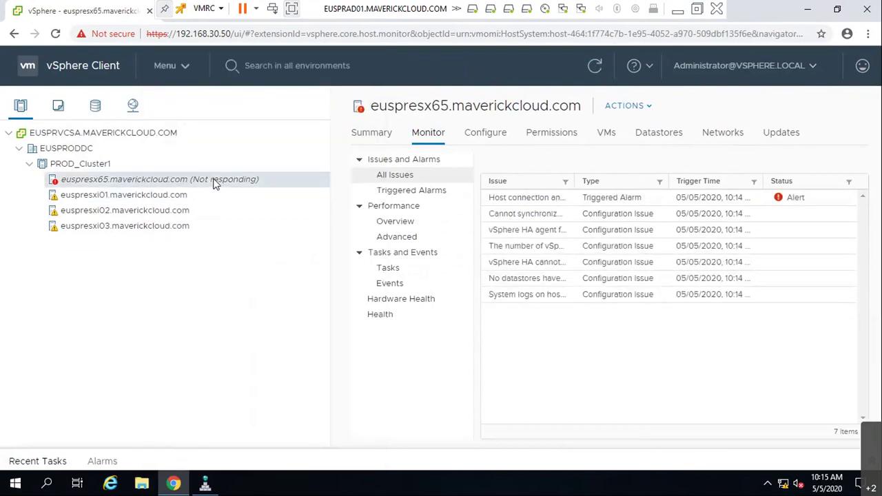
left_click(579, 202)
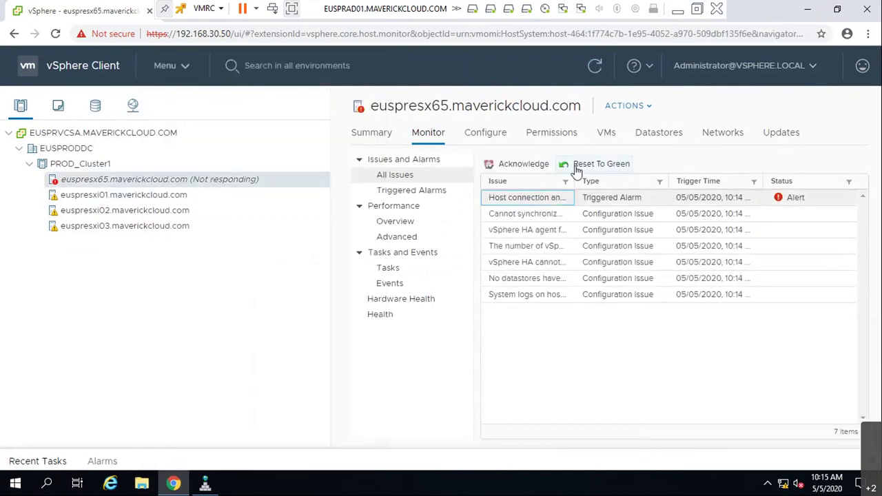
left_click(575, 166)
left_click(521, 204)
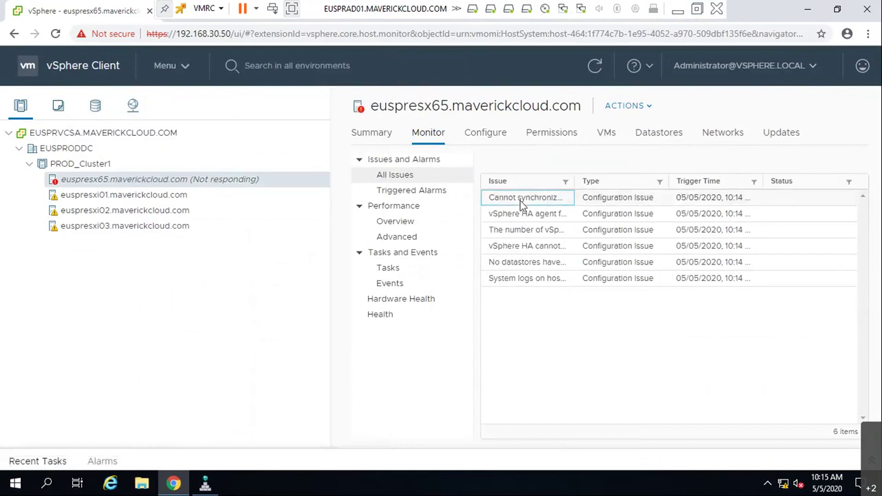
left_click(374, 138)
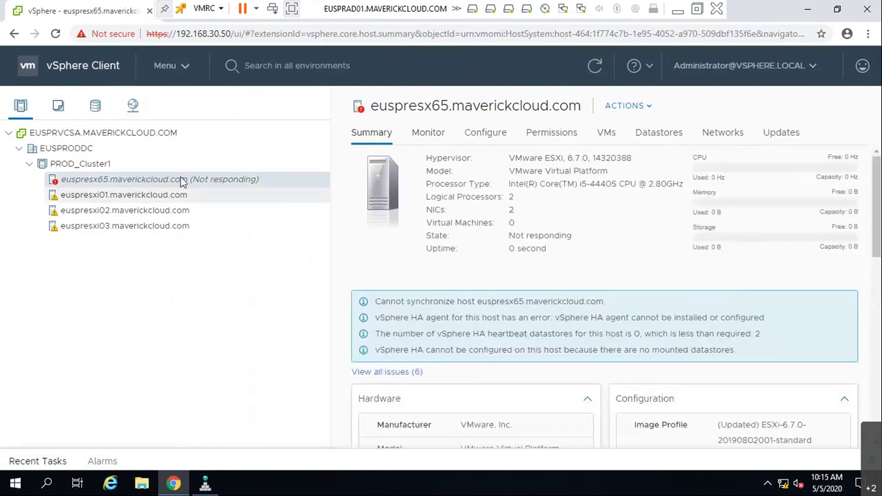
- Run Check Compliance on euspresx65 from the Update Manager panel of its Summary
left_click(83, 165)
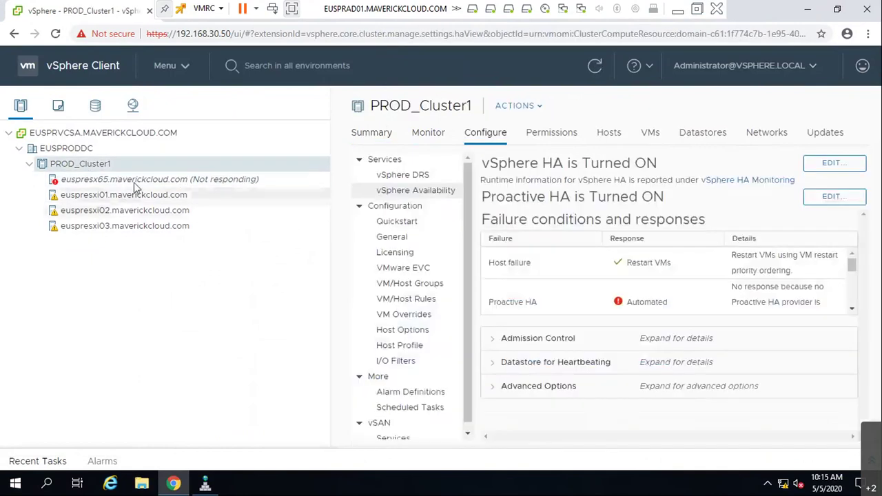
left_click(128, 181)
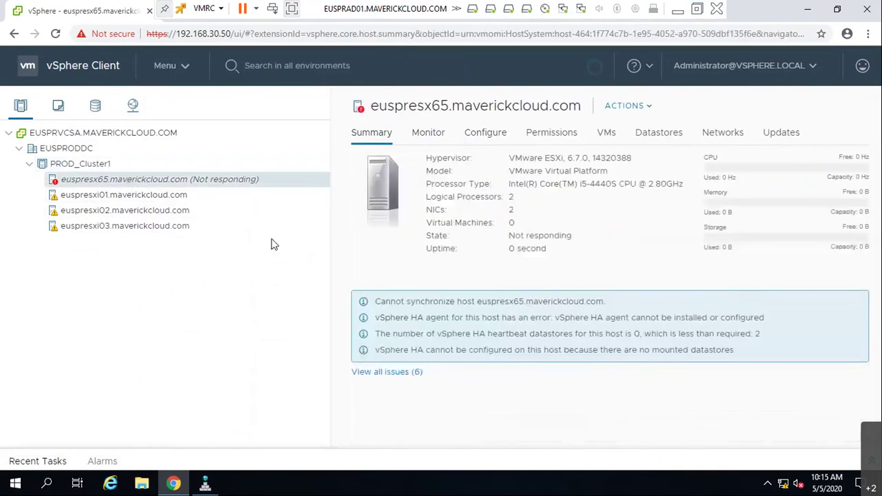
scroll(676, 385, "down", 3)
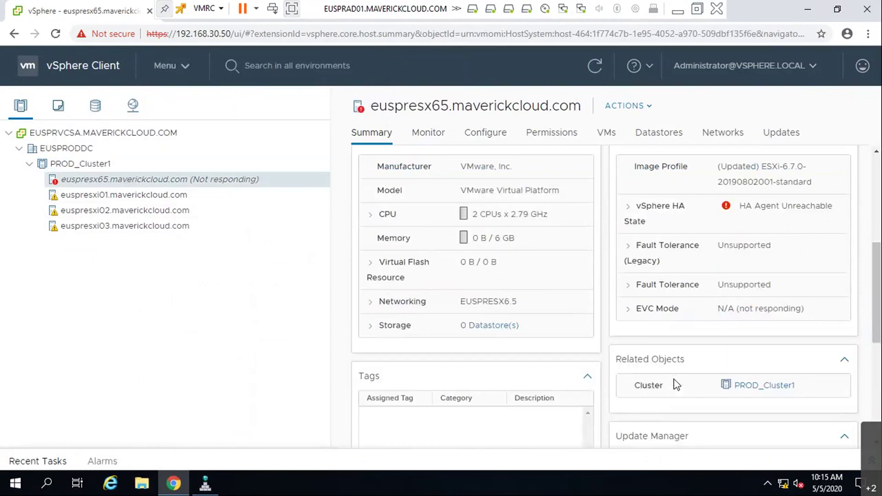
scroll(676, 384, "down", 3)
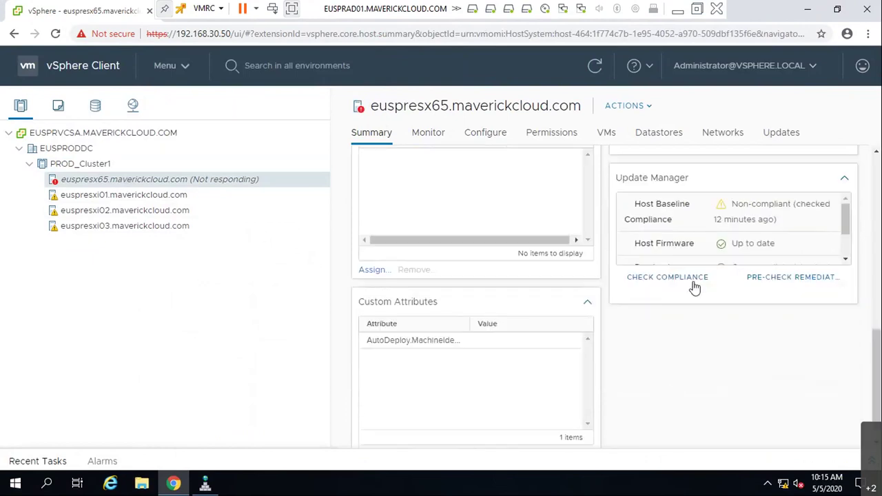
scroll(808, 222, "down", 1)
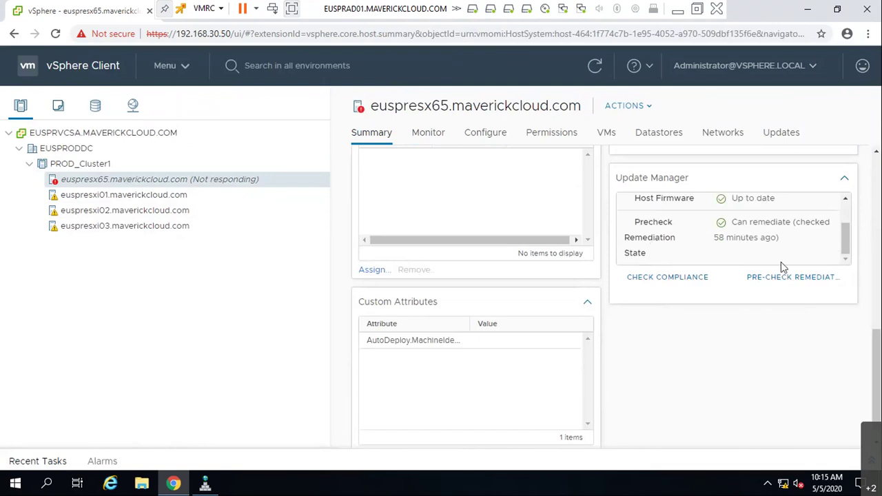
left_click(682, 279)
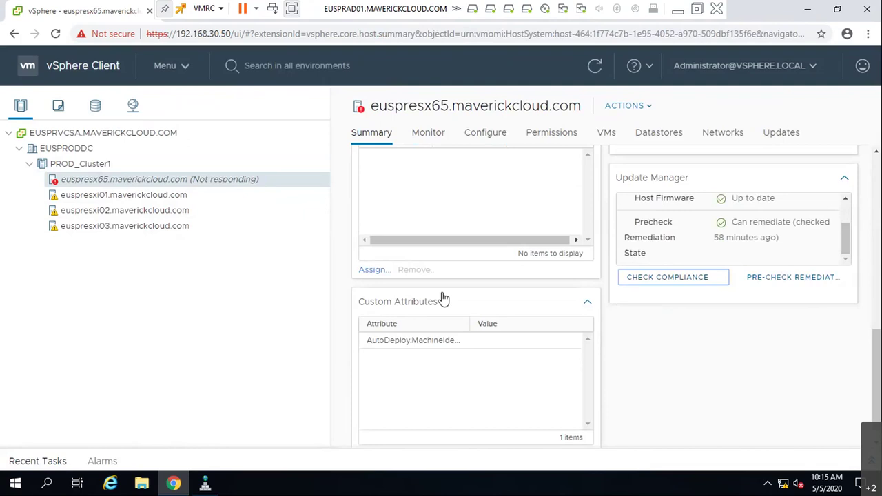
- Read the failed Scan entity task's 'not supported' error in Recent Tasks, then collapse it
left_click(42, 462)
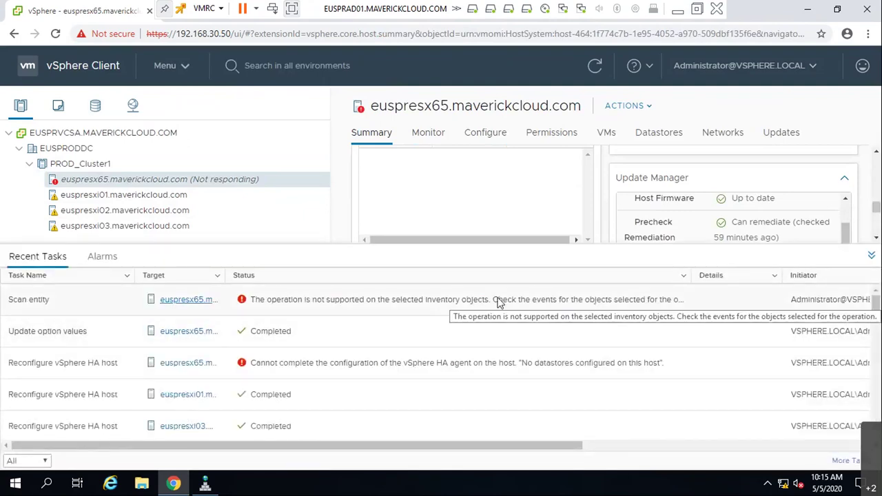
left_click_drag(696, 276, 755, 277)
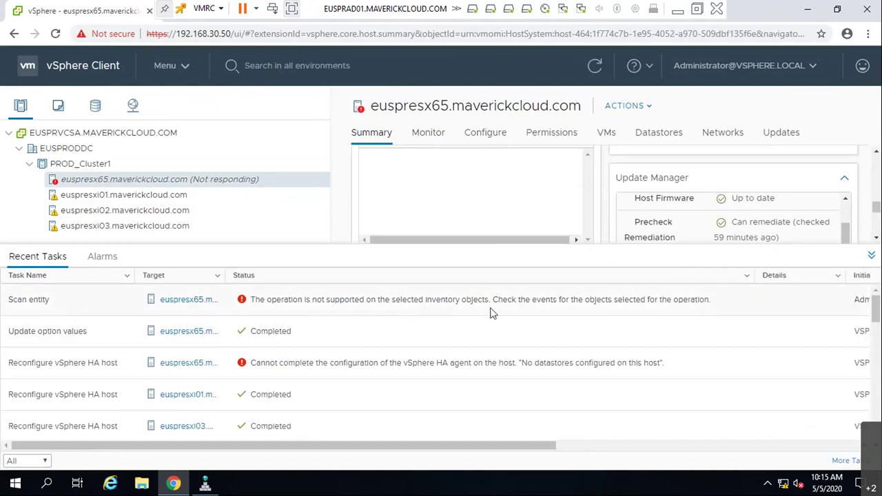
left_click(630, 310)
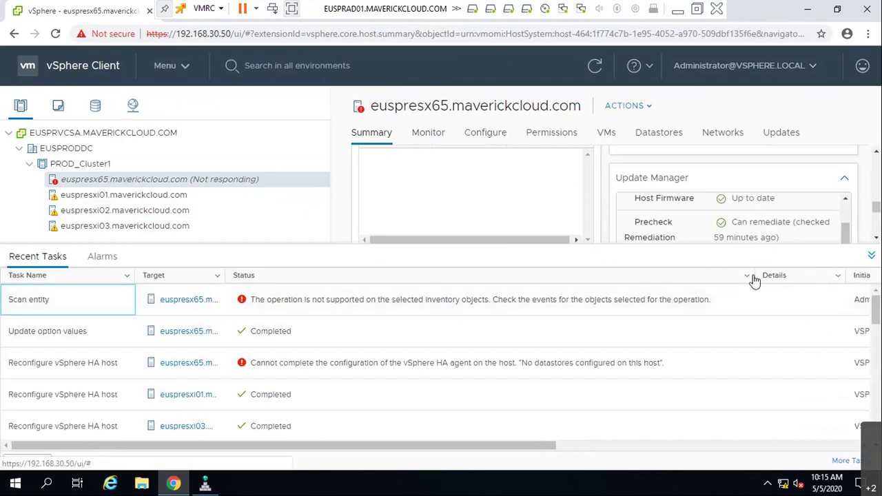
left_click_drag(759, 273, 490, 272)
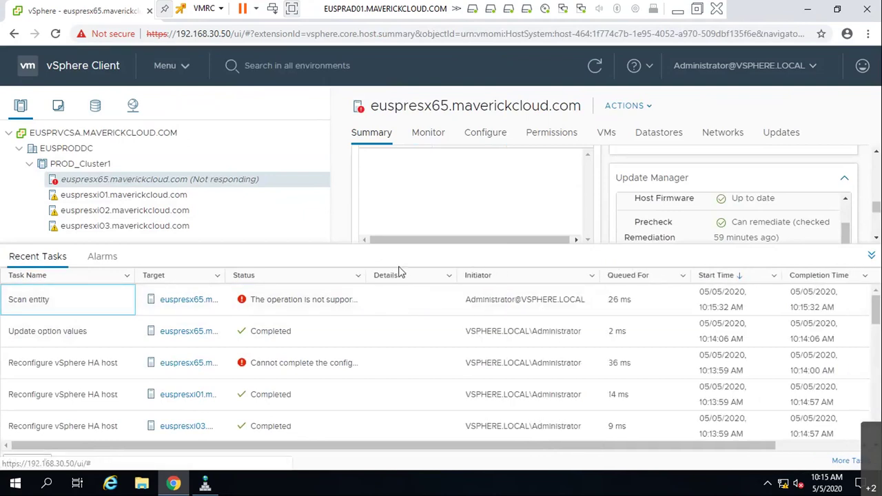
left_click(871, 255)
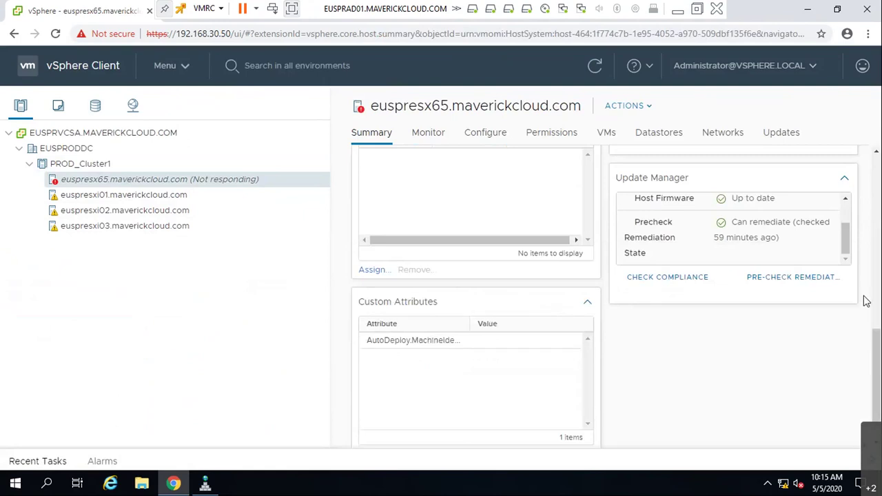
scroll(375, 323, "up", 4)
scroll(623, 321, "up", 3)
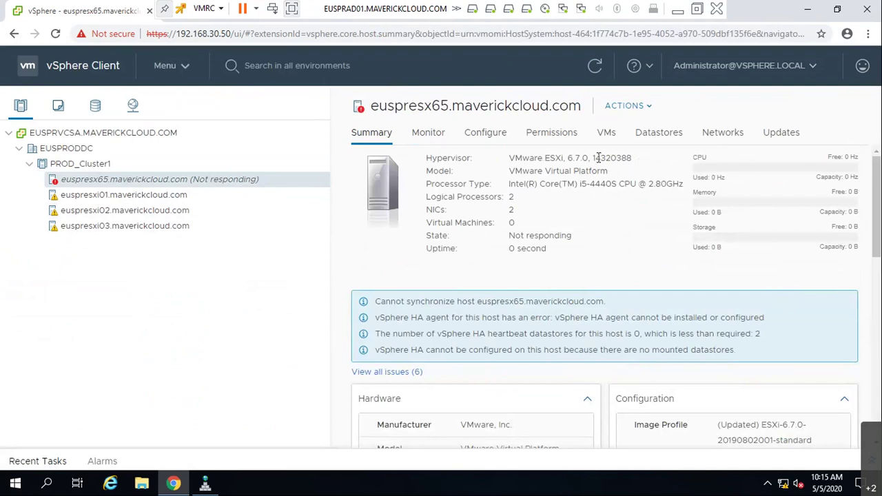
- Try reconnecting euspresx65.maverickcloud.com and reset its connection alarm to green
right_click(114, 182)
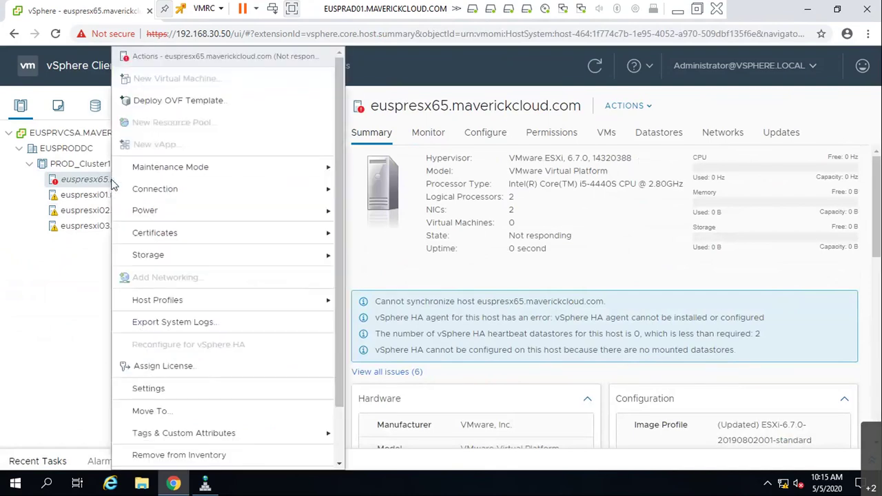
mouse_move(329, 178)
mouse_move(282, 189)
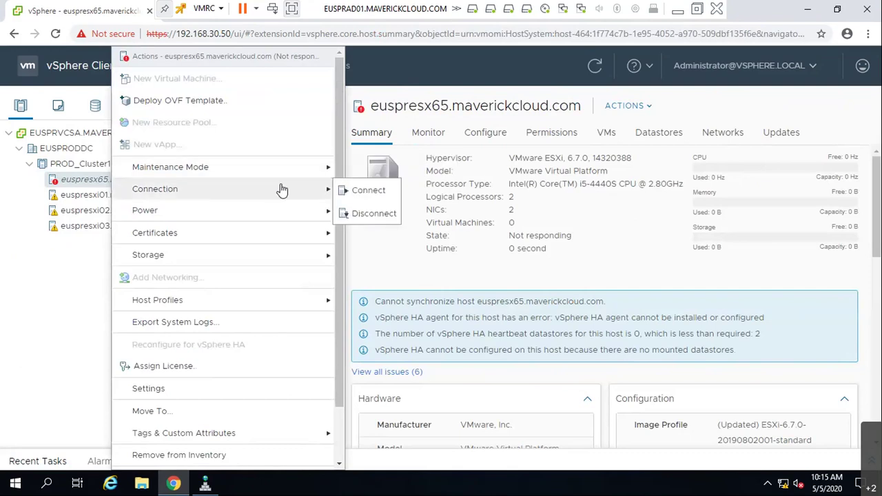
left_click(368, 191)
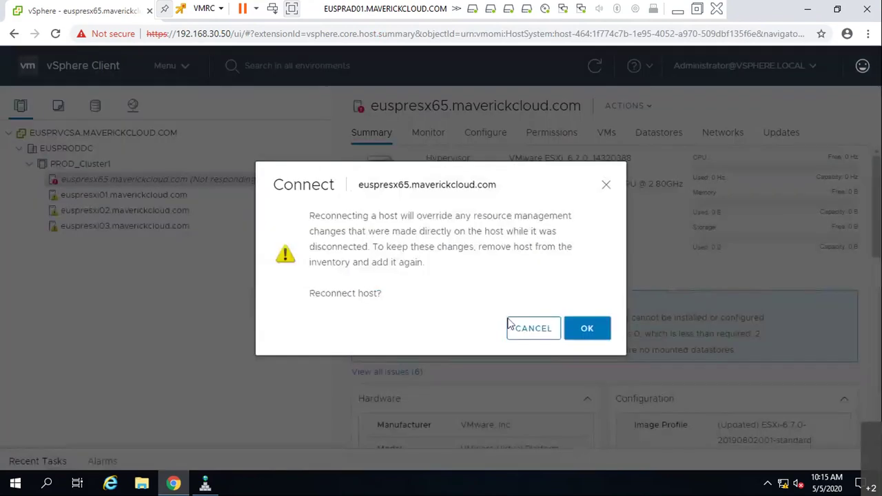
left_click(584, 330)
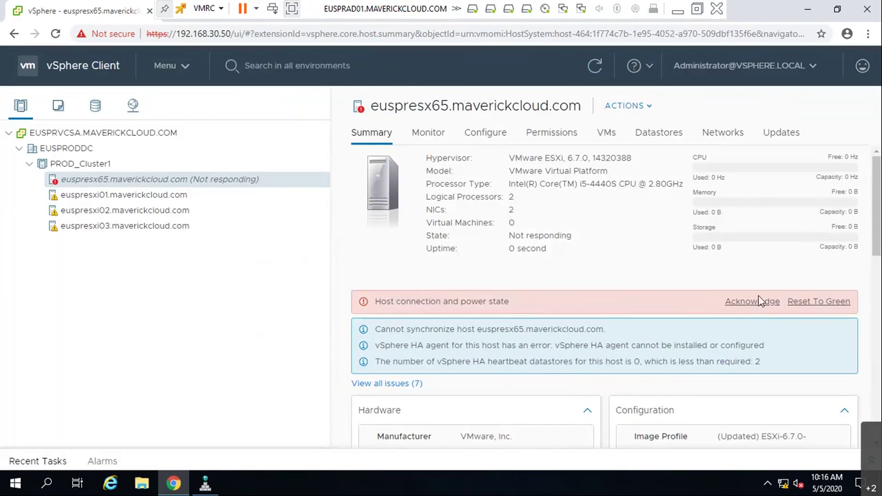
left_click(815, 305)
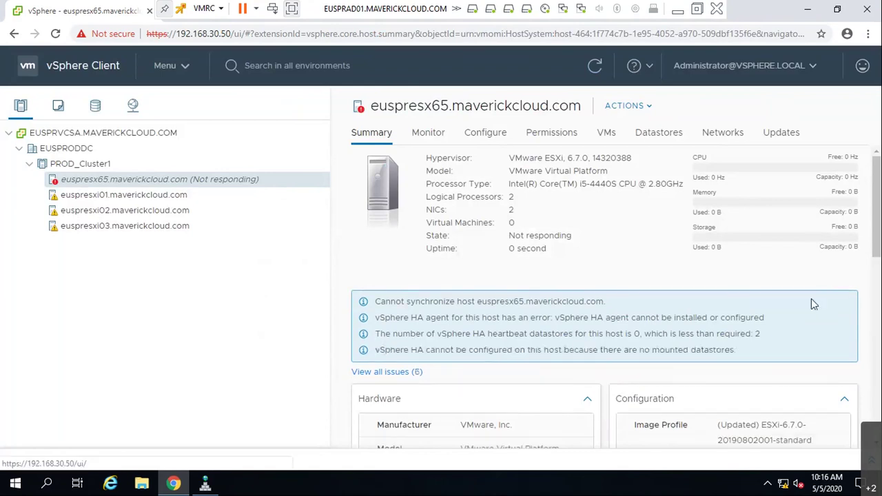
- Disconnect the unresponsive host euspresx65.maverickcloud.com
right_click(100, 180)
mouse_move(282, 190)
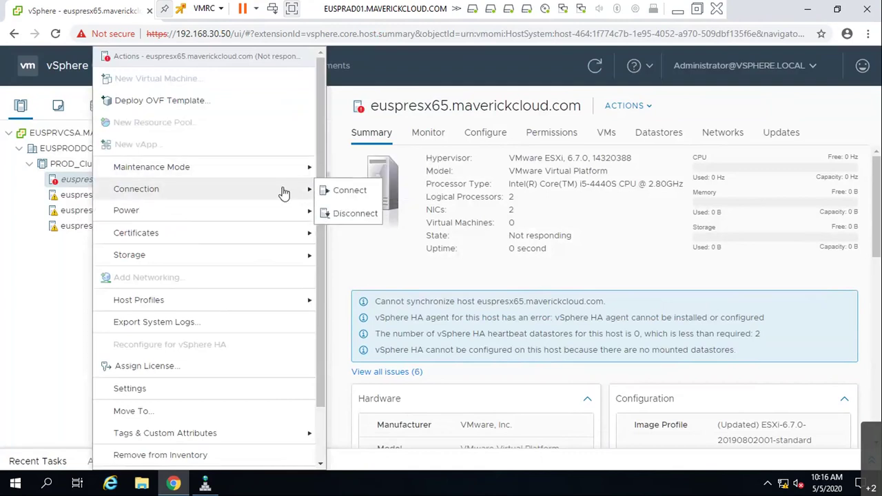
left_click(345, 213)
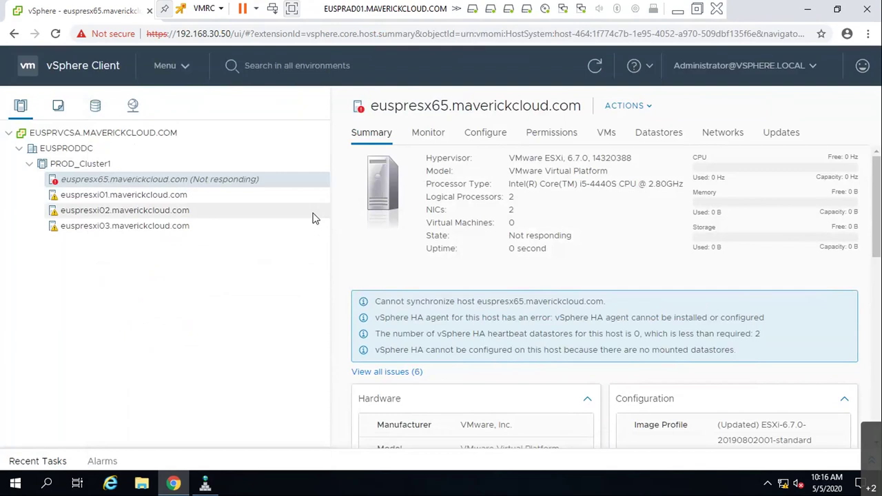
- Remove euspresx65 from the inventory, then start Add Host on the EUSPRODDC datacenter
right_click(234, 185)
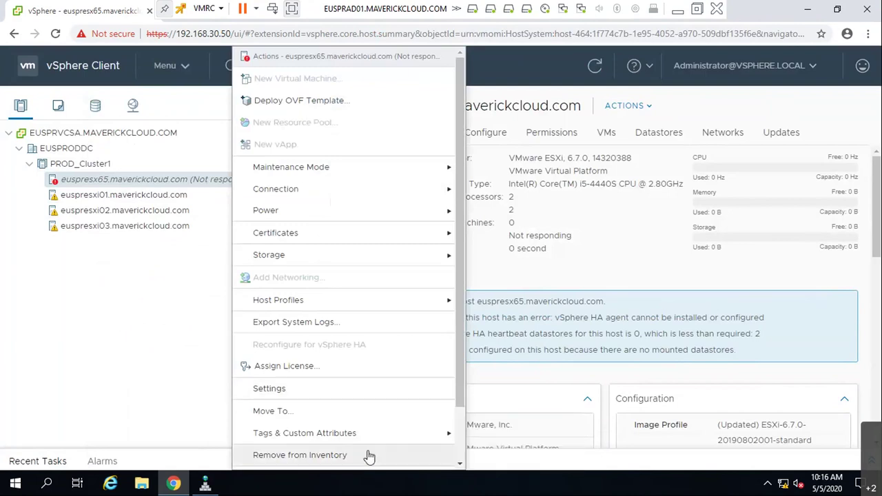
left_click(439, 458)
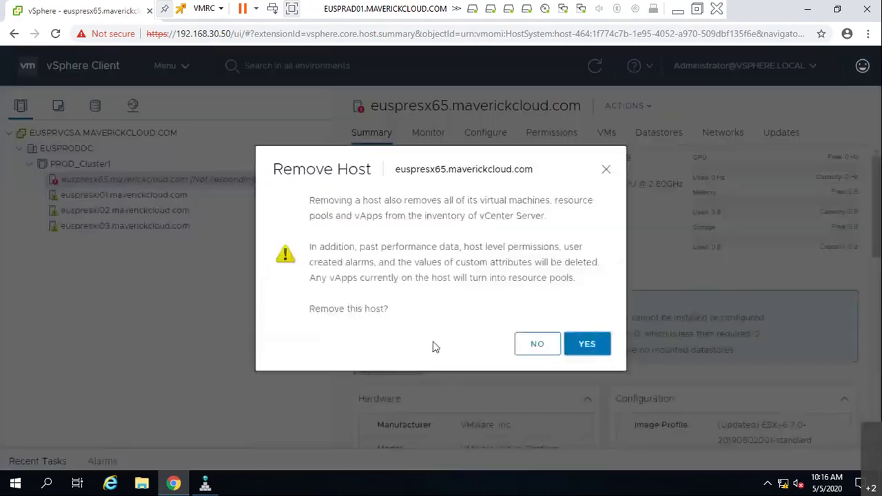
left_click(566, 344)
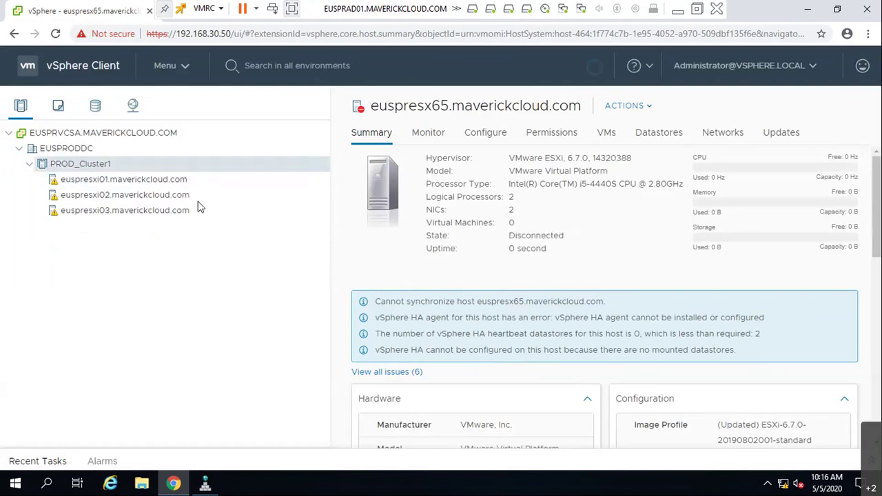
right_click(83, 150)
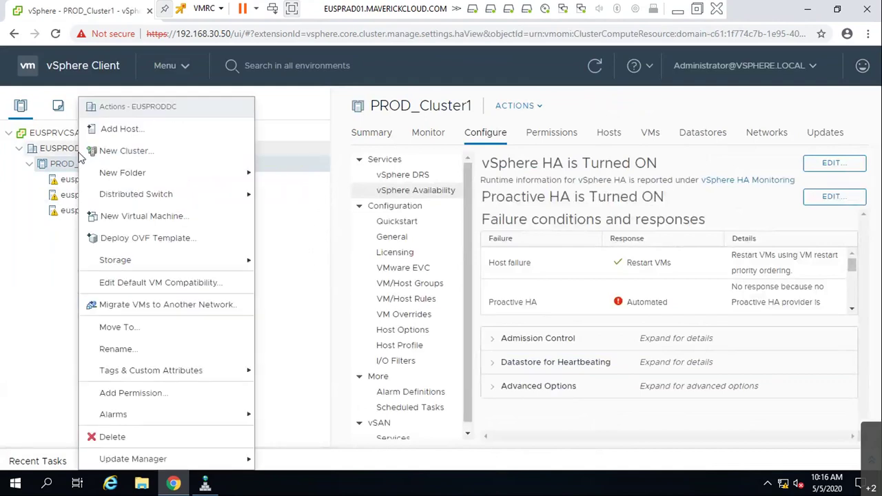
left_click(129, 130)
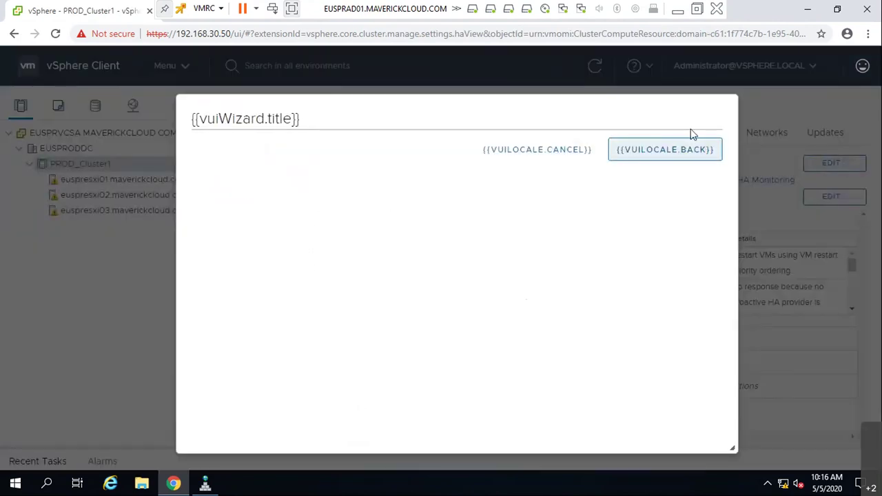
- Reload the page and start adding host 192.168.30.60 to EUSPRODDC
left_click(55, 33)
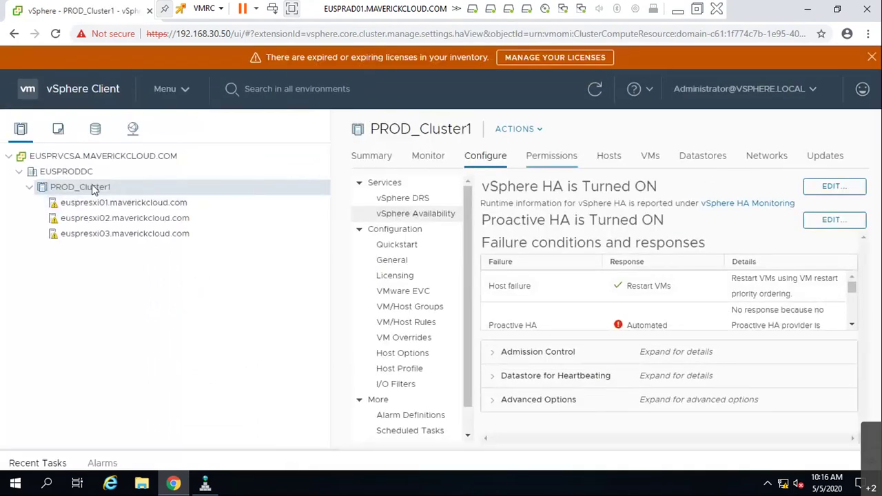
right_click(62, 171)
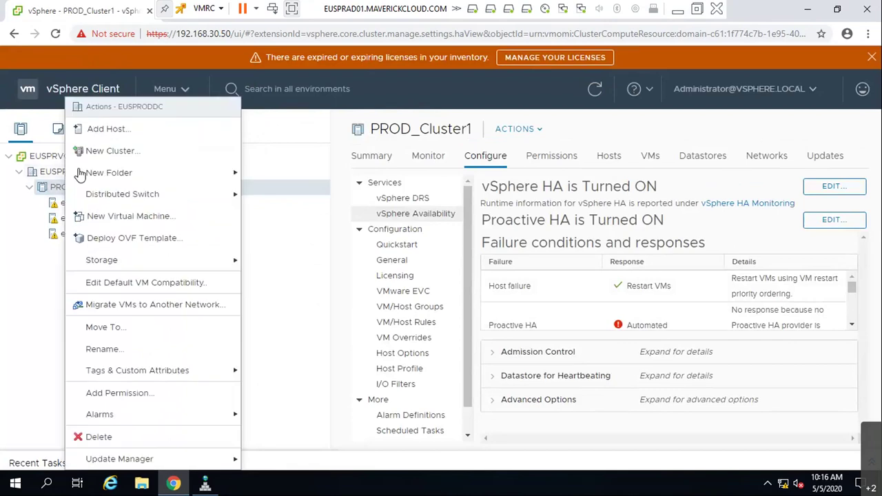
left_click(110, 129)
type("192.168.30.5")
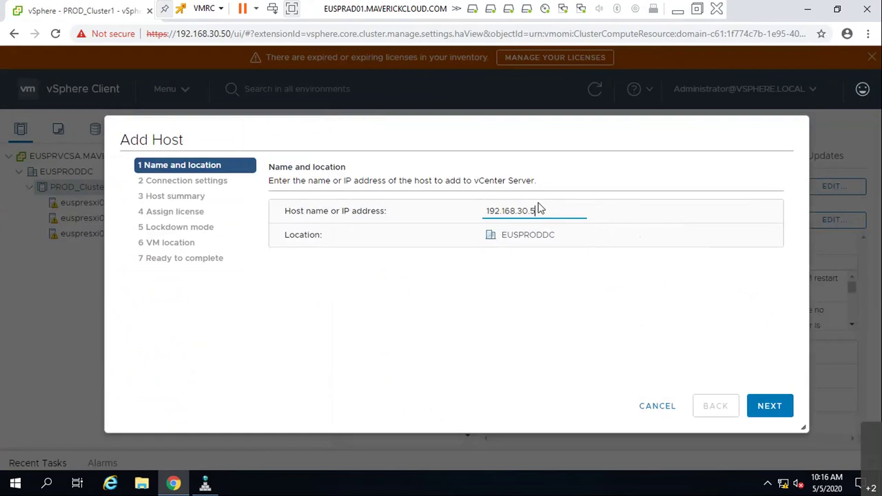
type("0")
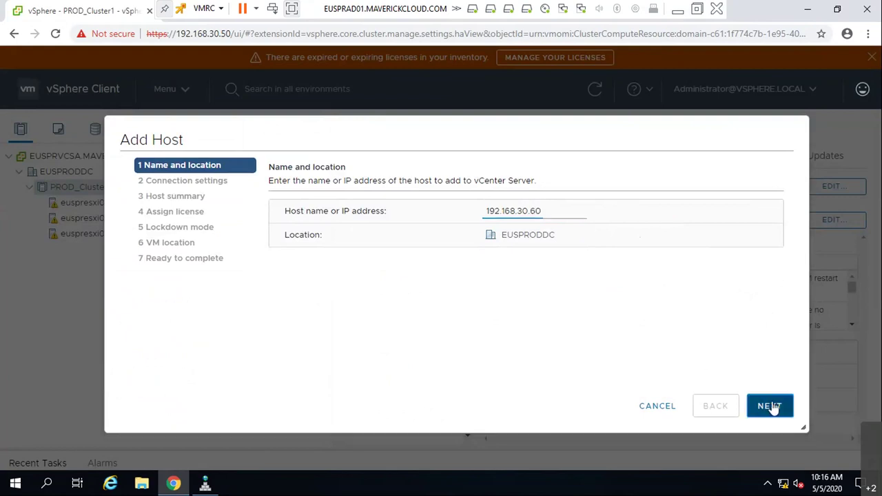
left_click(770, 407)
- Log in as root with the host password, accepting the certificate and correcting the password
type("root")
key("Tab")
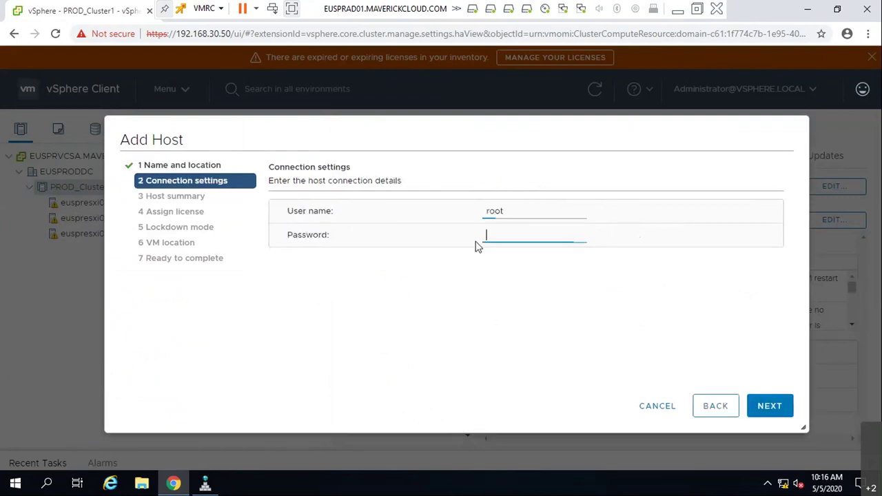
type("********")
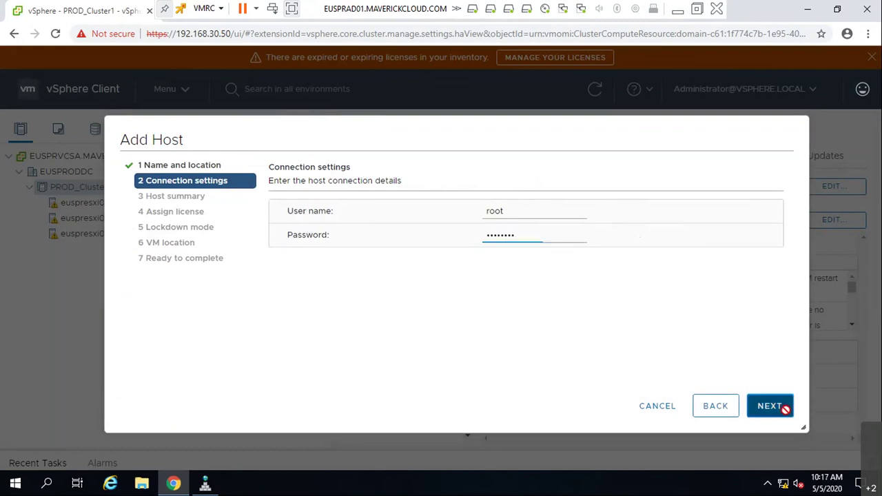
left_click(767, 402)
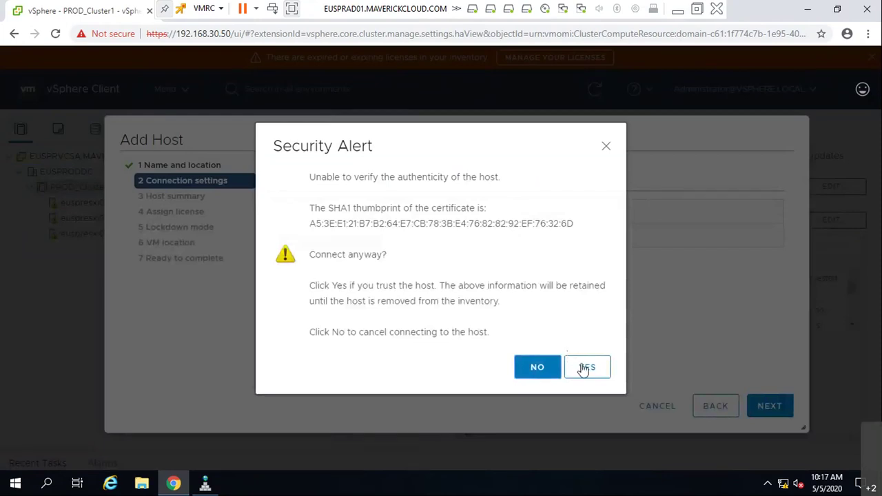
left_click(586, 366)
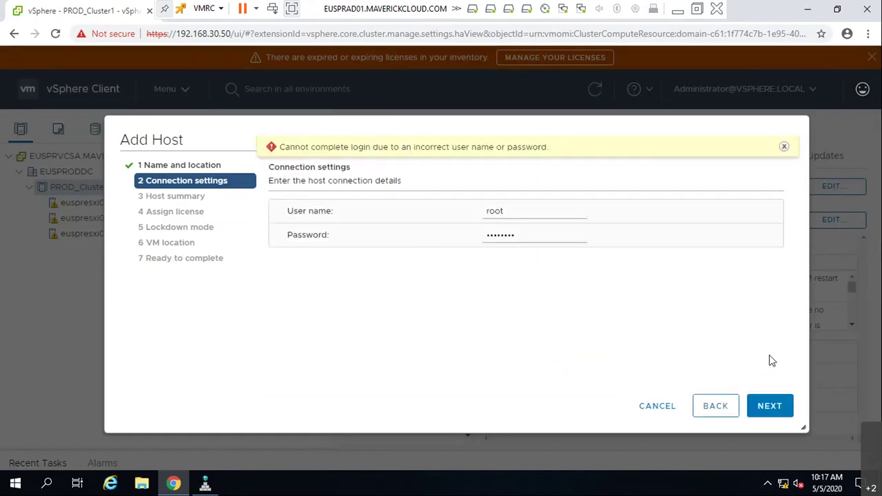
left_click_drag(536, 237, 444, 246)
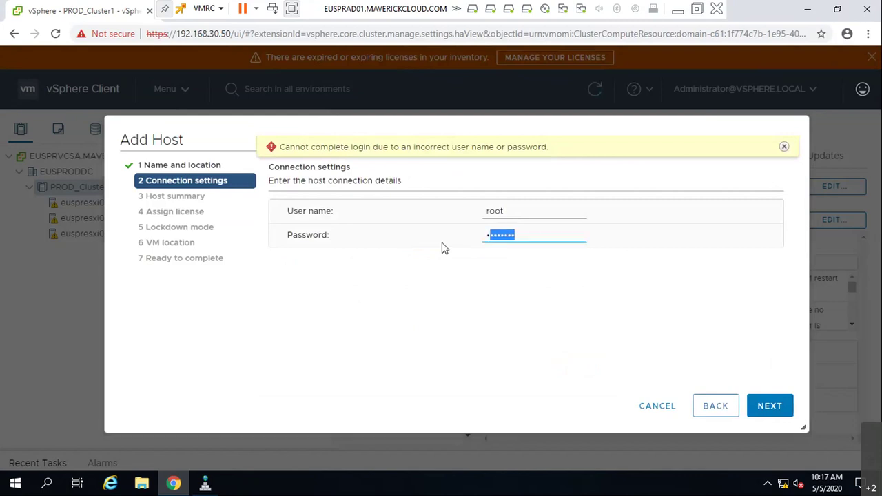
type("*****")
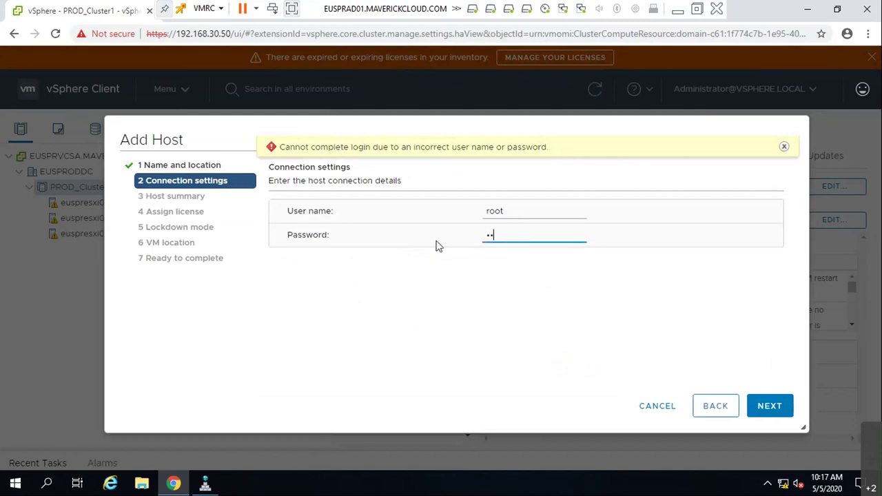
type("***")
left_click(776, 408)
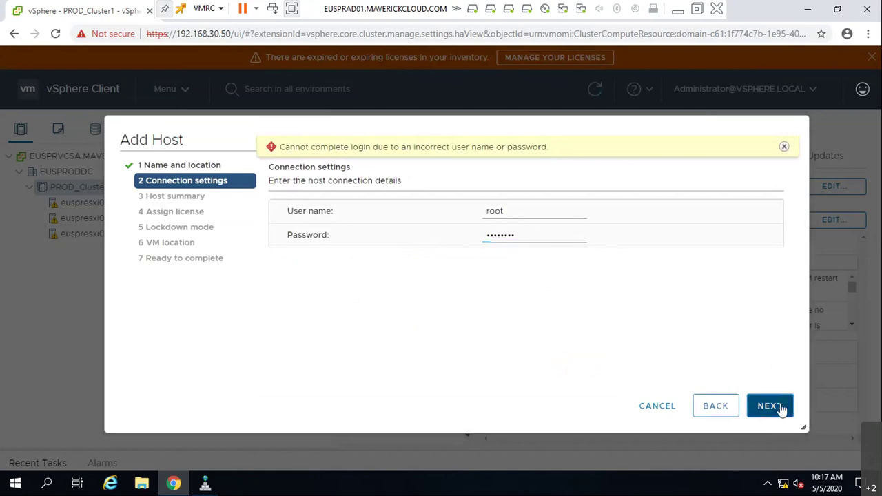
- Accept the default summary, license, lockdown mode and VM location settings, and finish
left_click(769, 412)
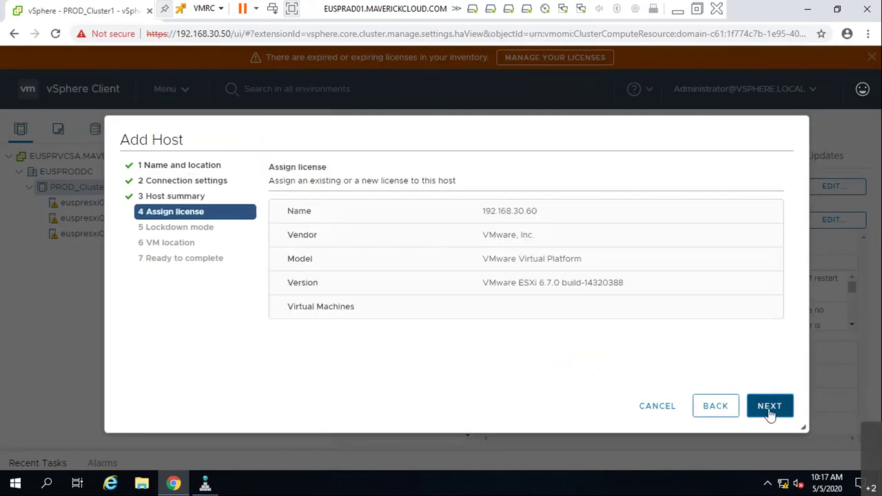
left_click(770, 408)
left_click(770, 411)
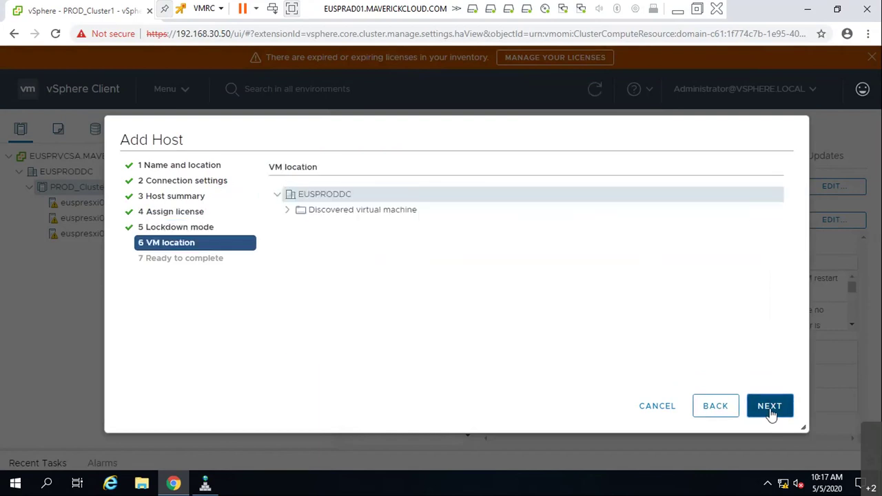
left_click(770, 412)
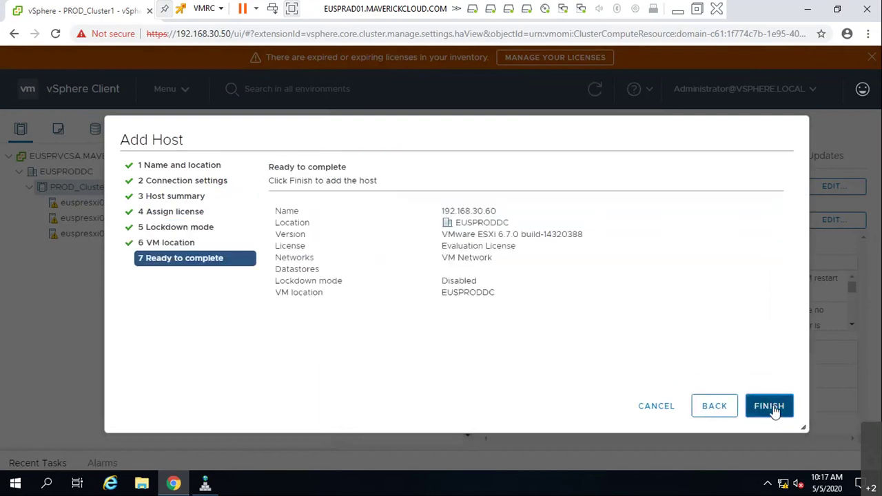
left_click(773, 407)
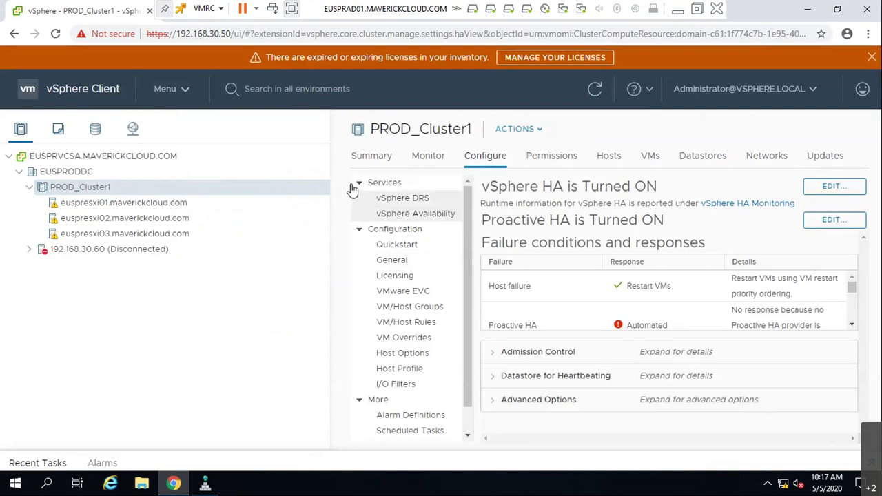
- Drag host 192.168.30.60 into PROD_Cluster1 with its VMs in the root resource pool, acknowledging the HA alarm
left_click(128, 251)
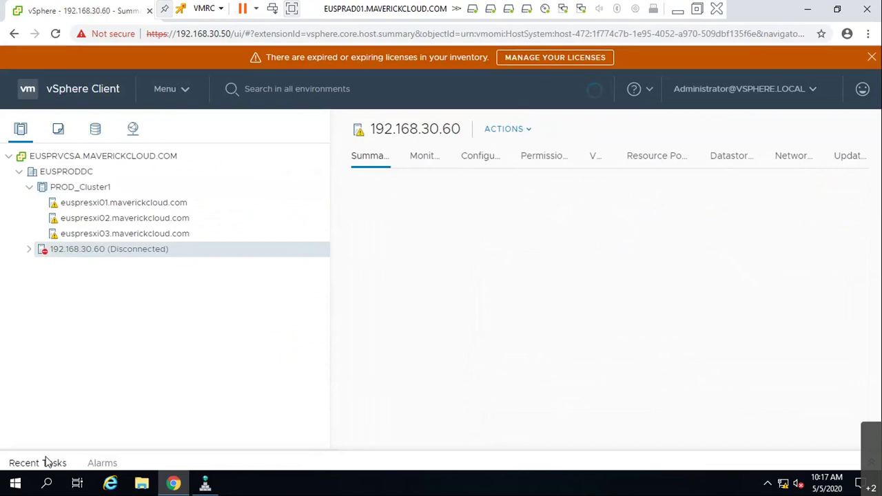
left_click_drag(515, 181, 626, 182)
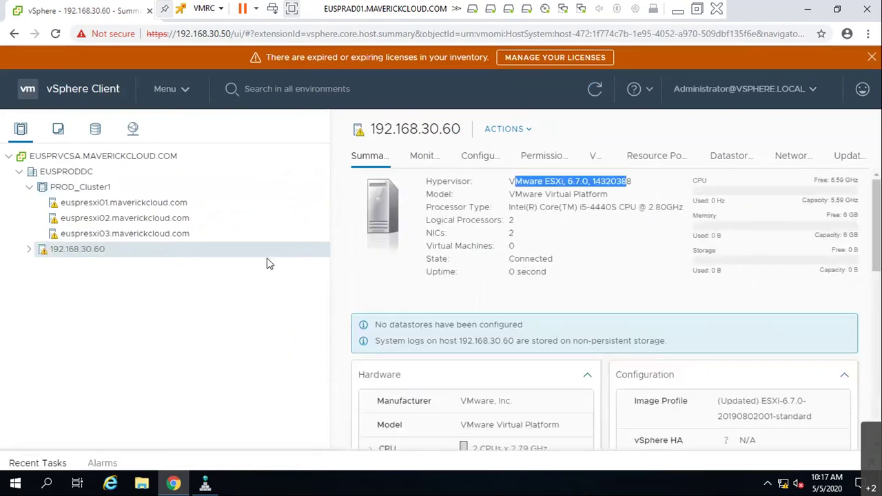
right_click(87, 258)
left_click_drag(76, 248, 72, 195)
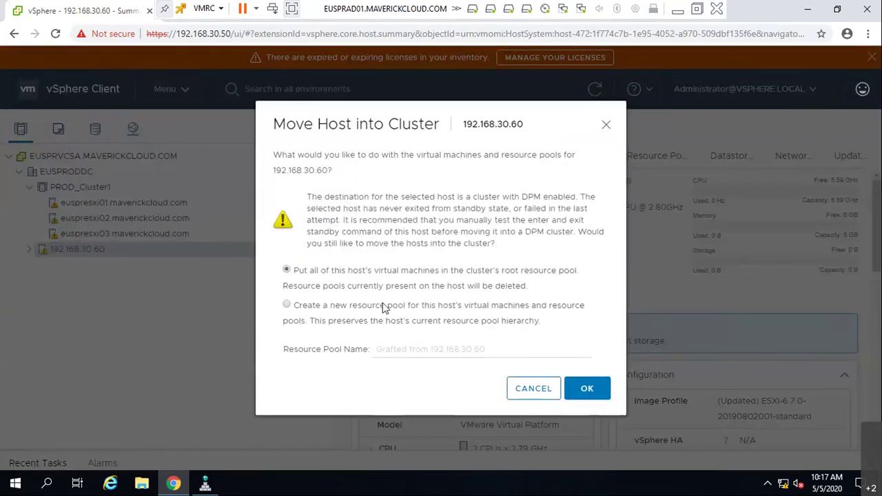
left_click(588, 390)
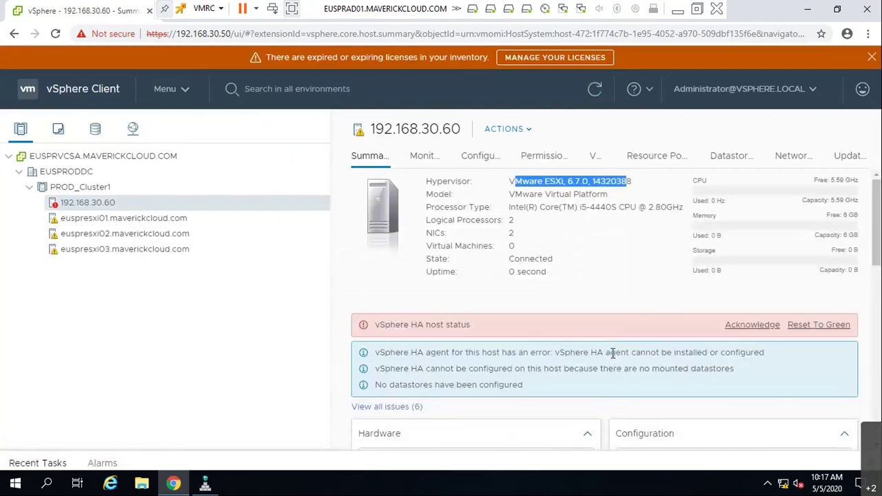
left_click(754, 325)
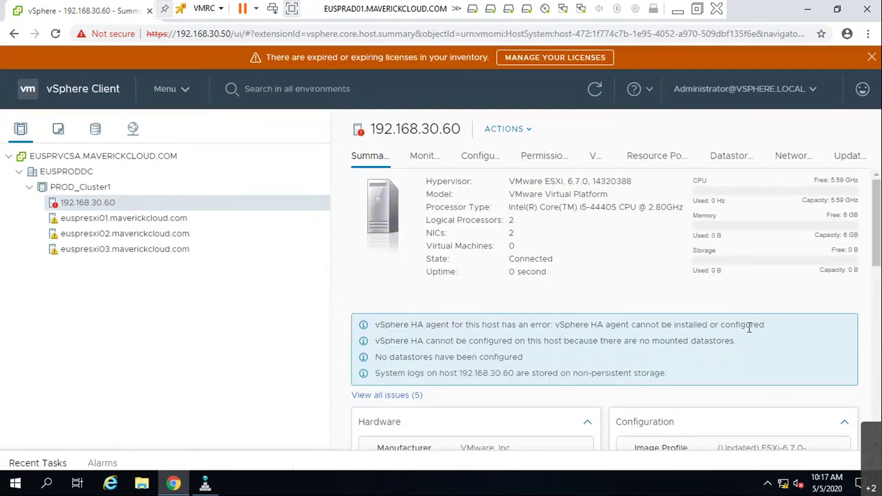
- Create a VMFS 6 datastore on the host's 8.00 GB local disk with default partition settings
left_click(424, 156)
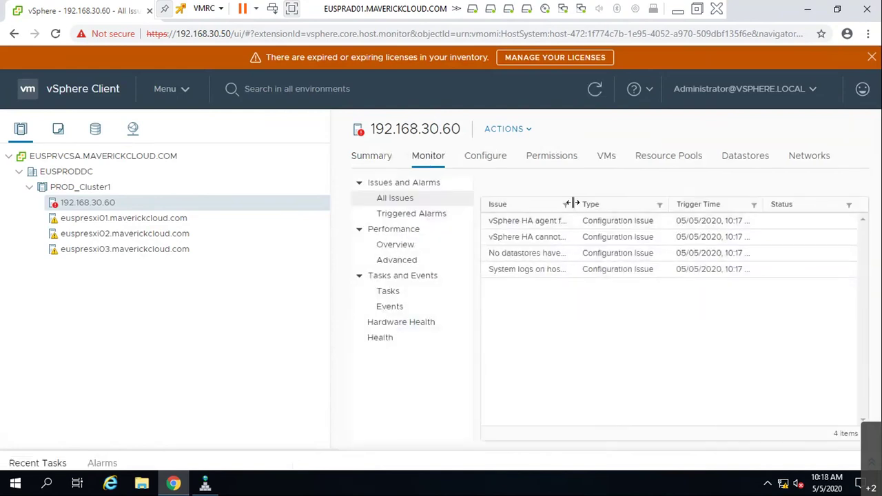
left_click_drag(575, 204, 872, 194)
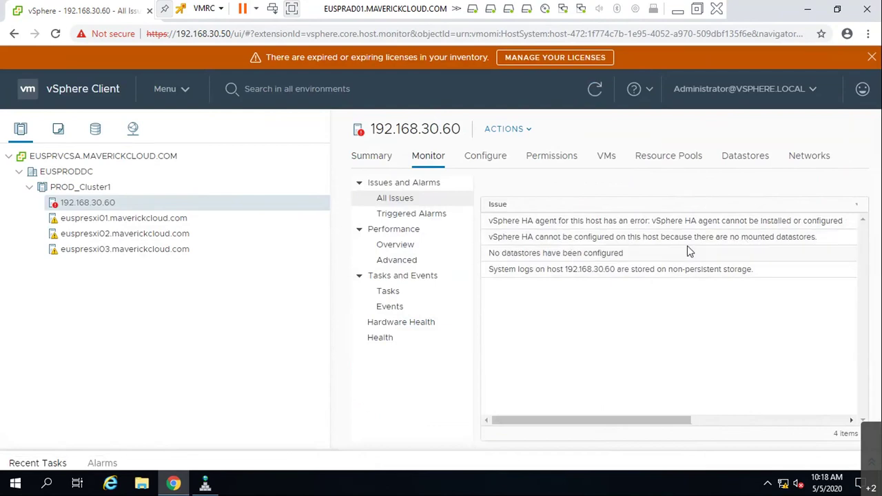
right_click(108, 207)
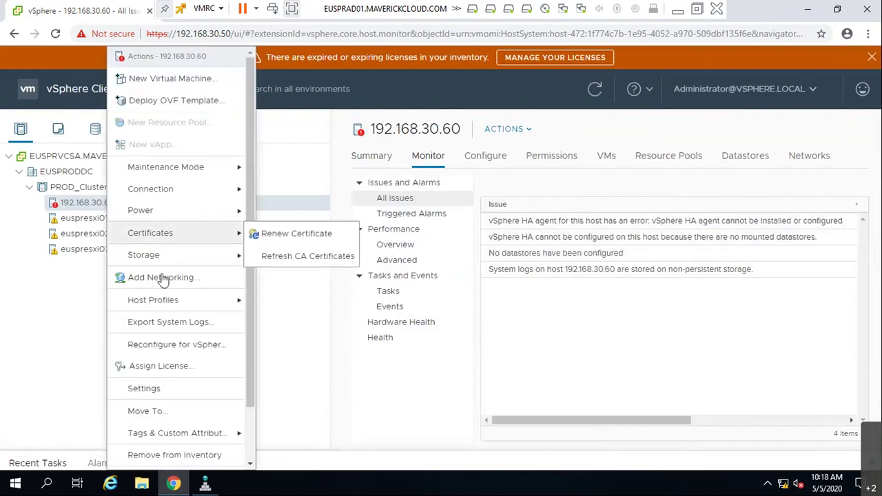
mouse_move(210, 256)
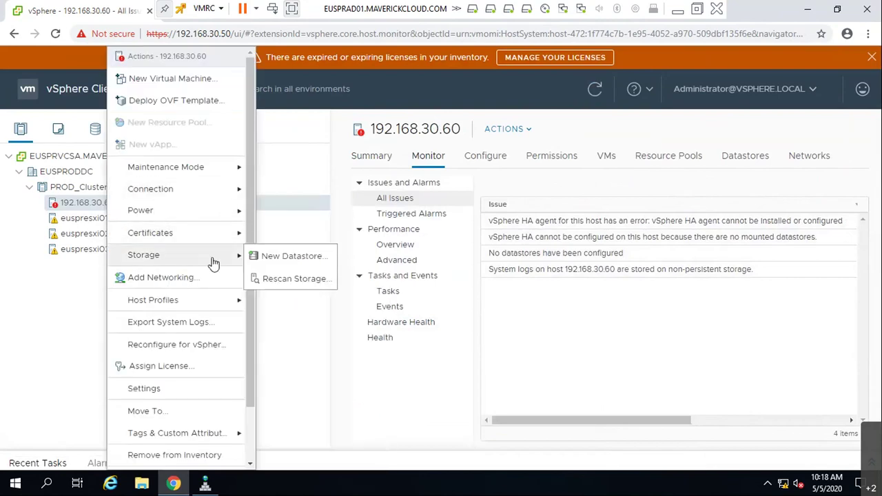
left_click(267, 256)
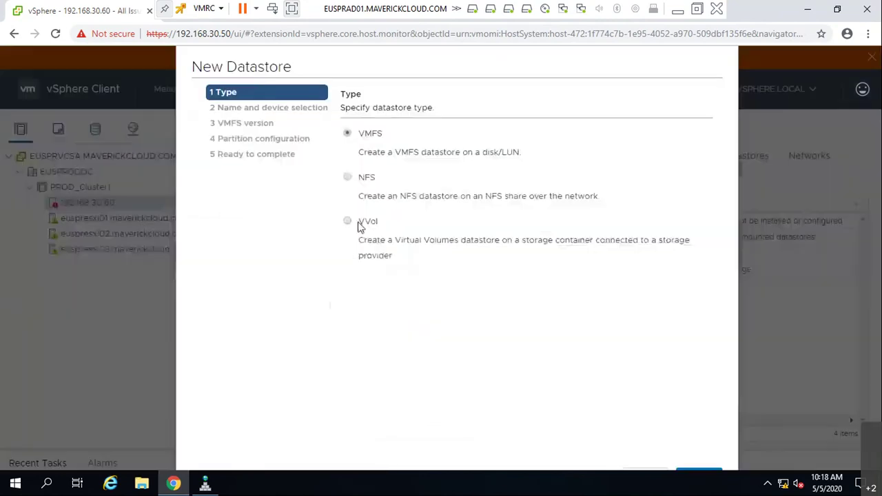
left_click(704, 475)
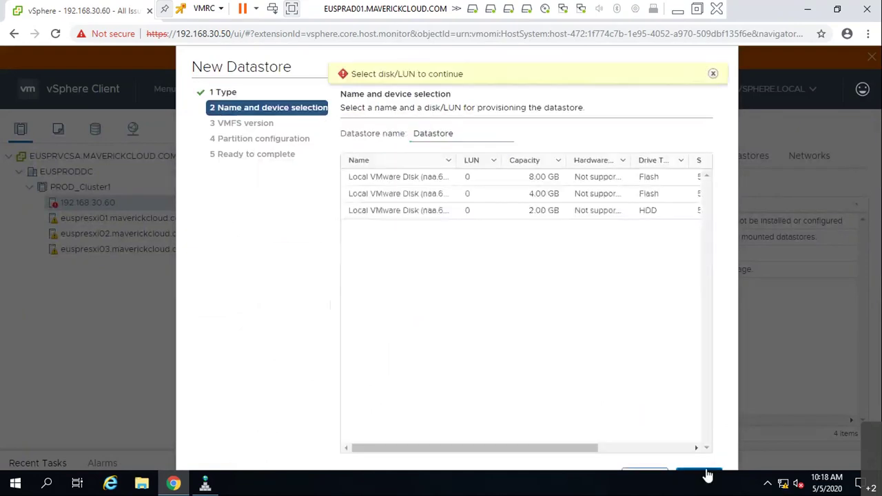
left_click(546, 180)
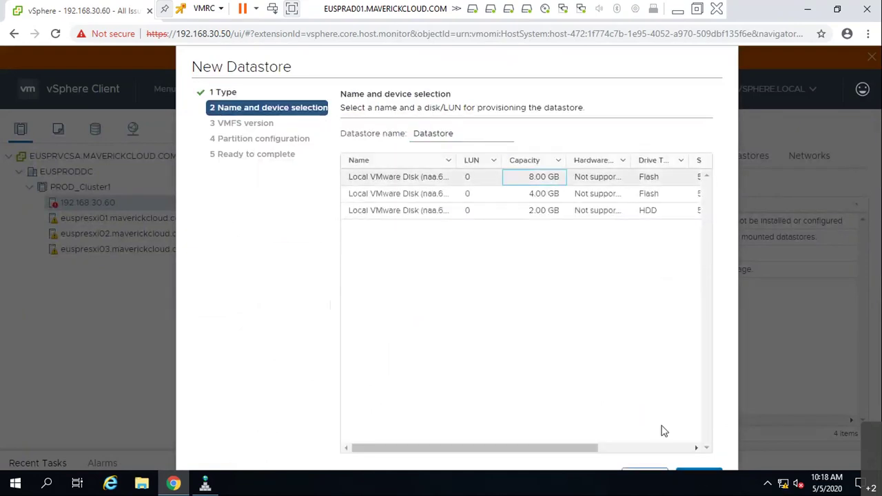
left_click(696, 475)
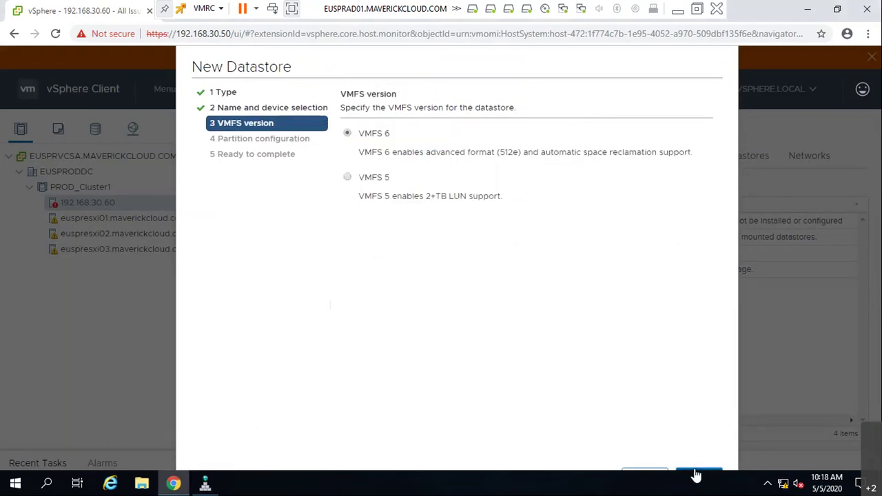
left_click(697, 476)
left_click(697, 476)
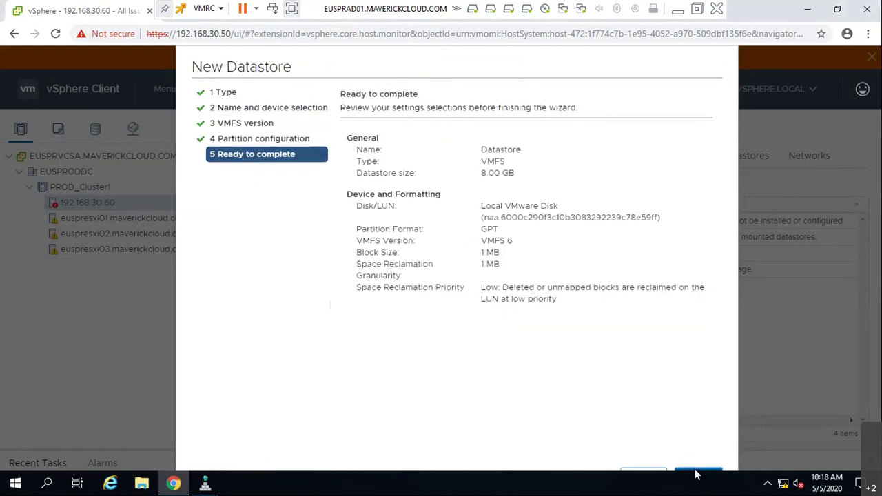
left_click(697, 476)
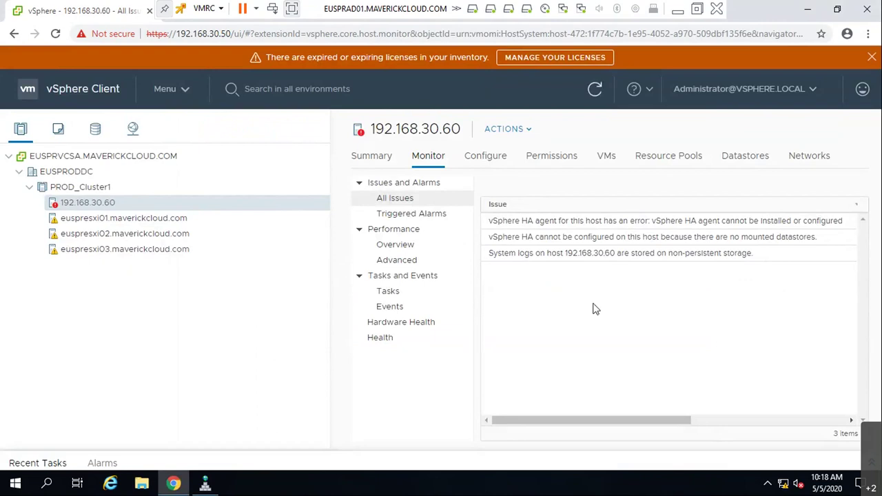
- Review the HA agent error, refresh the issues list, and return to the host summary
left_click(615, 224)
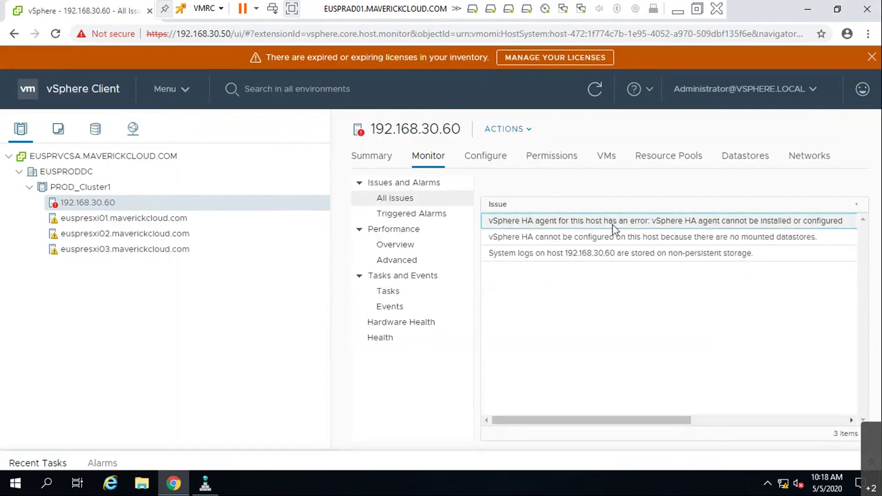
left_click(594, 93)
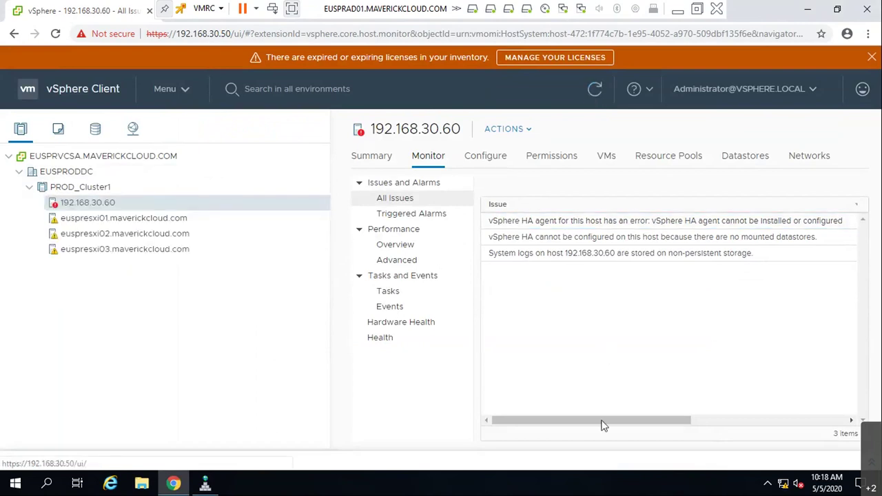
left_click_drag(602, 420, 844, 421)
left_click_drag(713, 422, 544, 420)
left_click(576, 261)
left_click(376, 157)
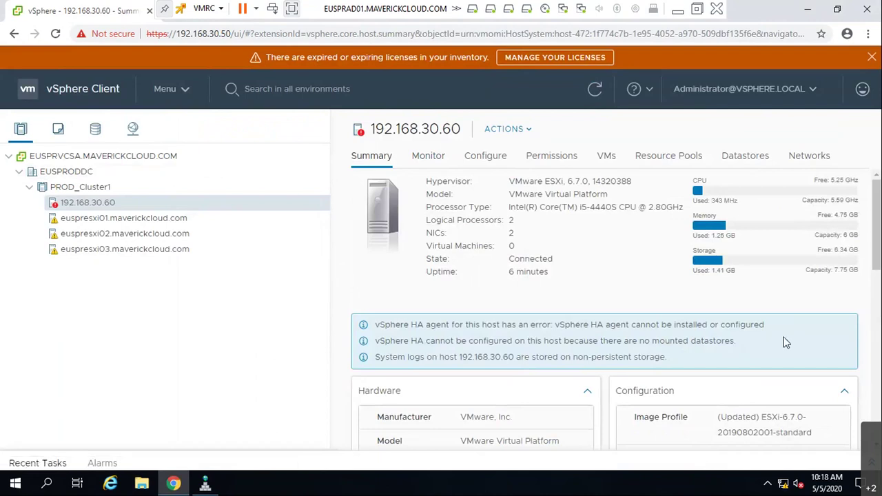
left_click_drag(696, 324, 685, 325)
right_click(69, 206)
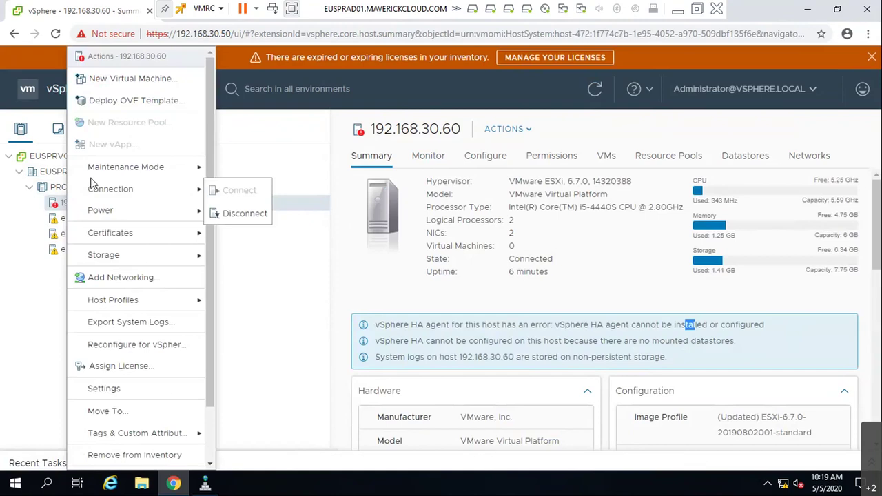
left_click(112, 103)
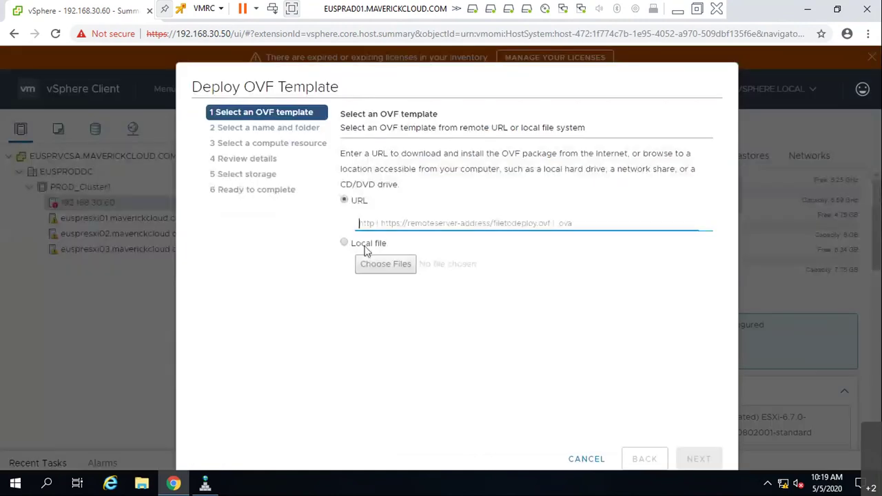
left_click(365, 261)
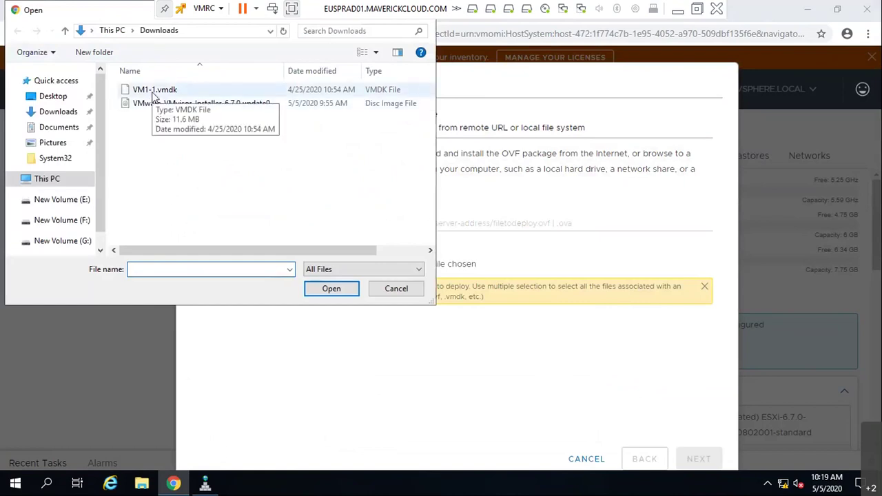
left_click_drag(276, 250, 356, 253)
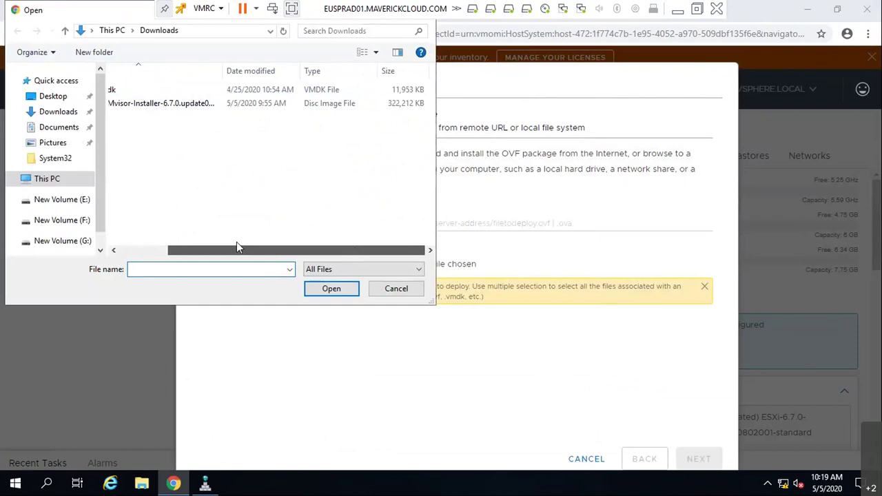
left_click_drag(237, 250, 189, 250)
double_click(166, 97)
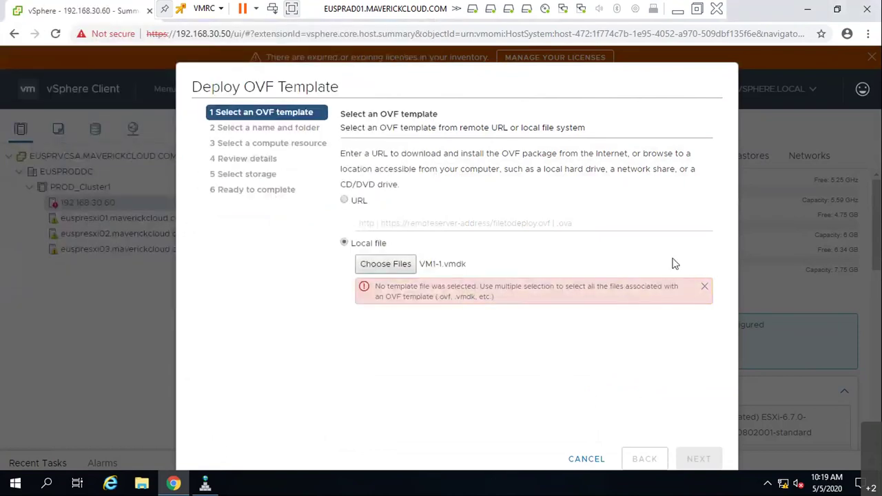
left_click(705, 287)
left_click(385, 265)
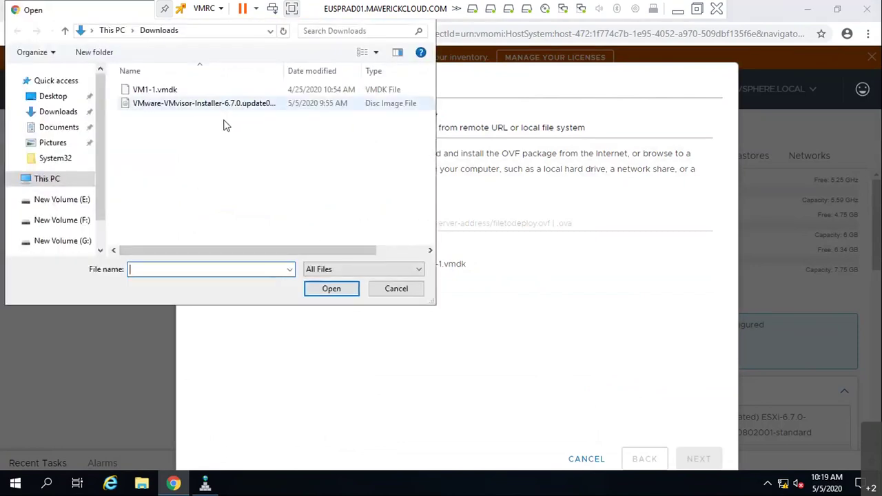
left_click(383, 289)
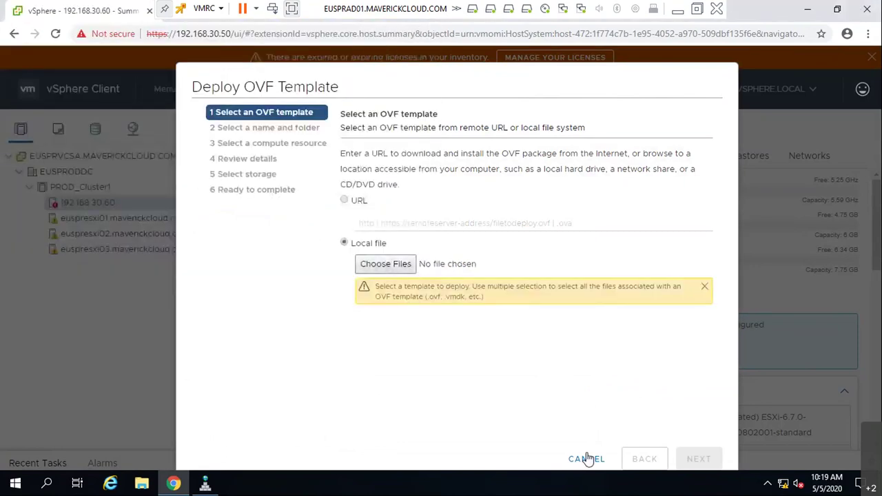
left_click(586, 459)
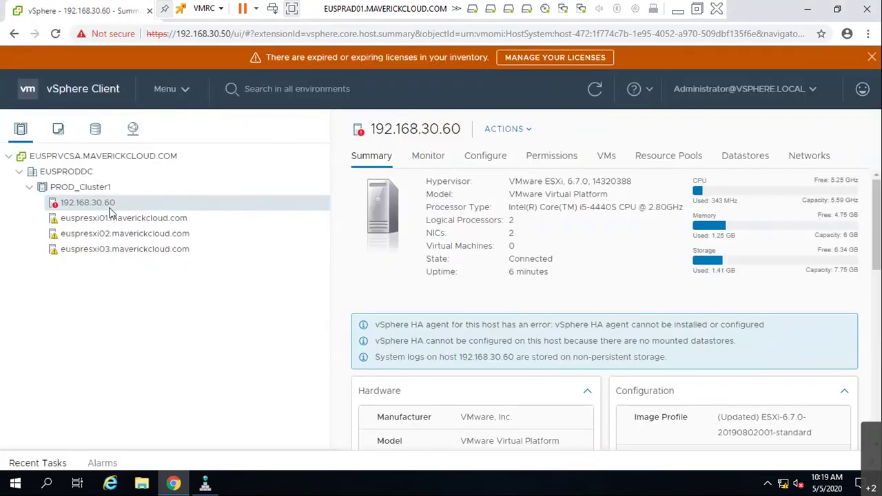
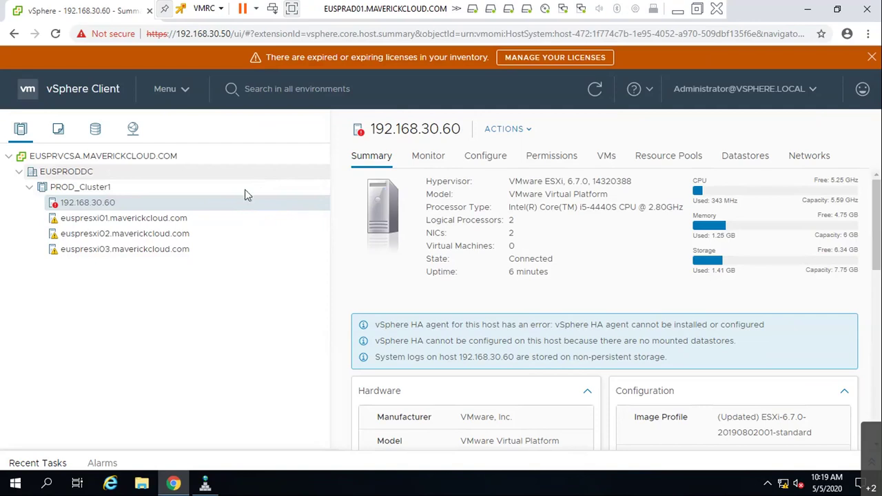
- Review PROD_Cluster1's VMware Tools and VM Hardware update status, then minimize the VMRC console
left_click(96, 188)
left_click(824, 157)
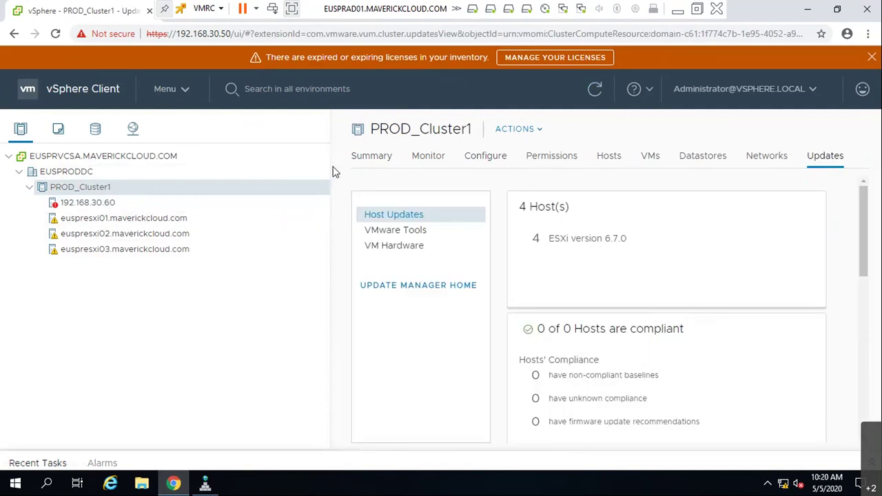
left_click_drag(331, 169, 205, 161)
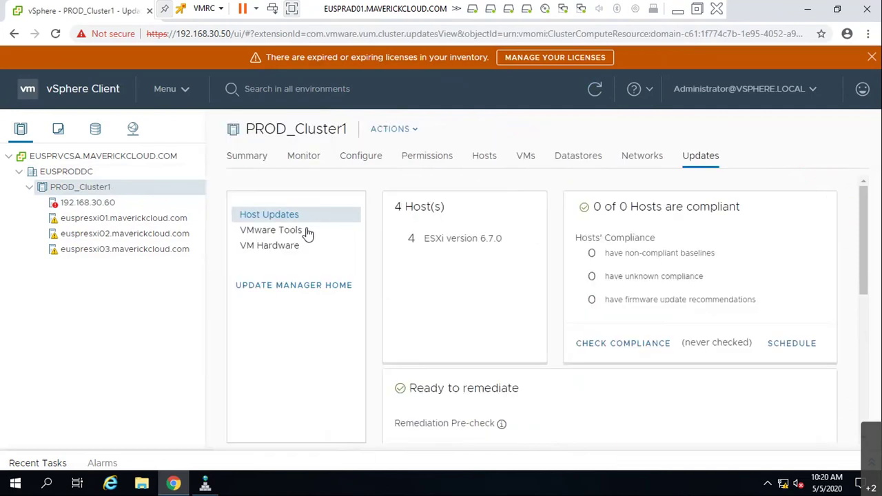
left_click(281, 237)
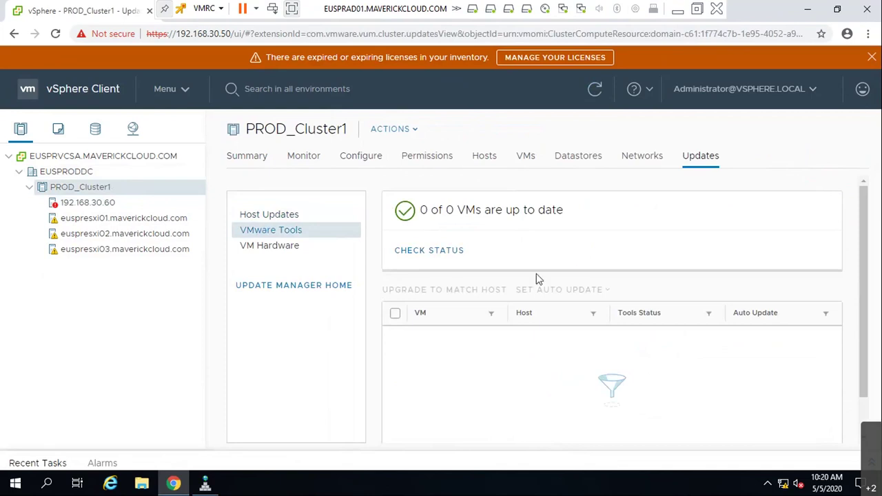
left_click(280, 252)
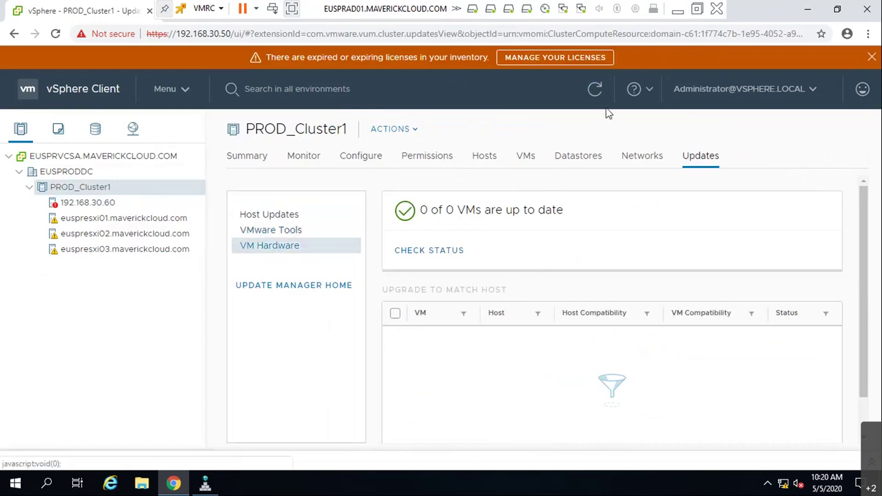
left_click(678, 12)
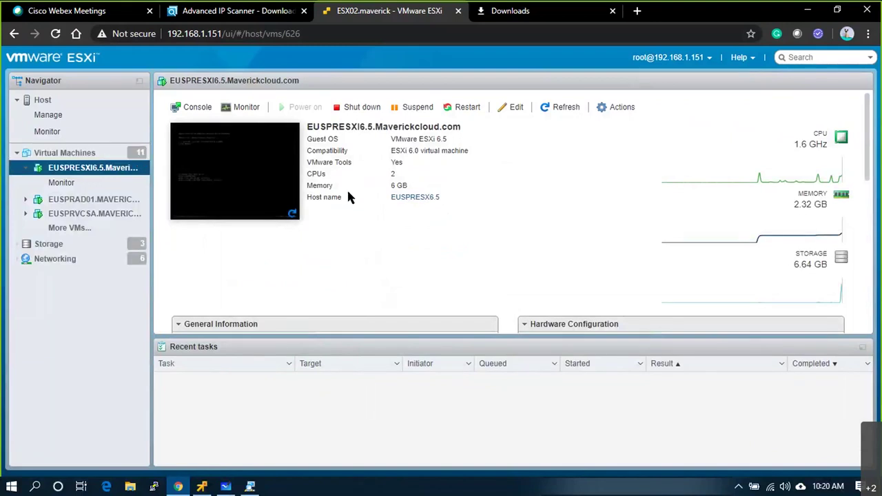
- Check the host summary and note ESXi version 6.5.0 Update 3
left_click(96, 152)
left_click(47, 100)
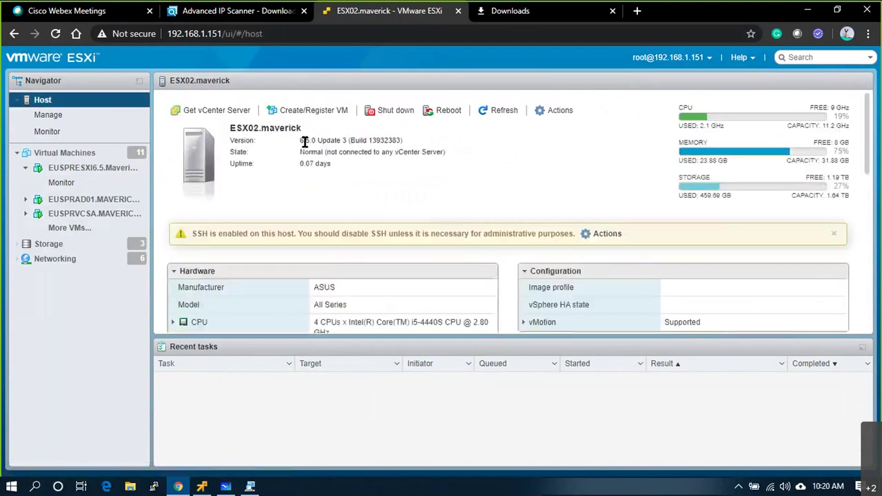
left_click_drag(349, 141, 300, 141)
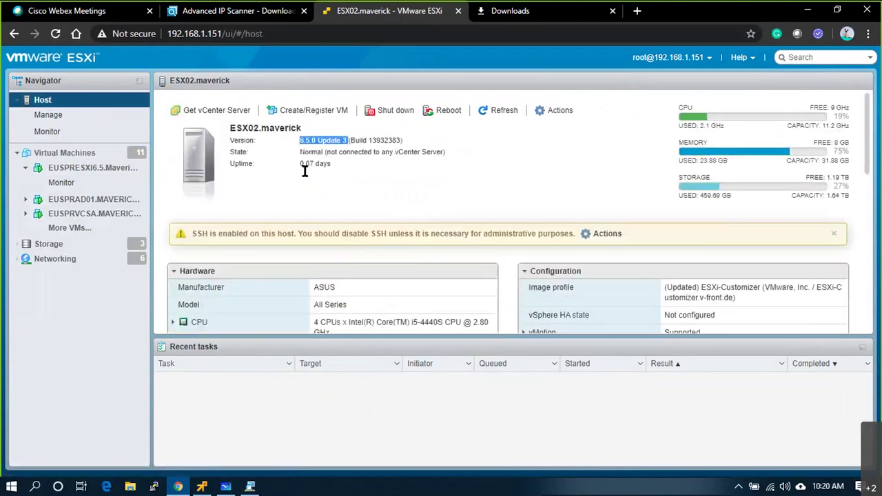
left_click(69, 154)
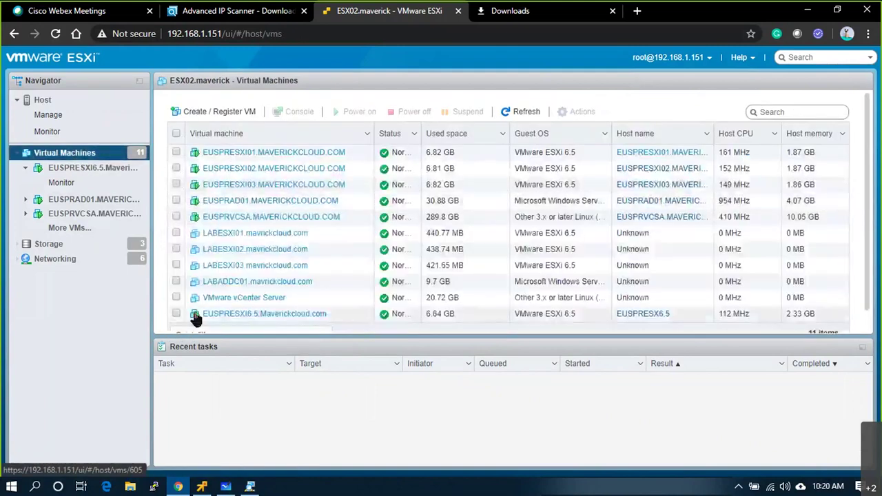
- Open the EUSPRESXI01 VM summary and highlight its ESXi 6.5 compatibility level
left_click(289, 153)
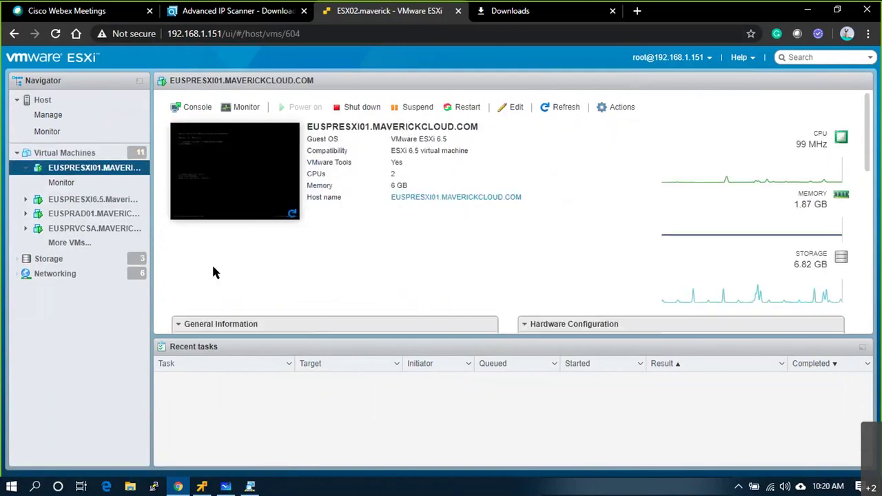
scroll(214, 234, "down", 5)
scroll(219, 204, "up", 2)
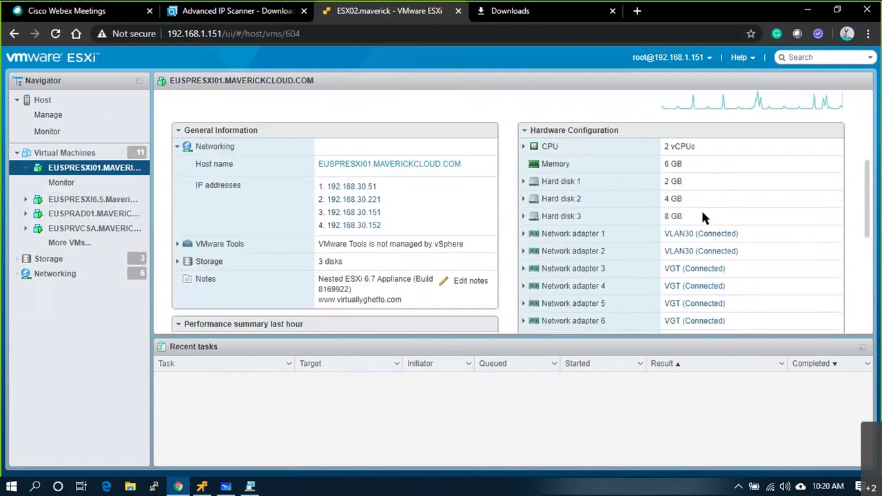
scroll(703, 218, "down", 4)
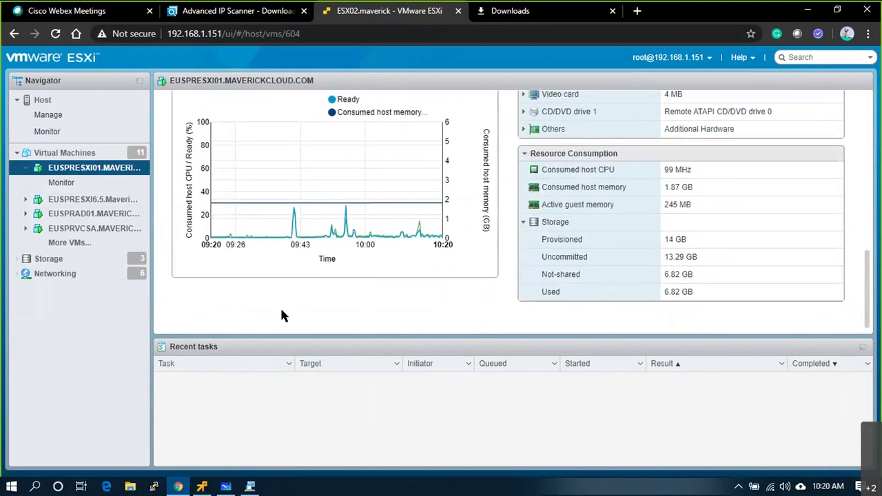
scroll(280, 306, "up", 3)
left_click(181, 249)
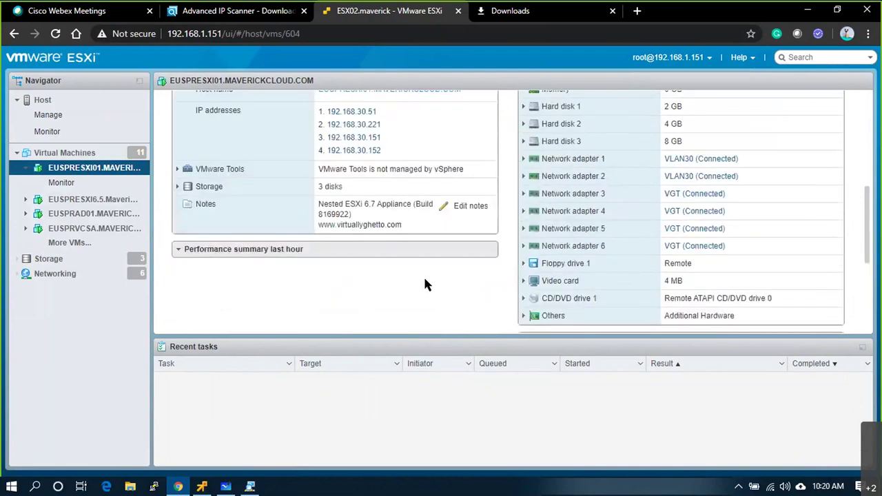
scroll(595, 307, "up", 2)
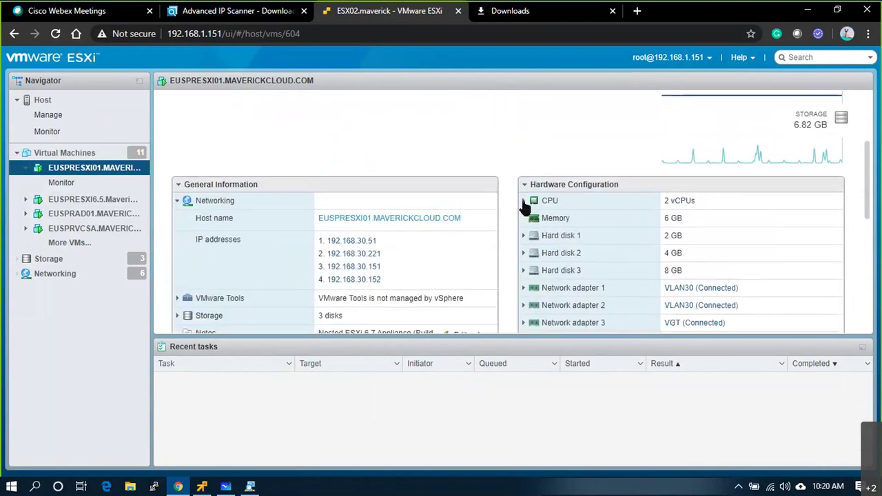
left_click(524, 186)
left_click(526, 210)
left_click(526, 211)
scroll(562, 235, "down", 2)
scroll(553, 229, "up", 3)
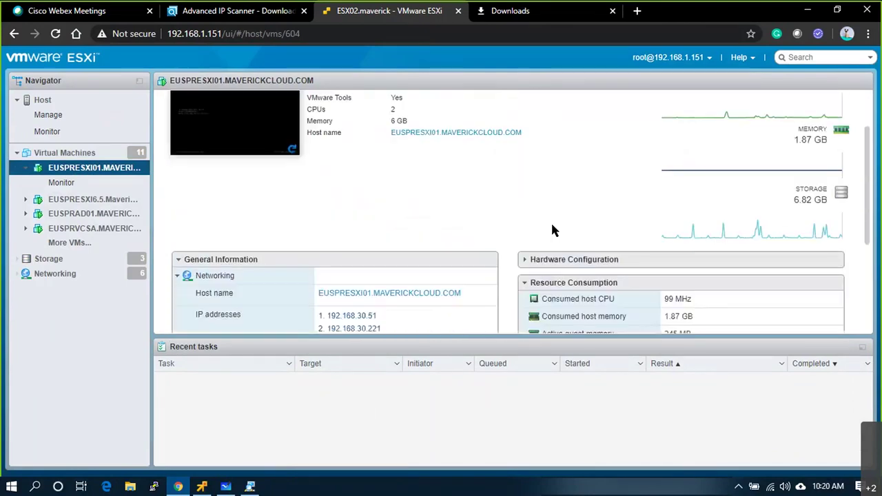
scroll(545, 262, "up", 1)
left_click(524, 310)
scroll(576, 214, "up", 2)
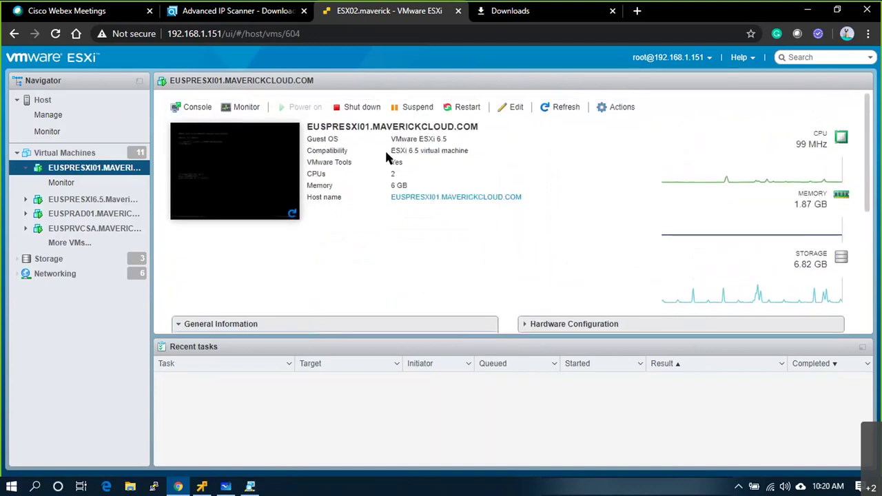
triple_click(453, 150)
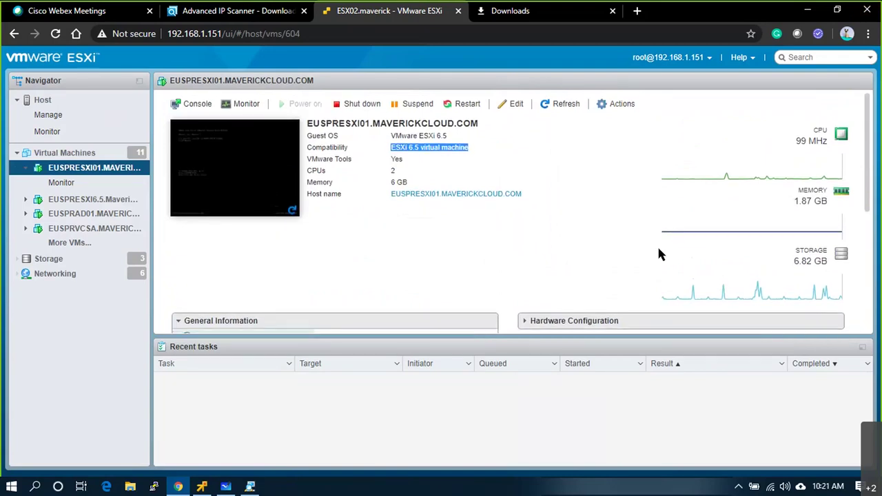
- Expand the VMware Tools details showing version 10.2.0 build 7253323
scroll(365, 288, "down", 3)
scroll(365, 289, "down", 2)
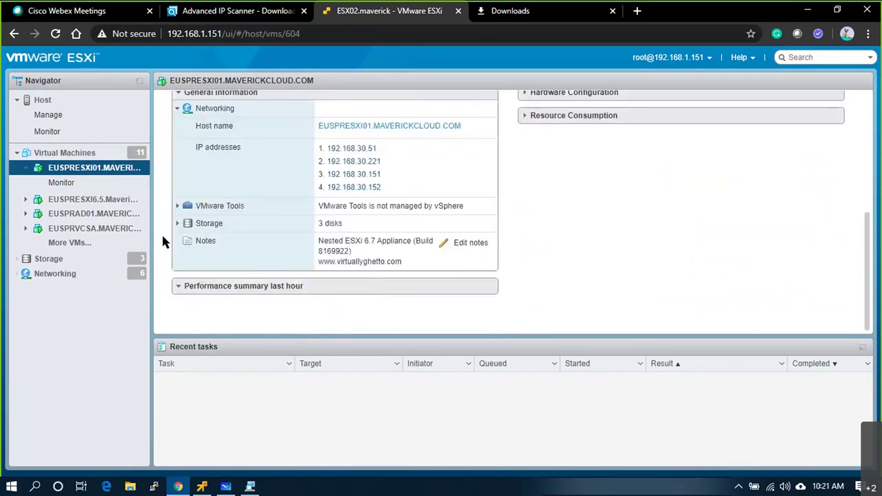
left_click(183, 205)
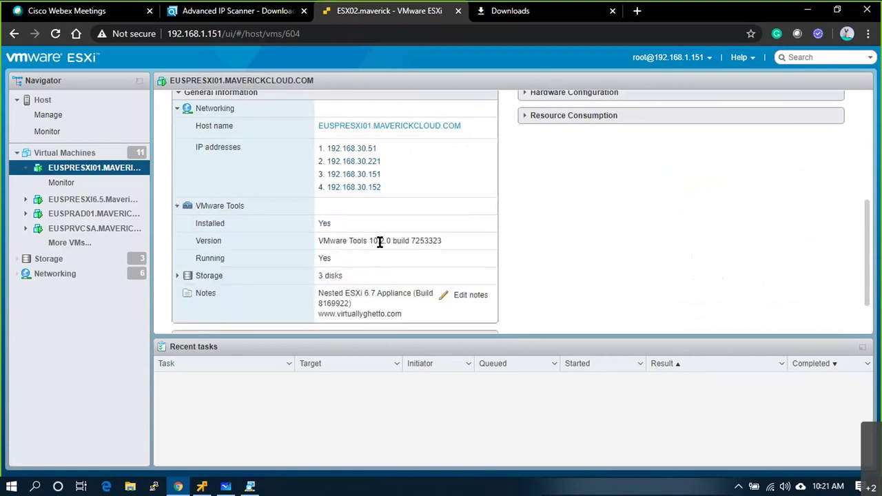
left_click_drag(373, 242, 445, 238)
scroll(375, 293, "up", 3)
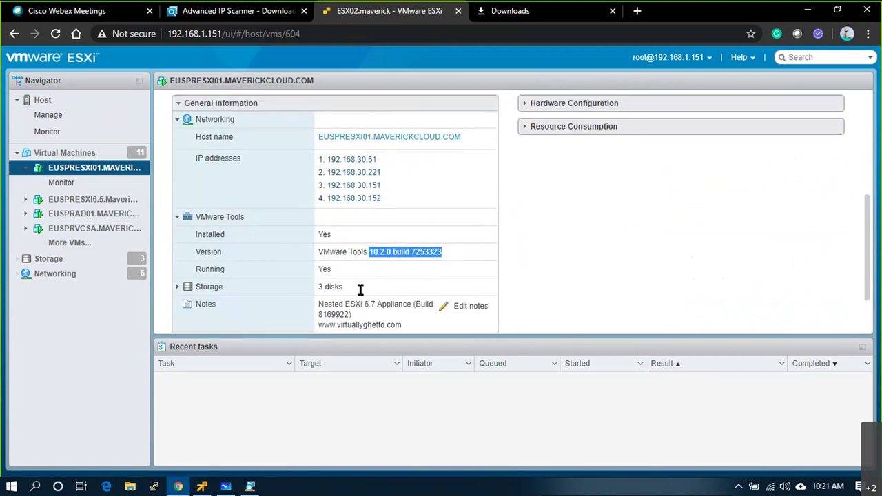
scroll(257, 252, "down", 3)
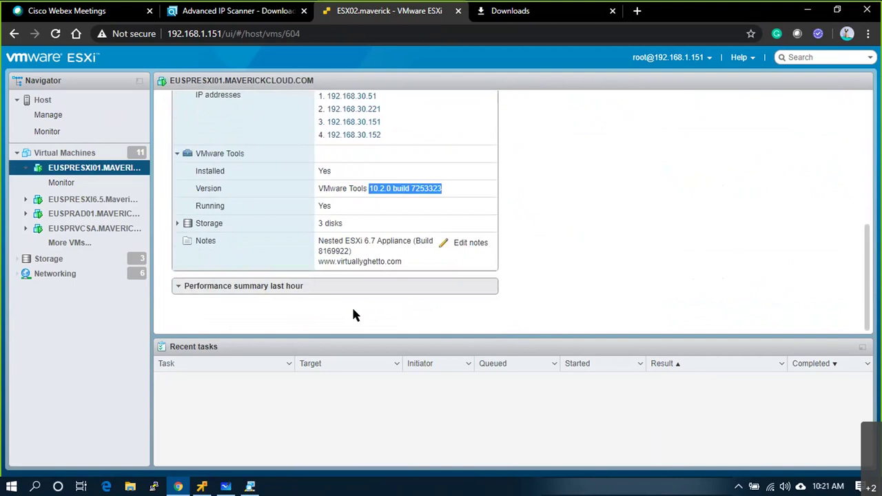
left_click(202, 487)
left_click(782, 24)
left_click(455, 62)
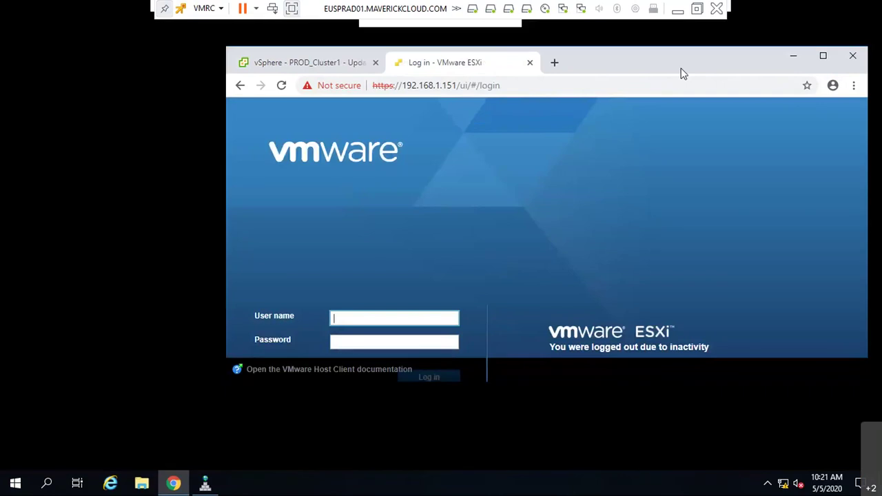
double_click(683, 73)
type("root")
key("Tab")
type("••••••••")
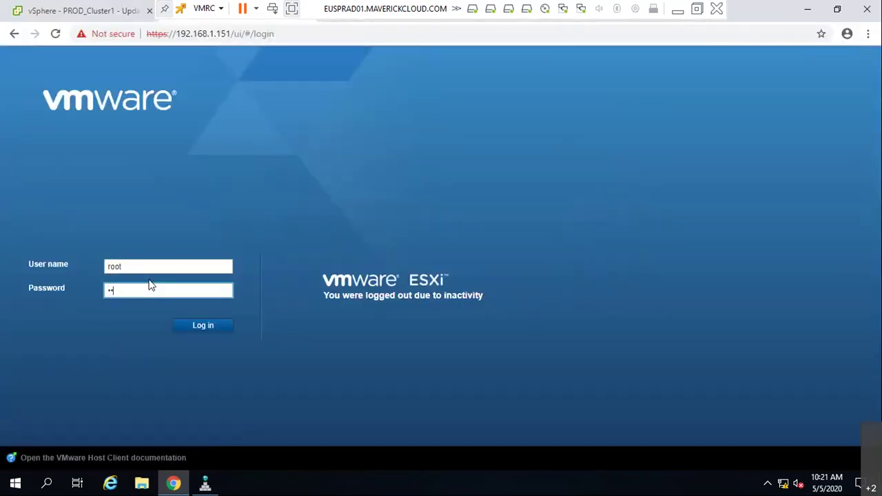
type("•••")
key("Return")
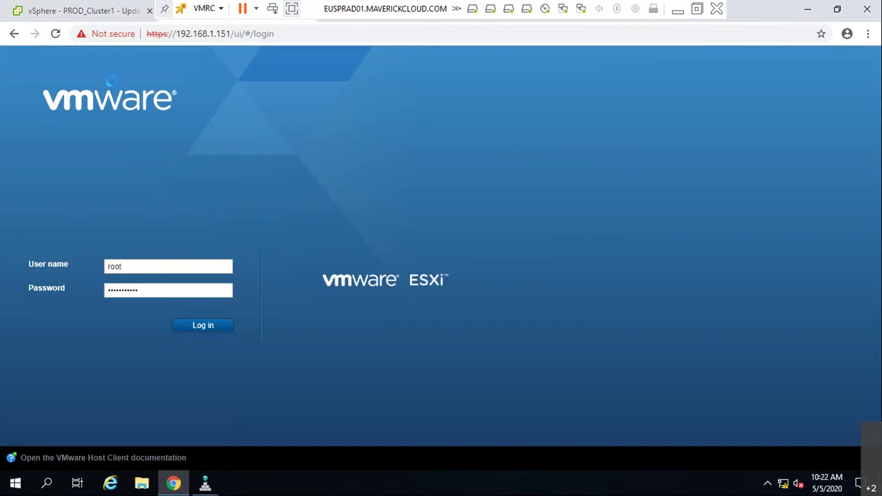
left_click(56, 33)
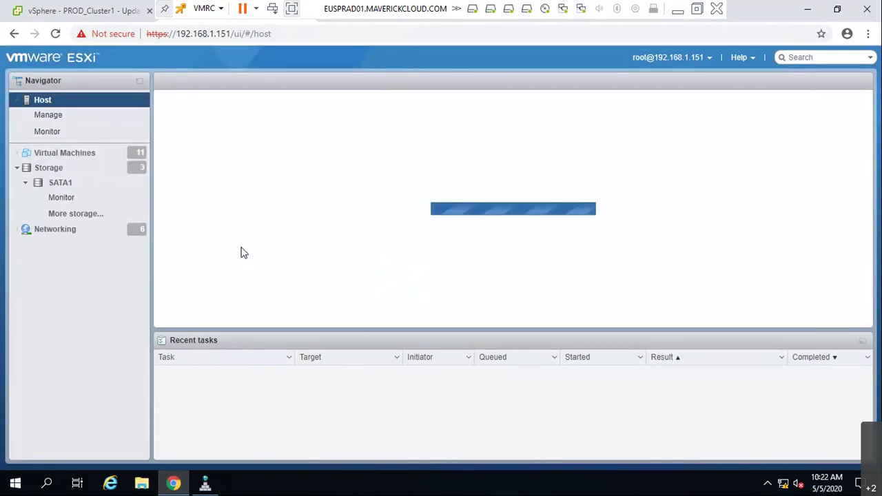
left_click(55, 152)
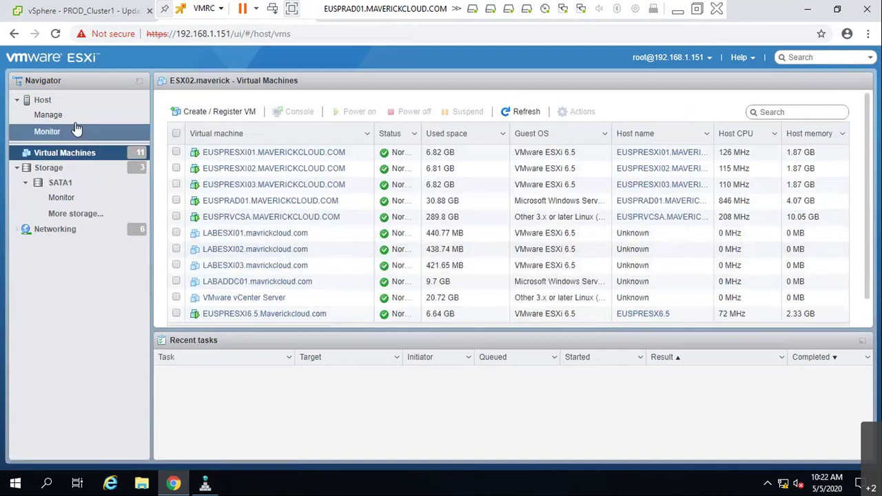
left_click(62, 102)
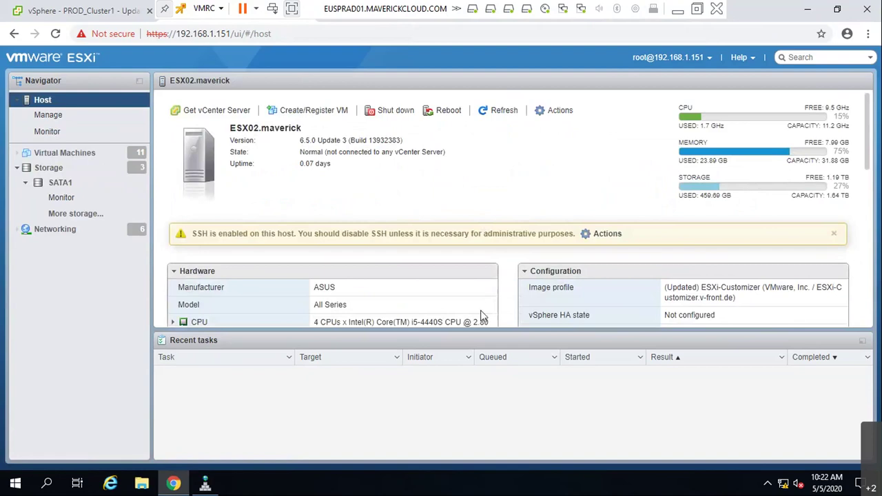
scroll(482, 315, "down", 1)
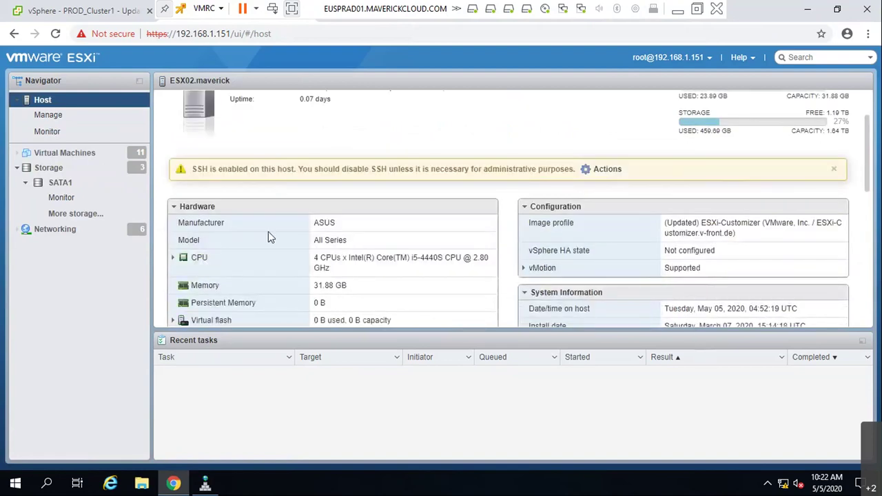
scroll(269, 238, "down", 4)
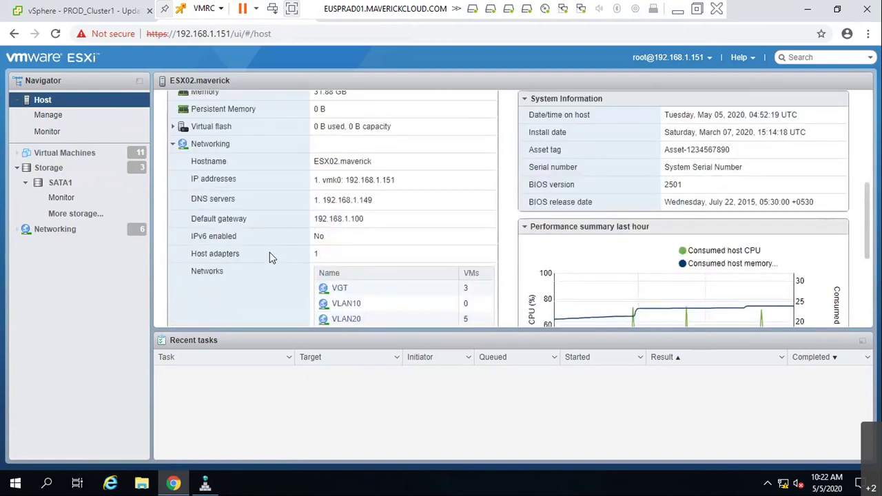
scroll(270, 252, "up", 3)
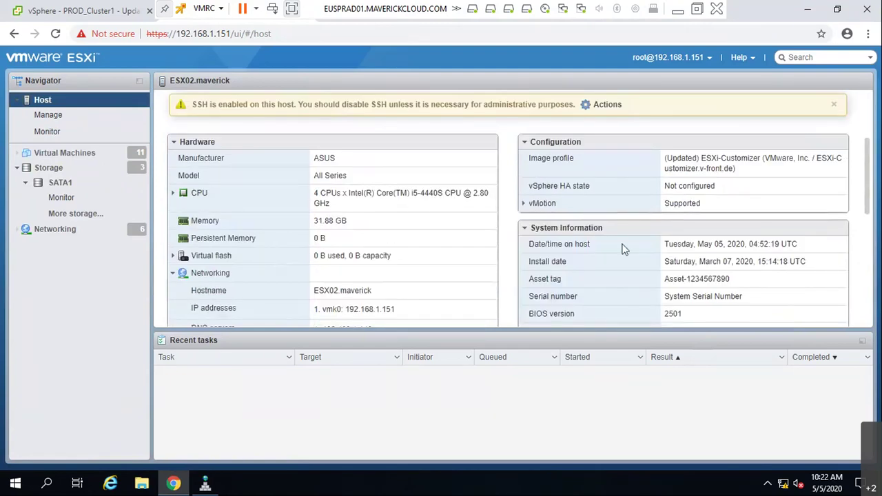
scroll(649, 257, "down", 1)
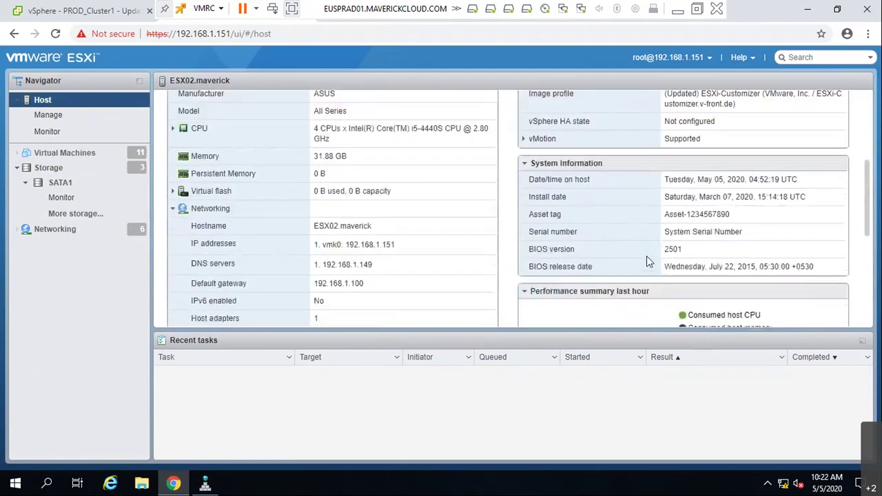
scroll(647, 259, "up", 2)
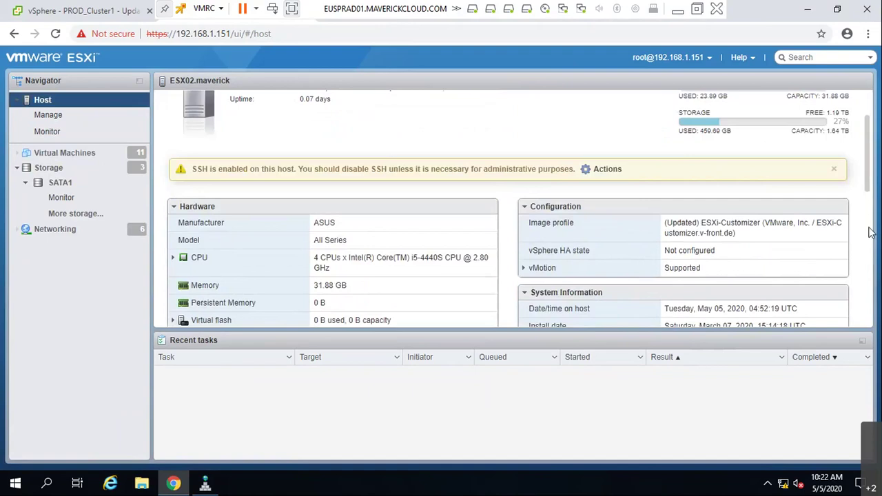
scroll(796, 268, "down", 4)
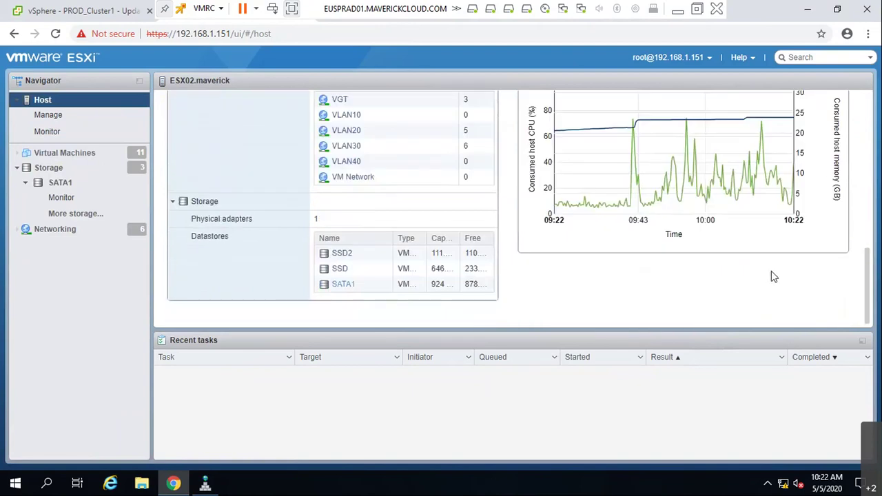
scroll(772, 275, "up", 5)
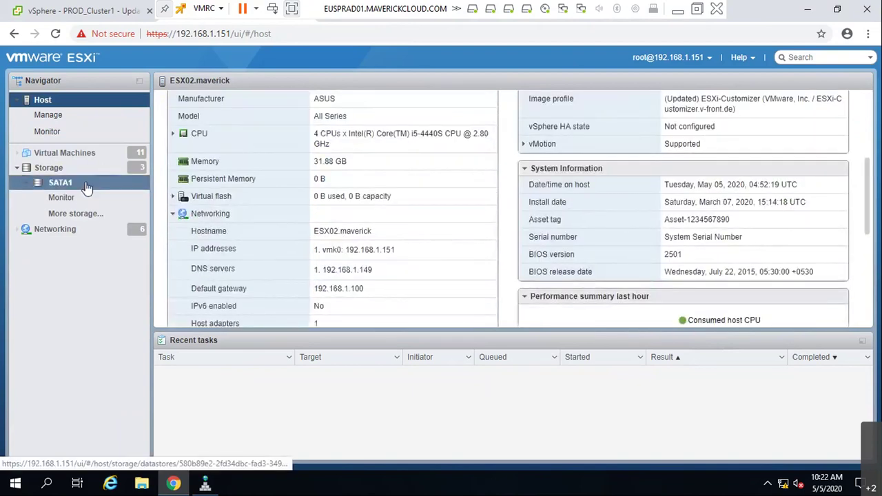
- Browse SATA1's ISO folder, pointing out the VCSA and ESXi 6.7.0 installer ISOs
left_click(84, 183)
left_click(282, 111)
left_click(290, 161)
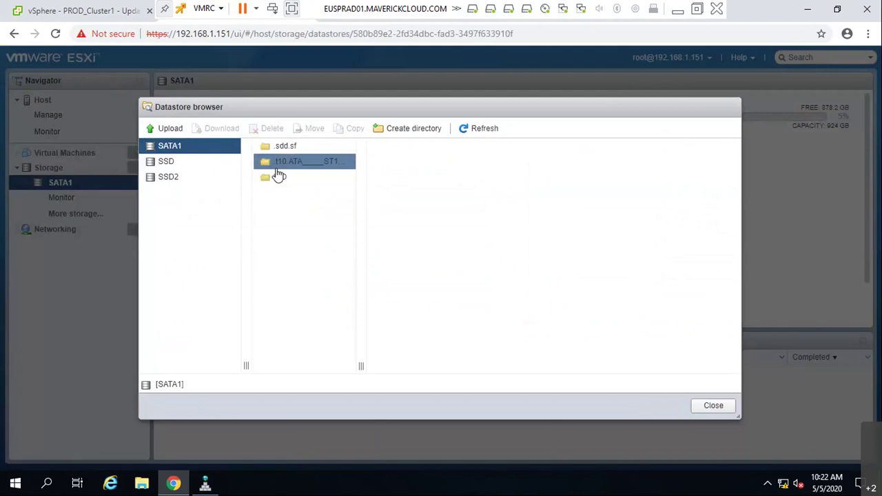
left_click(278, 176)
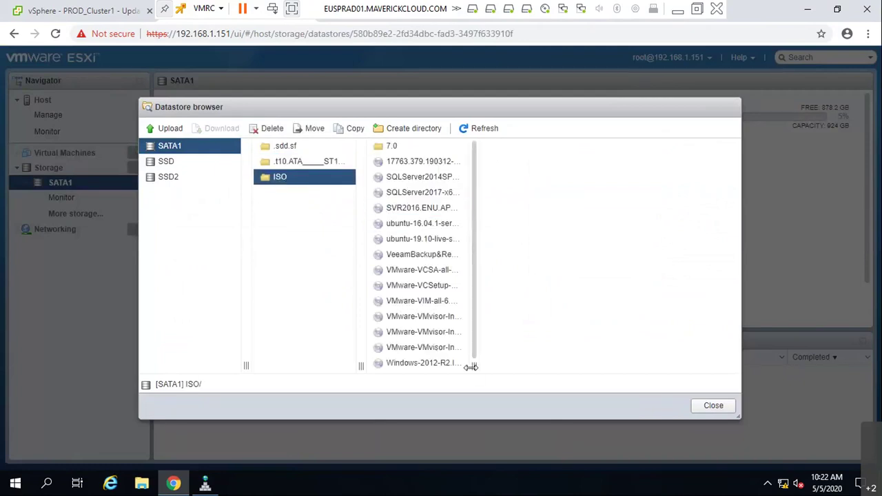
left_click_drag(526, 363, 609, 362)
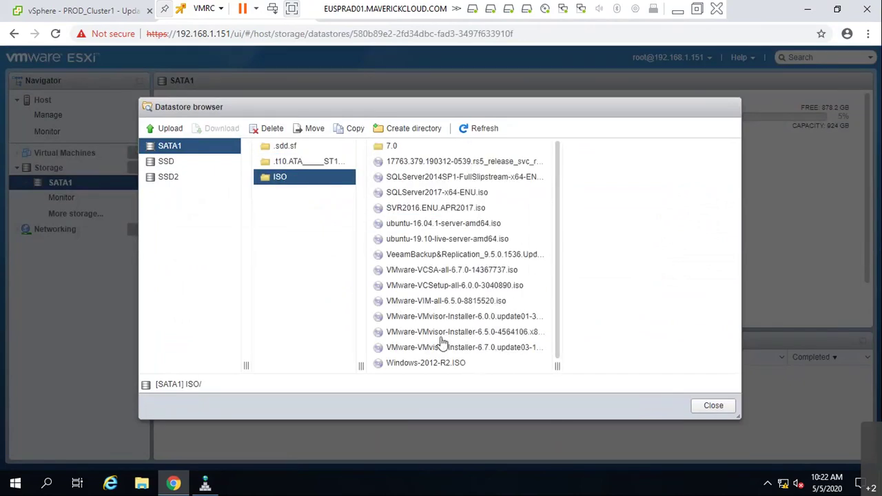
scroll(427, 345, "down", 1)
scroll(427, 358, "up", 1)
left_click(452, 269)
left_click(478, 193)
left_click(441, 177)
left_click(434, 224)
left_click(441, 347)
left_click(306, 178)
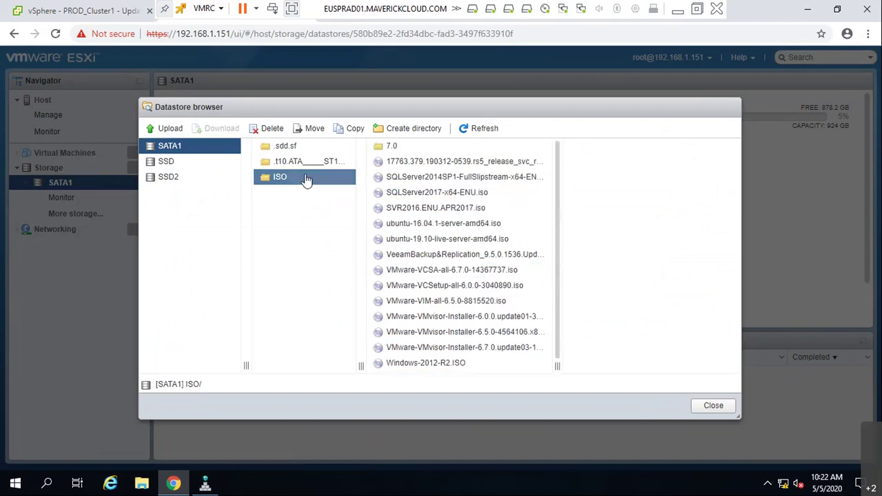
- Point out the 7.0 folder, Veeam installer, ESXi 6.0.0 and SQLServer2014 ISOs, then exit the remote desktop
left_click(417, 150)
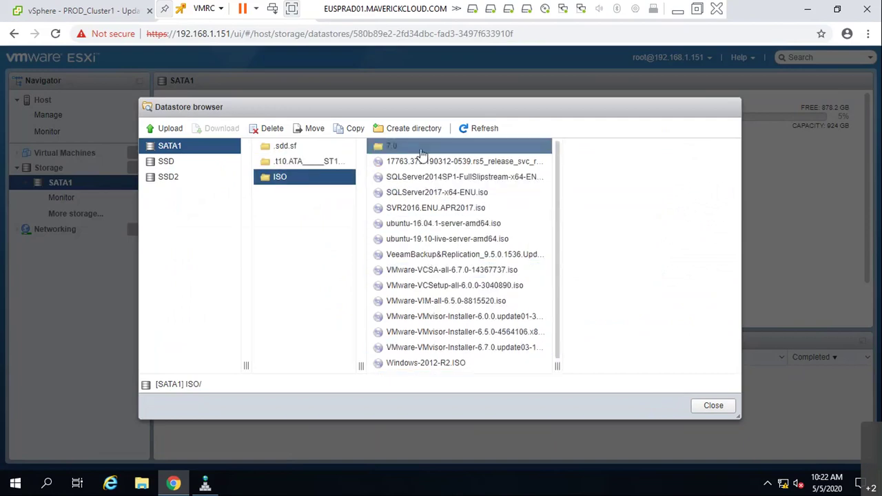
left_click(487, 255)
scroll(493, 262, "down", 1)
left_click(493, 262)
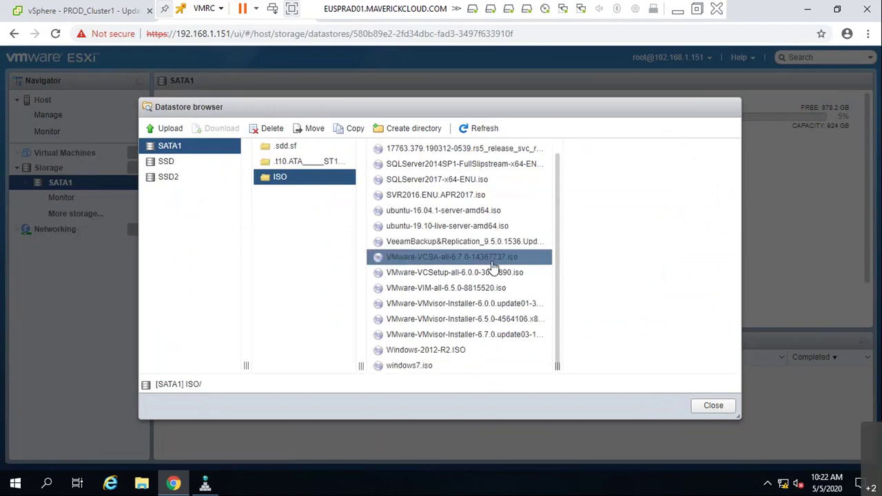
left_click(405, 366)
left_click(455, 303)
left_click(394, 165)
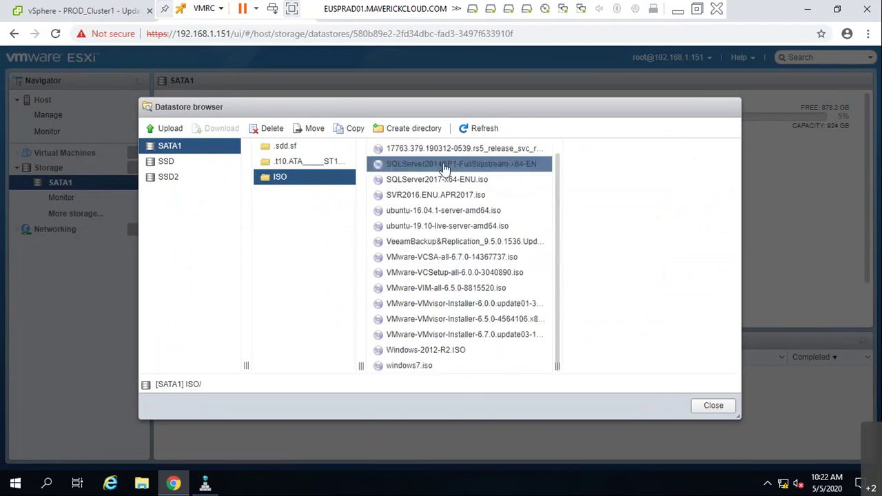
left_click(682, 10)
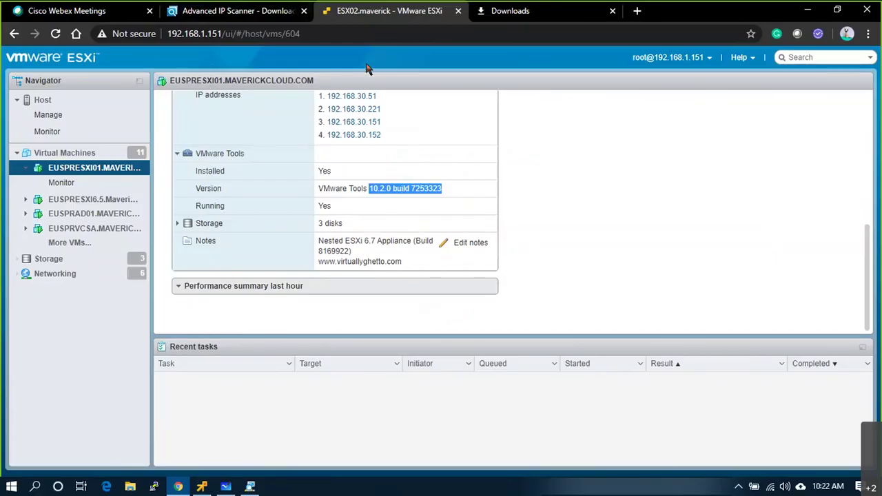
- Open the datastore browser on the SATA1 datastore's ISO folder
scroll(486, 148, "up", 10)
left_click(87, 260)
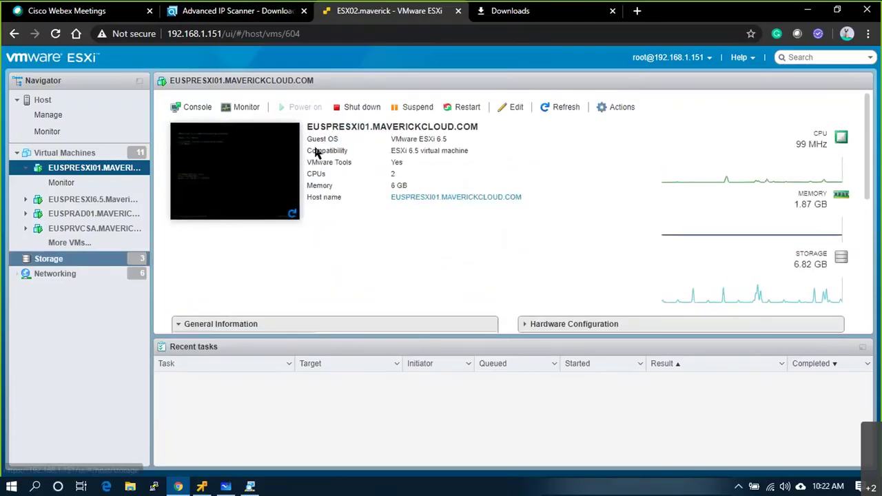
left_click(407, 130)
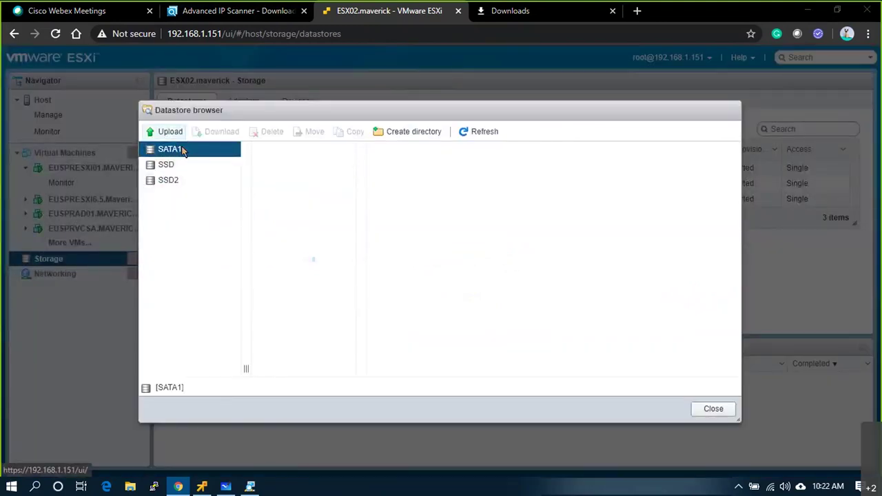
left_click(167, 131)
left_click(866, 11)
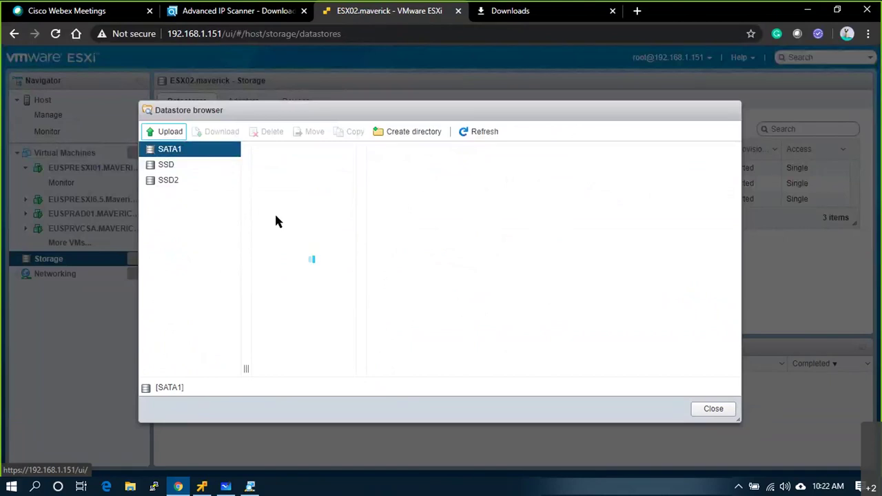
left_click(190, 165)
left_click(200, 152)
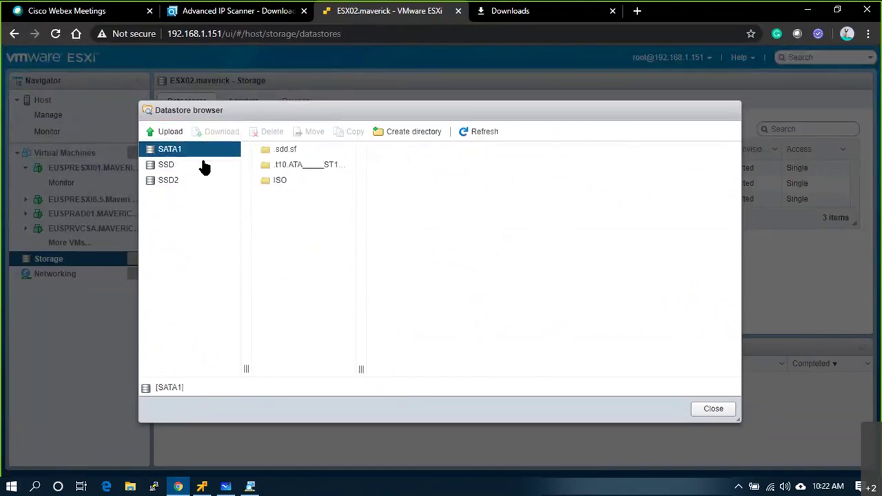
left_click(307, 180)
left_click(432, 335)
scroll(433, 335, "down", 1)
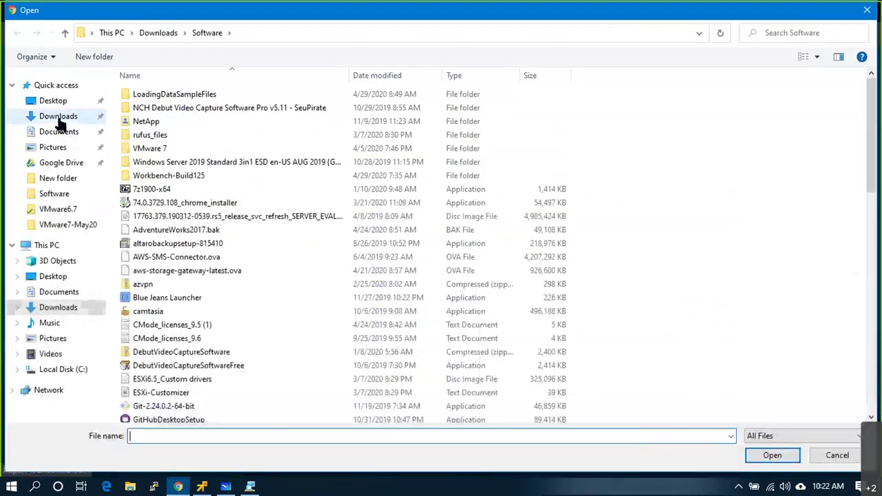
- Upload Tiny Linux VM.ova from Downloads\Software into the ISO folder
left_click(59, 115)
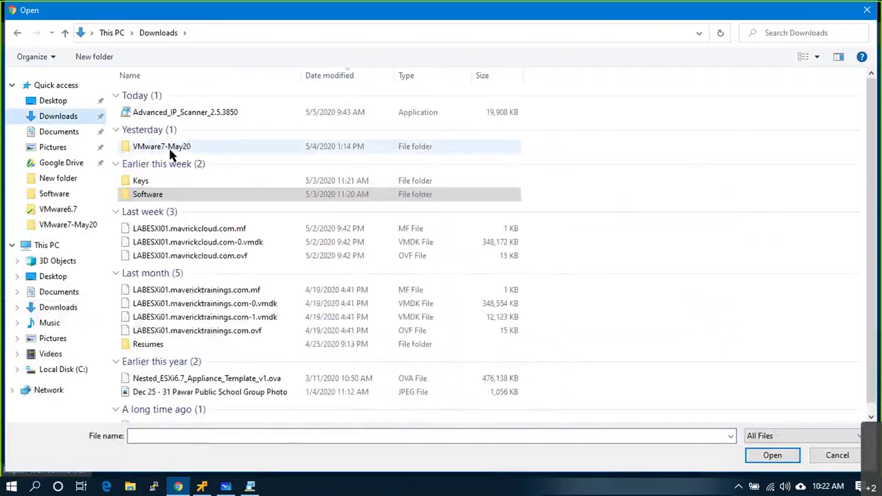
double_click(164, 195)
left_click(182, 352)
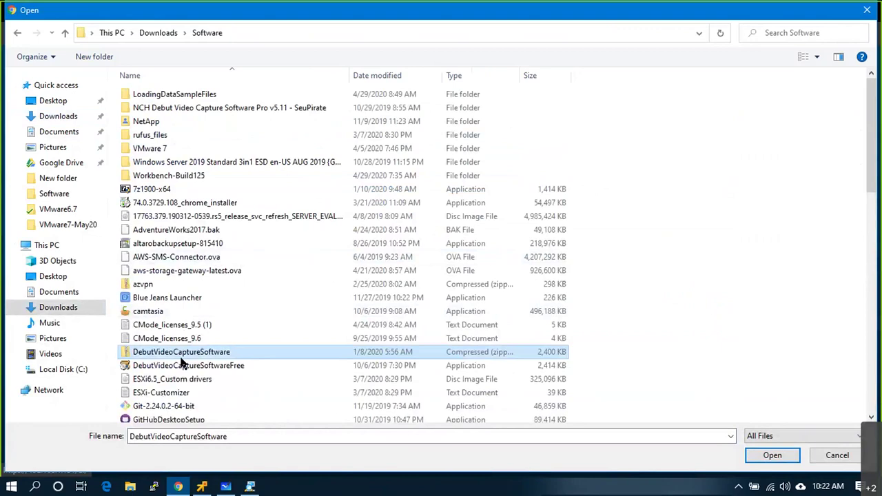
key("t")
left_click(184, 109)
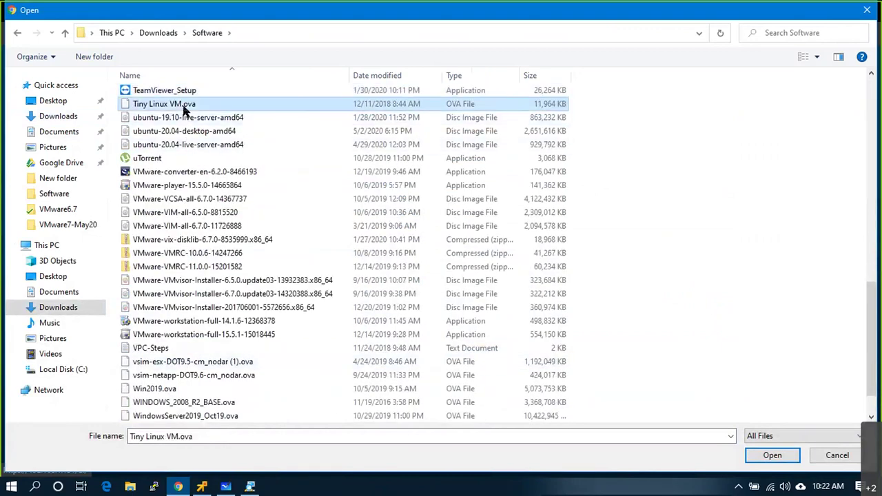
double_click(184, 109)
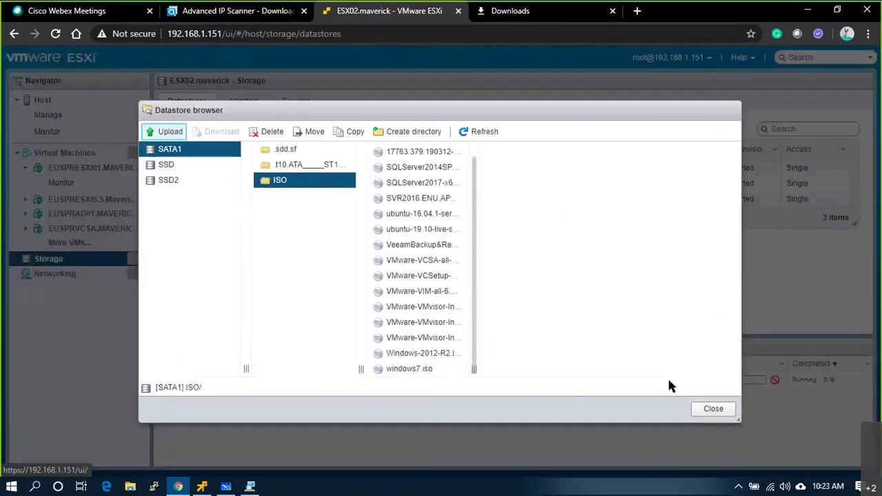
left_click(716, 412)
- Refresh the ISO folder, download Tiny Linux VM.ova, and return to the vSphere PROD_Cluster1 tab
key("alt+Tab")
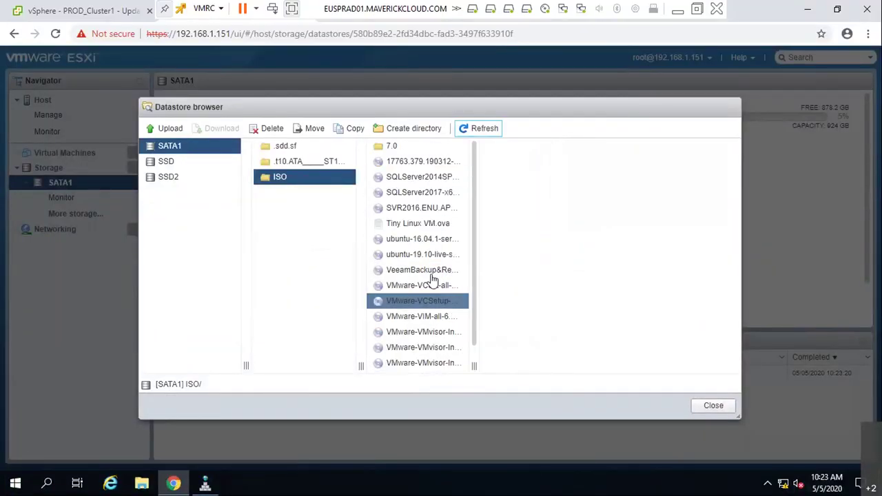
left_click(414, 239)
left_click(411, 224)
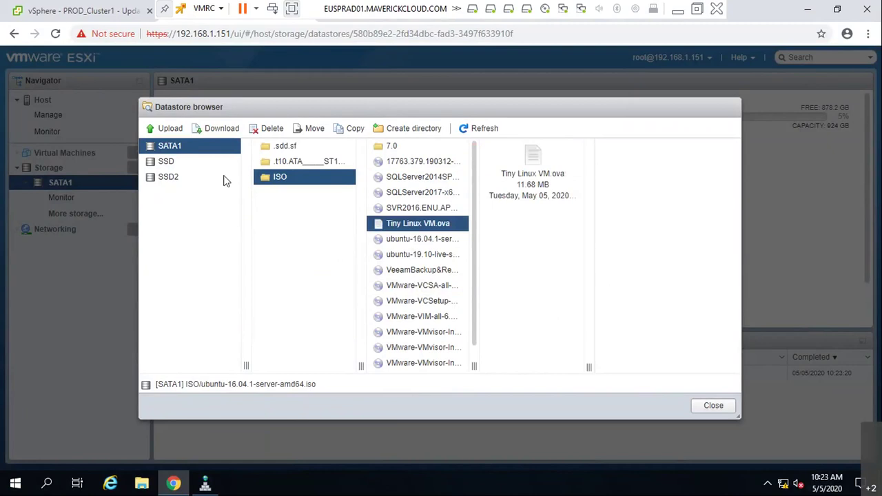
left_click(219, 128)
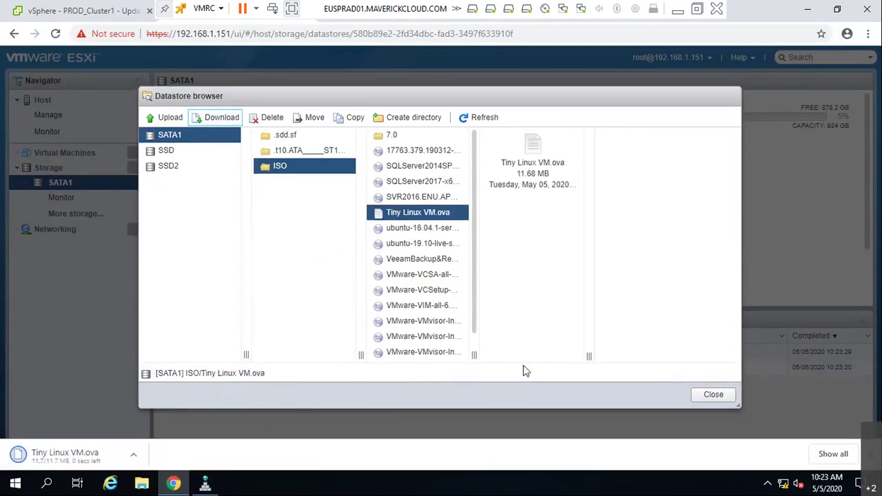
left_click(716, 396)
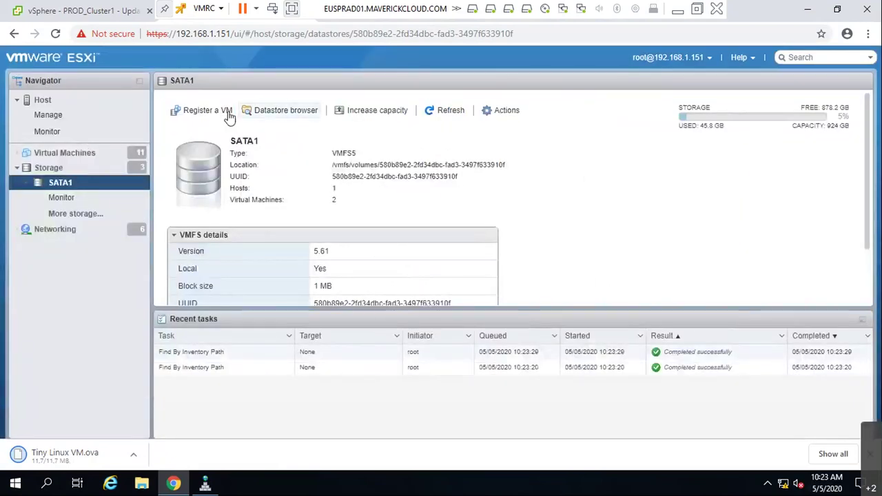
left_click(88, 12)
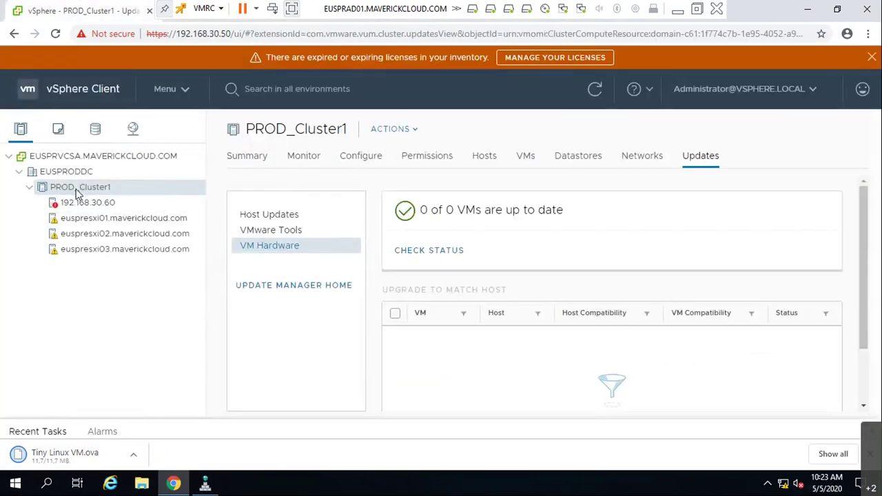
- Start a new VM on PROD_Cluster1 from a template, checking the datacenter and content library for templates
right_click(78, 194)
left_click(130, 100)
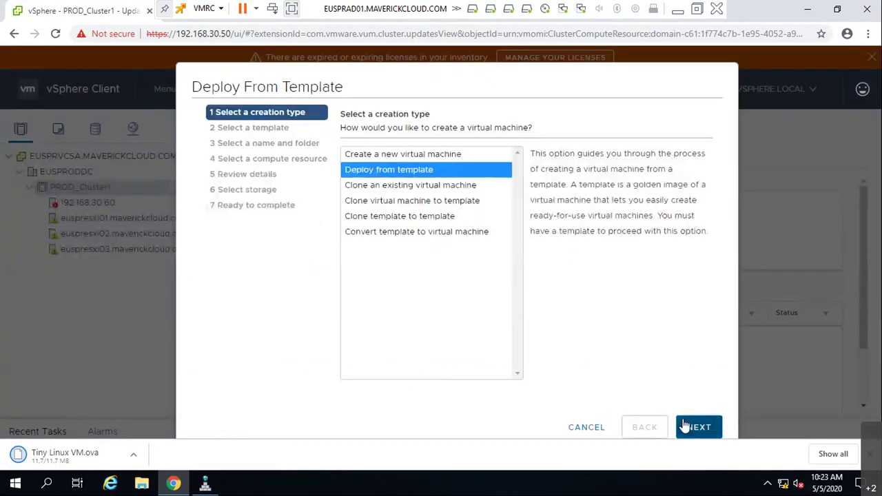
left_click(686, 423)
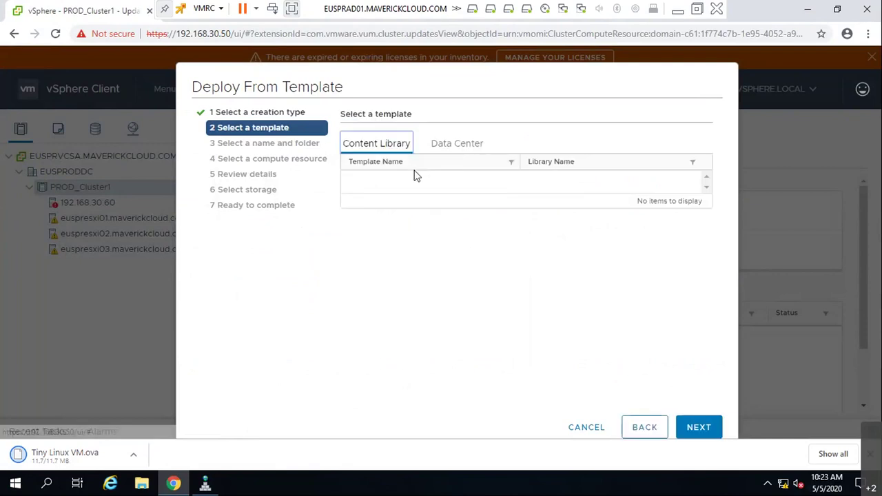
left_click(460, 143)
left_click(367, 146)
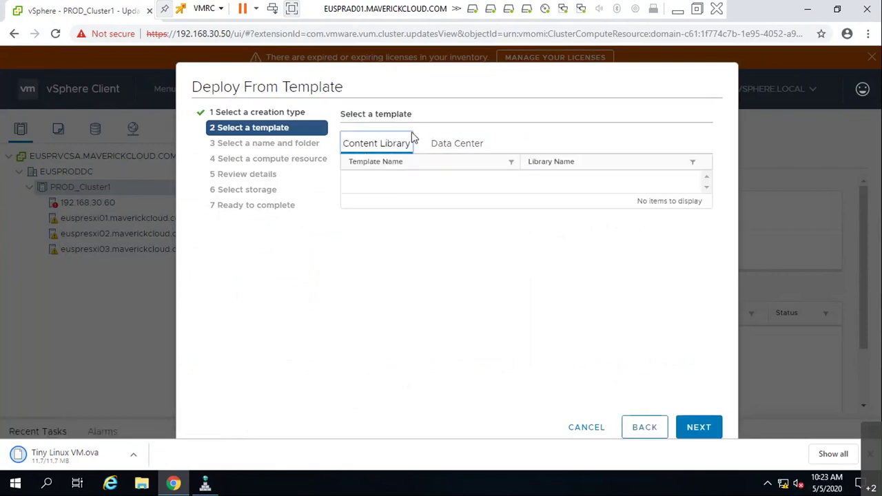
left_click(643, 427)
- Review the available creation types, settling on Deploy from template
left_click(396, 176)
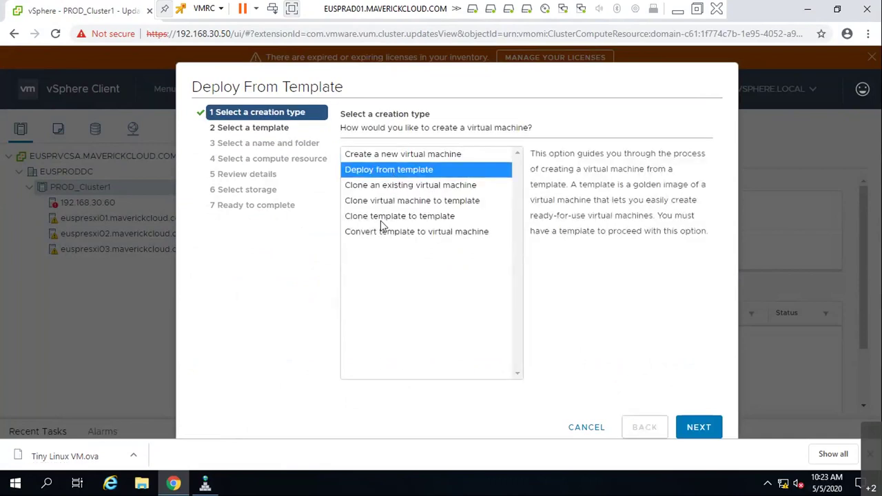
left_click(398, 156)
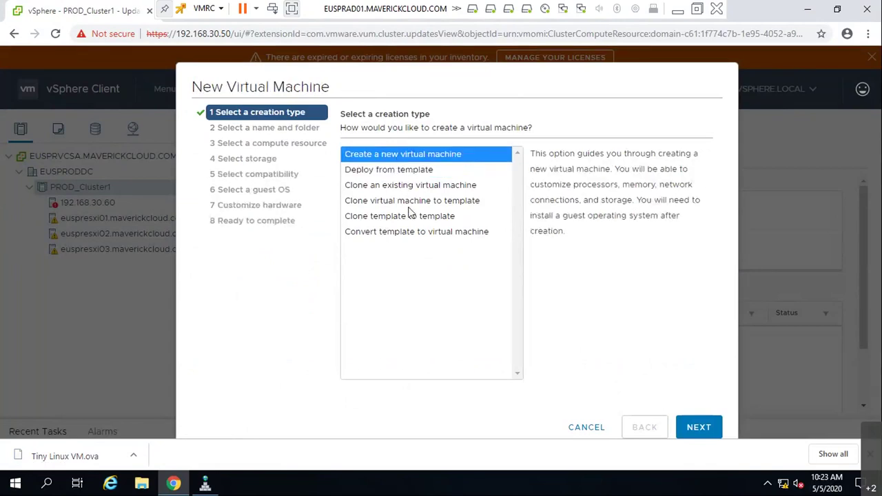
left_click(406, 238)
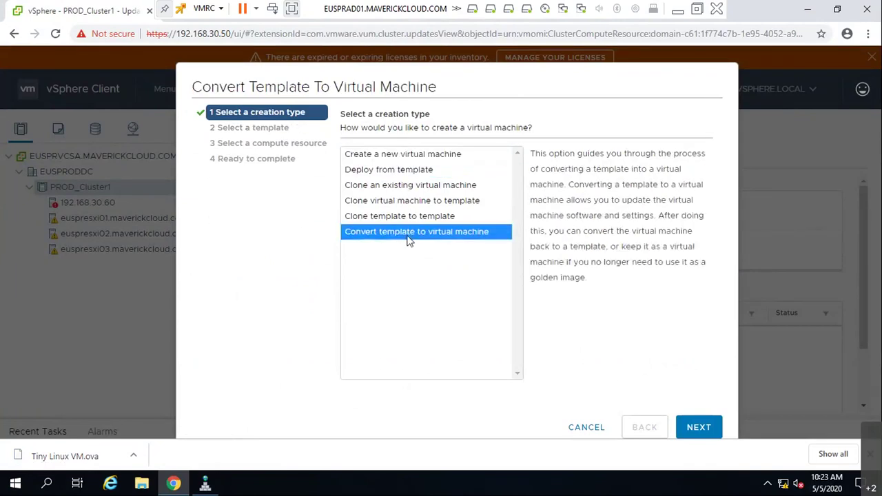
left_click(420, 172)
left_click(428, 192)
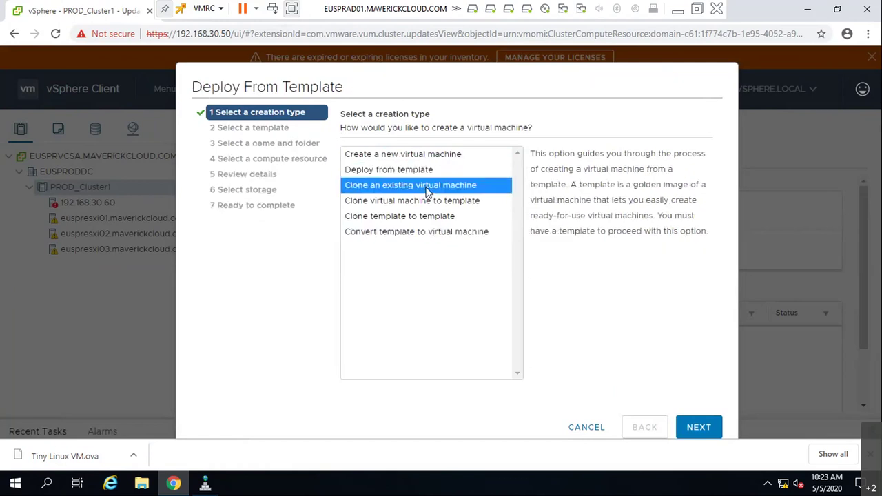
left_click(431, 201)
left_click(441, 217)
left_click(444, 234)
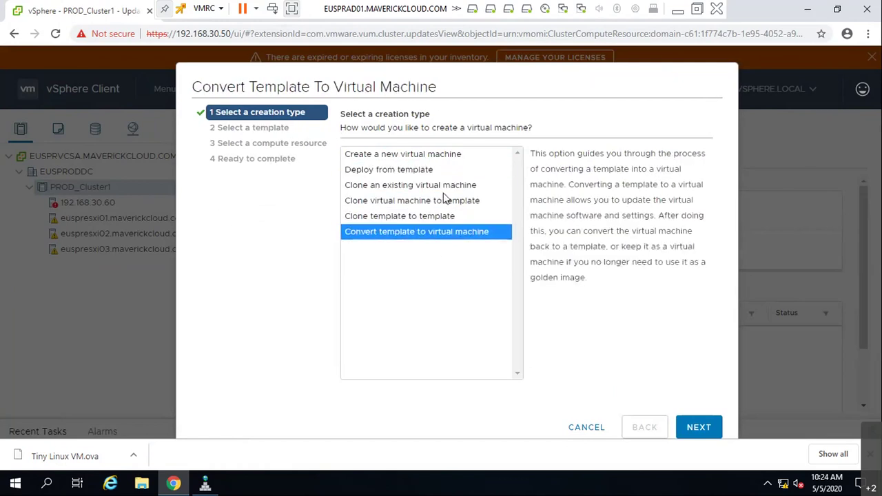
left_click(410, 171)
- Search EUSPRODDC, its Discovered virtual machine folder and the content library for a template, finding none
left_click(711, 427)
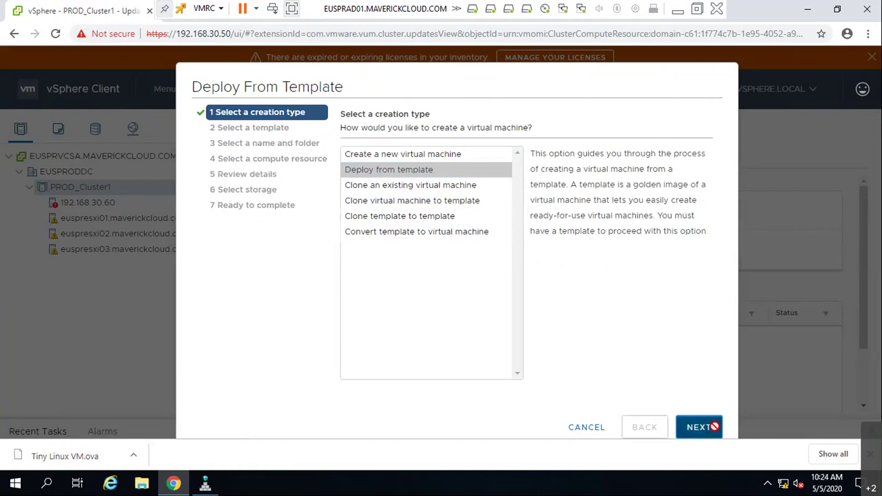
left_click(449, 145)
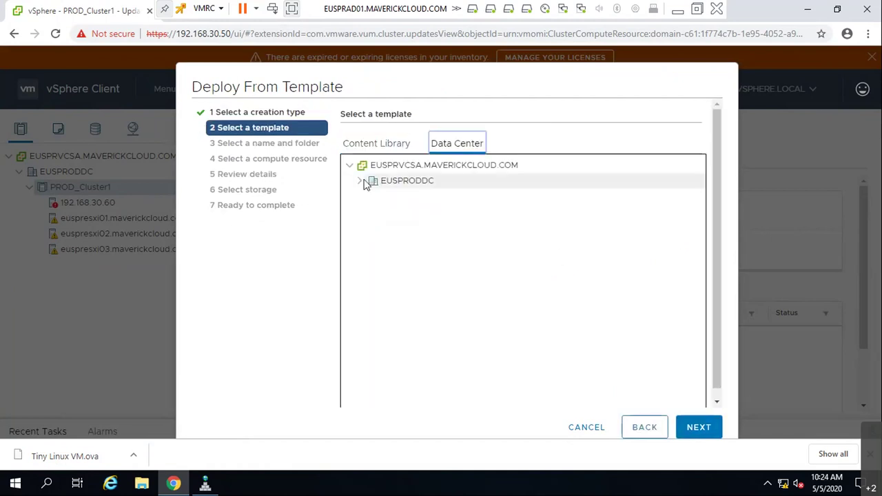
left_click(360, 182)
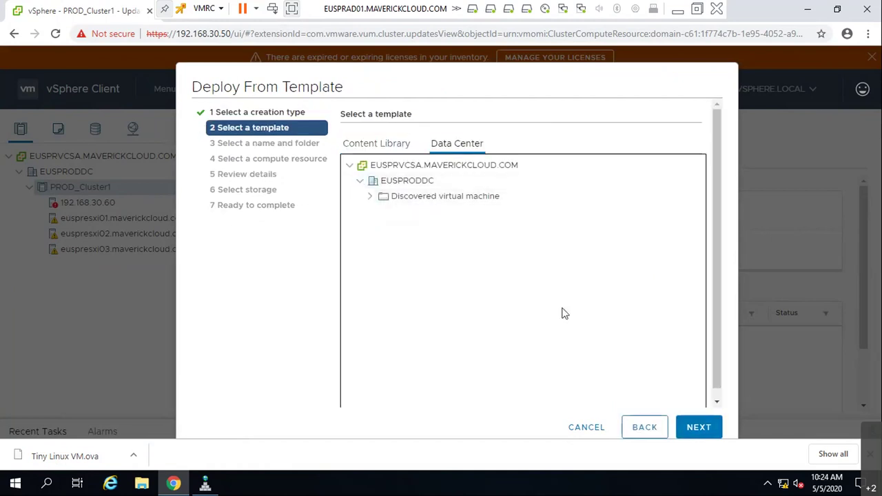
left_click(698, 428)
left_click(430, 198)
left_click(698, 430)
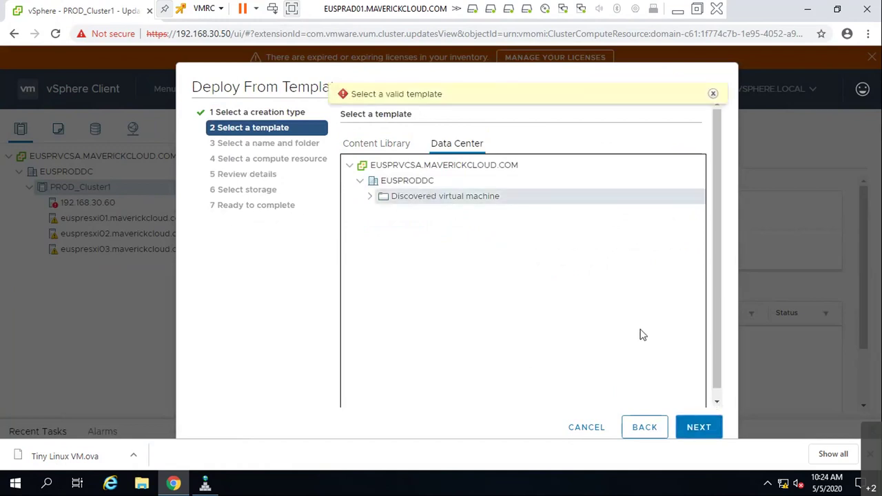
left_click(417, 184)
left_click(698, 428)
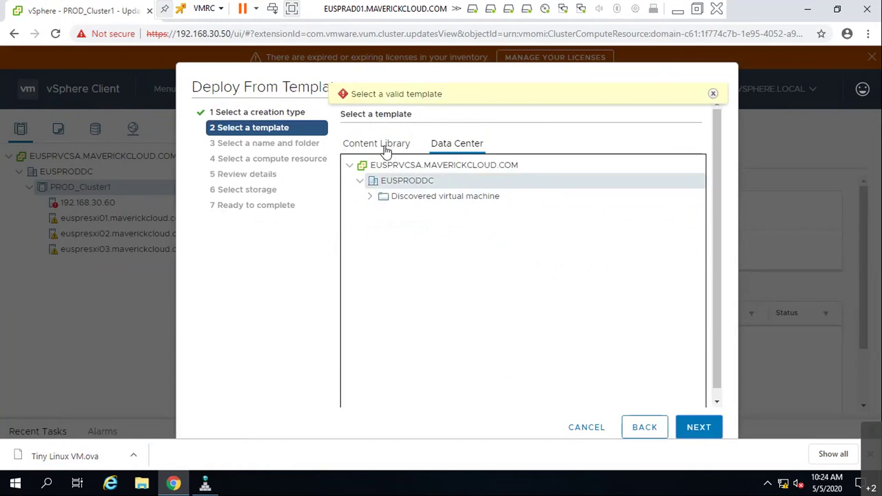
left_click(375, 143)
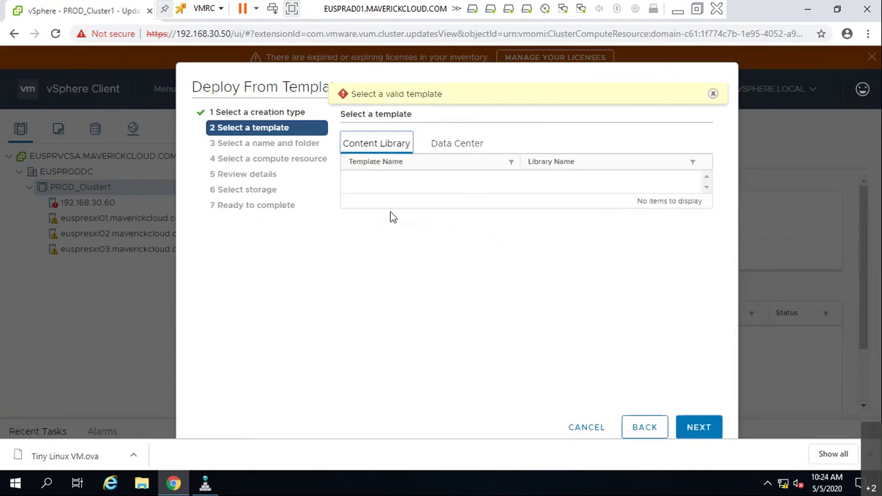
left_click(644, 427)
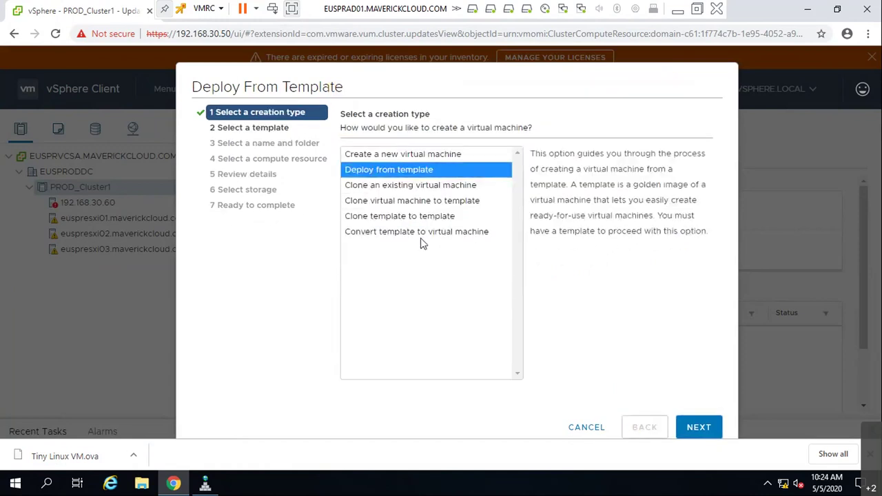
- Switch to Create a new virtual machine, advance to storage selection, then cancel the wizard
left_click(429, 156)
left_click(695, 429)
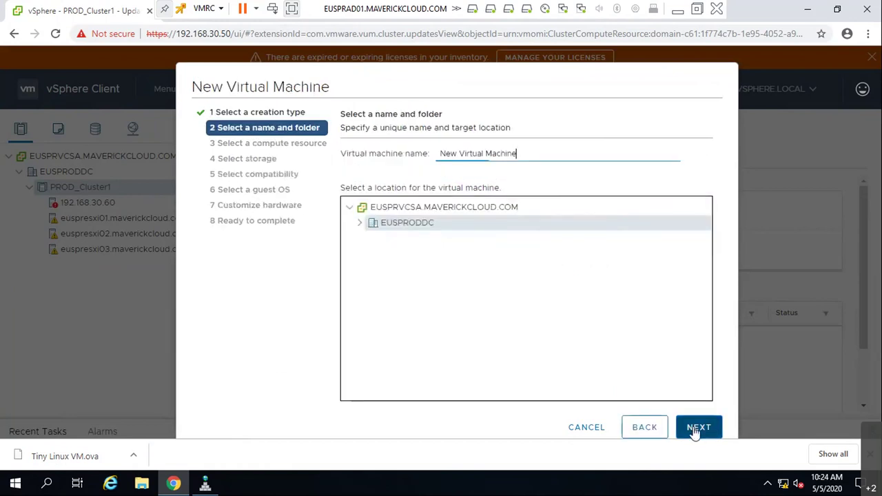
left_click(698, 428)
left_click(695, 431)
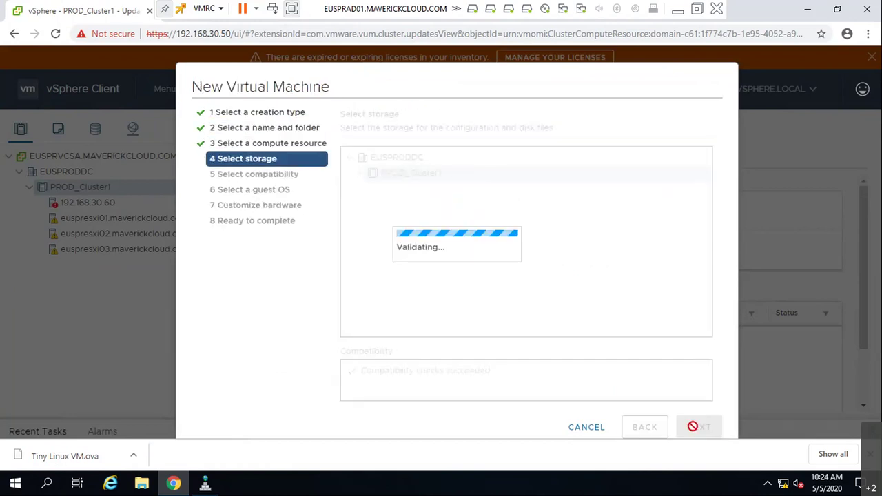
left_click(585, 428)
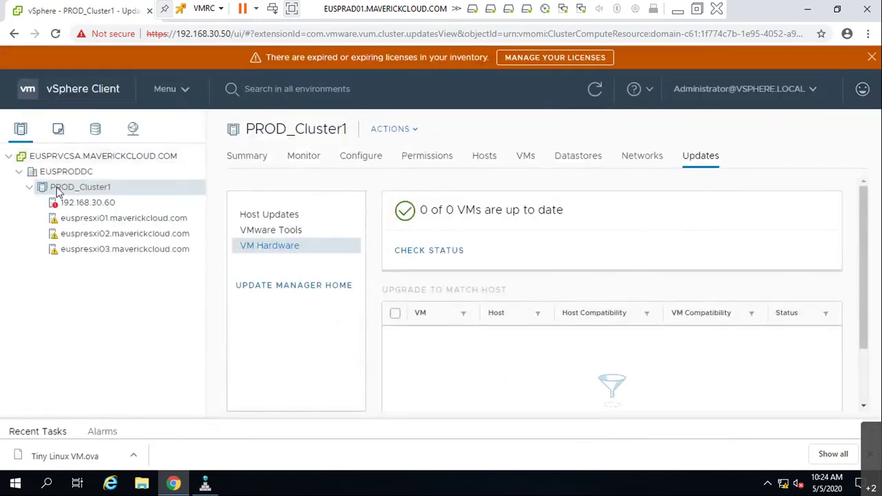
- Start Deploy OVF Template on EUSPRODDC and load Tiny Linux VM.ova as the template file
right_click(73, 210)
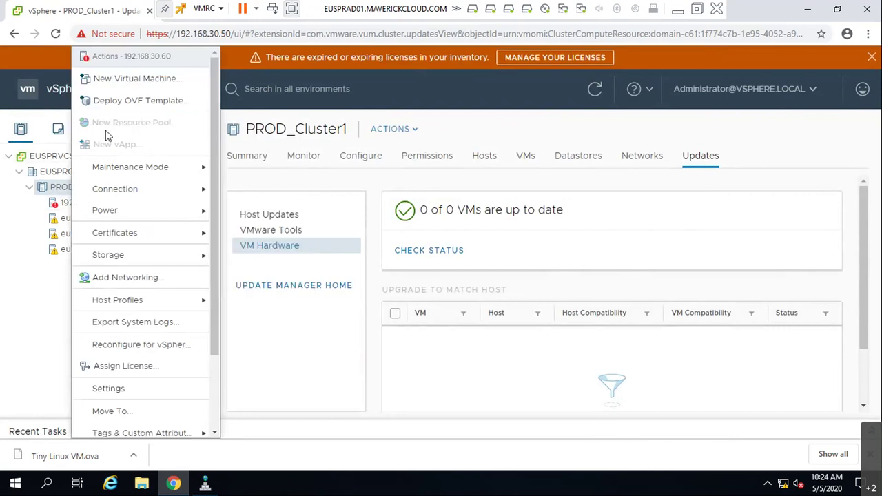
left_click(124, 101)
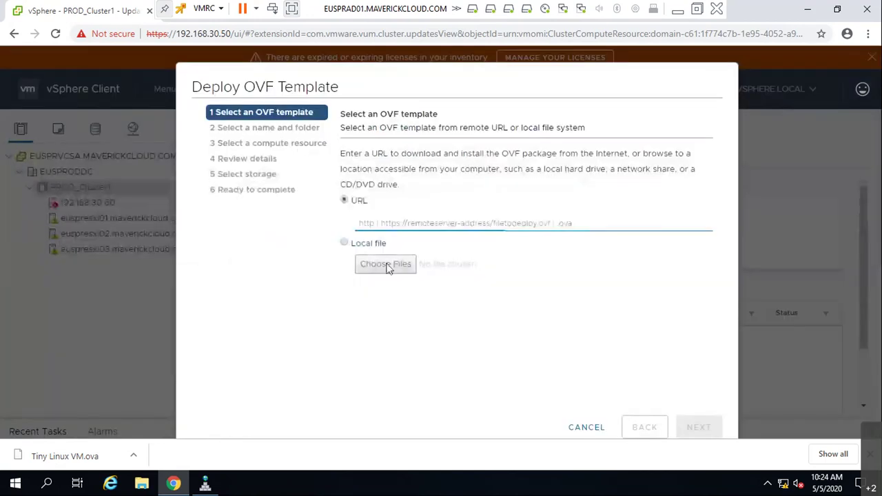
left_click_drag(601, 432, 236, 304)
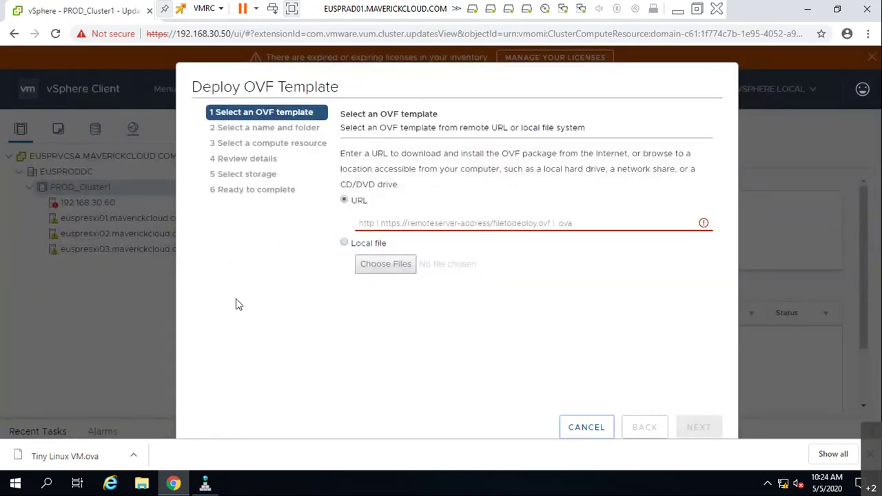
key("Escape")
right_click(58, 174)
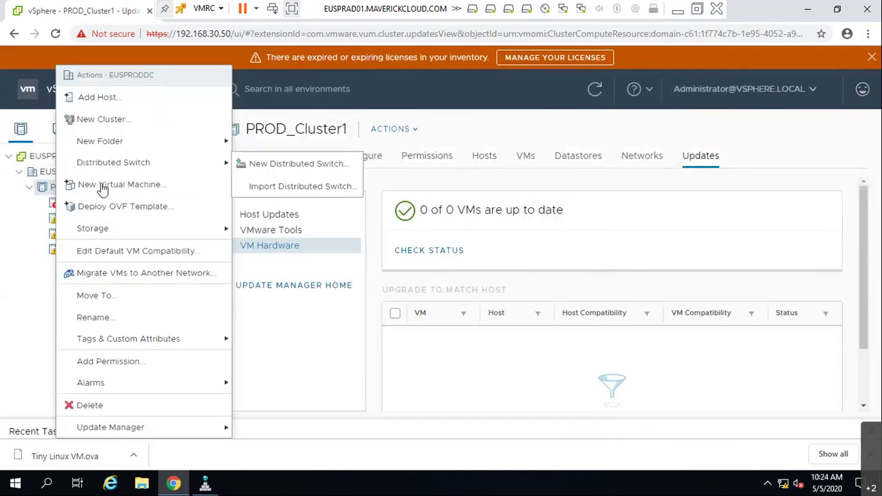
left_click(109, 209)
left_click(370, 260)
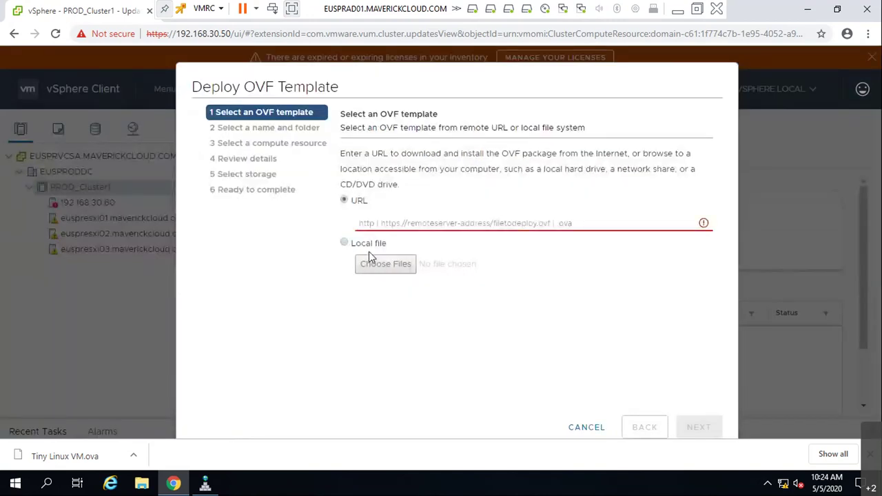
left_click(141, 102)
double_click(141, 103)
left_click(386, 263)
double_click(176, 91)
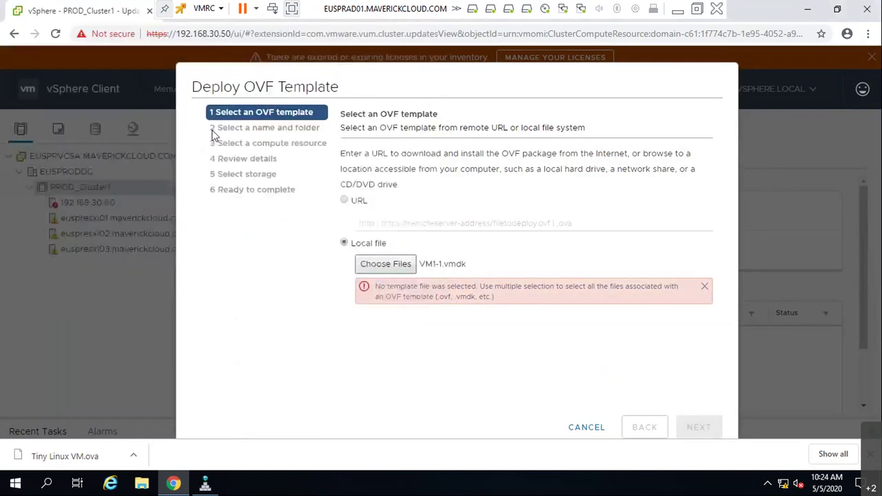
- Deploy it to PROD_Cluster1 with LOCAL01 storage and network WEB_VLAN10, and finish
left_click(706, 432)
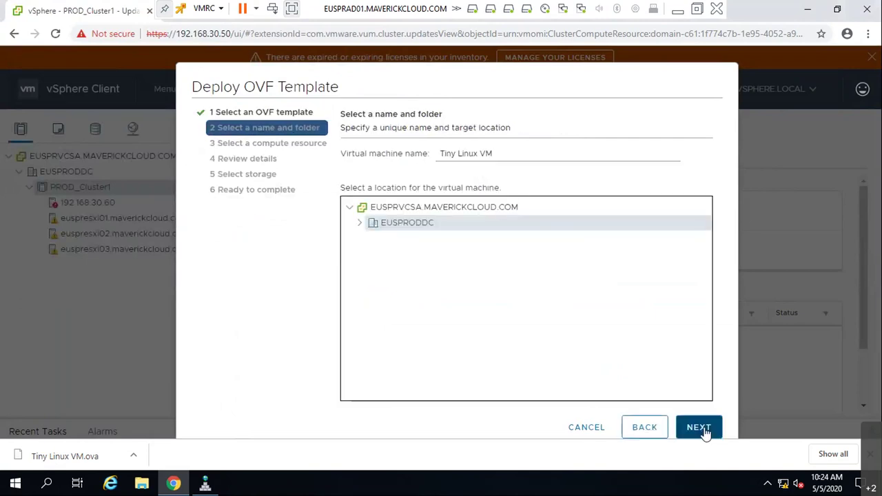
left_click(704, 431)
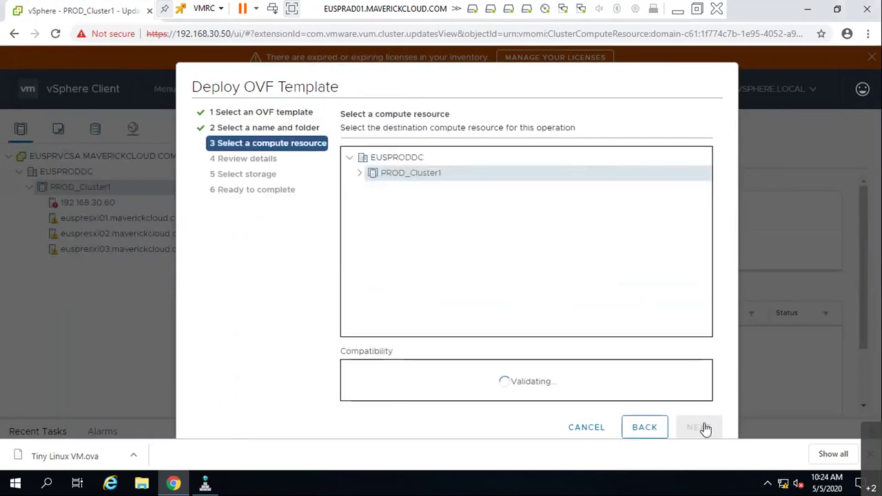
left_click(702, 427)
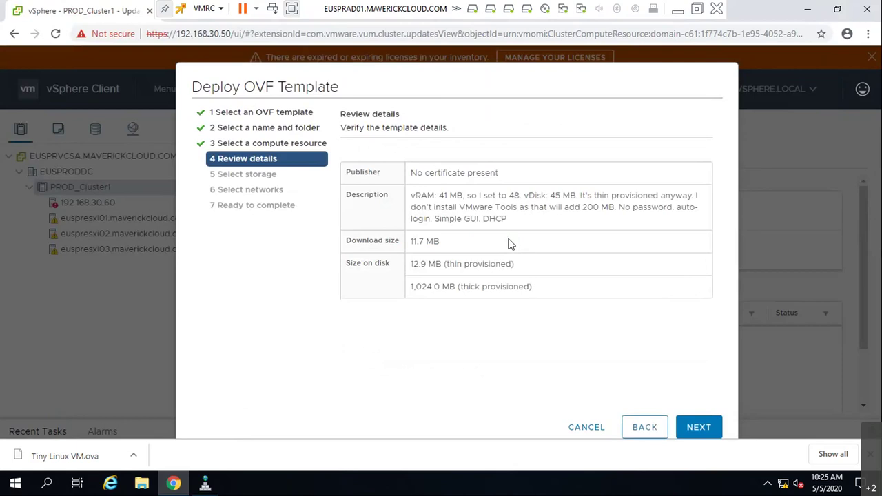
left_click(685, 427)
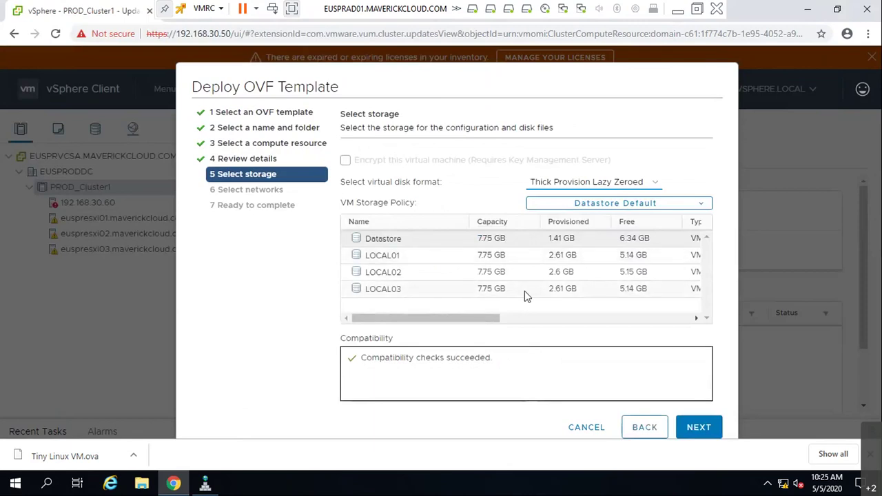
left_click(408, 256)
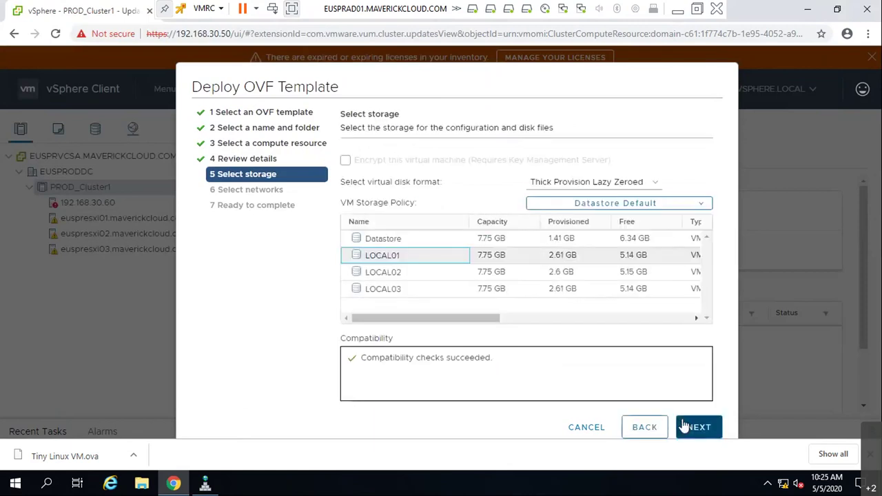
left_click(696, 427)
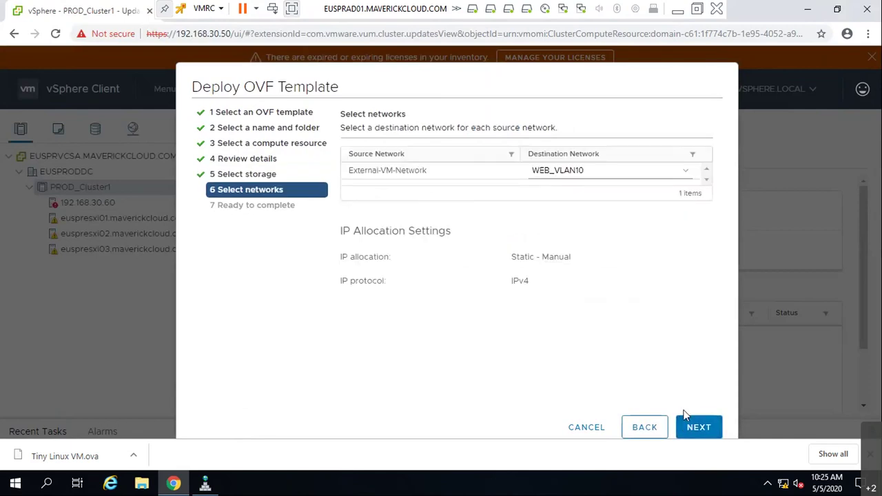
left_click(691, 422)
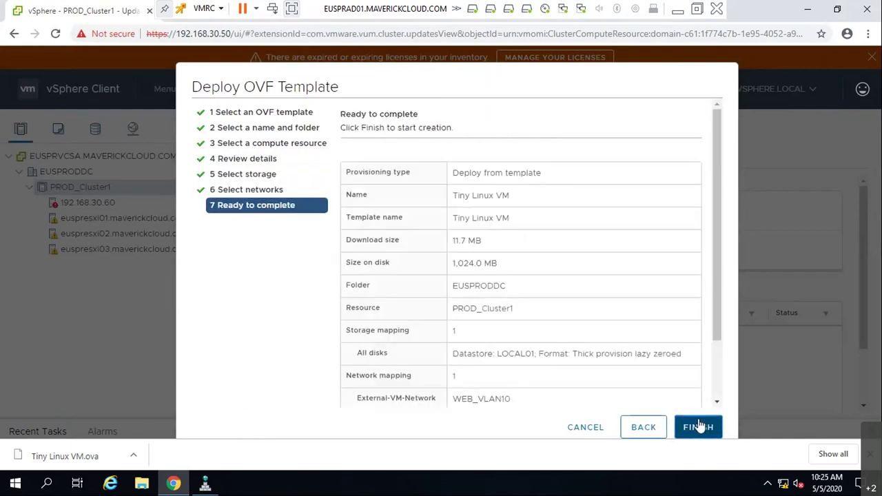
left_click(699, 427)
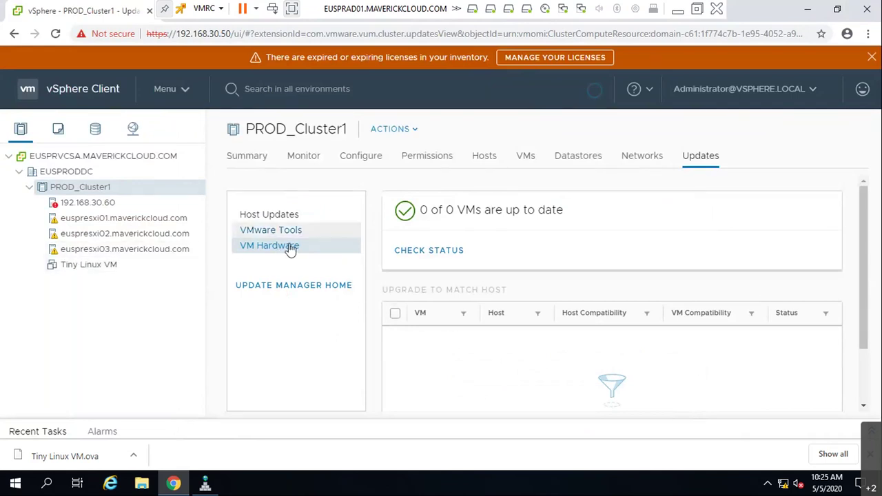
- Run CHECK STATUS and confirm Tiny Linux VM's hardware version 9 can upgrade to 14, then minimize the console
left_click(440, 254)
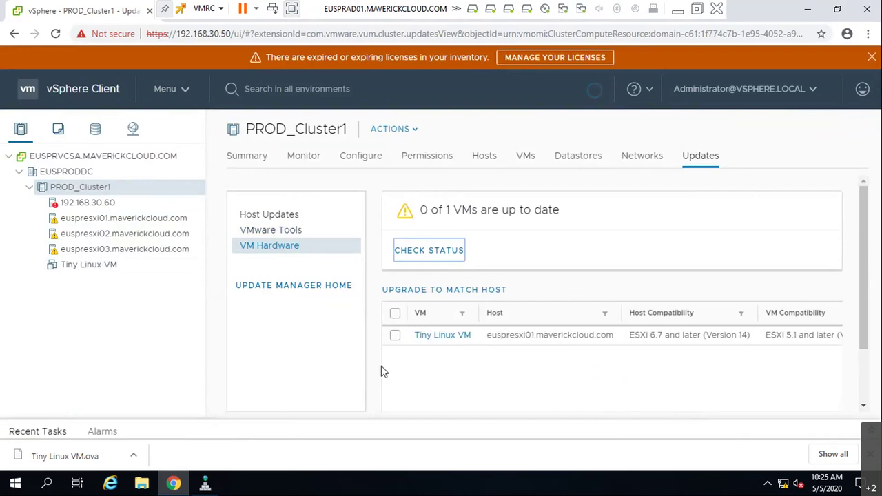
scroll(745, 339, "down", 2)
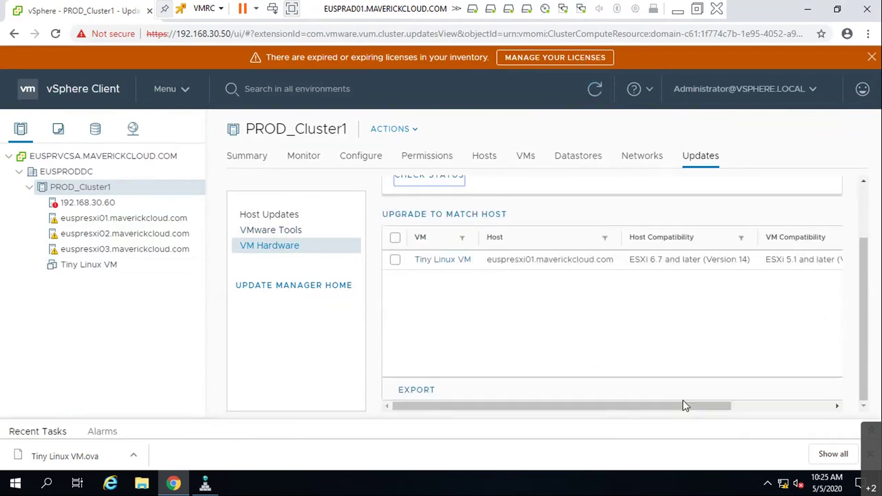
scroll(731, 406, "right", 3)
scroll(748, 403, "right", 2)
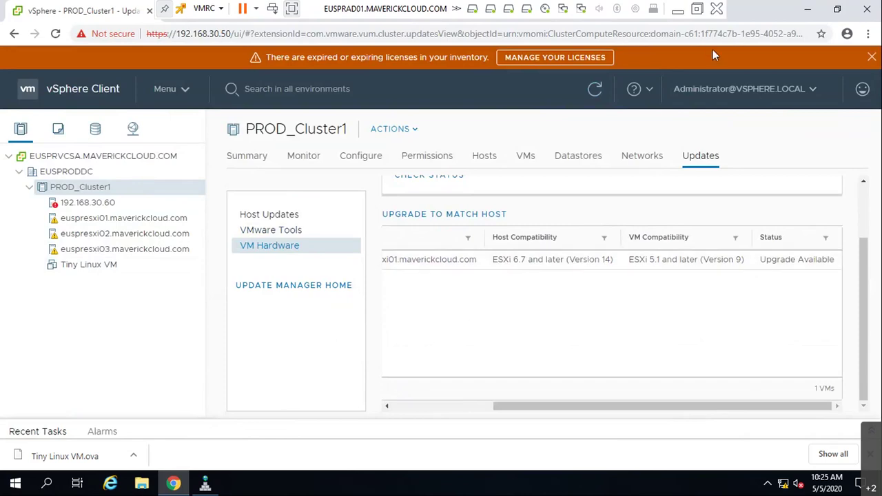
left_click(677, 11)
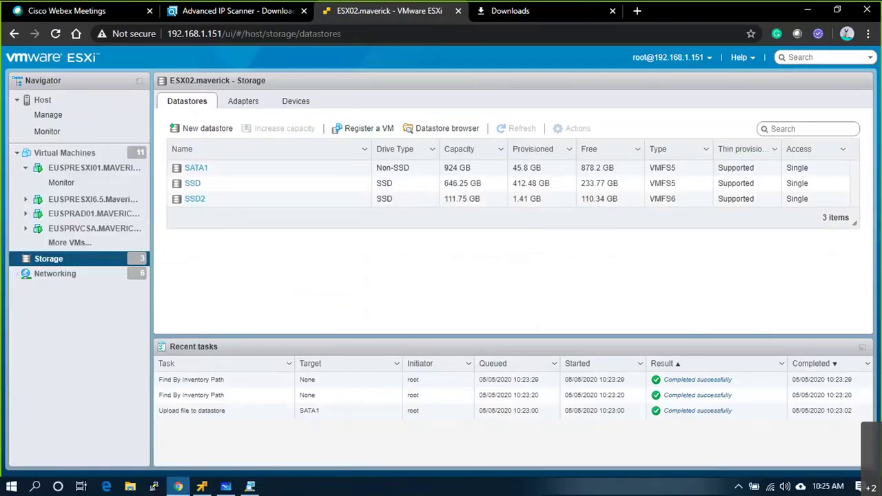
- Launch Microsoft Whiteboard from Start and create a new blank board
left_click(8, 488)
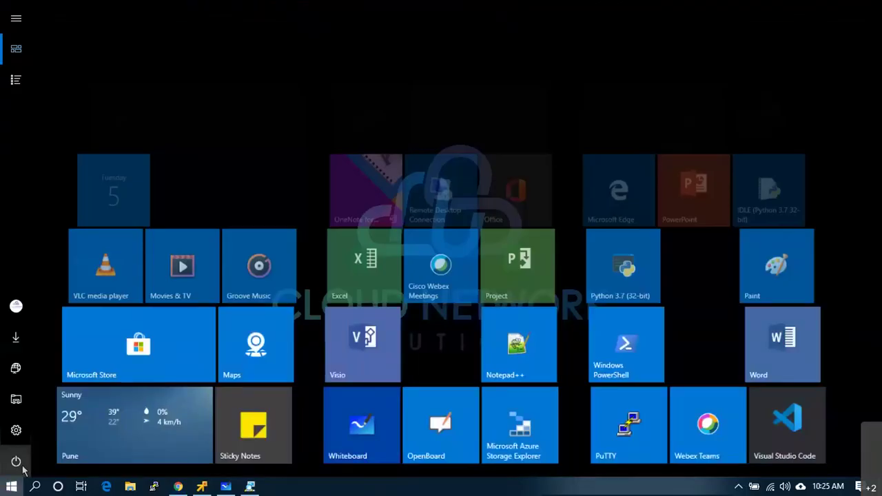
left_click(360, 418)
scroll(337, 347, "down", 3)
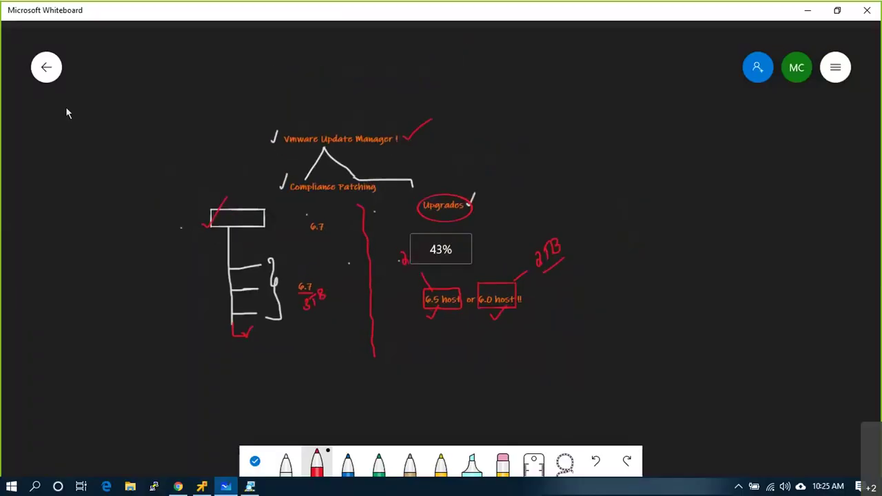
left_click(46, 67)
left_click(233, 212)
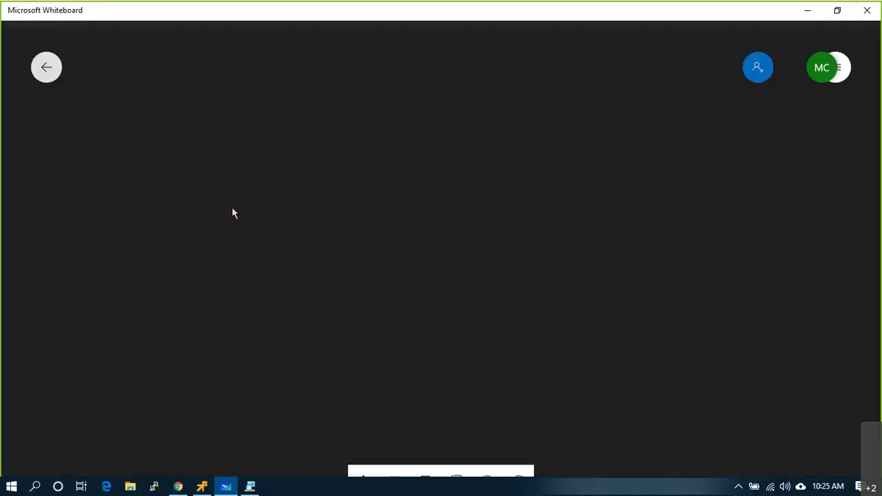
left_click(582, 60)
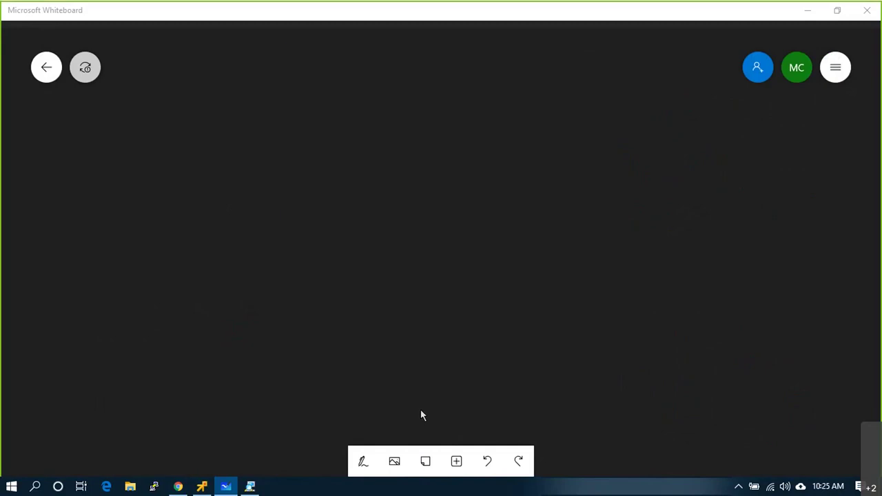
- Draw a square outline with the white pen, redoing the uneven first stroke
left_click(363, 467)
mouse_move(338, 145)
left_mouse_down()
mouse_move(337, 331)
mouse_move(510, 276)
mouse_move(513, 79)
mouse_move(375, 78)
mouse_move(340, 94)
mouse_move(332, 149)
left_mouse_up()
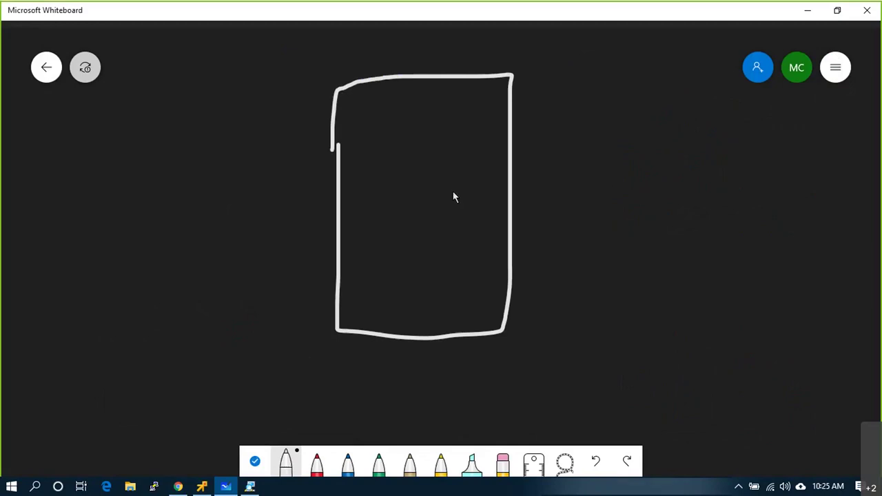
key("ctrl+z")
mouse_move(367, 73)
left_mouse_down()
mouse_move(360, 309)
mouse_move(542, 92)
mouse_move(502, 91)
left_mouse_up()
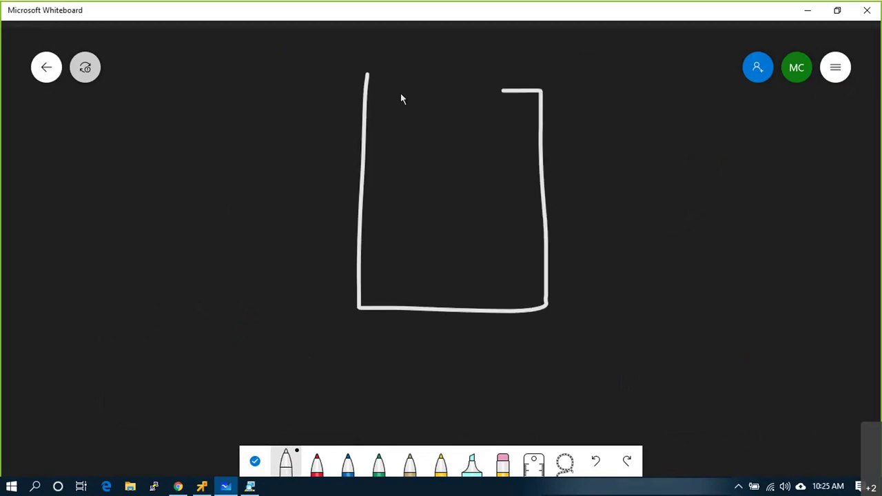
left_click_drag(401, 95, 369, 76)
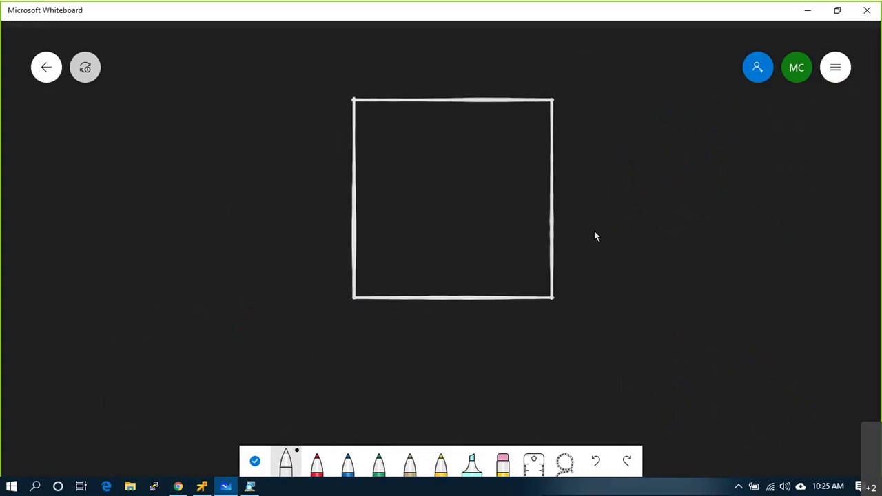
scroll(586, 237, "down", 3)
scroll(665, 248, "up", 3)
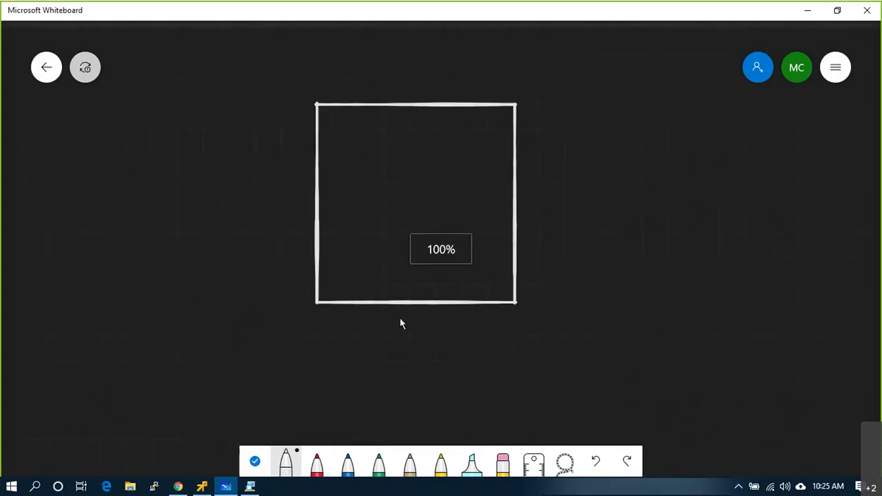
- Write 5.1 in red below the square
left_click(316, 463)
mouse_move(373, 335)
left_mouse_down()
mouse_move(378, 329)
mouse_move(380, 347)
left_mouse_up()
left_click(388, 331)
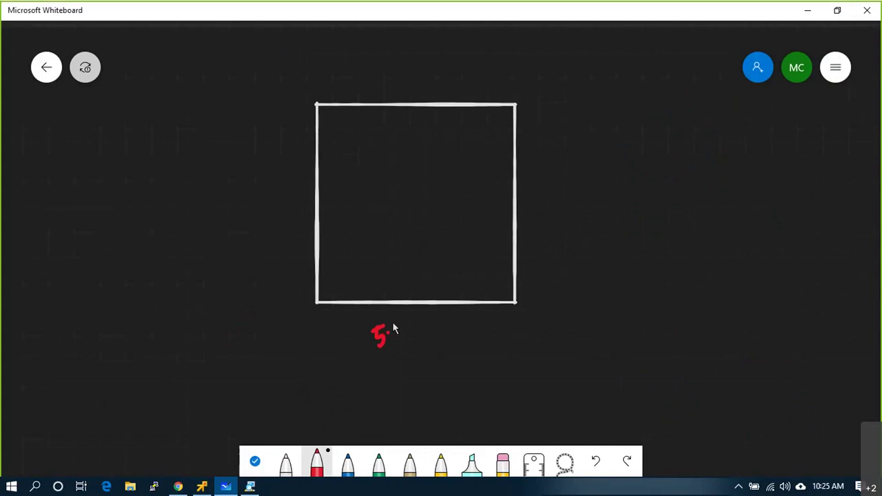
- In blue, draw a small box inside the square and a boxed checklist of checkmarks beside it
left_click(347, 463)
mouse_move(349, 142)
left_mouse_down()
mouse_move(350, 160)
mouse_move(378, 181)
mouse_move(379, 149)
mouse_move(348, 145)
mouse_move(273, 173)
left_mouse_up()
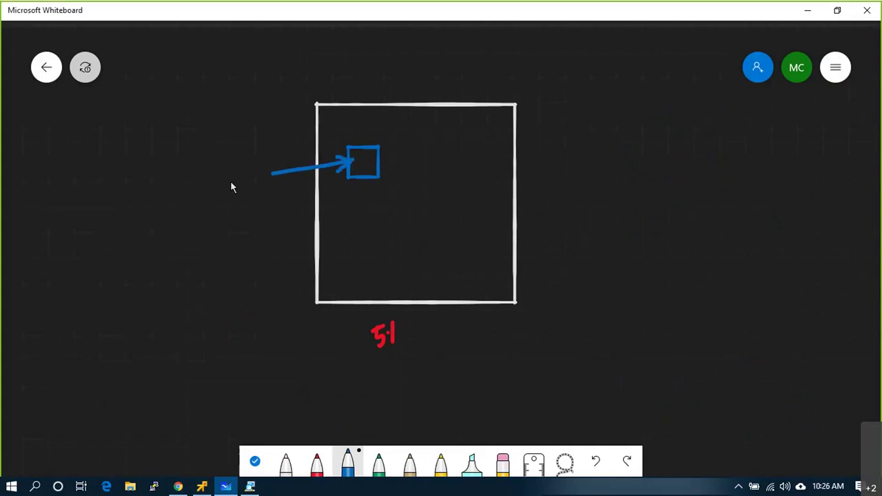
left_click_drag(222, 169, 248, 171)
left_click_drag(217, 207, 260, 188)
left_click_drag(223, 231, 250, 224)
mouse_move(212, 152)
left_mouse_down()
mouse_move(212, 233)
mouse_move(256, 270)
mouse_move(268, 164)
left_mouse_up()
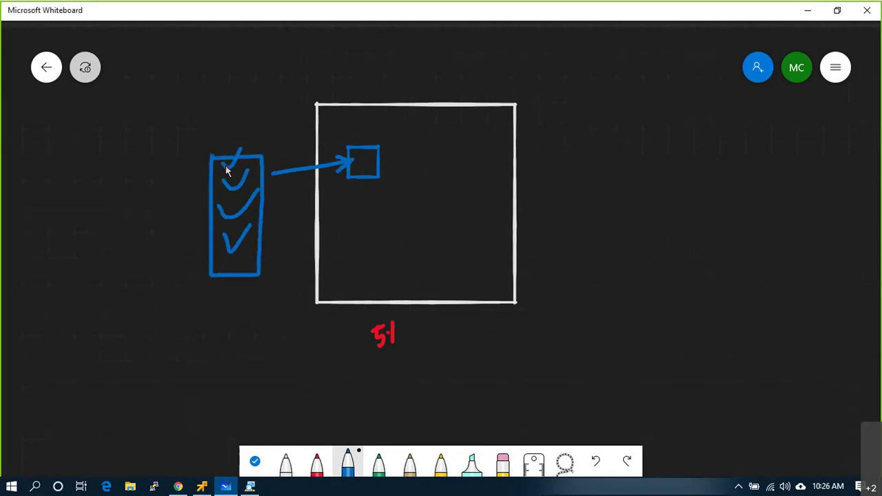
left_click_drag(222, 123, 221, 156)
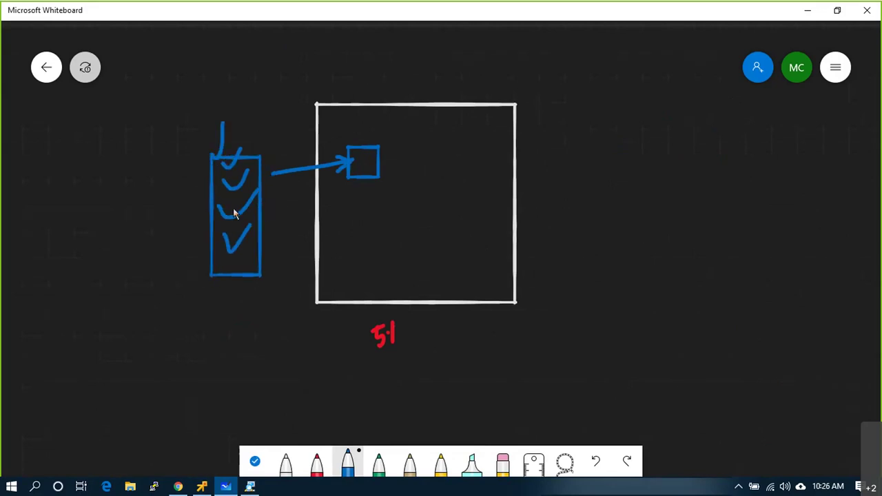
- Label the small box 9, then draw a right rectangle labelled 6.7, arrowed from it, holding a 9 box
left_click(360, 168)
left_click_drag(348, 201, 349, 220)
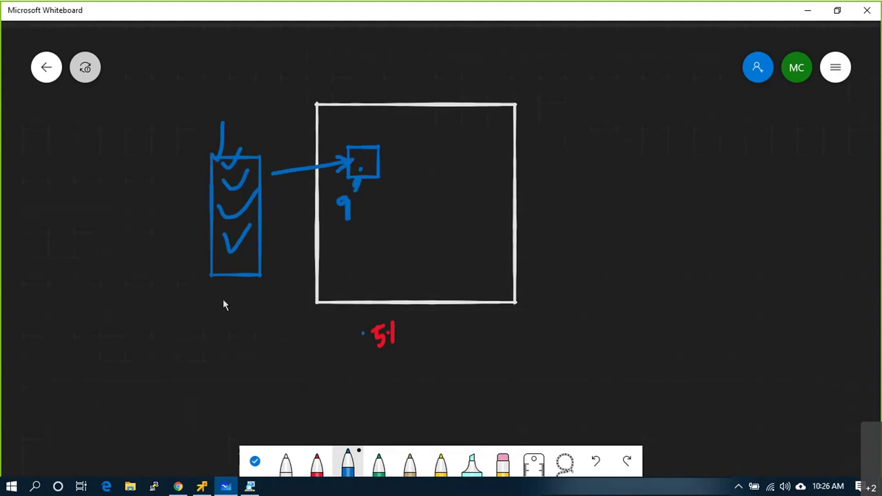
mouse_move(666, 86)
left_mouse_down()
mouse_move(667, 375)
mouse_move(823, 373)
mouse_move(837, 93)
mouse_move(666, 93)
left_mouse_up()
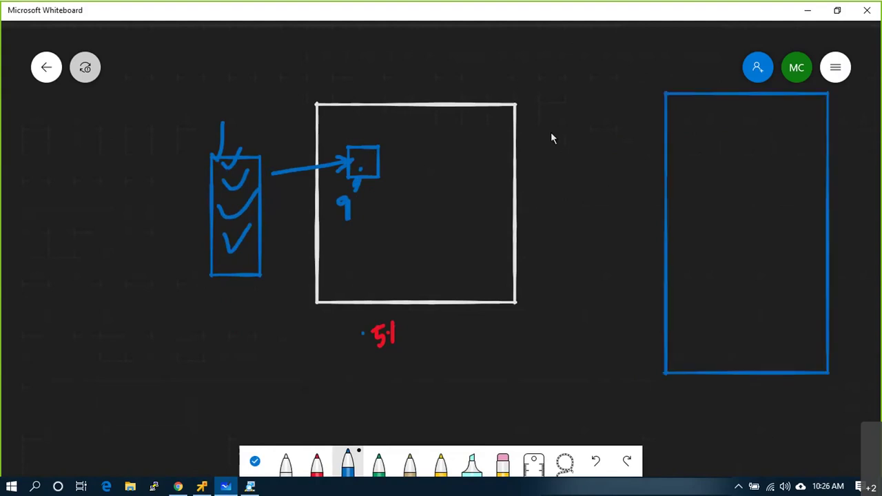
mouse_move(363, 150)
left_mouse_down()
mouse_move(363, 131)
mouse_move(438, 31)
mouse_move(640, 43)
mouse_move(695, 129)
mouse_move(701, 123)
left_mouse_up()
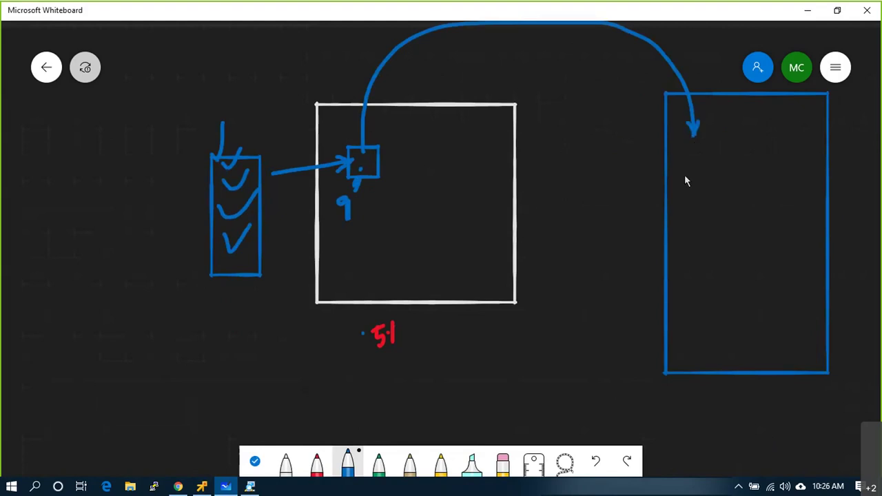
mouse_move(718, 192)
left_mouse_down()
mouse_move(721, 164)
mouse_move(685, 168)
left_mouse_up()
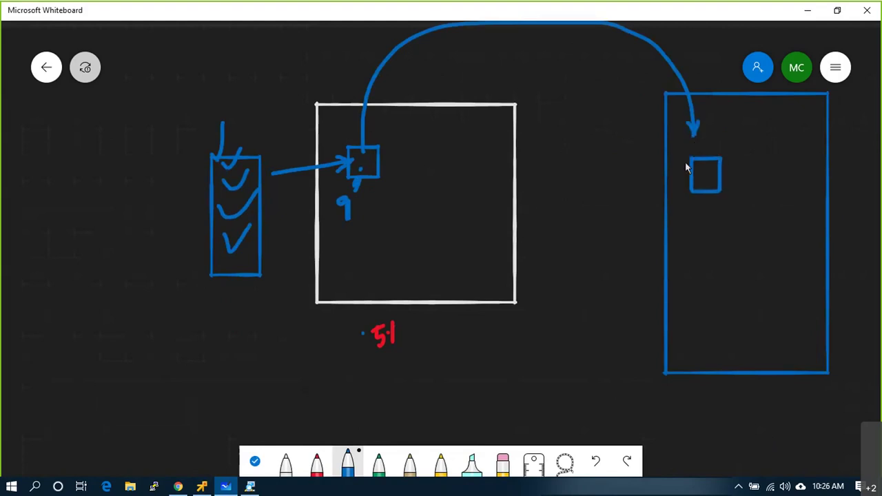
left_click_drag(699, 224, 721, 222)
mouse_move(727, 381)
left_mouse_down()
mouse_move(727, 402)
mouse_move(748, 408)
mouse_move(767, 392)
left_mouse_up()
left_click(734, 395)
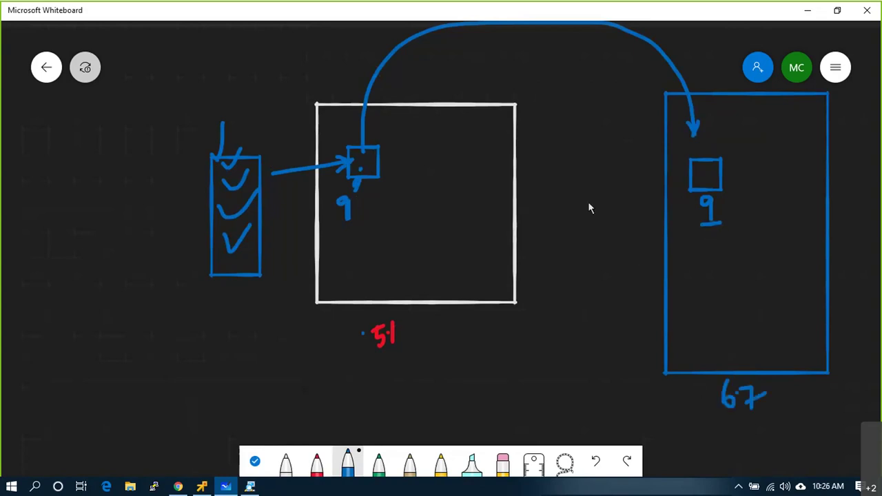
- Draw a middle rectangle between the boxes filled with checkmarks
mouse_move(574, 168)
left_mouse_down()
mouse_move(646, 309)
mouse_move(653, 177)
mouse_move(576, 171)
mouse_move(619, 147)
left_mouse_up()
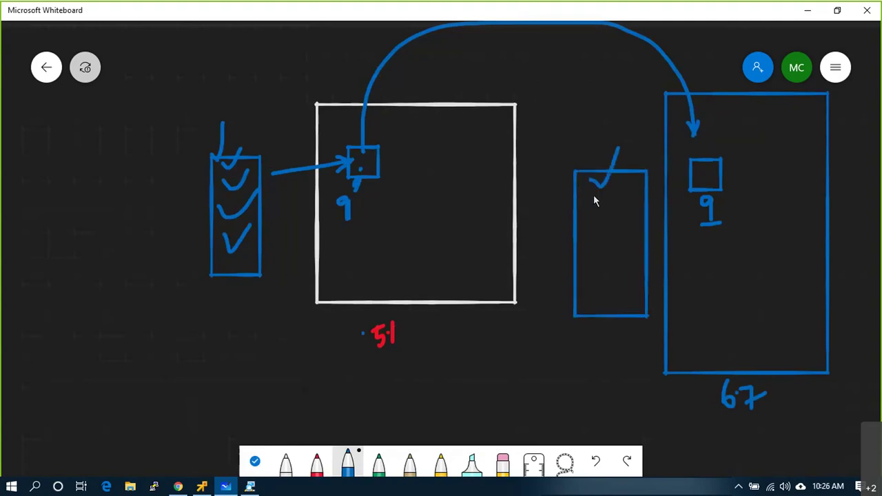
left_click_drag(594, 200, 629, 206)
mouse_move(596, 235)
left_mouse_down()
mouse_move(597, 250)
mouse_move(630, 221)
left_mouse_up()
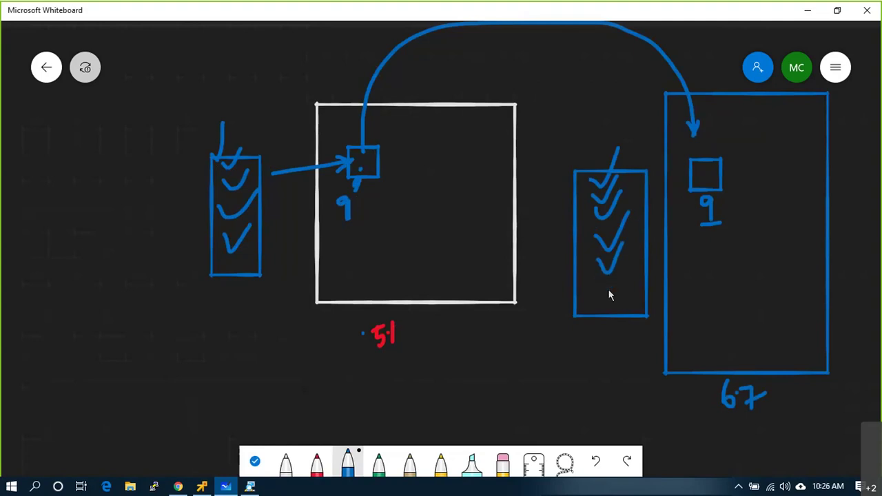
left_click_drag(604, 298, 625, 295)
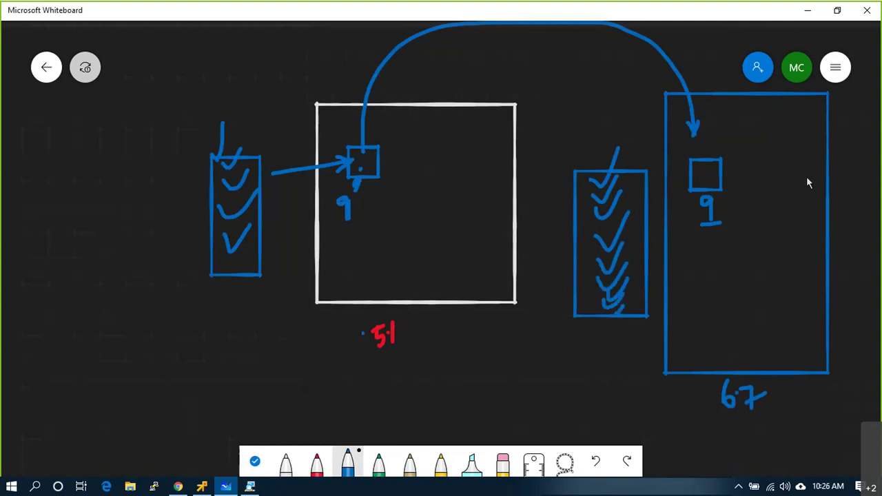
- Circle the 9, write 14 beside it, and circle the 67 below the right rectangle
mouse_move(710, 194)
left_mouse_down()
mouse_move(701, 203)
mouse_move(713, 223)
mouse_move(714, 197)
left_mouse_up()
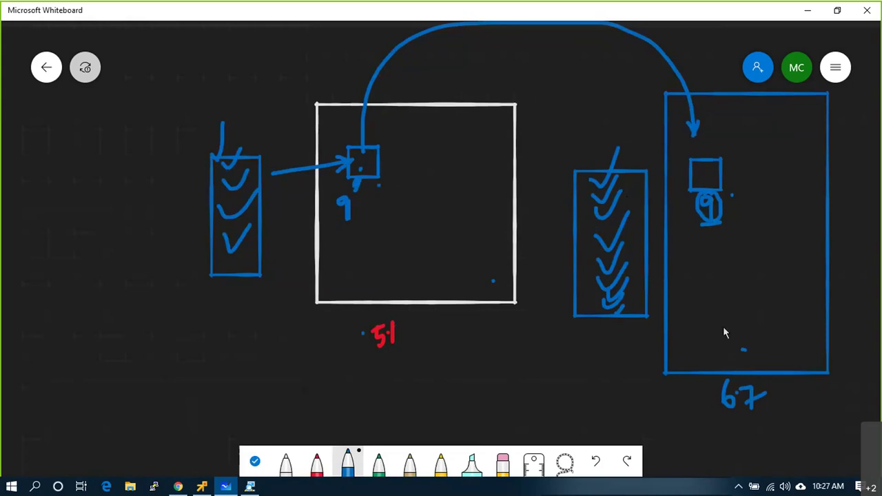
mouse_move(776, 193)
left_mouse_down()
mouse_move(775, 206)
mouse_move(793, 210)
left_mouse_up()
mouse_move(757, 121)
left_mouse_down()
mouse_move(767, 178)
mouse_move(806, 131)
mouse_move(796, 120)
mouse_move(755, 118)
left_mouse_up()
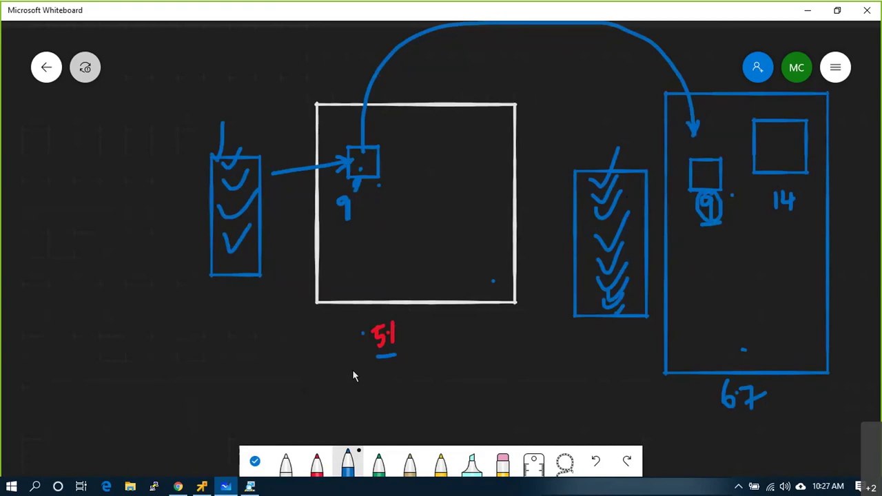
mouse_move(727, 377)
left_mouse_down()
mouse_move(730, 429)
mouse_move(786, 394)
mouse_move(729, 376)
left_mouse_up()
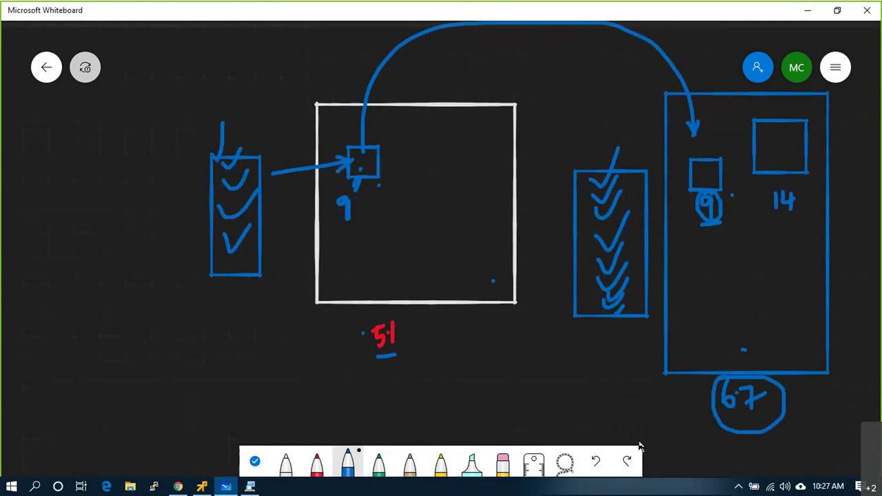
scroll(547, 272, "down", 5)
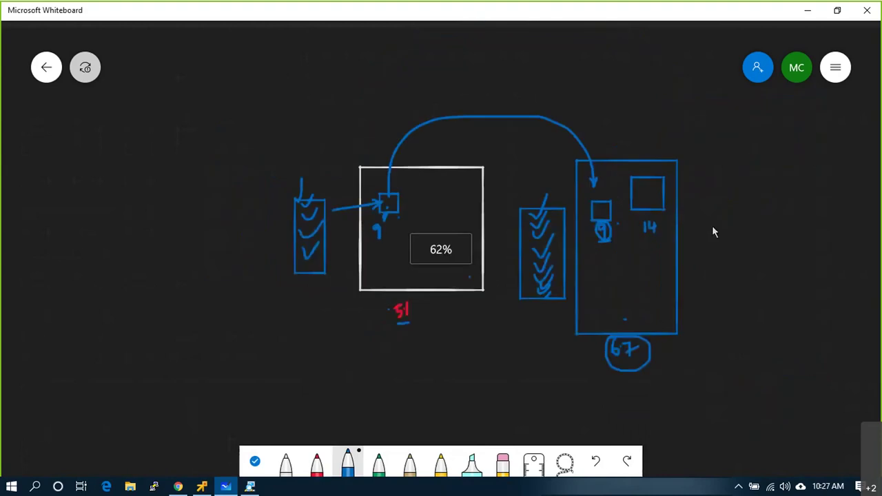
- Undo the stray blue stroke and draw a white box with a trunk line down from it
mouse_move(77, 123)
left_mouse_down()
mouse_move(90, 207)
mouse_move(191, 125)
left_mouse_up()
key("ctrl+z")
left_click(286, 462)
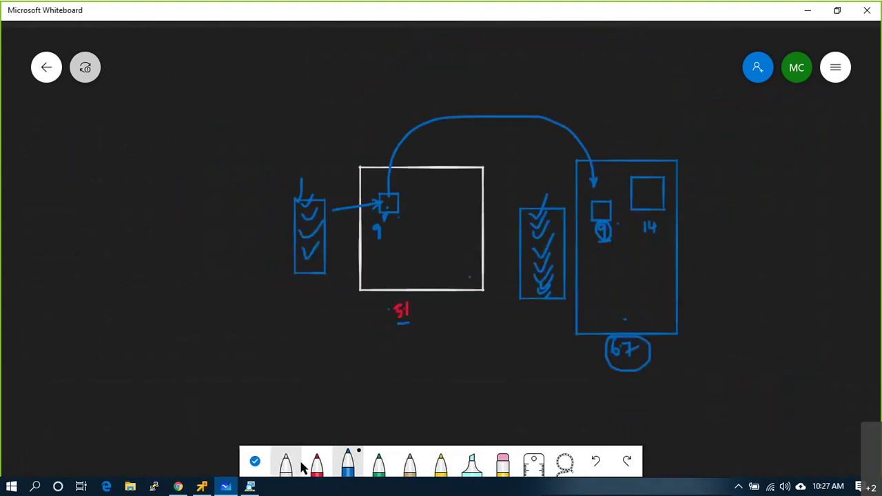
mouse_move(85, 124)
left_mouse_down()
mouse_move(140, 181)
mouse_move(174, 129)
mouse_move(161, 124)
left_mouse_up()
left_click_drag(116, 180, 115, 328)
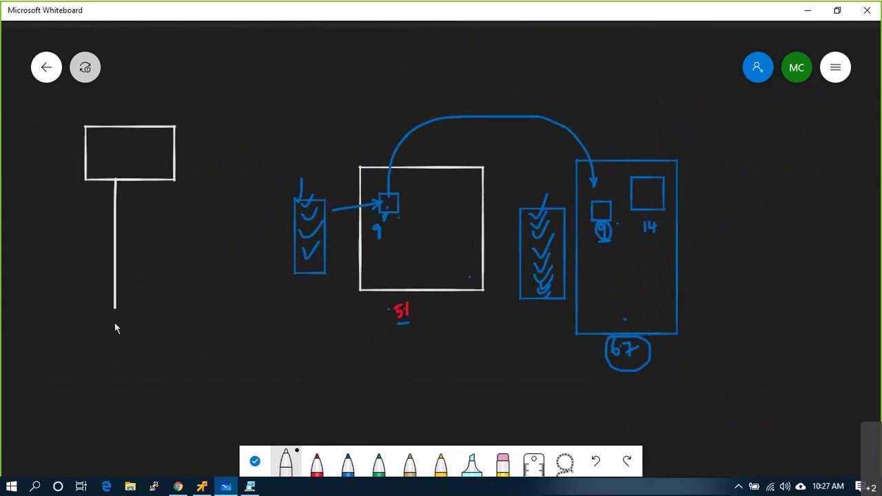
- Draw three branches off the trunk labelled 6.5, 6.0 and 6.7
mouse_move(117, 232)
left_mouse_down()
mouse_move(190, 233)
mouse_move(192, 209)
left_mouse_up()
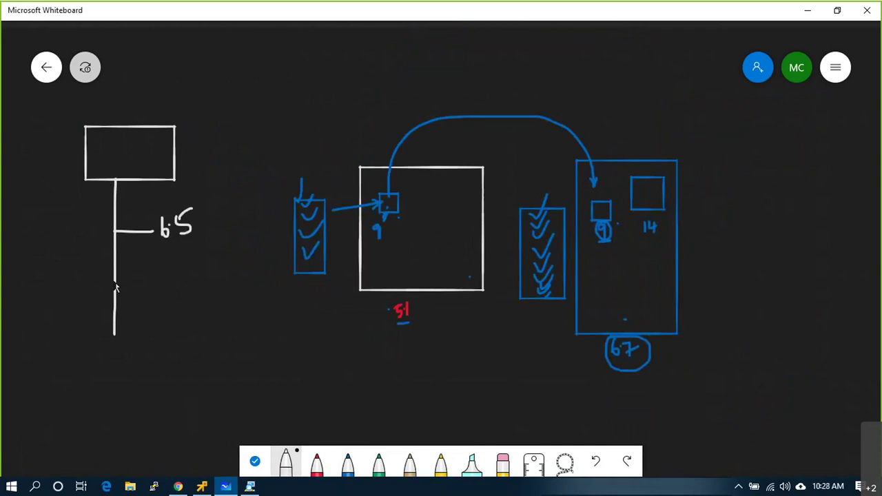
left_click_drag(113, 279, 149, 277)
mouse_move(159, 257)
left_mouse_down()
mouse_move(165, 273)
mouse_move(163, 266)
left_mouse_up()
mouse_move(185, 257)
left_mouse_down()
mouse_move(181, 266)
mouse_move(184, 257)
left_mouse_up()
left_click_drag(115, 313, 177, 310)
mouse_move(189, 302)
left_mouse_down()
mouse_move(205, 312)
mouse_move(202, 323)
mouse_move(215, 310)
left_mouse_up()
mouse_move(181, 347)
left_mouse_down()
mouse_move(182, 364)
mouse_move(199, 352)
left_mouse_up()
- Add three more 6.7 entries below, connected by a second trunk with branch ticks
mouse_move(198, 352)
left_mouse_down()
mouse_move(192, 373)
mouse_move(210, 362)
left_mouse_up()
mouse_move(181, 403)
left_mouse_down()
mouse_move(180, 422)
mouse_move(215, 407)
left_mouse_up()
mouse_move(215, 407)
left_mouse_down()
mouse_move(205, 430)
mouse_move(221, 413)
left_mouse_up()
mouse_move(186, 462)
left_mouse_down()
mouse_move(195, 455)
mouse_move(204, 469)
mouse_move(218, 451)
left_mouse_up()
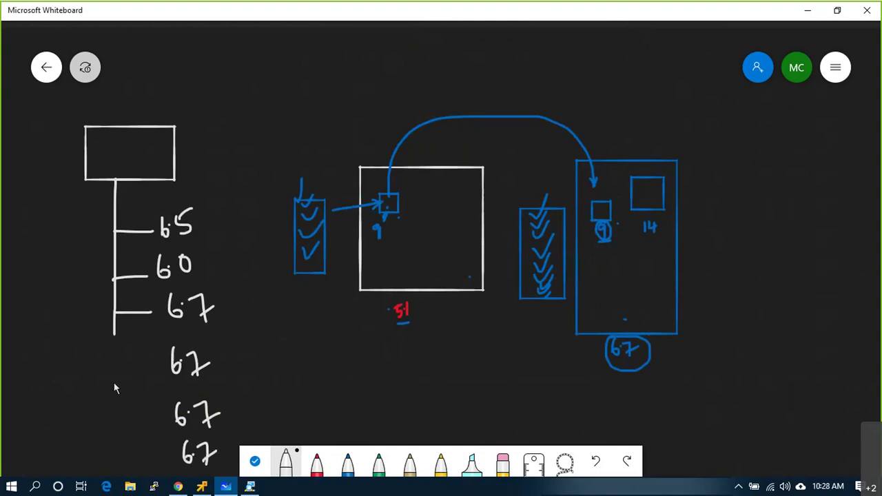
left_click_drag(112, 332, 139, 475)
left_click_drag(108, 448, 132, 449)
left_click_drag(108, 414, 138, 413)
left_click_drag(110, 373, 147, 372)
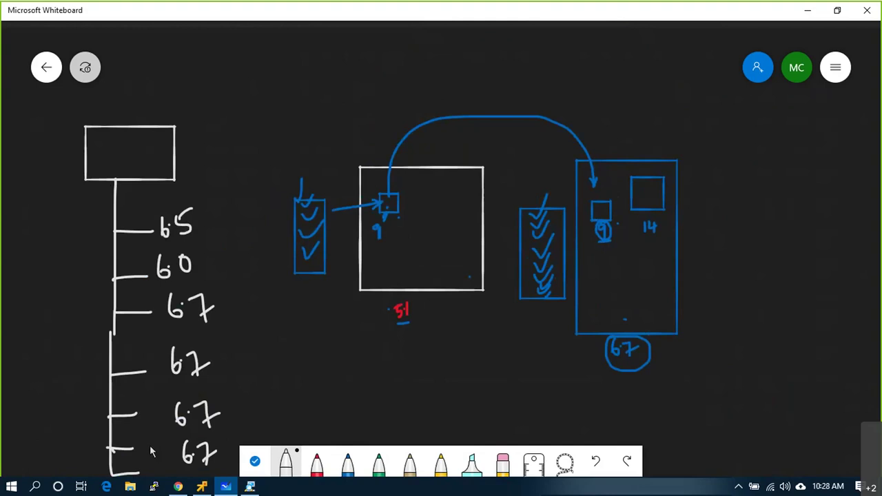
- Circle the 14 in the right-hand box and switch to the vSphere Client
mouse_move(640, 233)
left_mouse_down()
mouse_move(662, 226)
mouse_move(650, 213)
left_mouse_up()
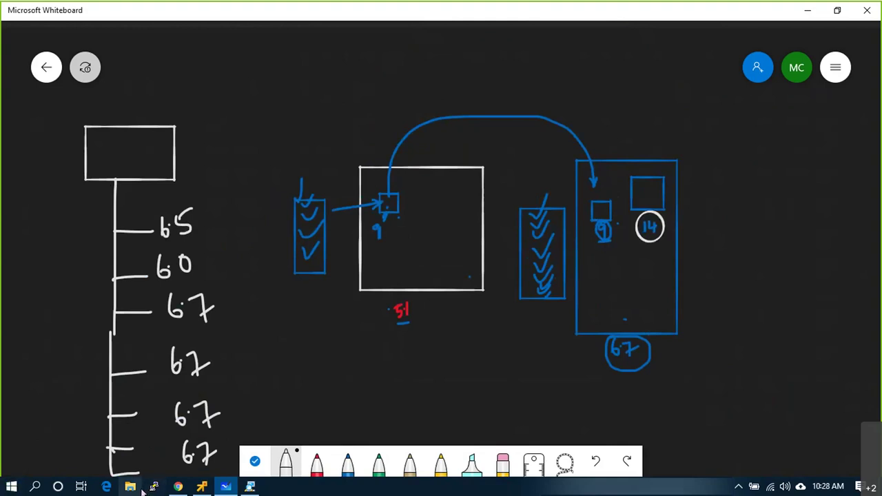
key("alt+Tab")
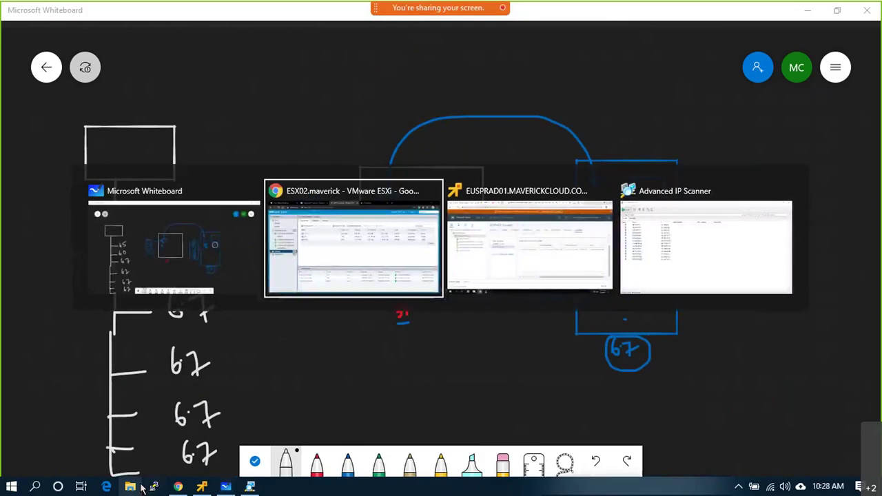
key("alt+Tab")
key("Tab")
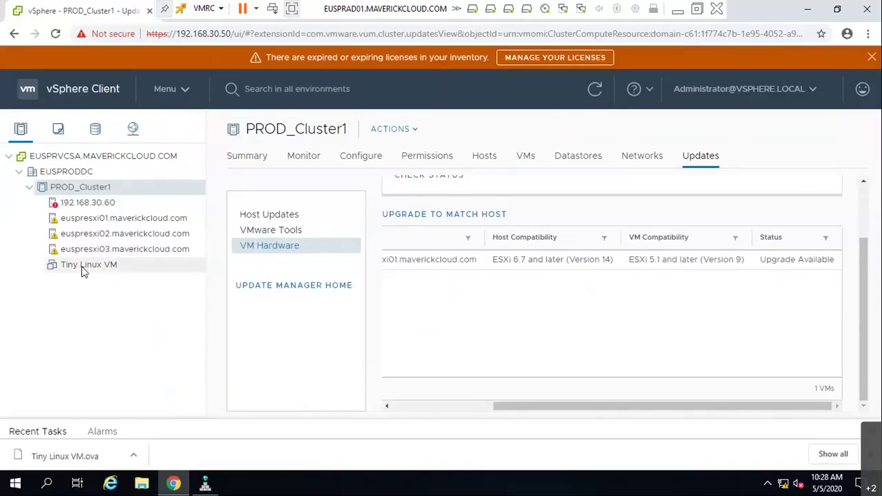
- Tick Tiny Linux VM, open the Upgrade to Match Host prompt, review it, and close it
left_click_drag(520, 406, 384, 407)
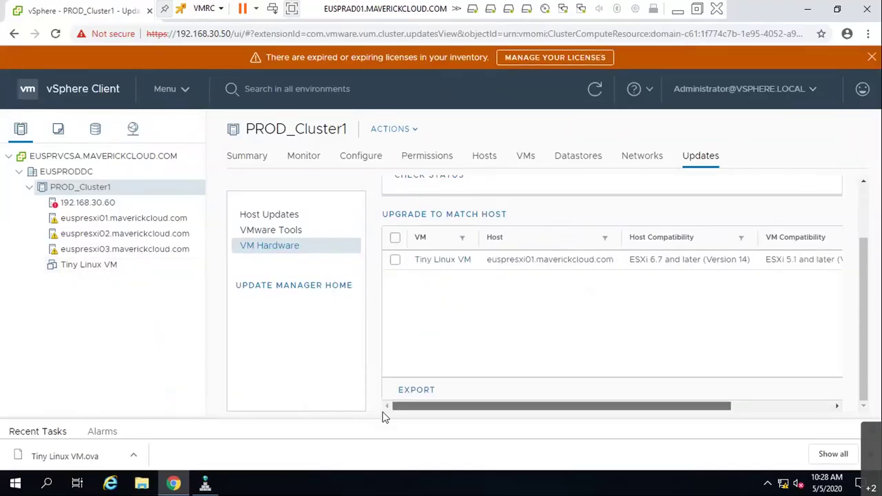
left_click(394, 260)
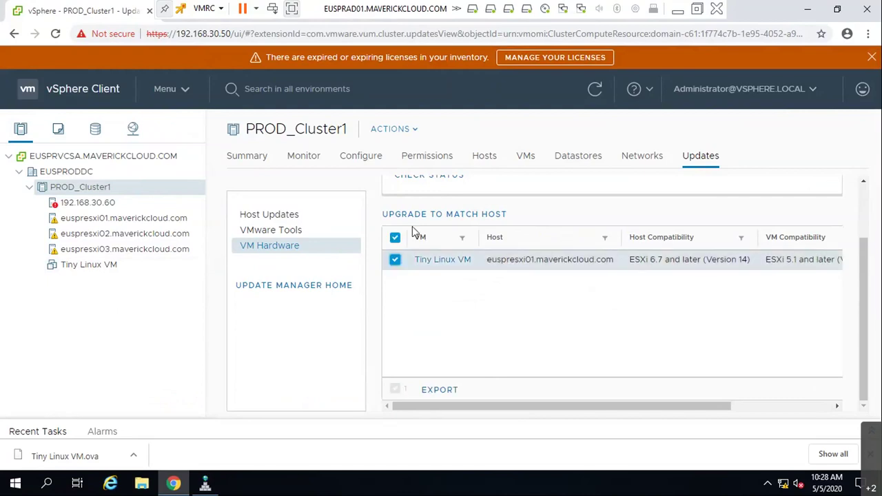
left_click(426, 216)
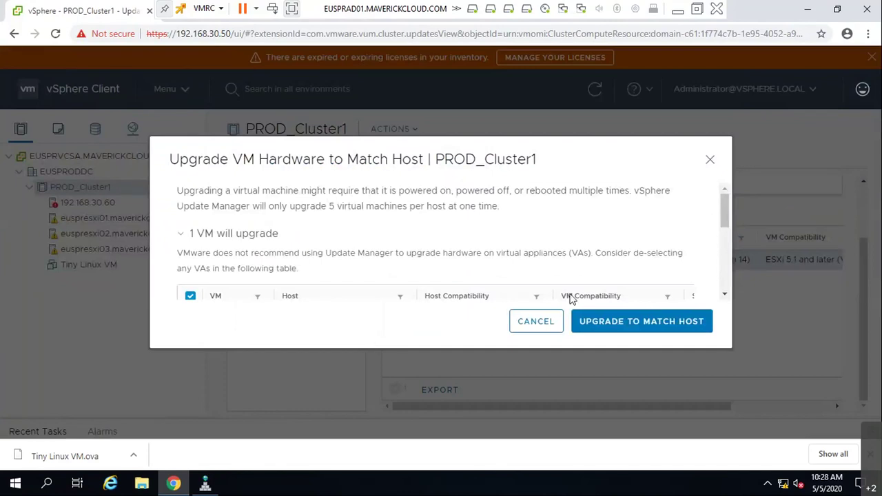
scroll(571, 295, "down", 3)
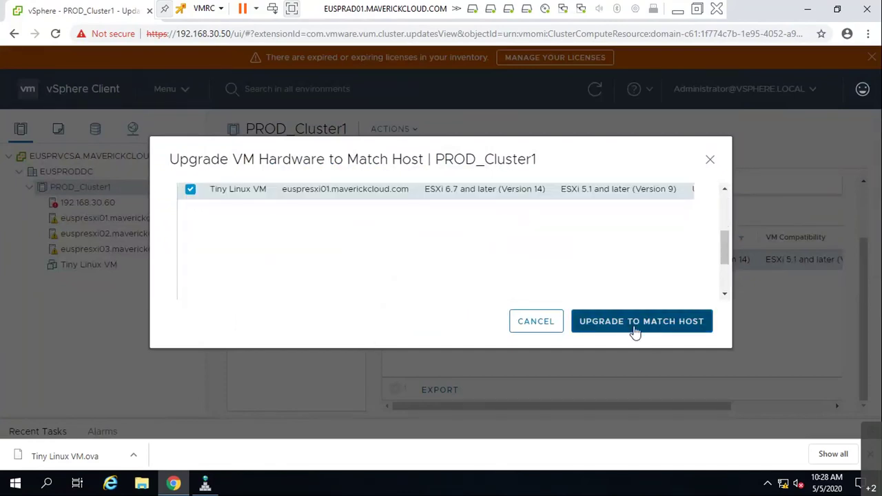
left_click(711, 160)
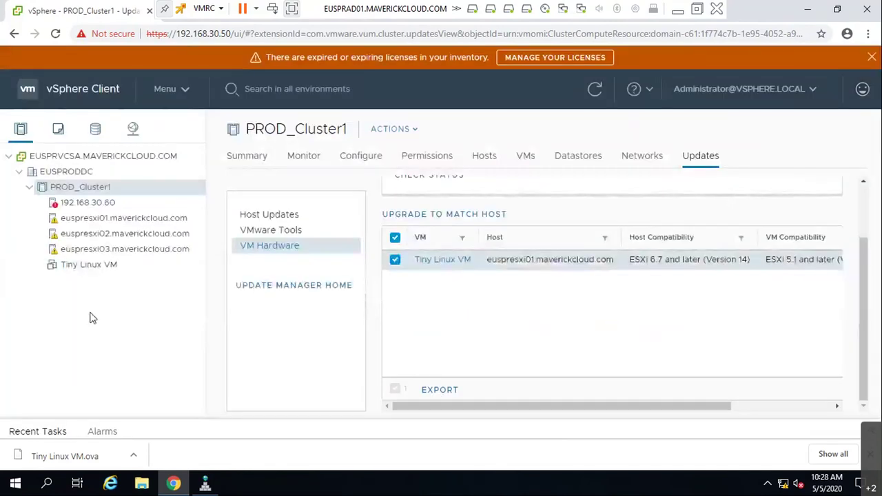
- Upgrade Tiny Linux VM's compatibility to ESXi 6.7 Update 2 and later, then dismiss the failure notice
right_click(104, 268)
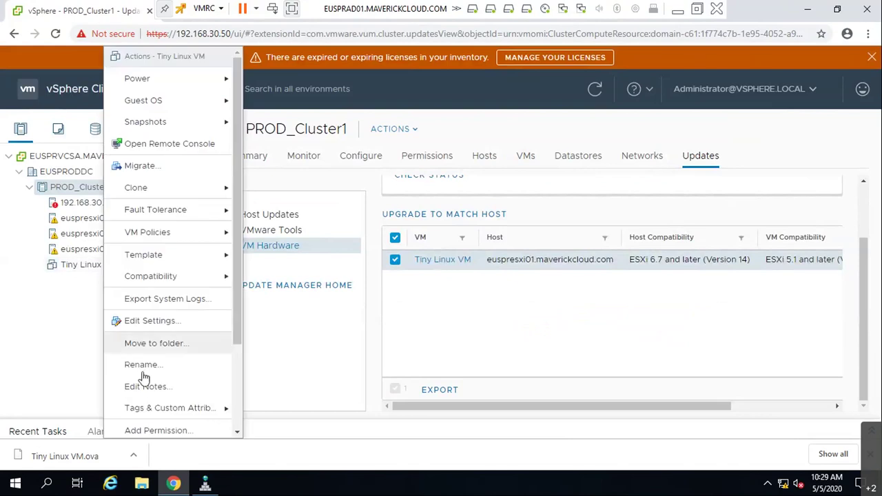
mouse_move(174, 277)
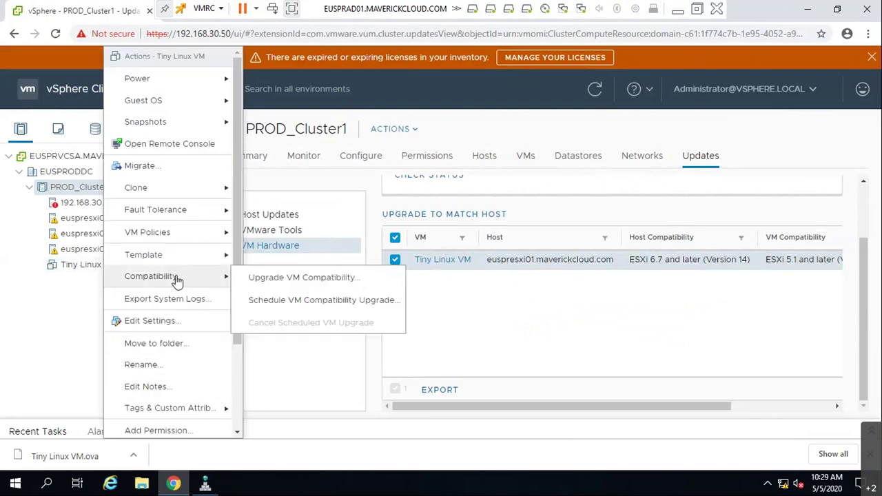
left_click(274, 278)
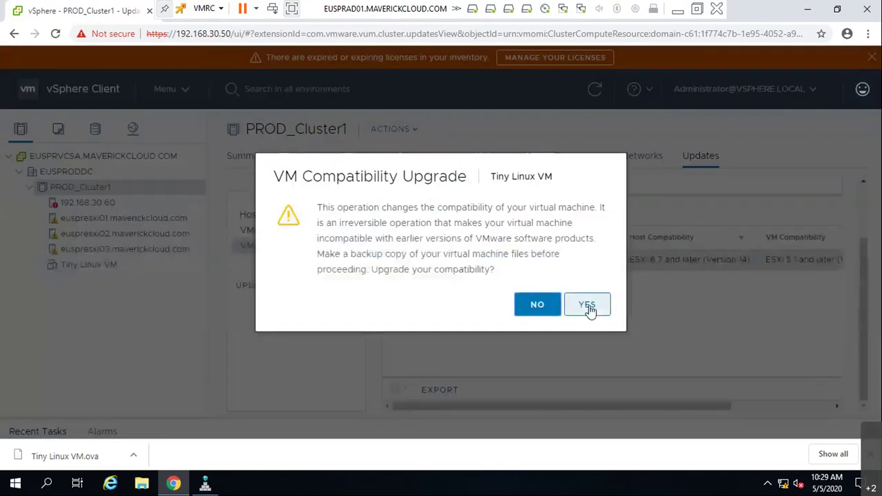
left_click(590, 311)
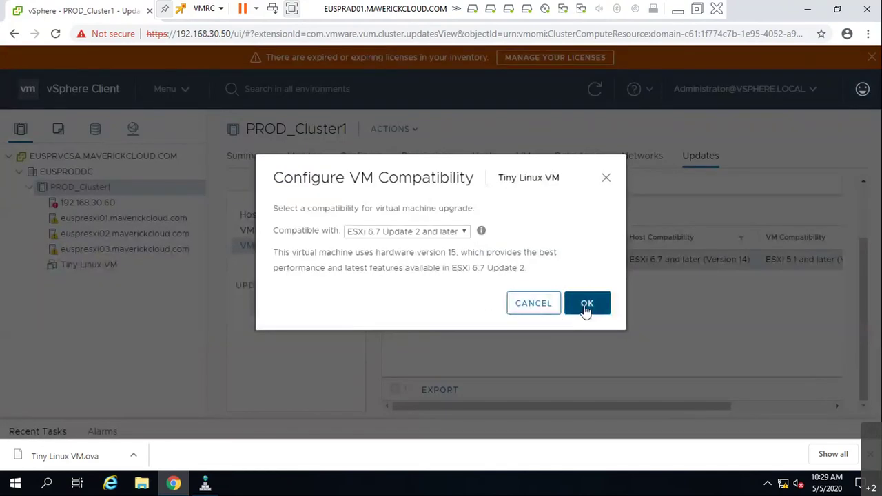
left_click(586, 310)
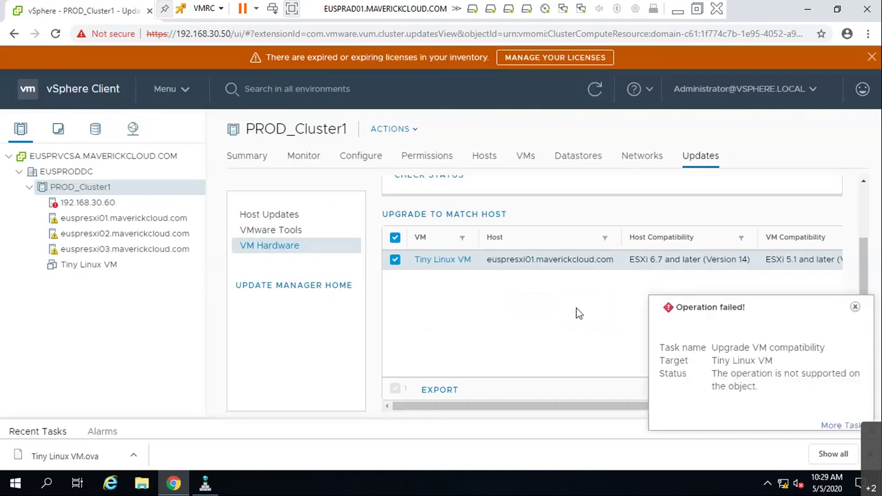
left_click(855, 307)
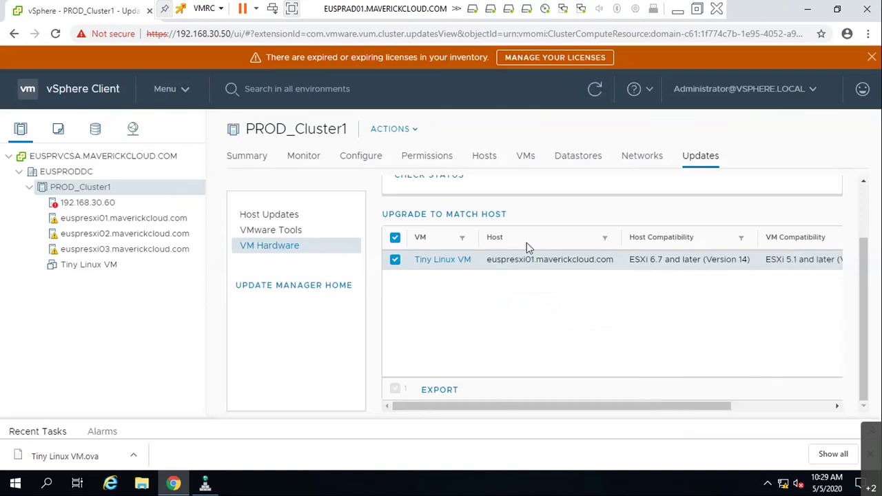
- Confirm Upgrade to Match Host for Tiny Linux VM and check its ESXi 6.7 status in the grid
left_click(455, 222)
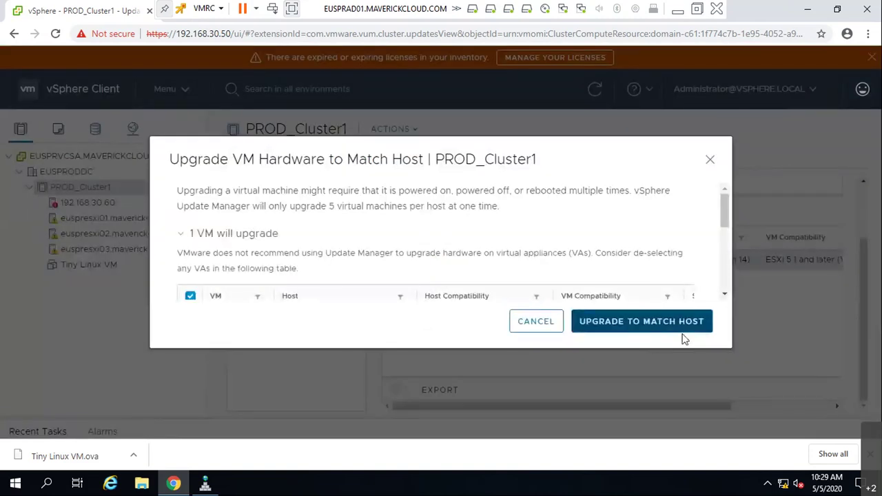
left_click(682, 329)
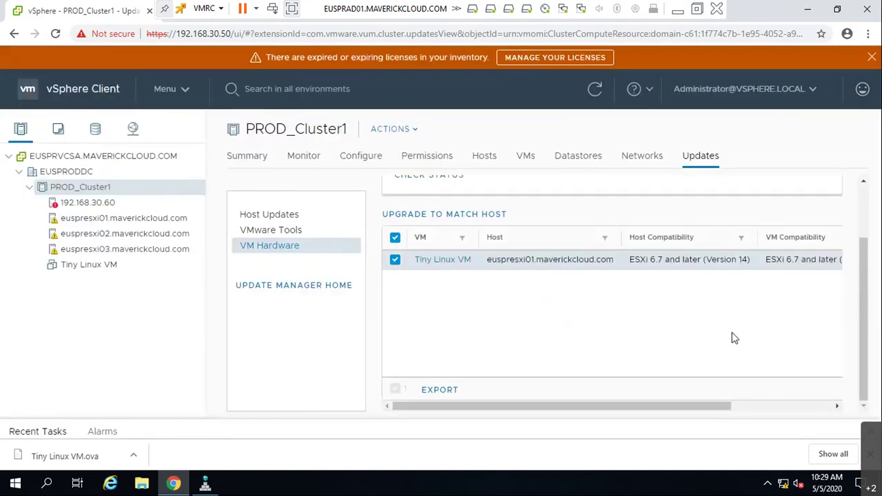
left_click_drag(732, 406, 816, 406)
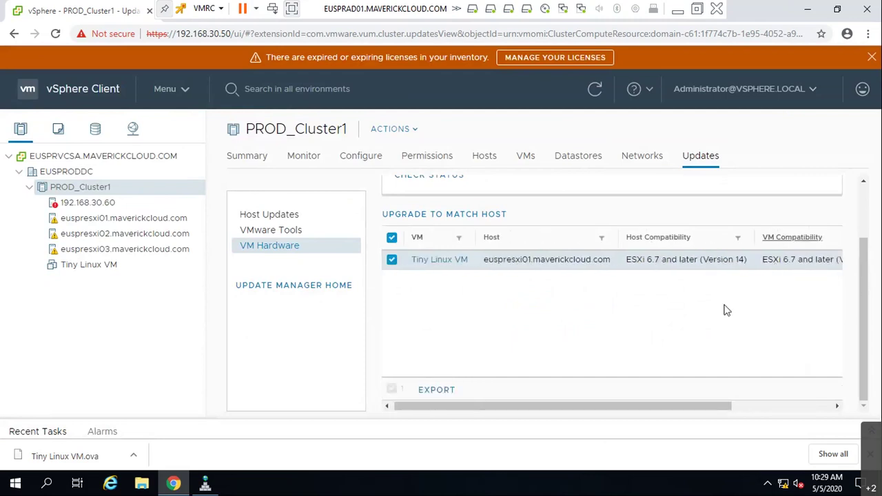
key("alt+Tab")
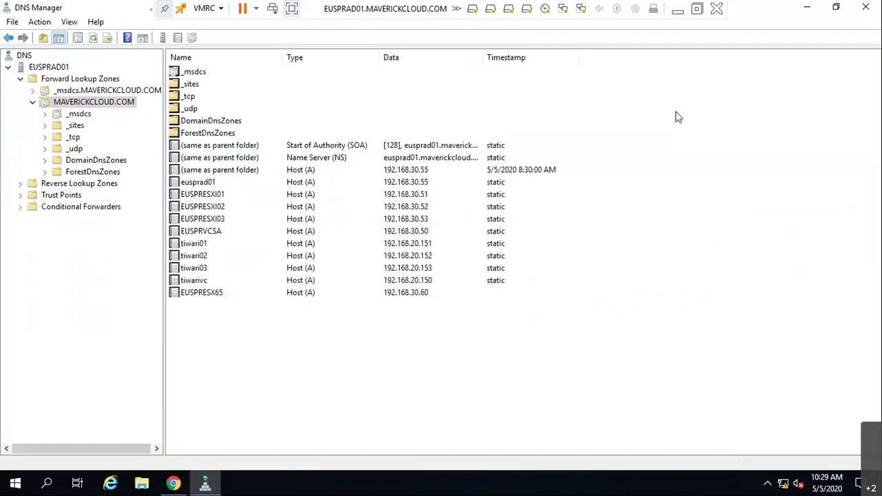
- Return to vSphere, exit the full-screen remote console, and bring Whiteboard to the front
key("alt+Tab")
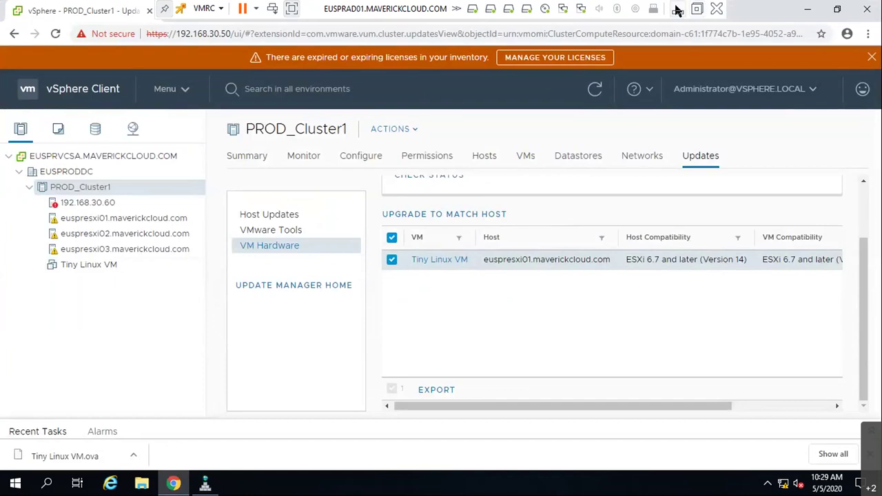
left_click(677, 10)
key("alt+Tab")
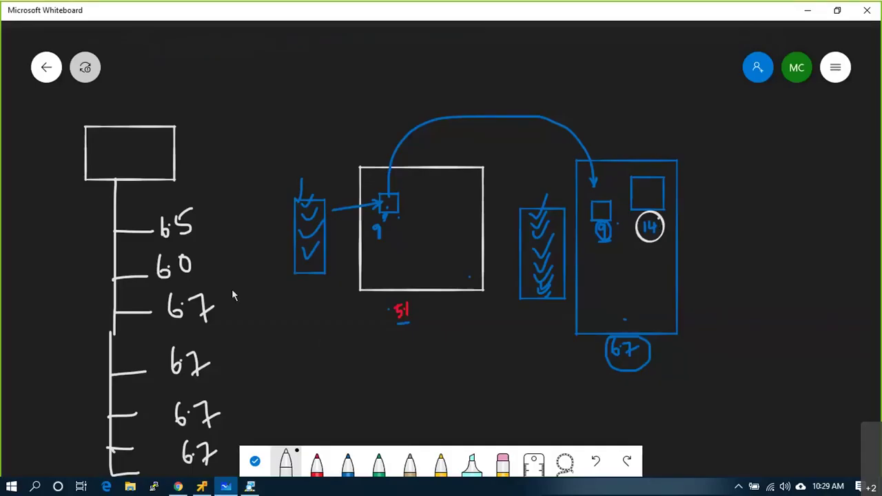
- Bracket and tick the four 6.7 versions, tick beside the circled 14, and loop an arrow to 6.0
mouse_move(234, 289)
left_mouse_down()
mouse_move(249, 362)
mouse_move(249, 441)
mouse_move(233, 455)
left_mouse_up()
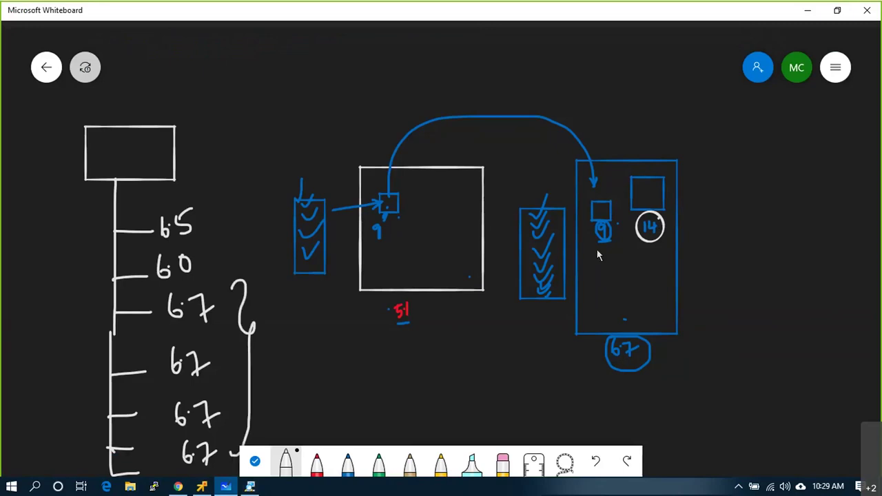
left_click_drag(666, 222, 718, 203)
left_click(646, 194)
left_click_drag(218, 302, 236, 297)
left_click_drag(211, 347, 236, 338)
left_click_drag(220, 402, 239, 395)
left_click_drag(228, 446, 246, 435)
mouse_move(233, 297)
left_mouse_down()
mouse_move(245, 290)
mouse_move(214, 254)
mouse_move(222, 262)
mouse_move(214, 226)
mouse_move(227, 236)
mouse_move(210, 225)
left_mouse_up()
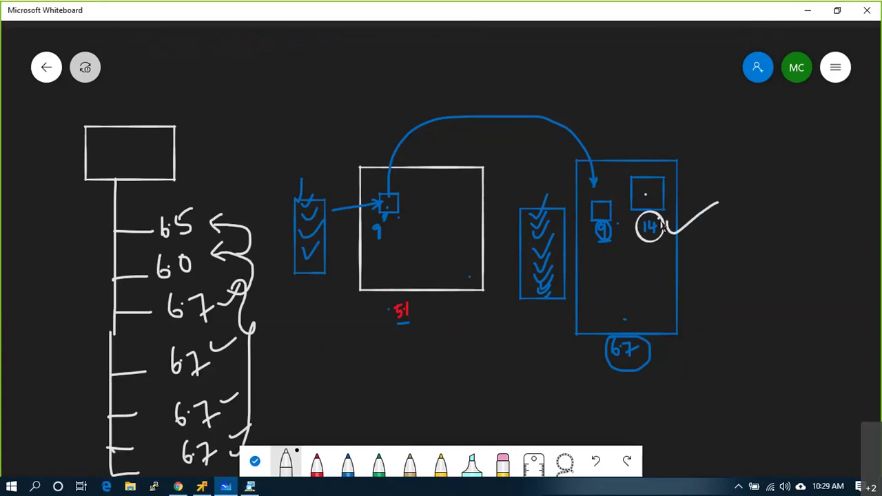
- Add another tick by 14, a stroke rising from 6.5, and circle the small number in the right box
left_click_drag(670, 222, 717, 204)
left_click(198, 215)
left_click_drag(201, 219, 240, 154)
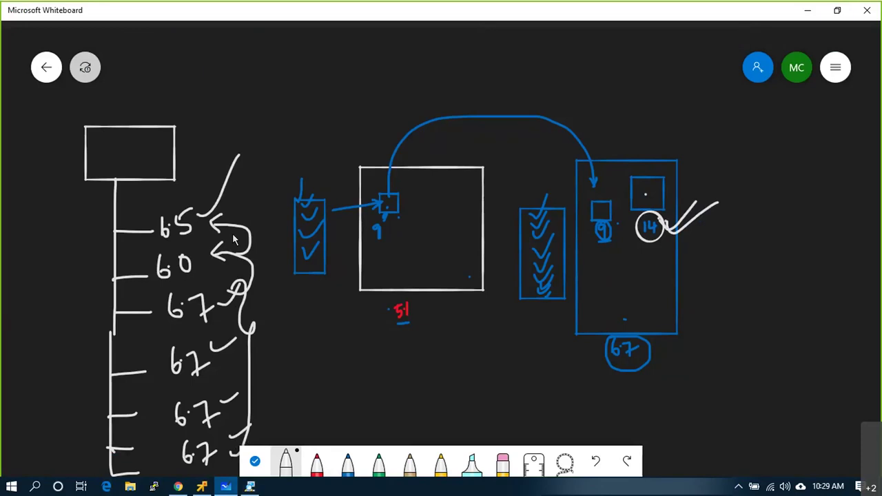
mouse_move(609, 222)
left_mouse_down()
mouse_move(608, 245)
mouse_move(611, 221)
mouse_move(601, 239)
mouse_move(615, 277)
left_mouse_up()
left_click_drag(632, 329, 648, 316)
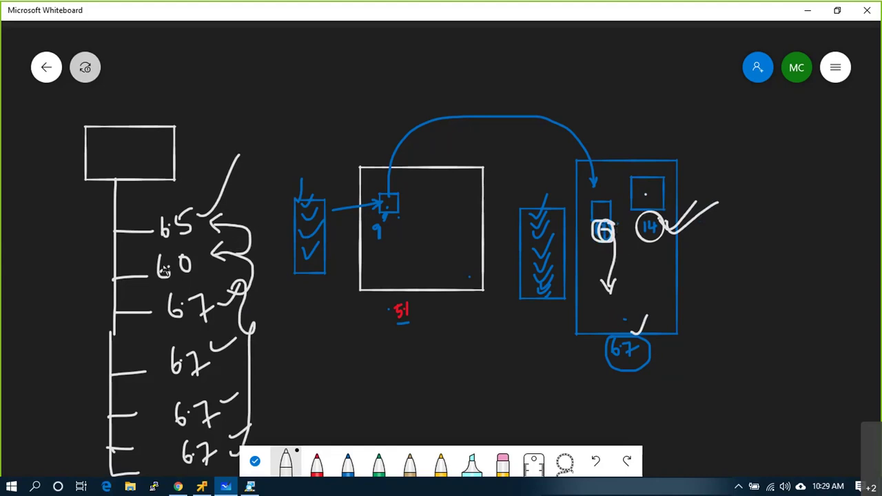
- Circle 6.0 and label the tree levels with hardware versions 11, 12 and 14
mouse_move(149, 262)
left_mouse_down()
mouse_move(167, 291)
mouse_move(211, 277)
mouse_move(204, 246)
mouse_move(163, 245)
left_mouse_up()
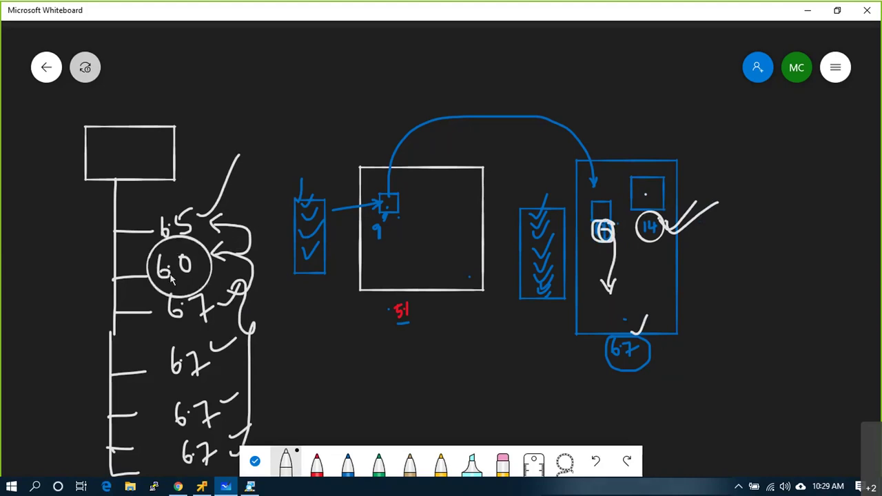
mouse_move(134, 279)
left_mouse_down()
mouse_move(10, 298)
mouse_move(20, 268)
left_mouse_up()
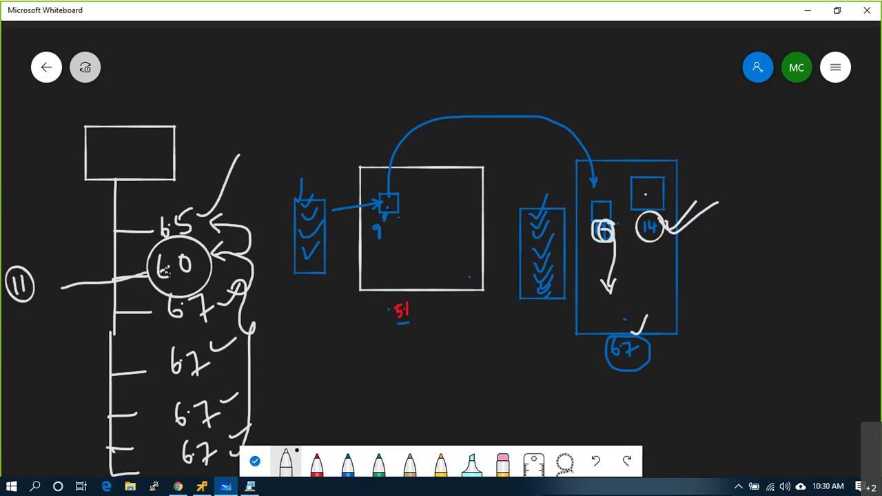
left_click_drag(115, 232, 61, 229)
mouse_move(29, 213)
left_mouse_down()
mouse_move(31, 224)
mouse_move(51, 222)
mouse_move(20, 219)
mouse_move(42, 199)
left_mouse_up()
mouse_move(128, 372)
left_mouse_down()
mouse_move(41, 385)
mouse_move(57, 380)
mouse_move(53, 388)
mouse_move(43, 360)
mouse_move(49, 396)
left_mouse_up()
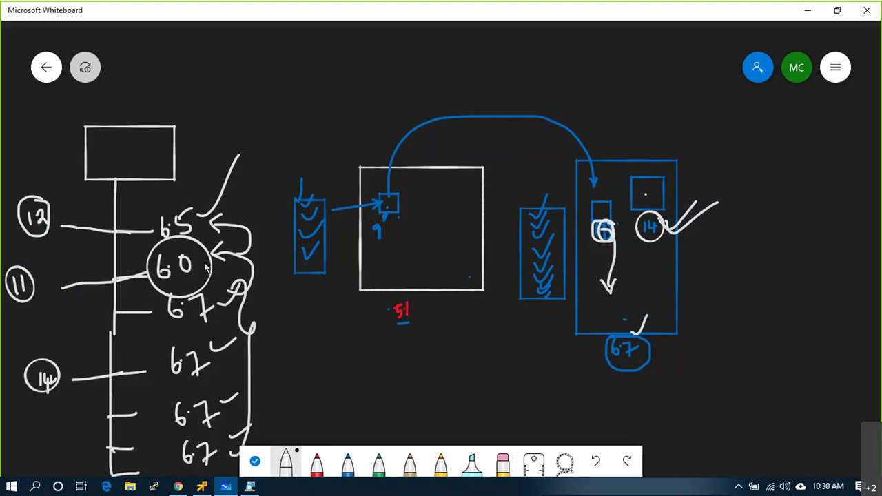
- Draw looping arrows linking the 6.7 entries to 6.0 and 6.5, circling 6.5 and 12
mouse_move(266, 264)
left_mouse_down()
mouse_move(270, 310)
mouse_move(207, 300)
mouse_move(255, 338)
mouse_move(221, 308)
left_mouse_up()
mouse_move(211, 268)
left_mouse_down()
mouse_move(267, 222)
mouse_move(217, 210)
mouse_move(205, 219)
mouse_move(221, 227)
left_mouse_up()
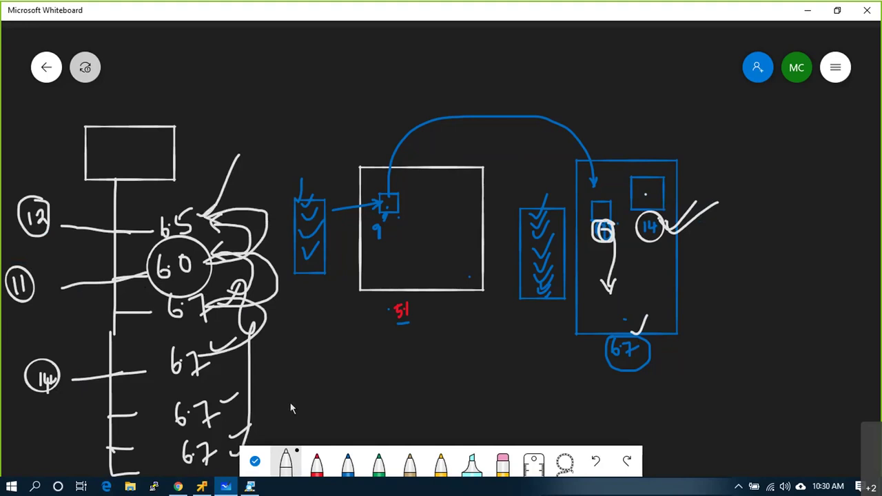
mouse_move(34, 197)
left_mouse_down()
mouse_move(15, 222)
mouse_move(39, 250)
mouse_move(65, 219)
mouse_move(38, 186)
mouse_move(14, 194)
left_mouse_up()
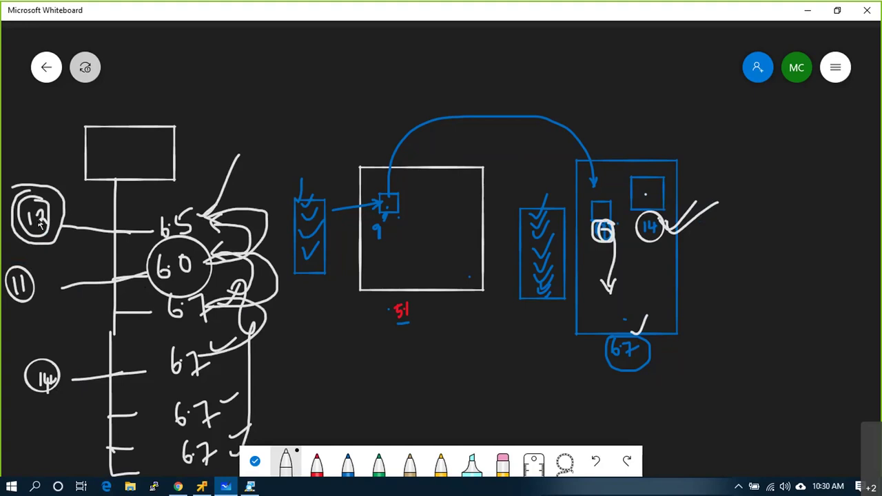
mouse_move(160, 205)
left_mouse_down()
mouse_move(154, 215)
mouse_move(165, 238)
mouse_move(206, 215)
mouse_move(181, 195)
mouse_move(146, 212)
mouse_move(159, 200)
mouse_move(331, 263)
left_mouse_up()
mouse_move(338, 295)
left_mouse_down()
mouse_move(258, 357)
mouse_move(238, 354)
left_mouse_up()
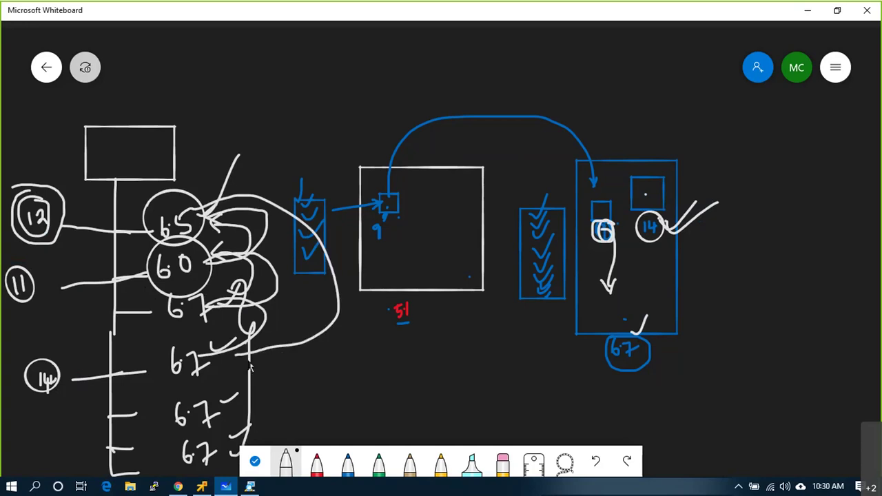
- In red, arrow 6.5 to 6.0, box the 6.7 versions, circle and cross out 14, then return to vSphere
left_click(316, 462)
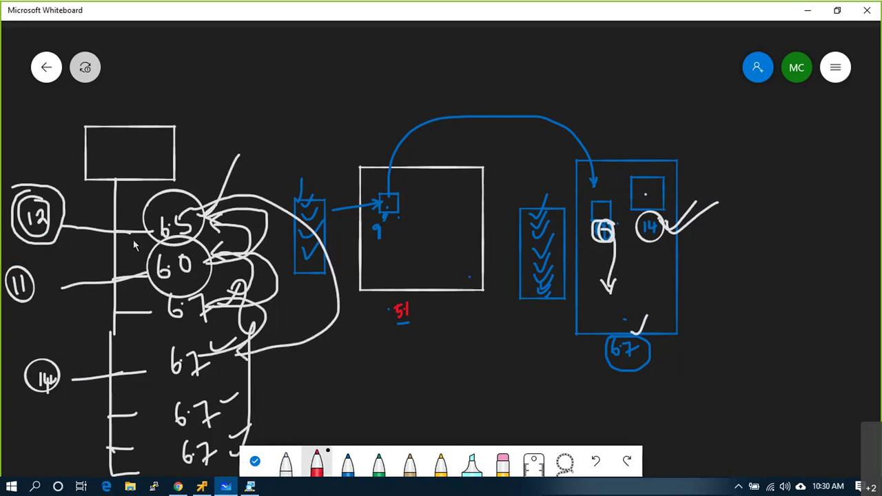
mouse_move(144, 222)
left_mouse_down()
mouse_move(125, 243)
mouse_move(143, 273)
mouse_move(138, 250)
left_mouse_up()
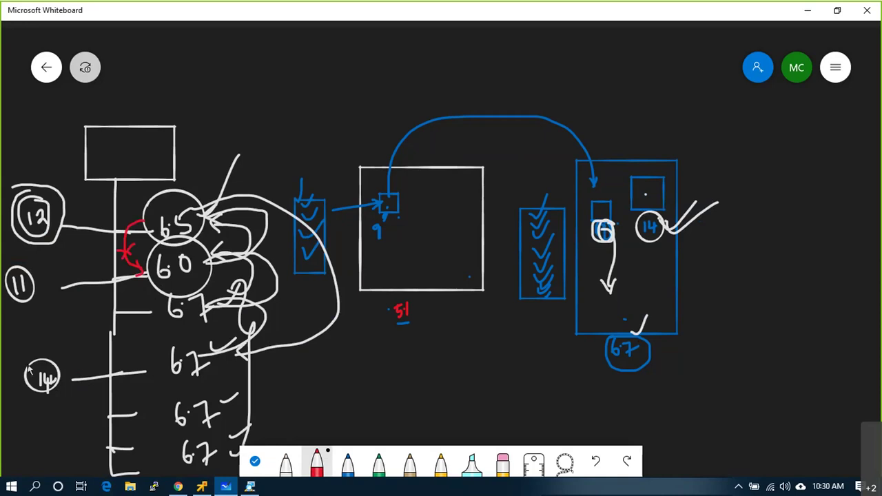
mouse_move(40, 364)
left_mouse_down()
mouse_move(60, 398)
mouse_move(65, 361)
mouse_move(40, 370)
left_mouse_up()
mouse_move(167, 303)
left_mouse_down()
mouse_move(165, 414)
mouse_move(194, 461)
mouse_move(228, 367)
mouse_move(176, 302)
mouse_move(240, 312)
left_mouse_up()
left_click_drag(247, 360, 224, 405)
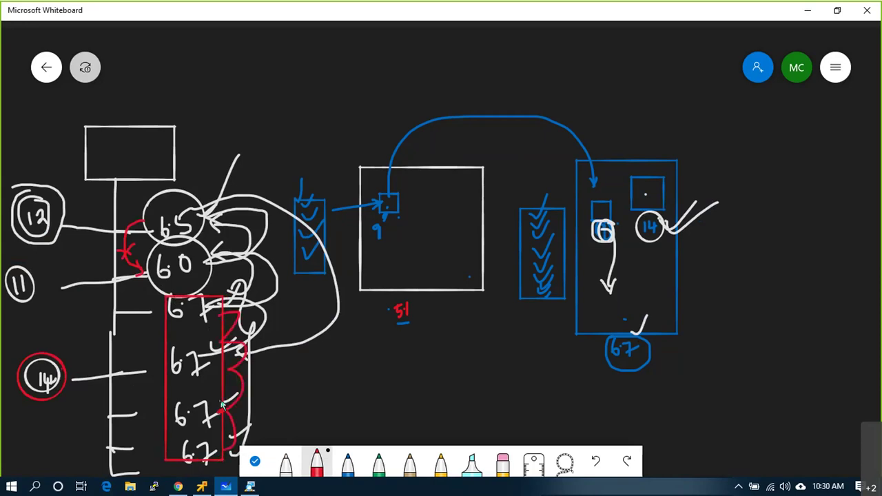
mouse_move(218, 264)
left_mouse_down()
mouse_move(232, 303)
mouse_move(267, 238)
mouse_move(224, 232)
mouse_move(239, 242)
left_mouse_up()
left_click_drag(10, 346, 67, 413)
left_click_drag(62, 356, 19, 410)
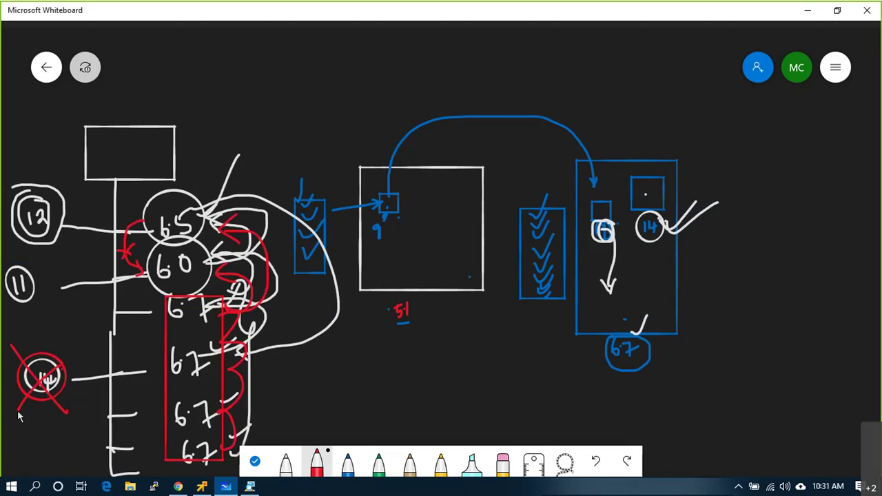
left_click(202, 488)
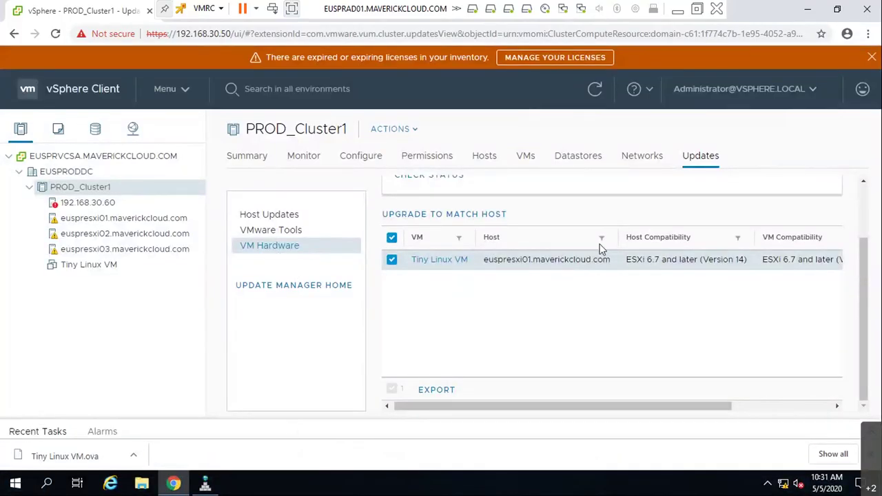
- On the VMware Tools updates page, select Tiny Linux VM and confirm Upgrade to Match Host
left_click(297, 230)
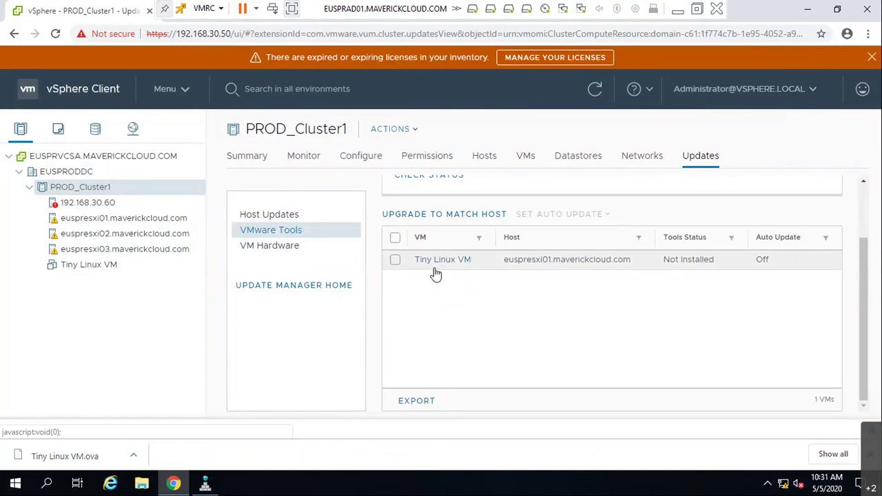
left_click(395, 261)
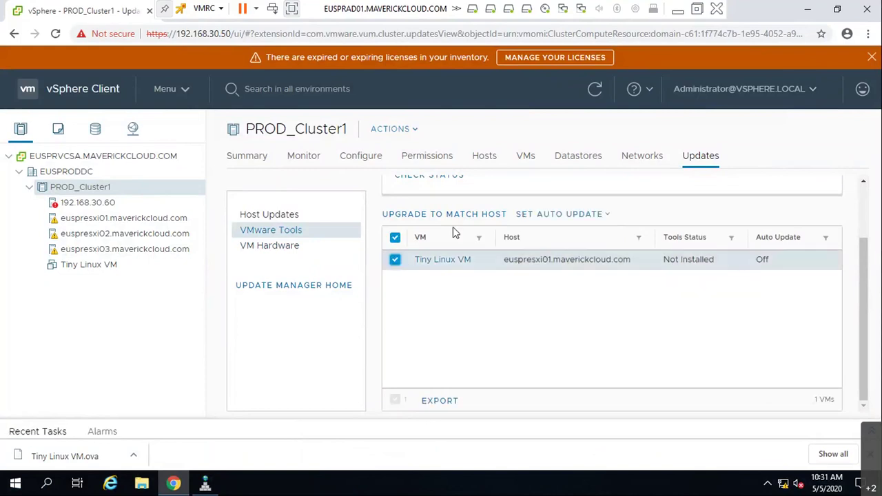
left_click(459, 215)
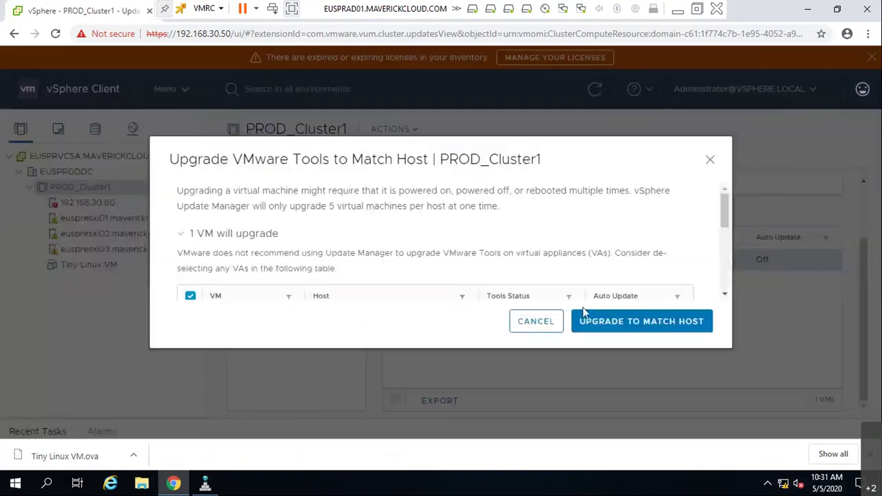
left_click(536, 321)
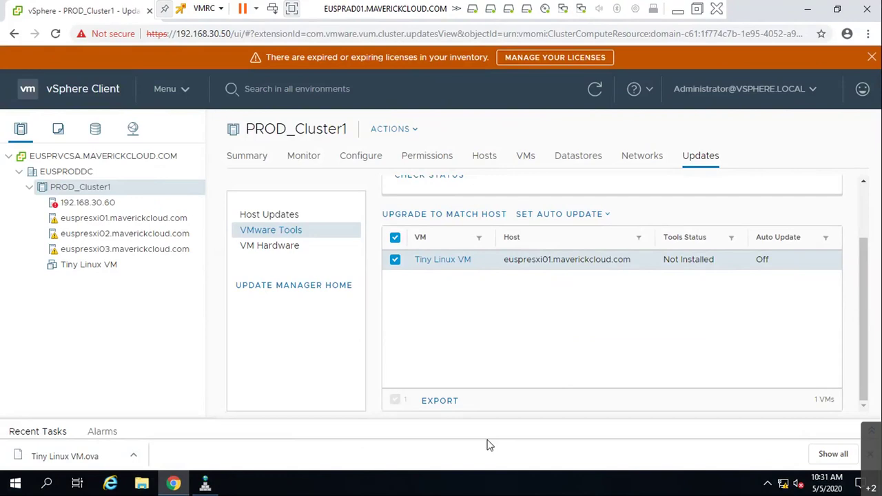
- On host 192.168.30.60, widen Recent Tasks' Status column to show the Tools upgrade failed: Tools not installed
left_click(87, 202)
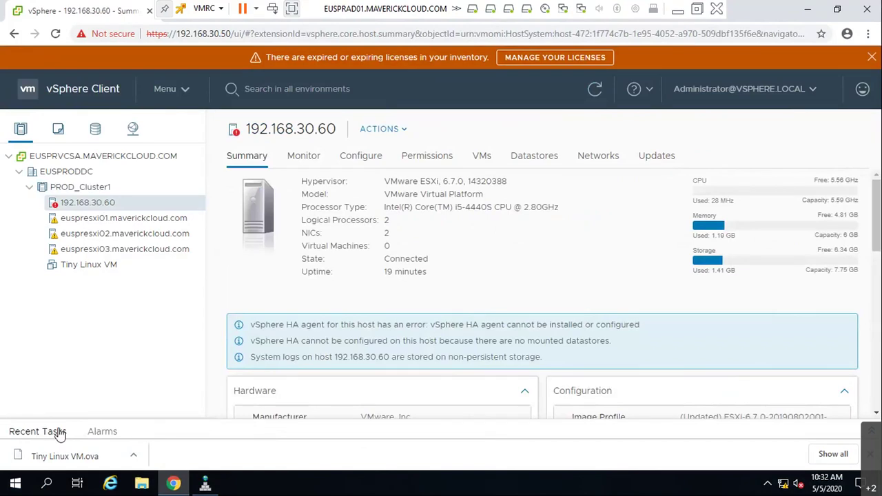
left_click(38, 432)
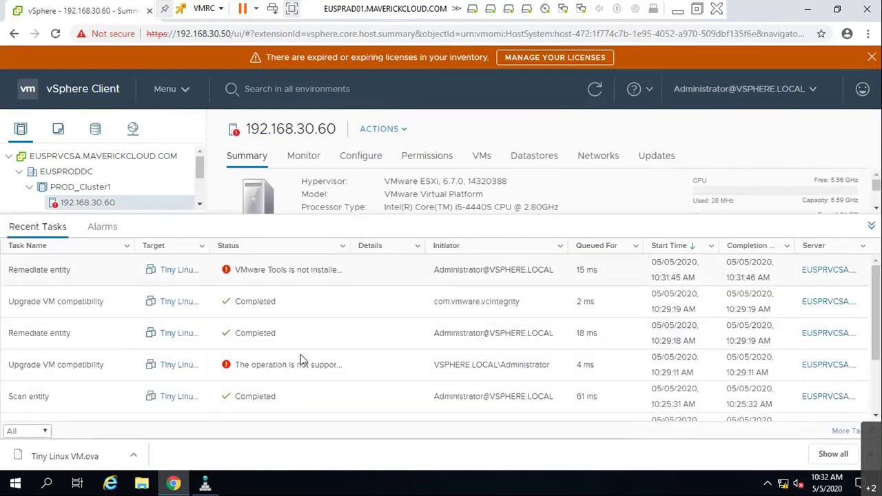
left_click(290, 369)
left_click(291, 272)
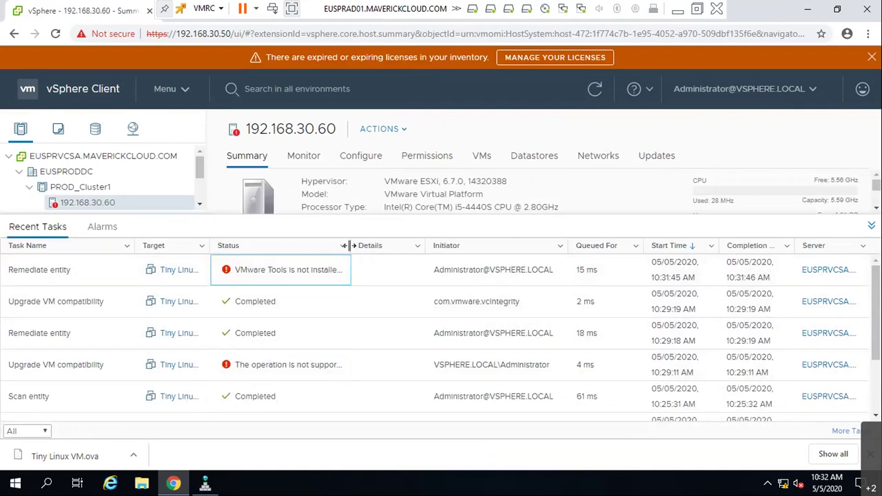
left_click_drag(348, 246, 388, 246)
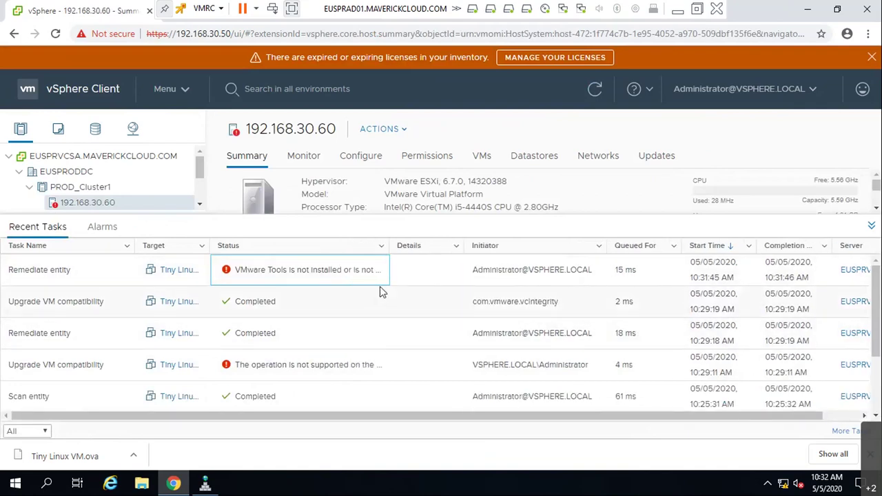